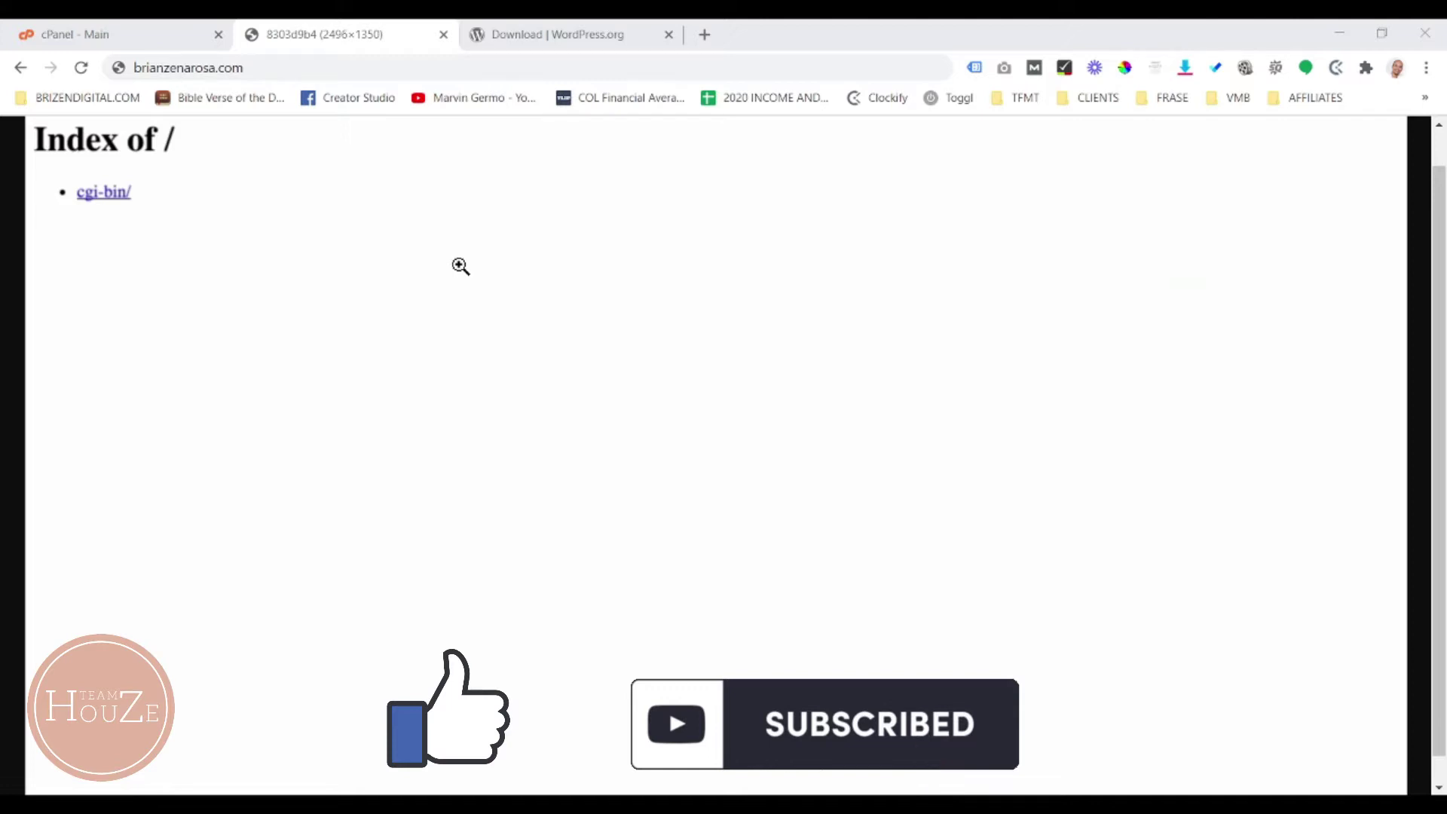
Step: Switch back to the 'cPanel - Main' tab from the site's Index of / listing
left_click(132, 43)
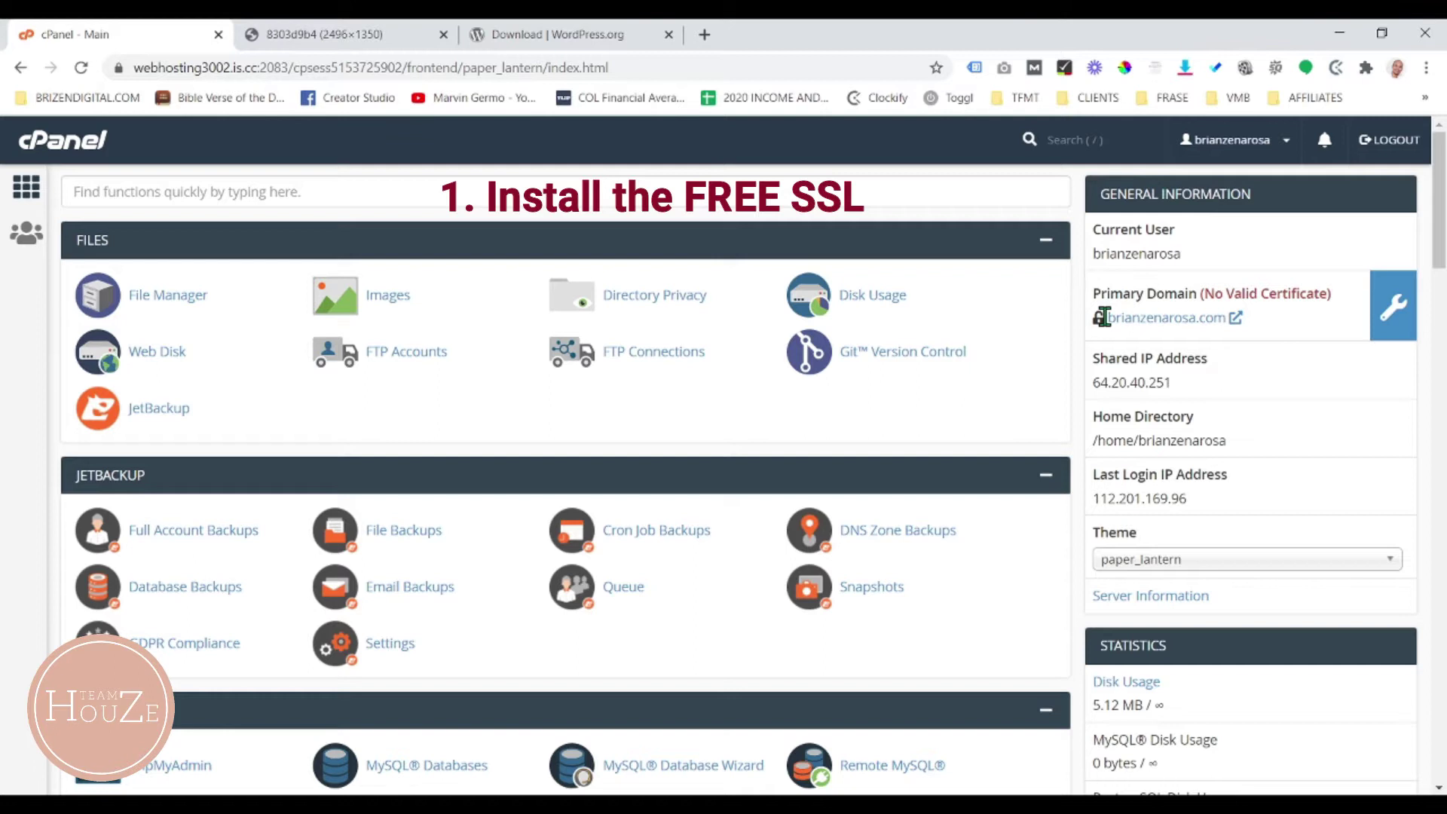
Step: Open namecheap.com in a new browser tab
left_click(704, 34)
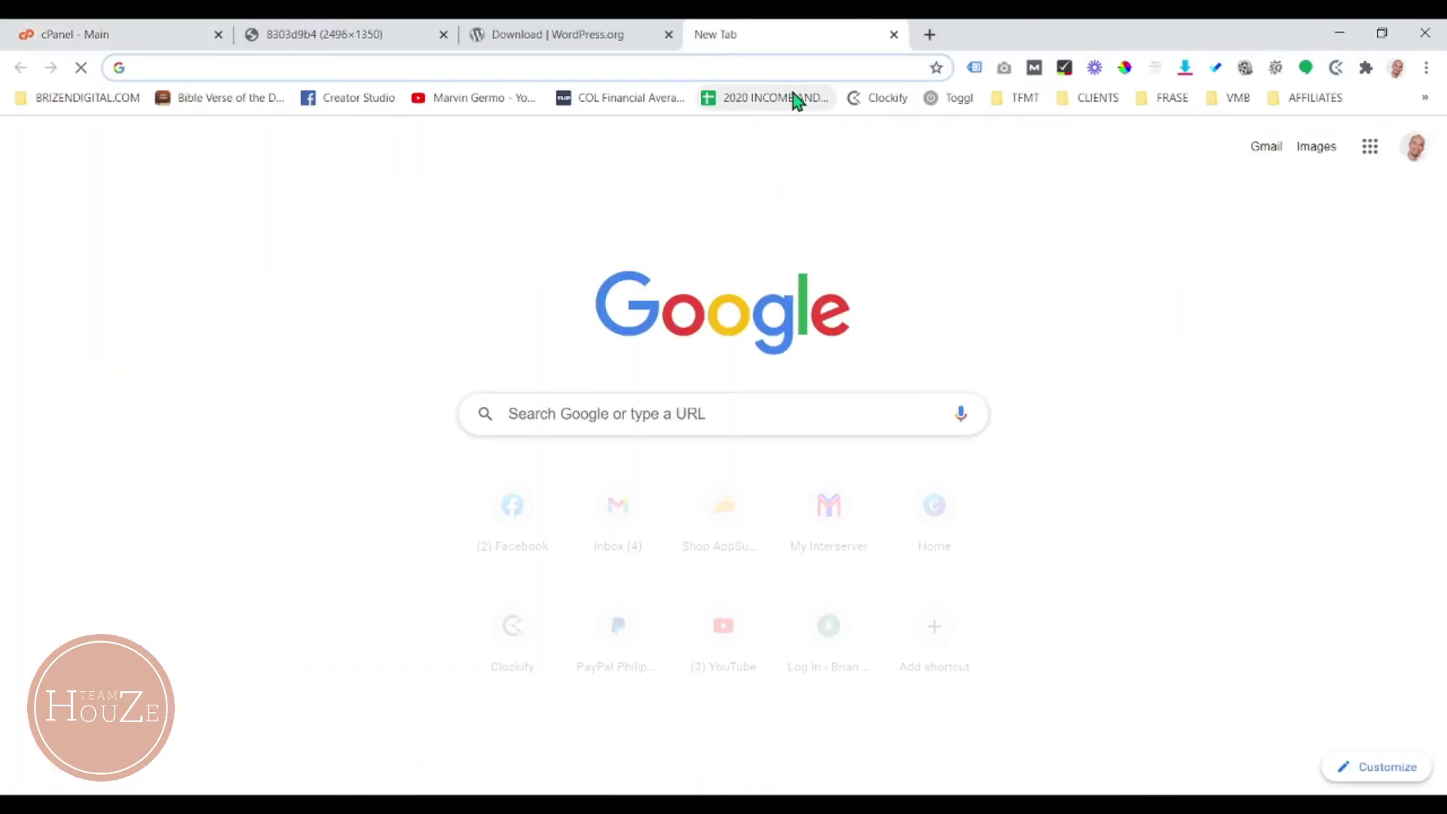
type("name")
key("Return")
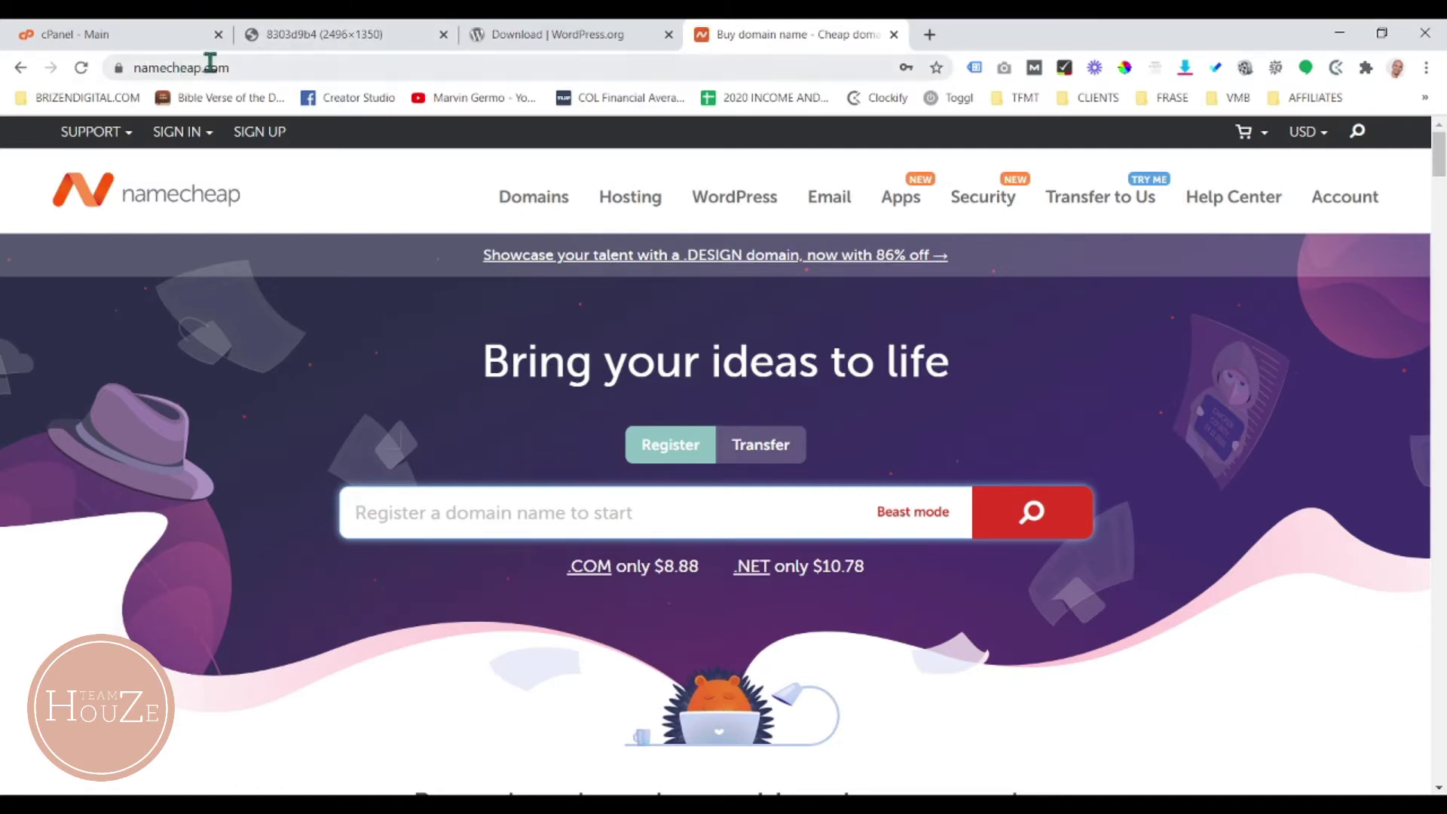
Step: Check the site's Index of / page, bring up Namecheap's sign-in form, then return to cPanel
left_click(238, 36)
key("ctrl+4")
left_click(158, 133)
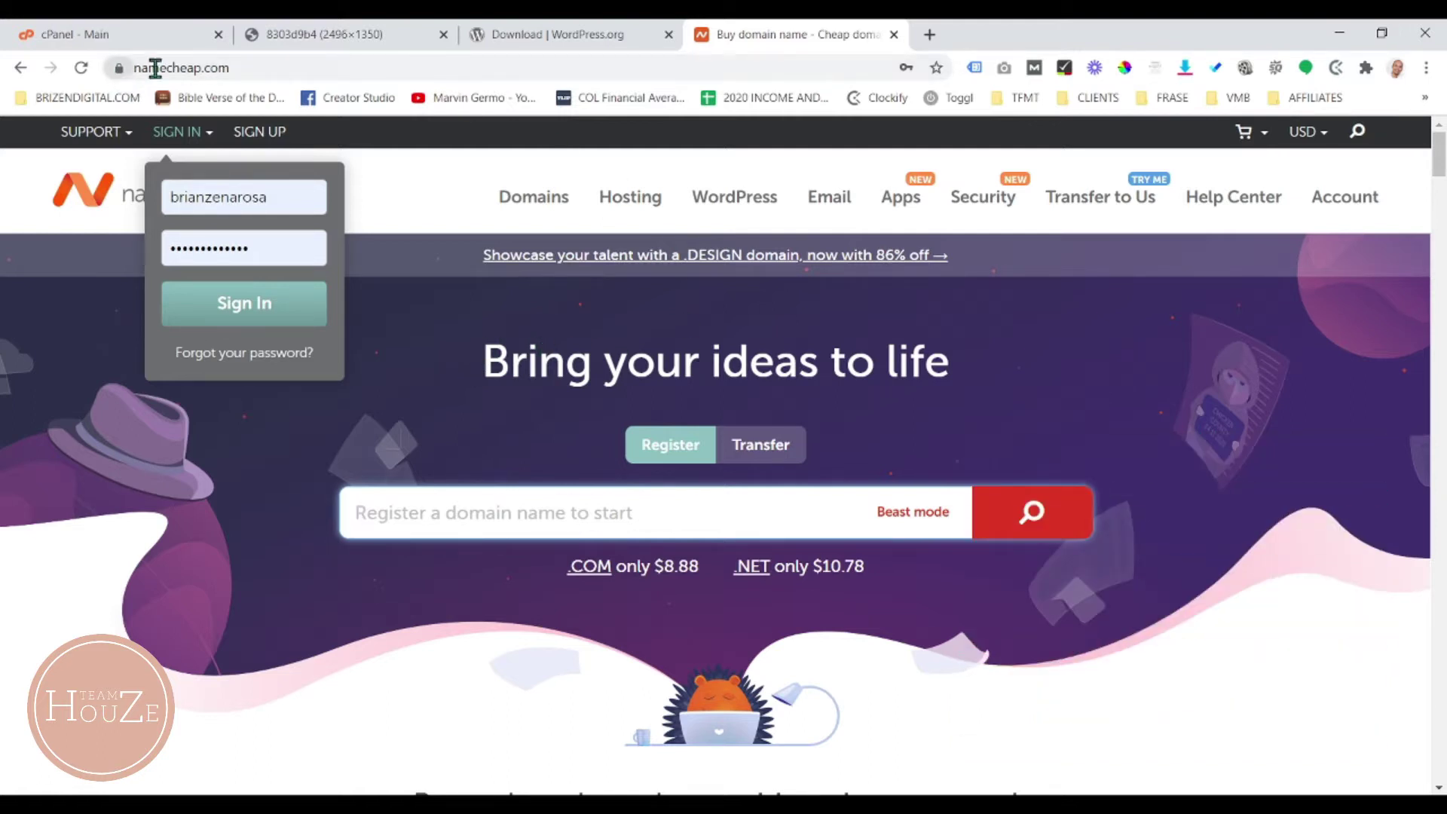
left_click(125, 32)
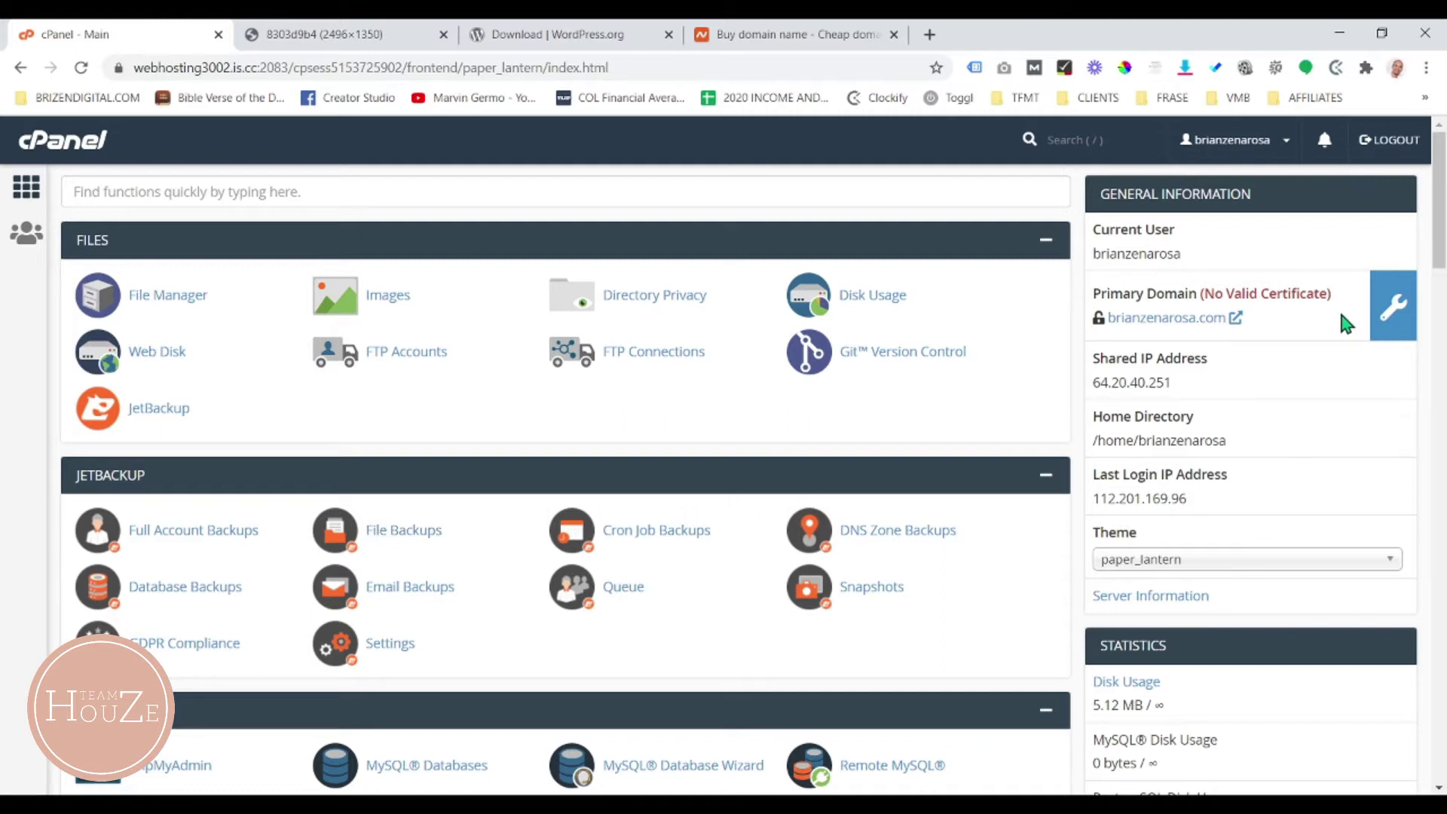
Step: Open the primary domain's SSL/TLS Status page and review the listed domains
left_click(1395, 317)
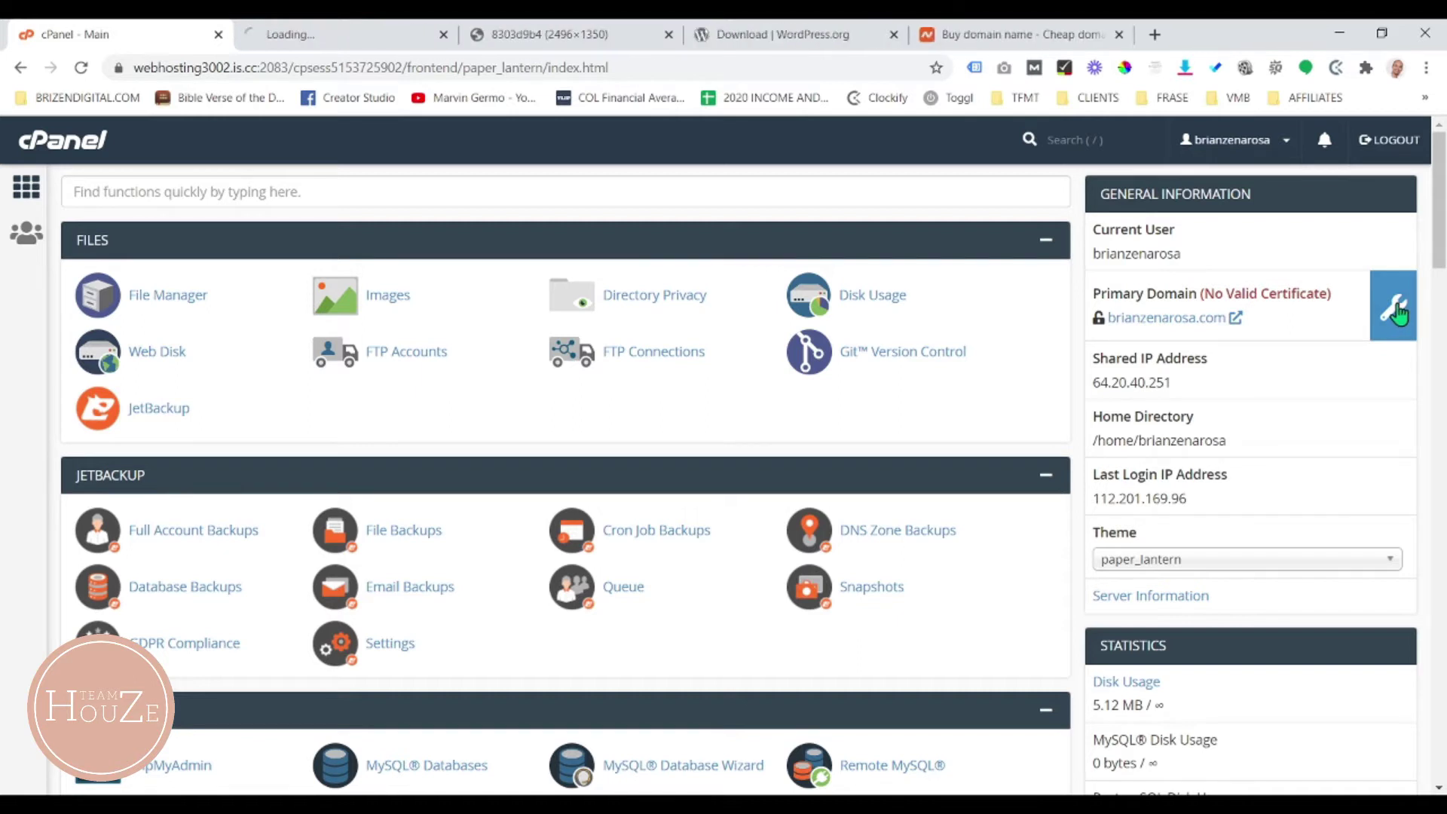
left_click(303, 35)
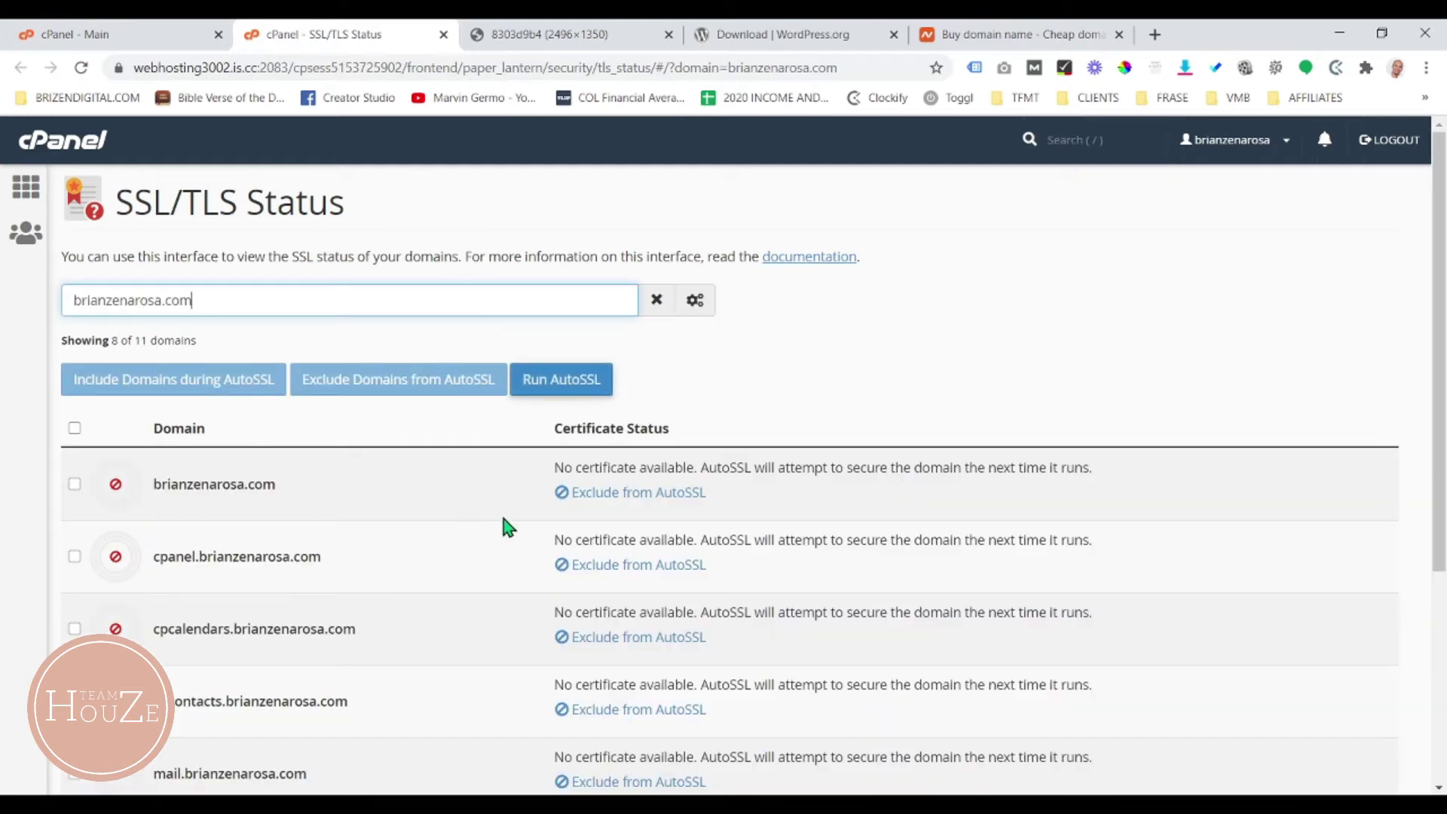
scroll(185, 303, "down", 3)
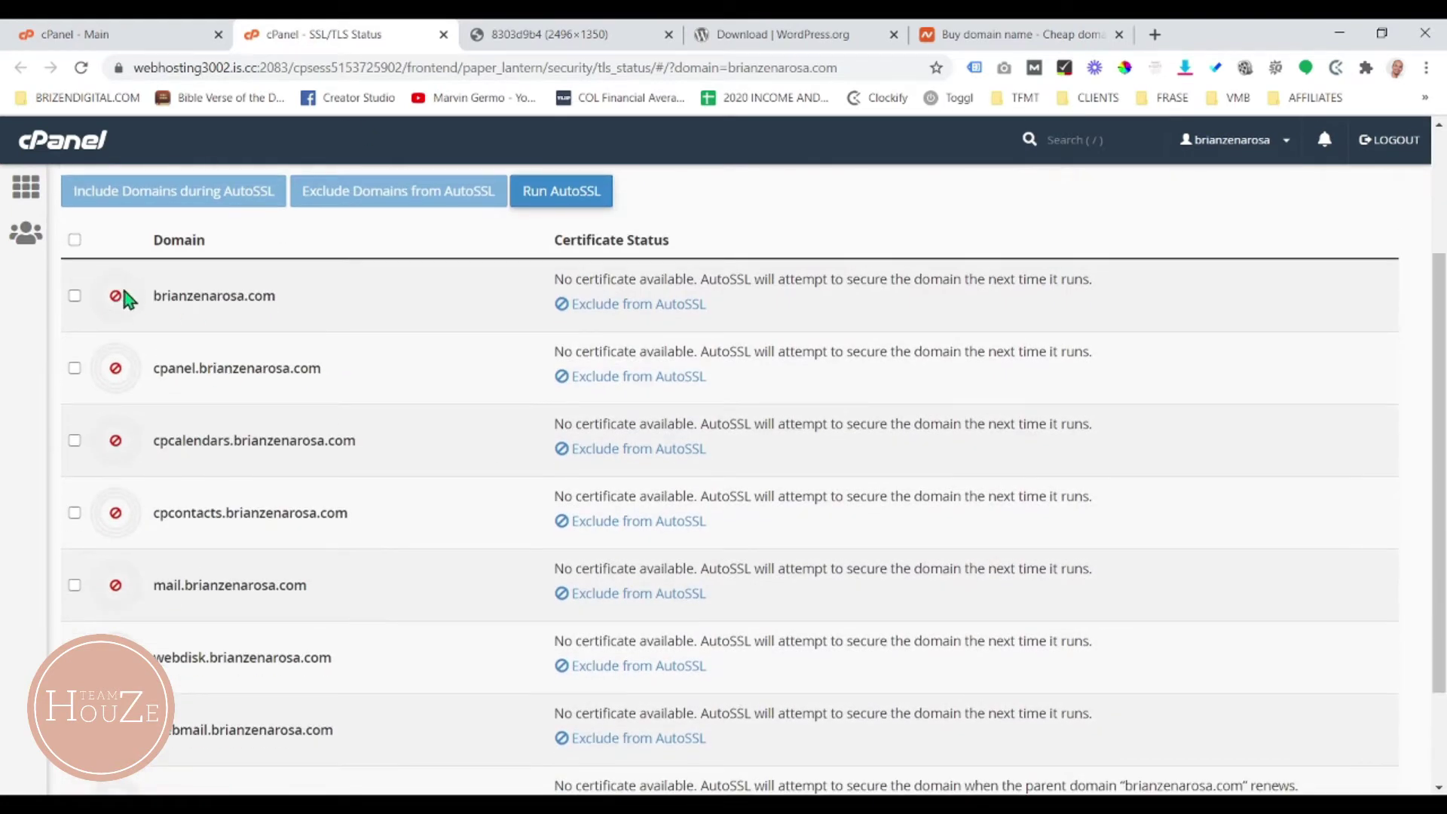
scroll(134, 316, "down", 2)
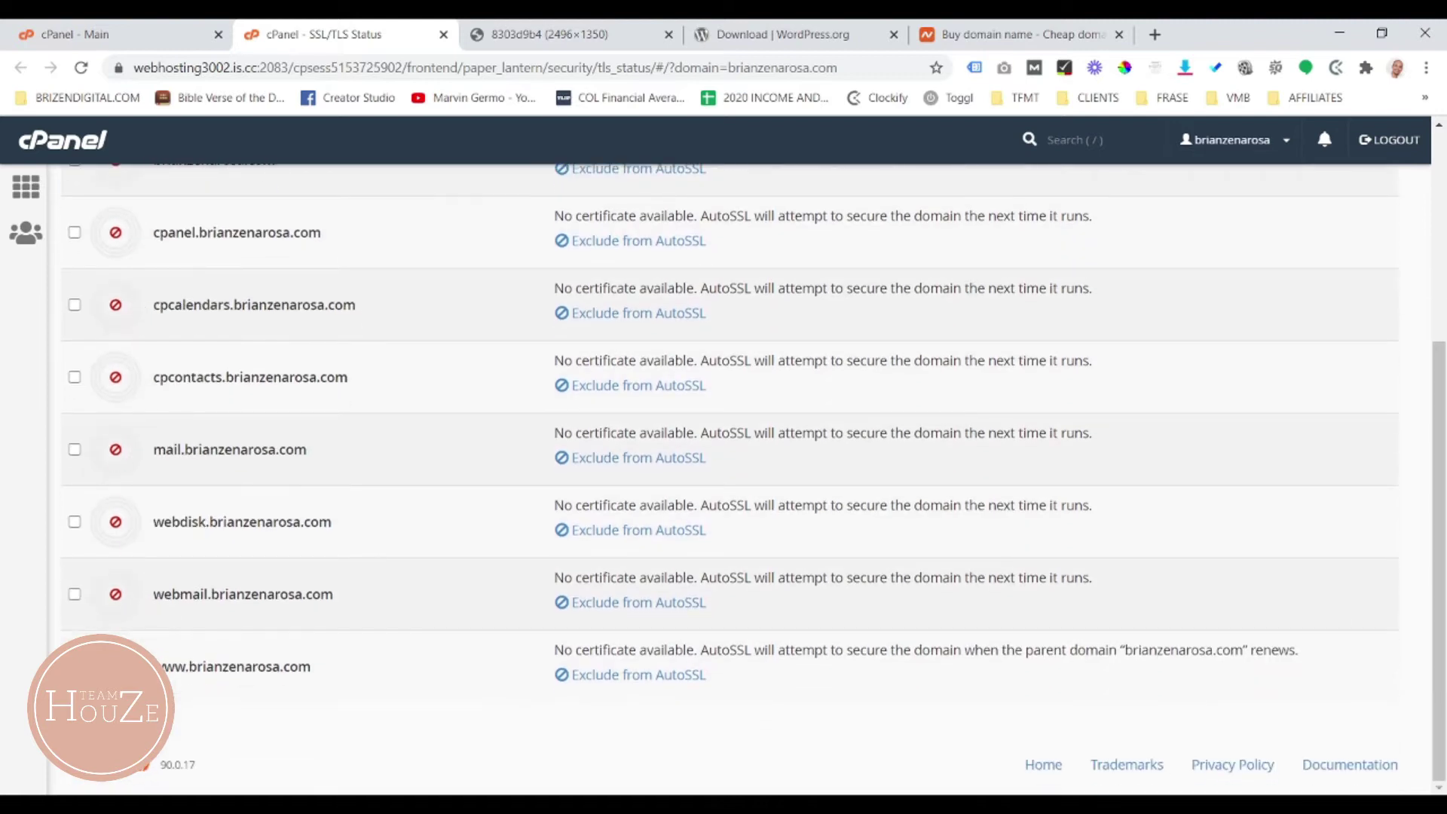
scroll(125, 542, "up", 4)
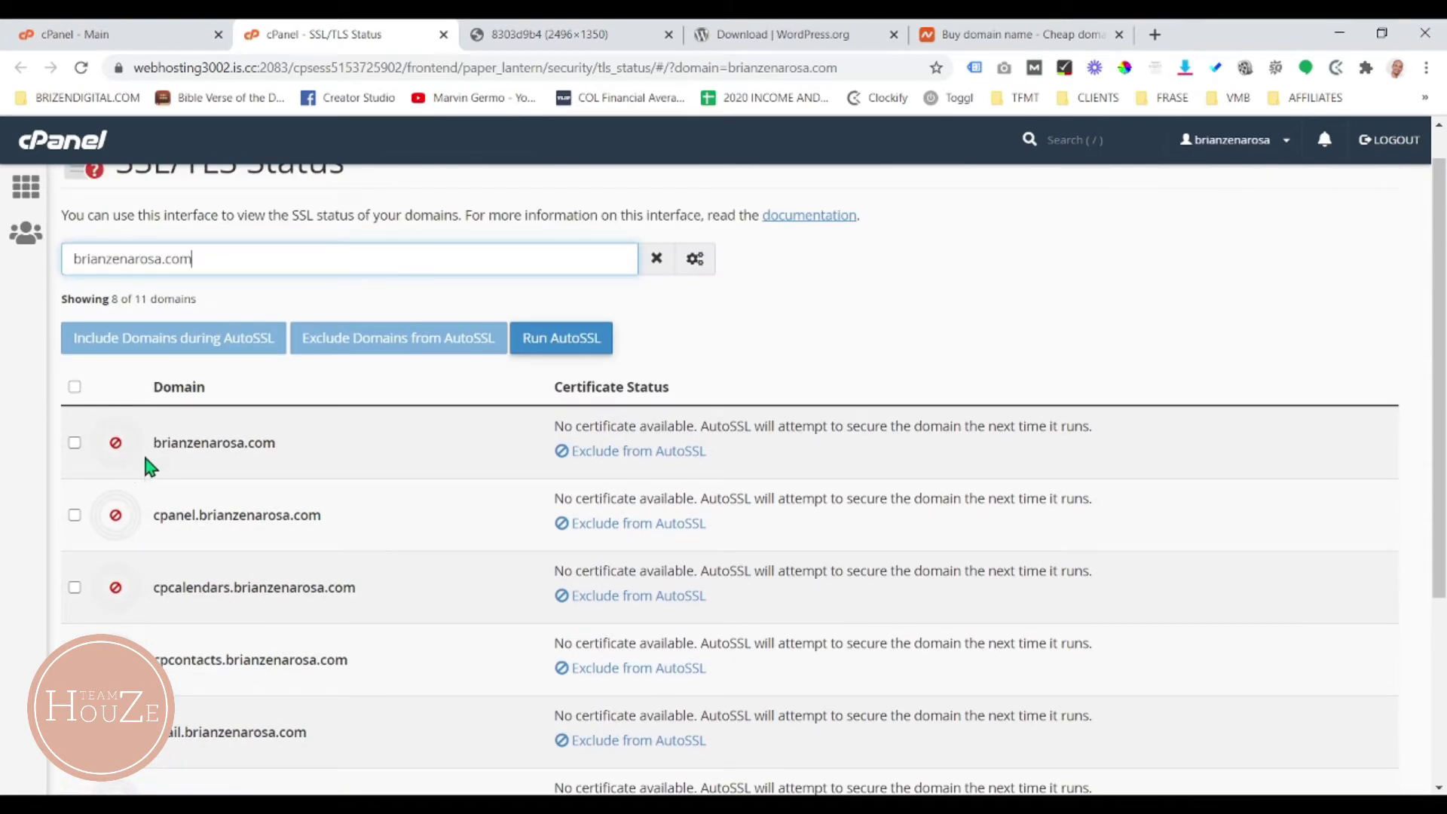
scroll(120, 527, "down", 6)
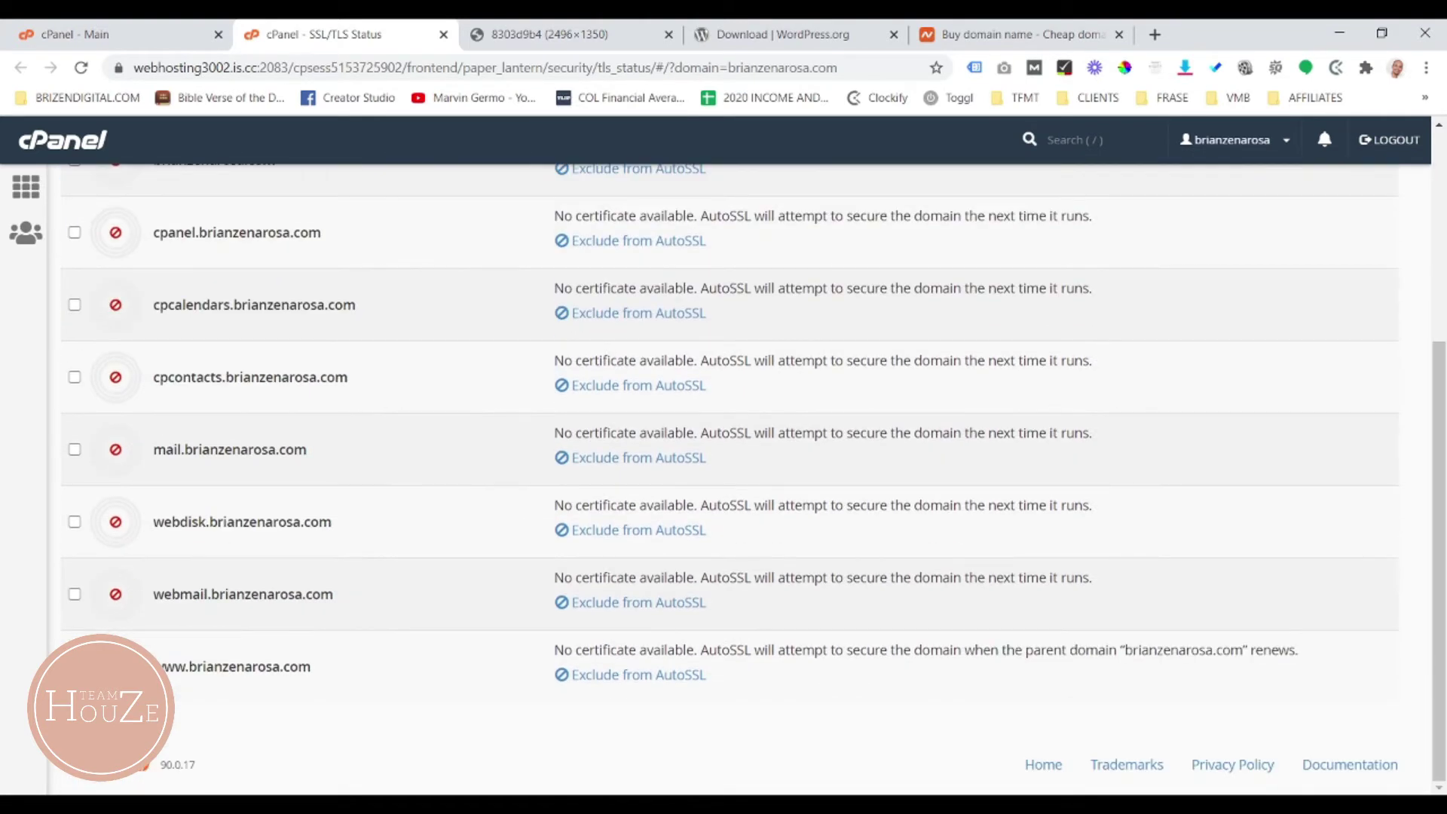
scroll(595, 599, "up", 6)
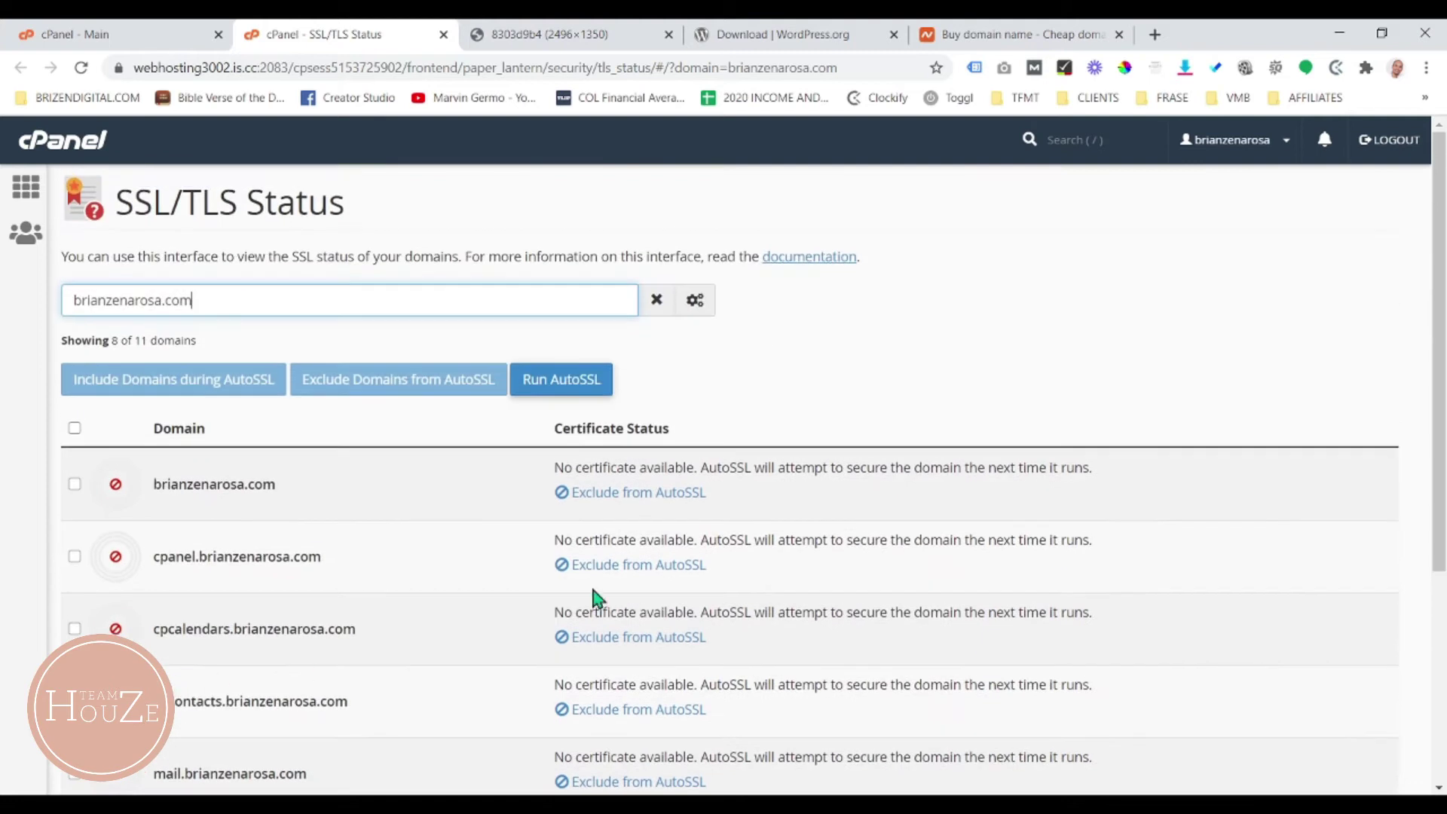
Step: Run AutoSSL so every domain shows as validated until March 1, 2021
left_click(574, 397)
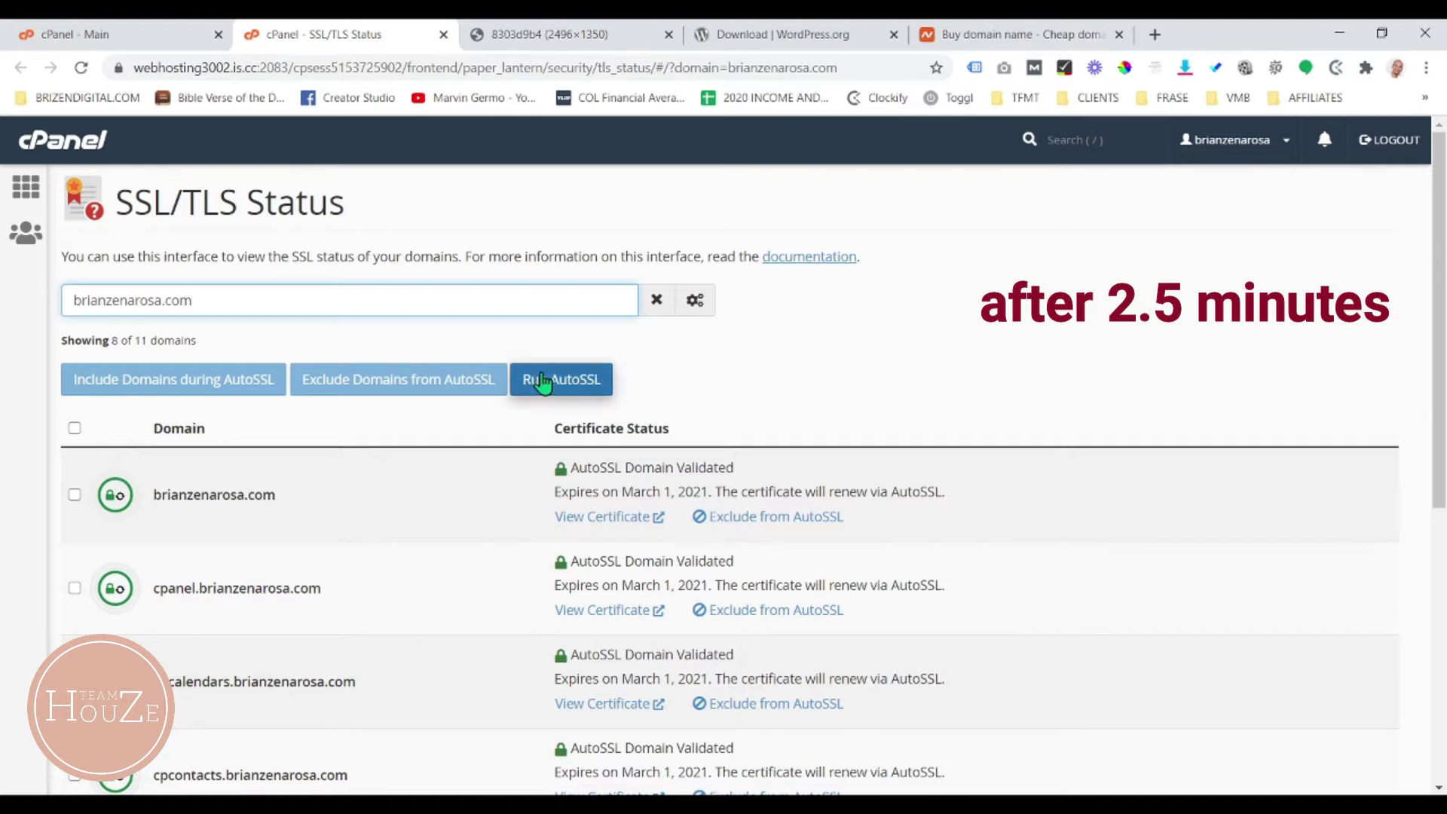
scroll(633, 403, "down", 1)
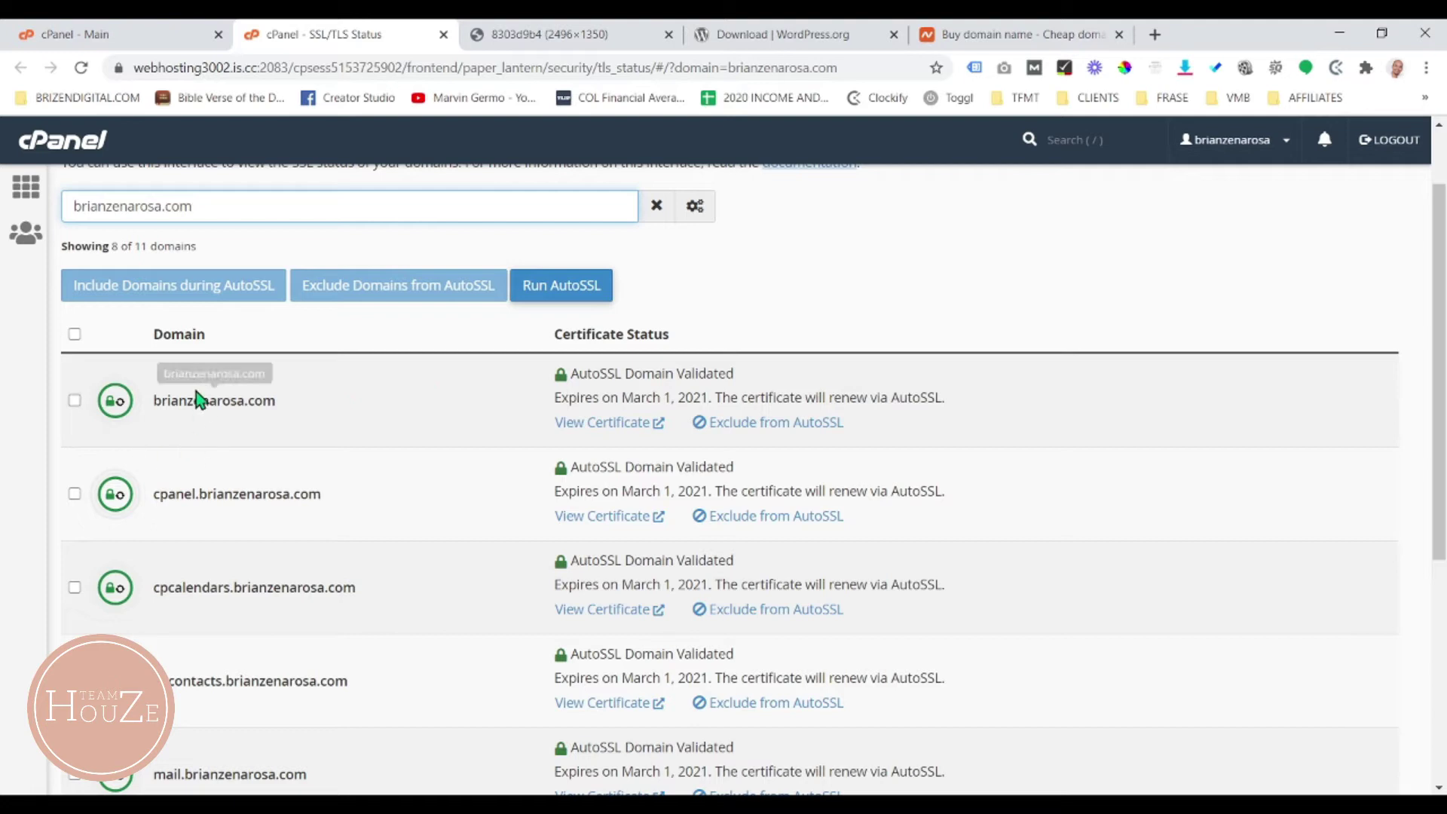
scroll(121, 411, "down", 1)
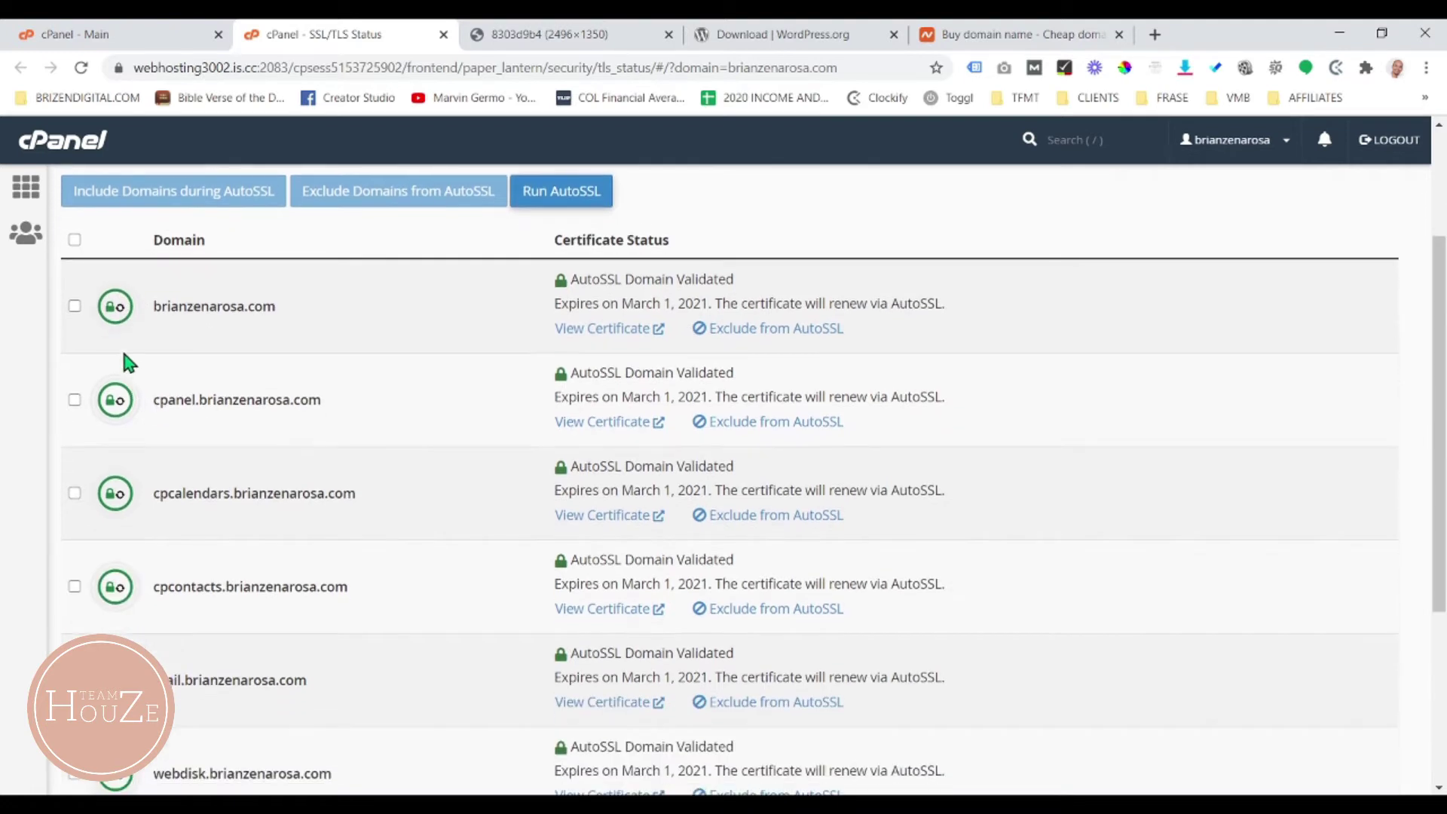
left_click(1154, 34)
Step: Close the stray tab and reload SSL/TLS Status and the cPanel dashboard to show the DV certificate
type("bria")
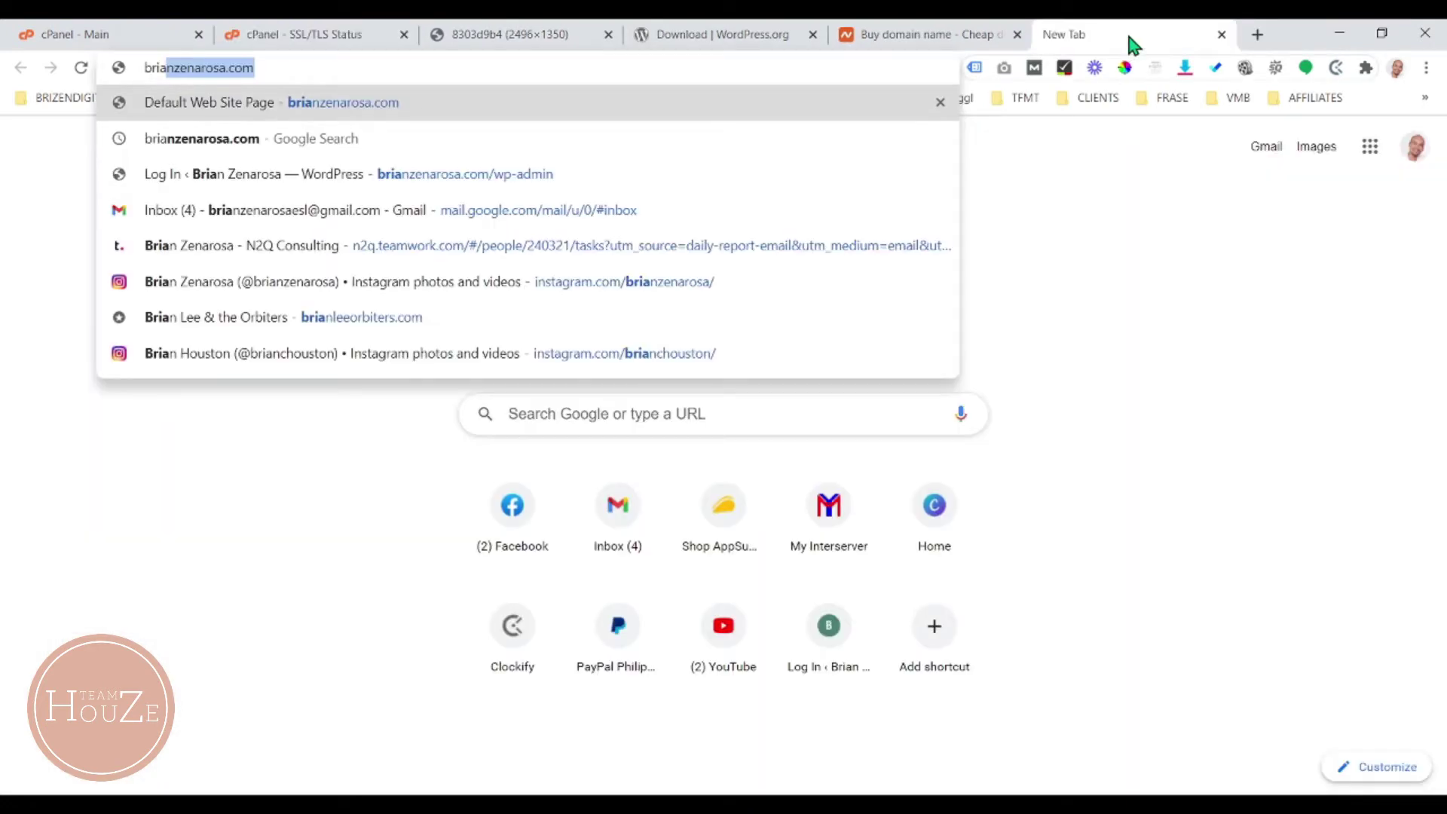
key("ctrl+w")
scroll(407, 467, "up", 1)
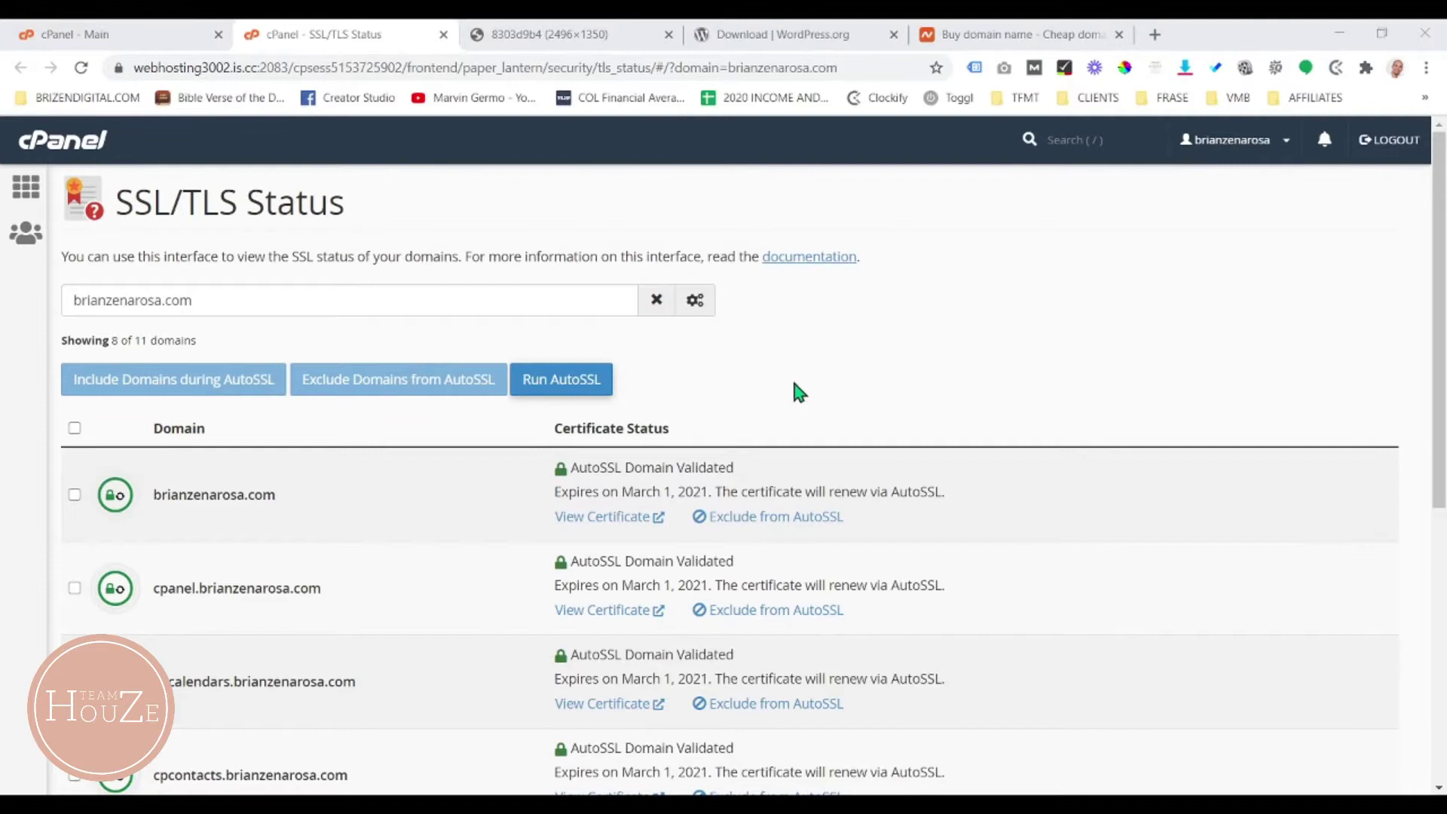
key("F5")
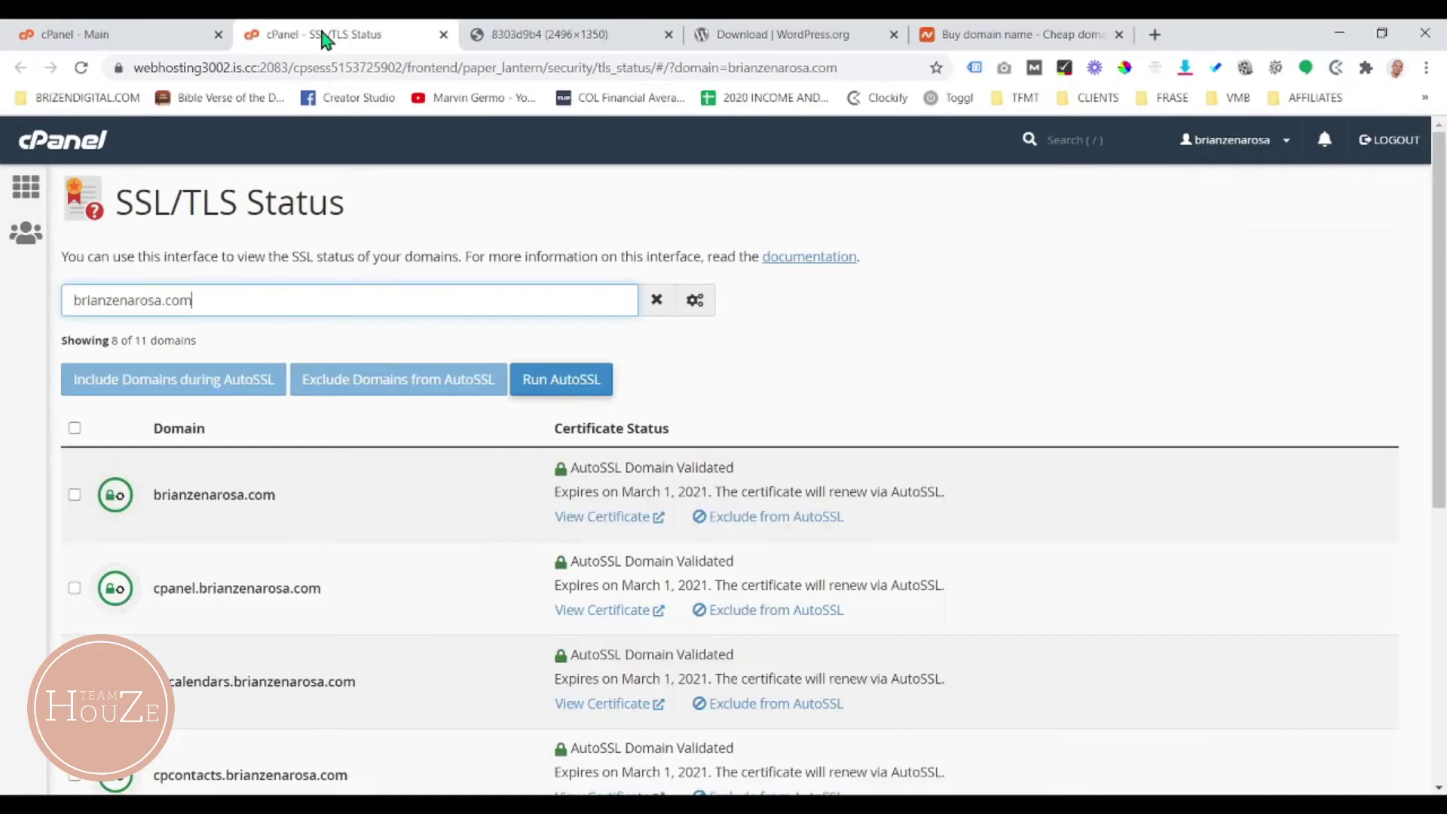
left_click(99, 40)
key("F5")
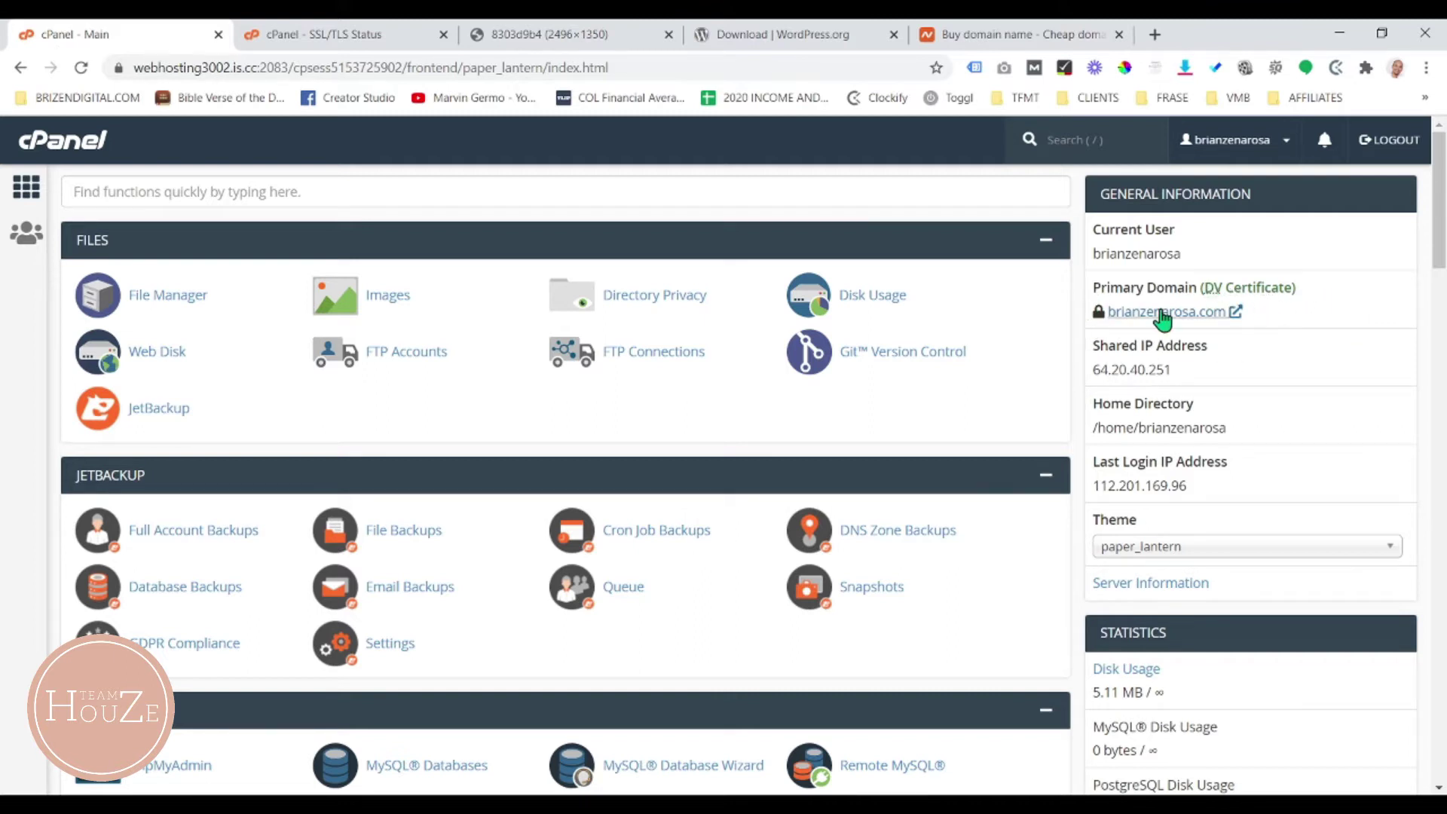
Step: Load the site's domain in a new tab and confirm the padlock shows HTTPS on port 443
left_click(1154, 34)
type("brian")
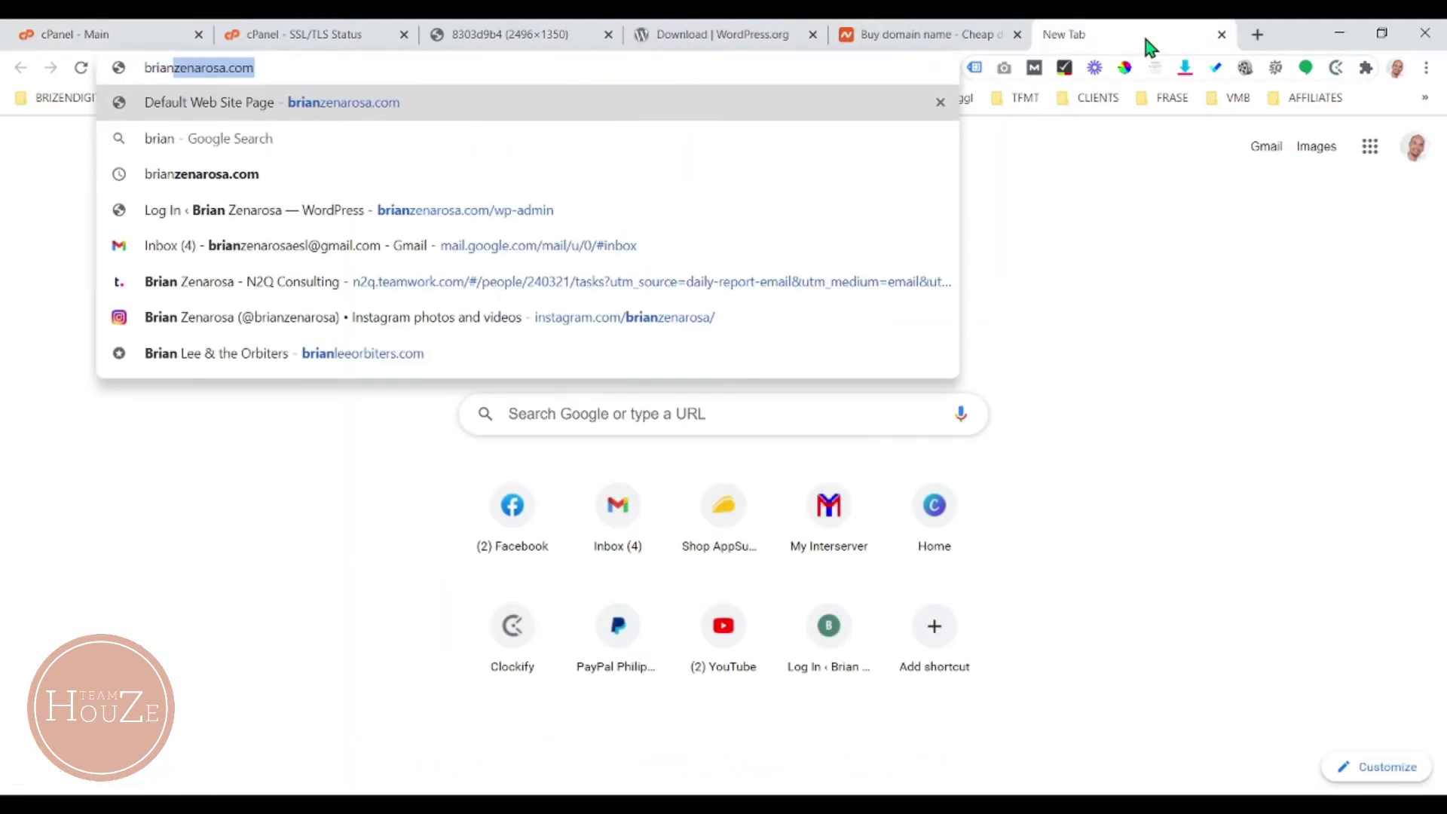
key("Return")
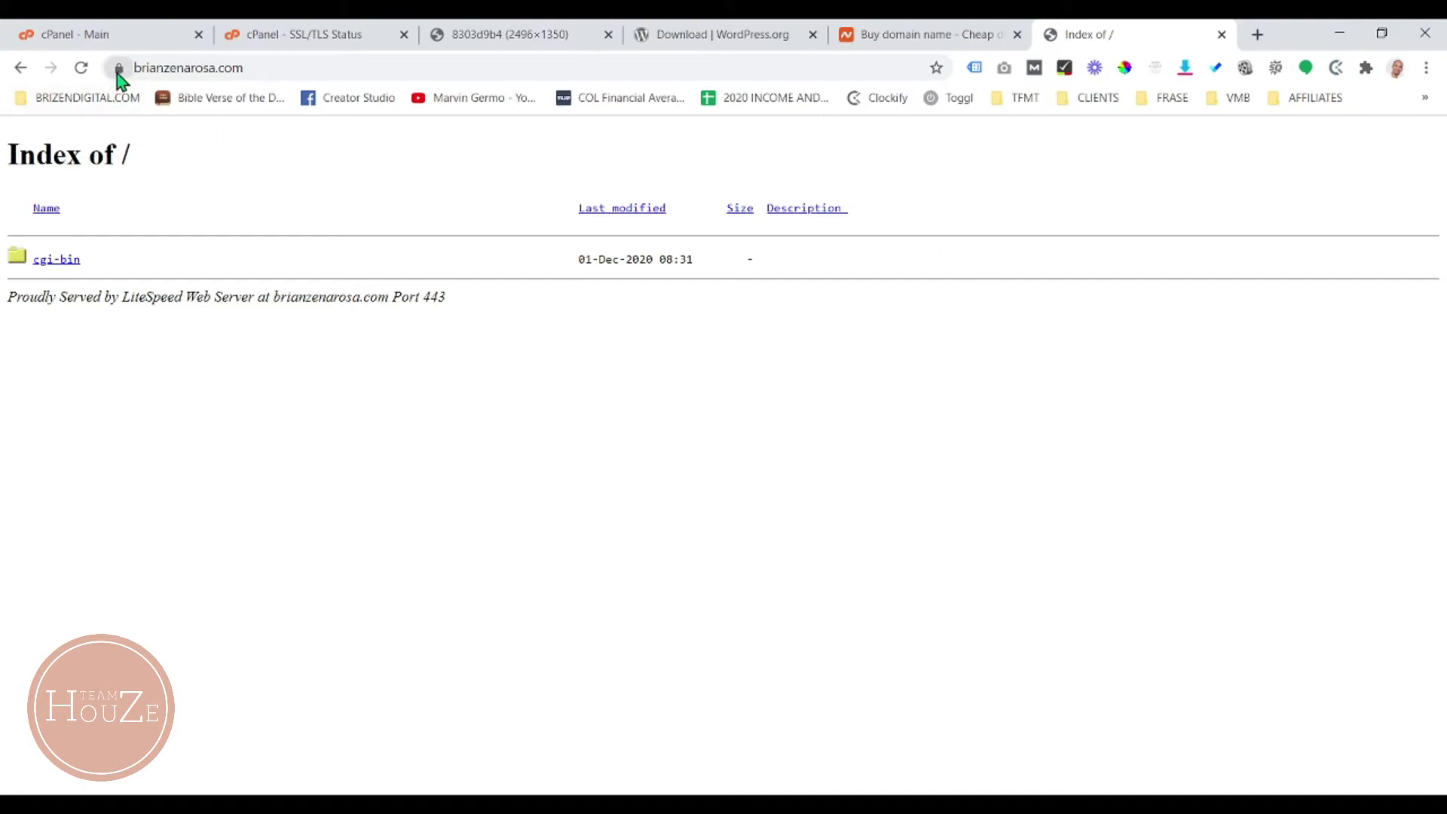
left_click(501, 37)
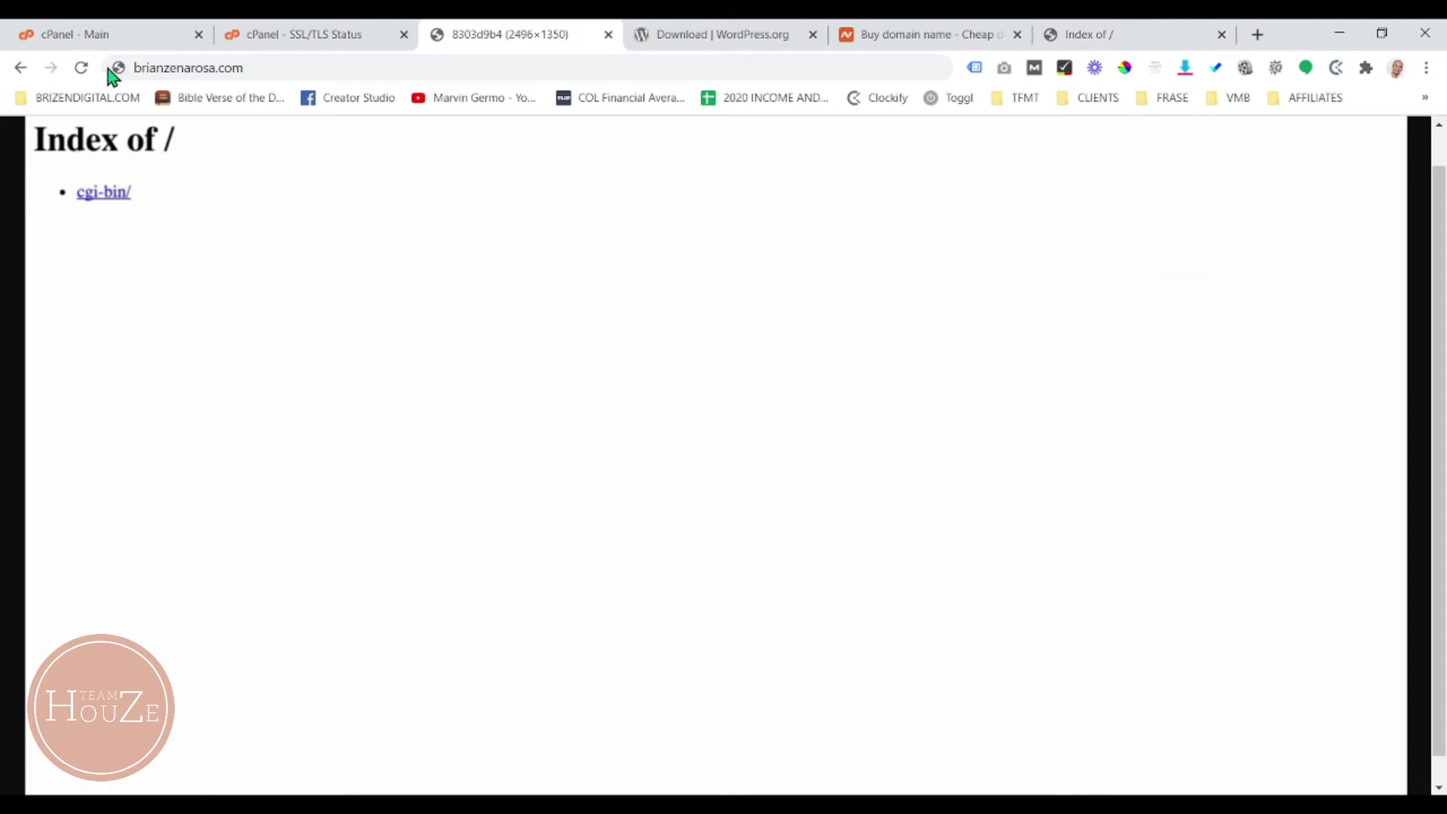
left_click(1130, 42)
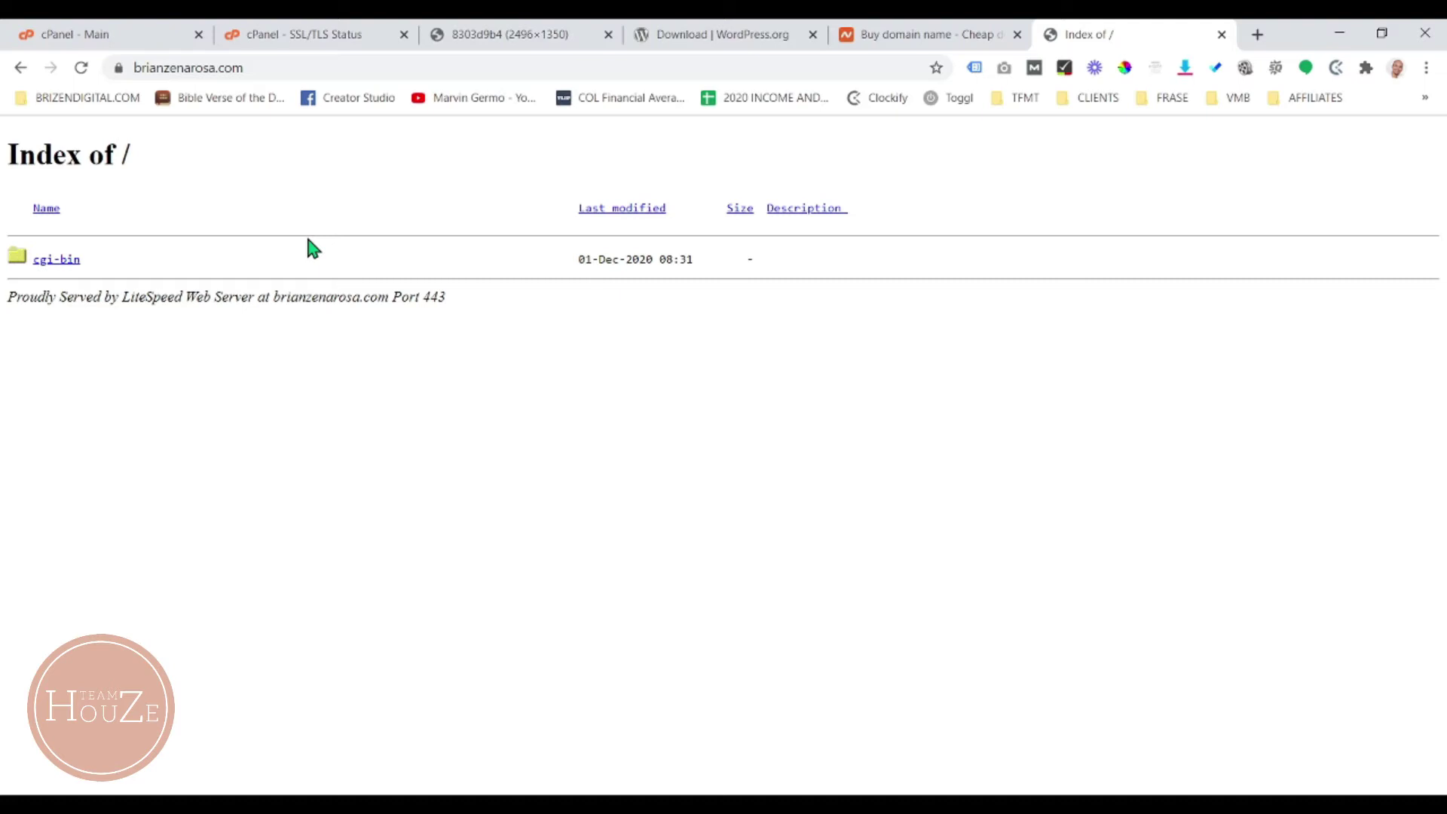
Step: Turn the Force HTTPS Redirect toggle On for the main domain on cPanel's Domains page
left_click(89, 35)
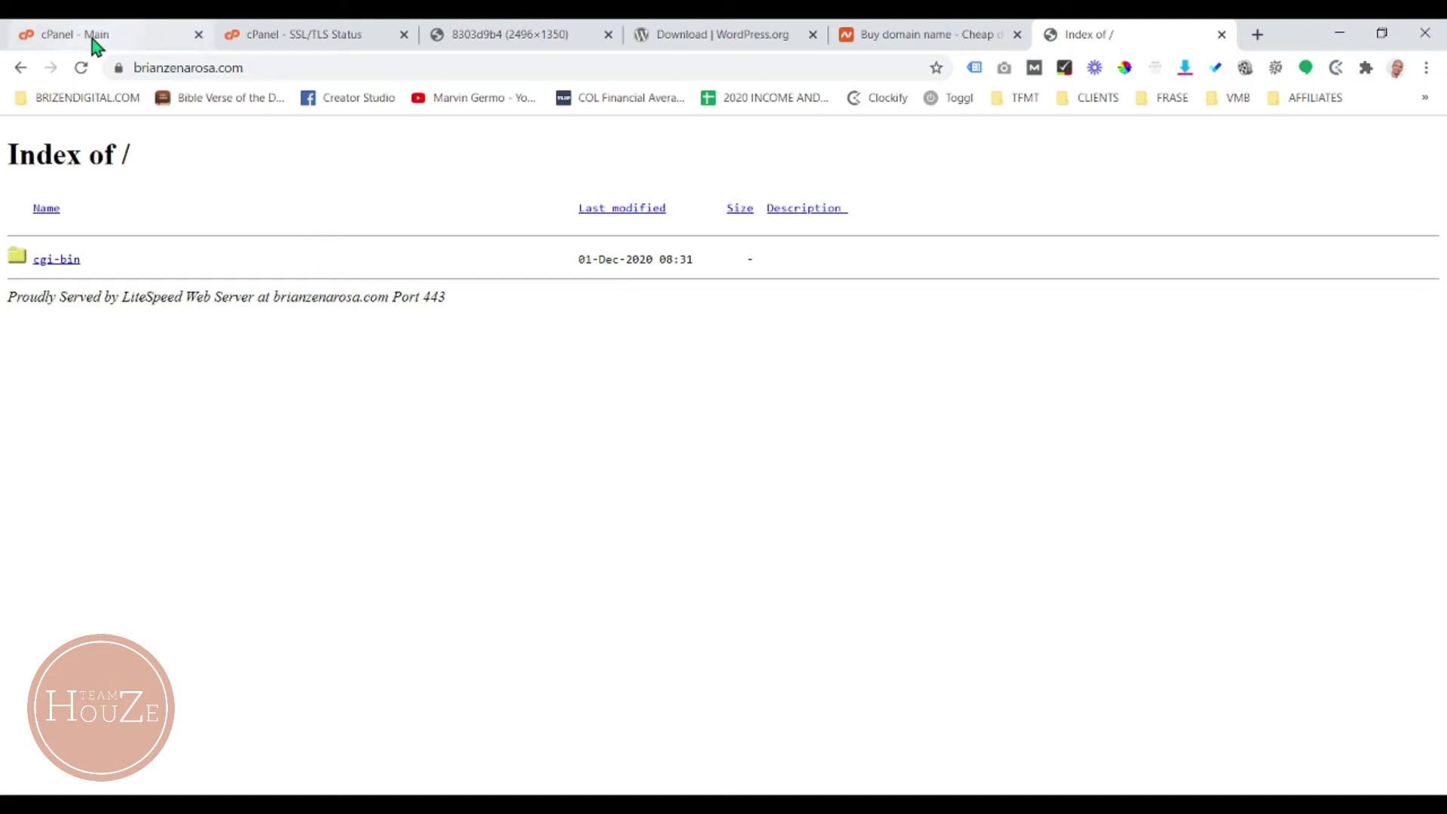
scroll(420, 455, "down", 5)
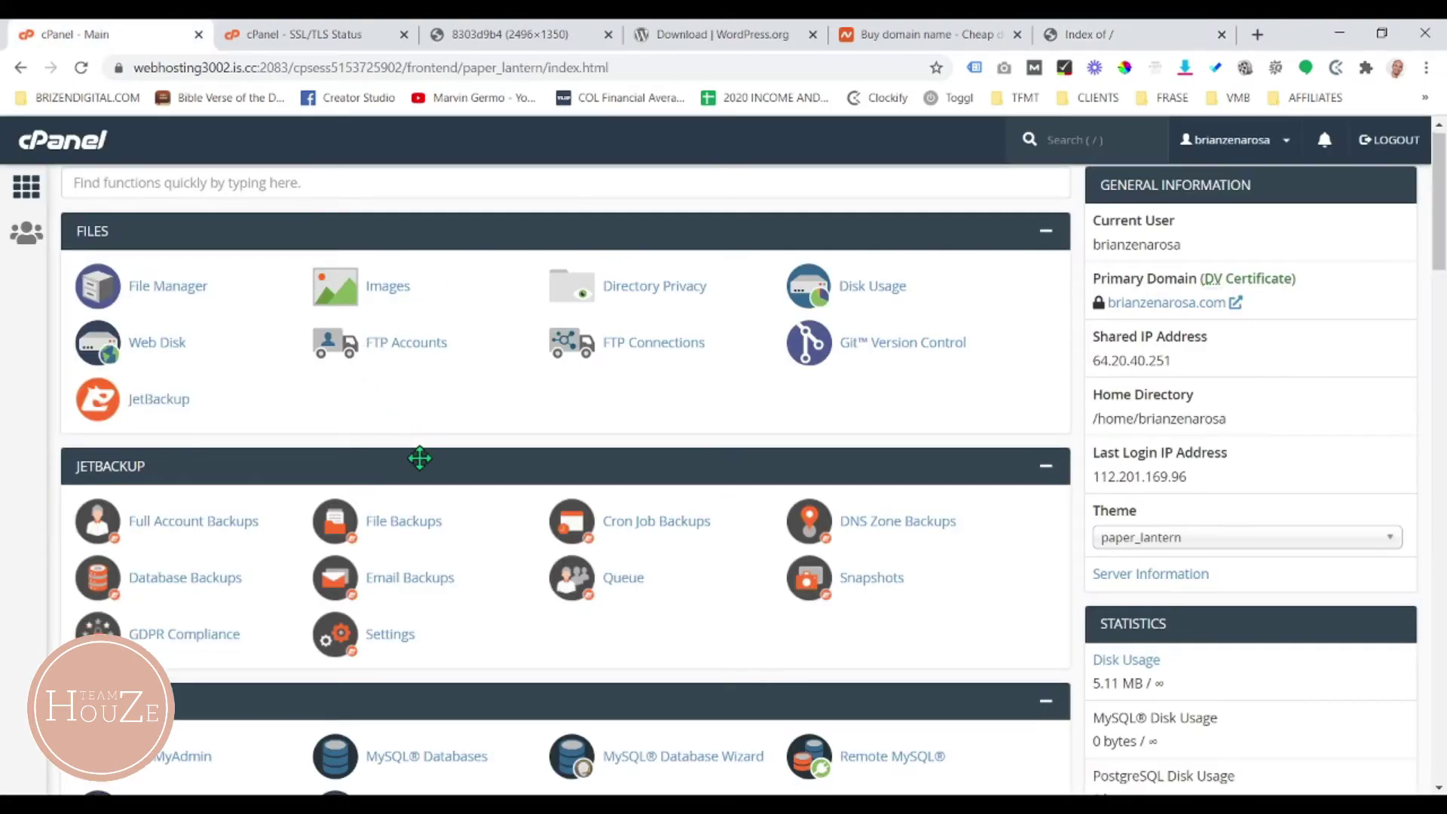
scroll(439, 458, "up", 5)
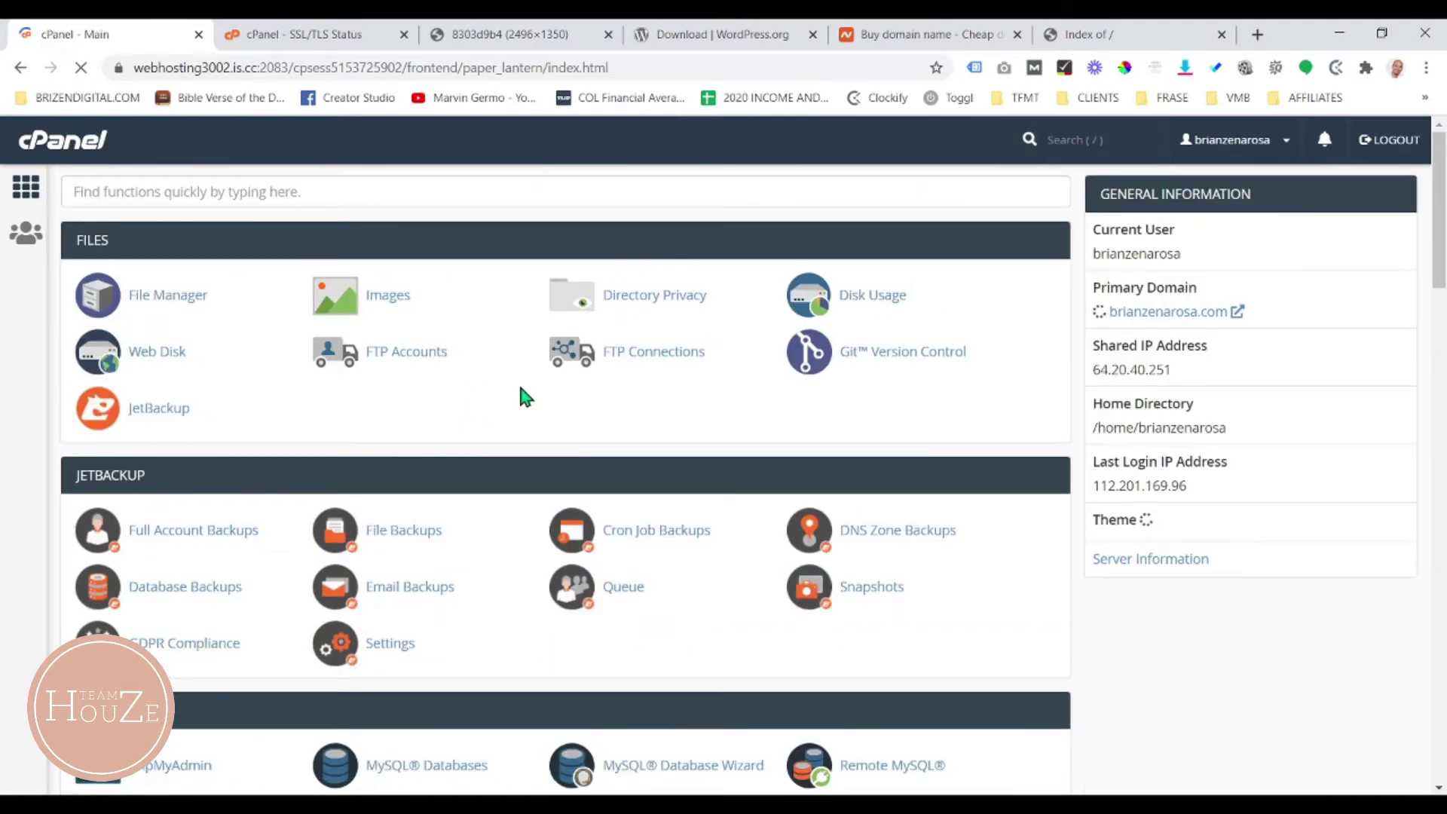
scroll(559, 458, "down", 4)
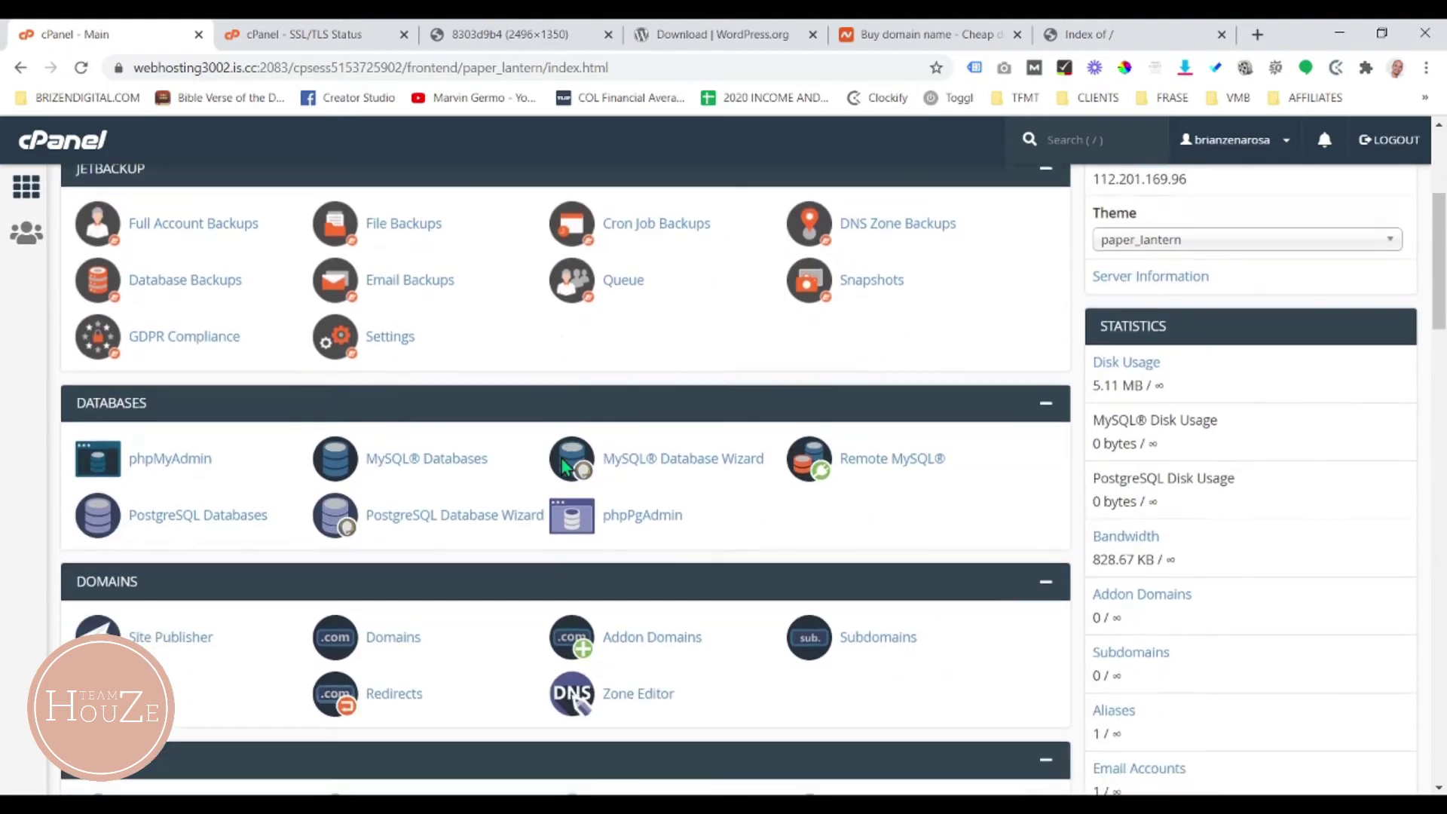
scroll(562, 463, "down", 5)
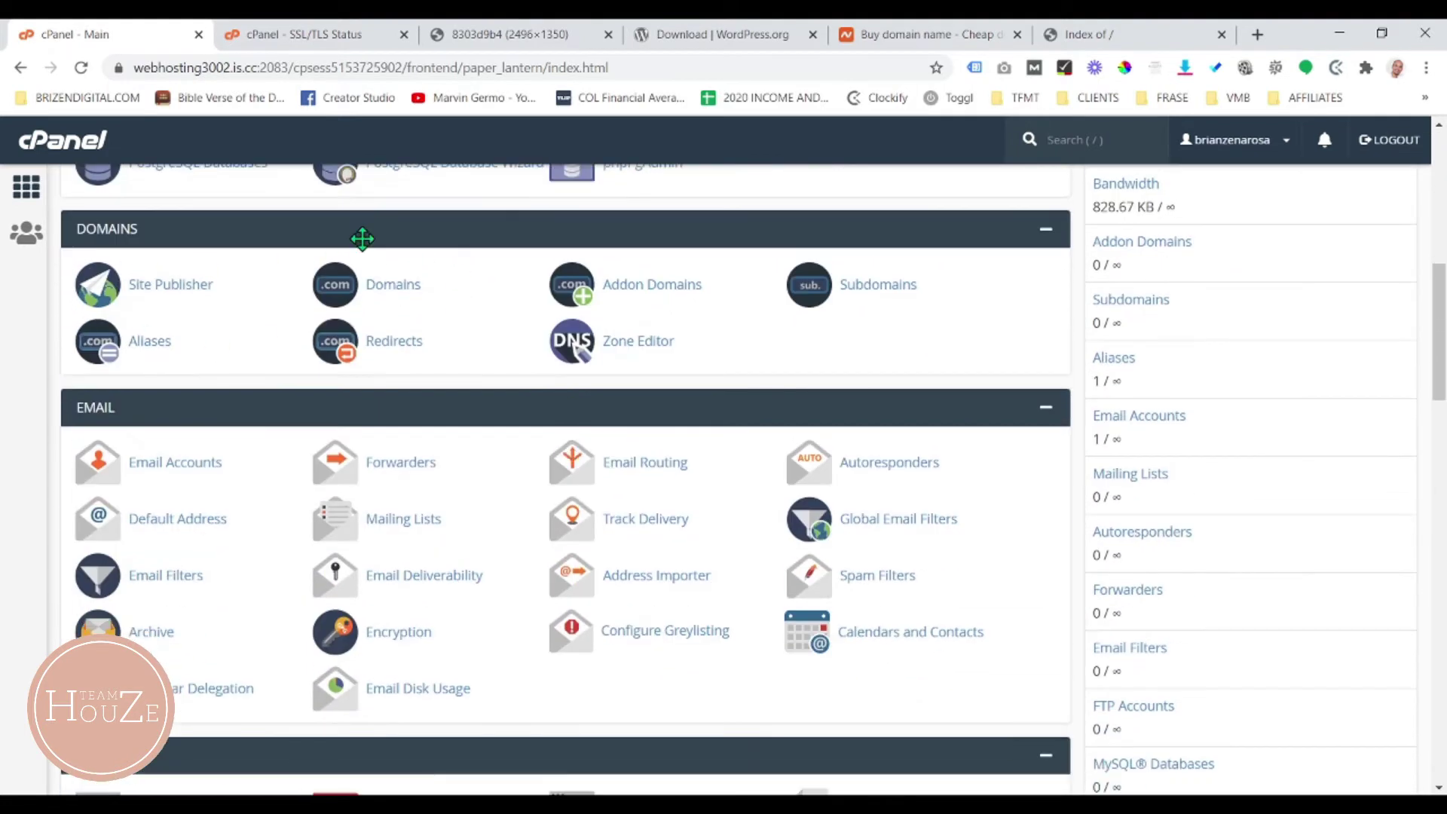
left_click(384, 290, "ctrl")
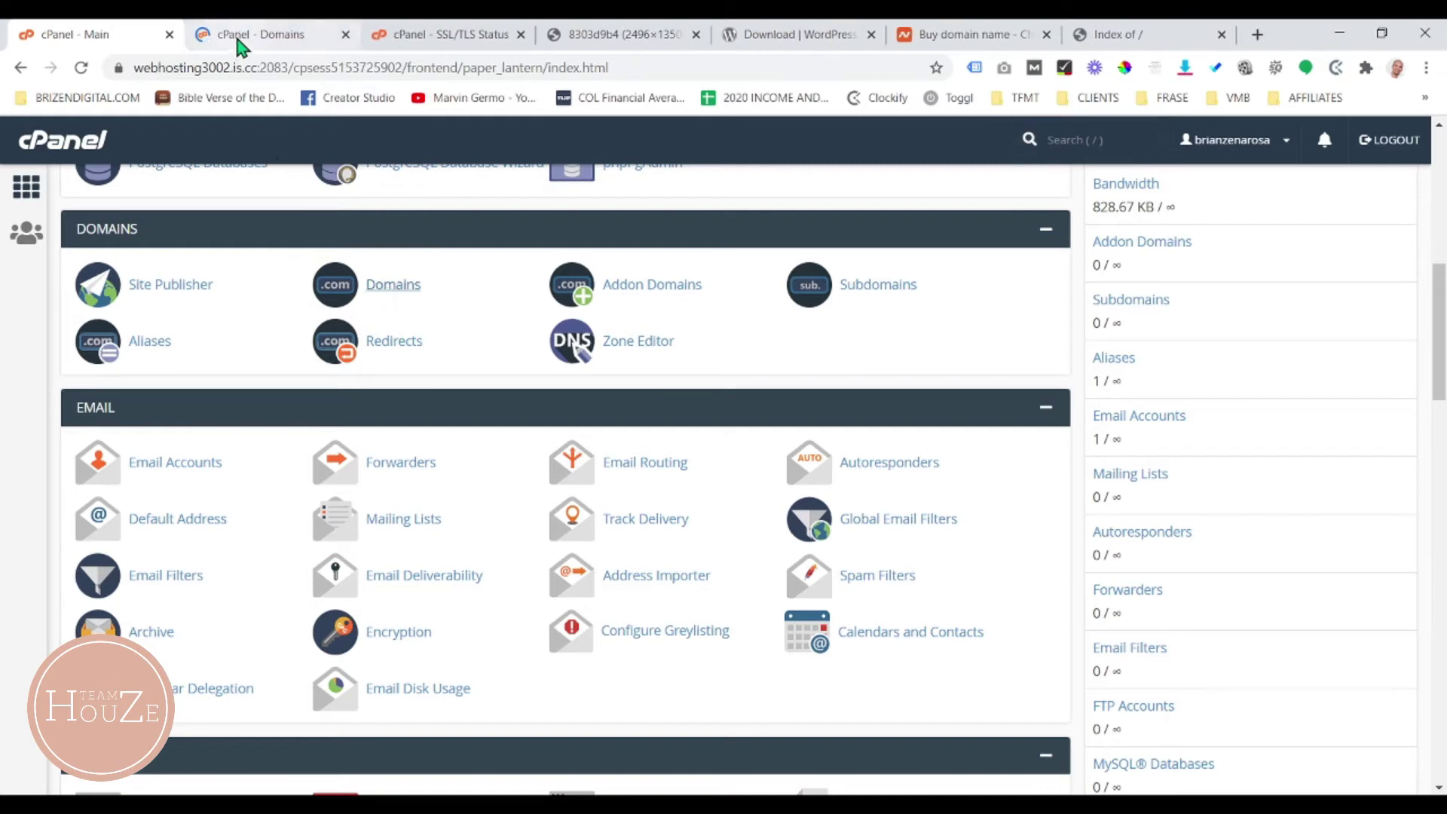
scroll(1211, 510, "up", 5)
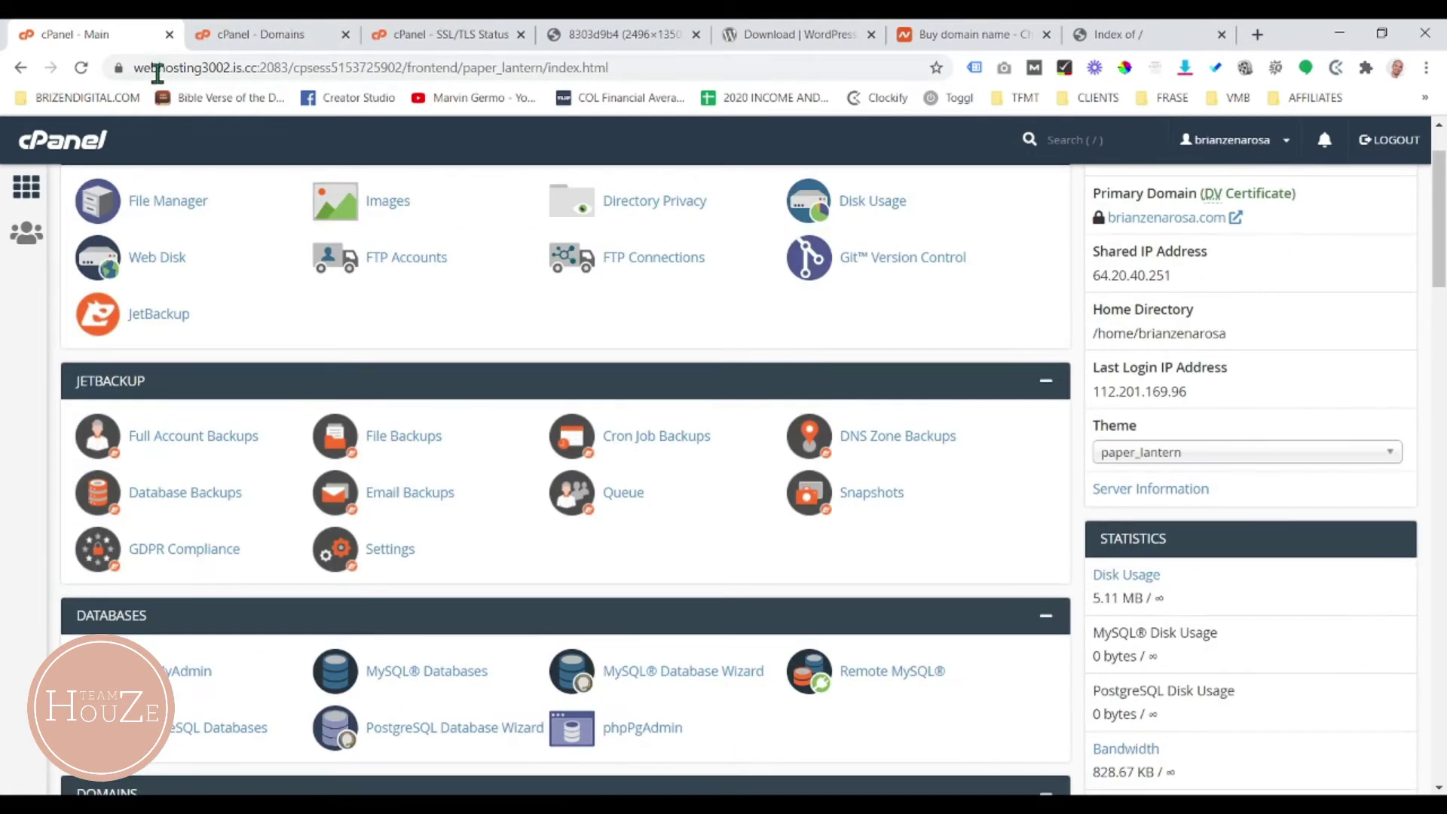
left_click(234, 46)
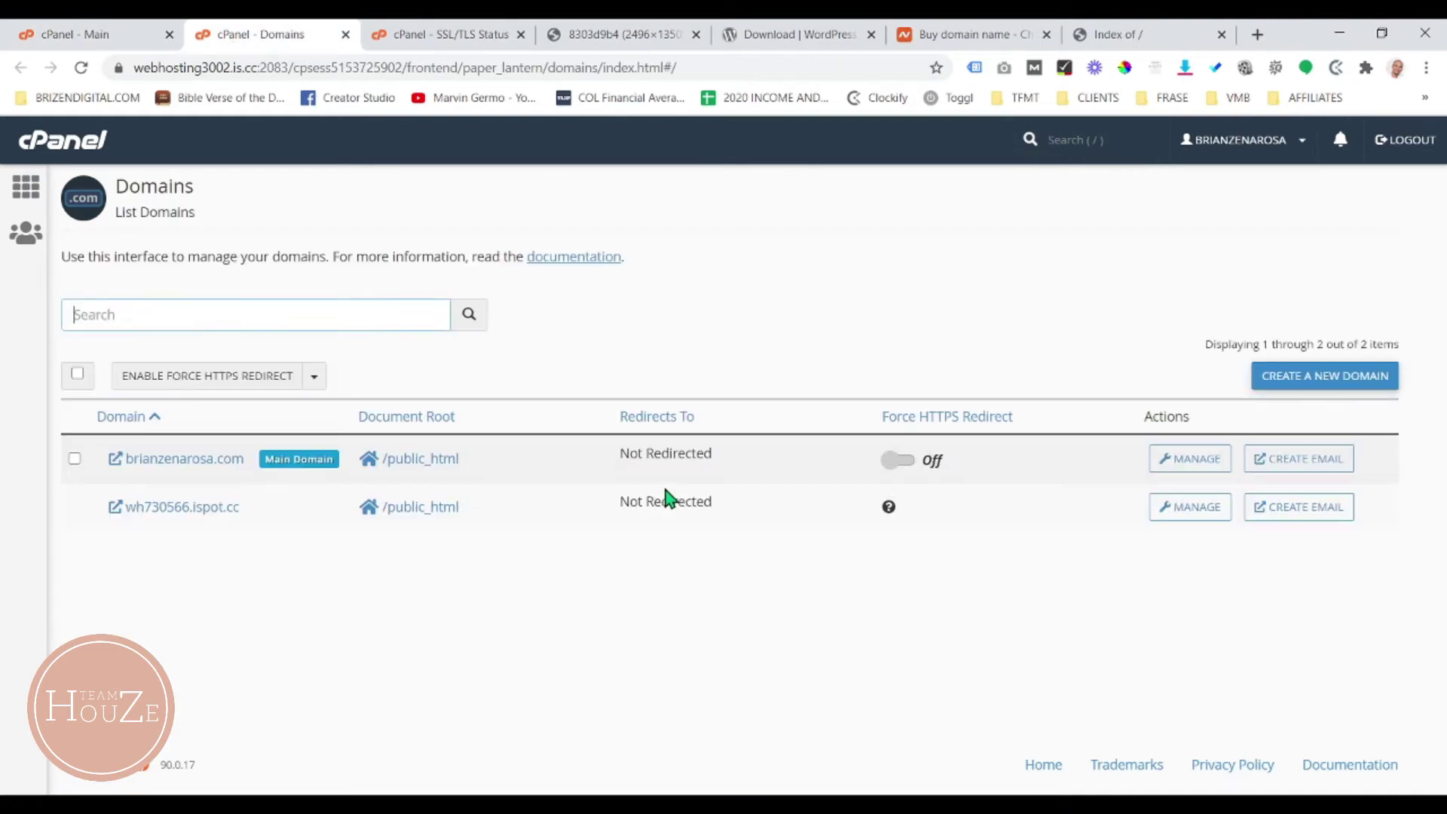
left_click(898, 461)
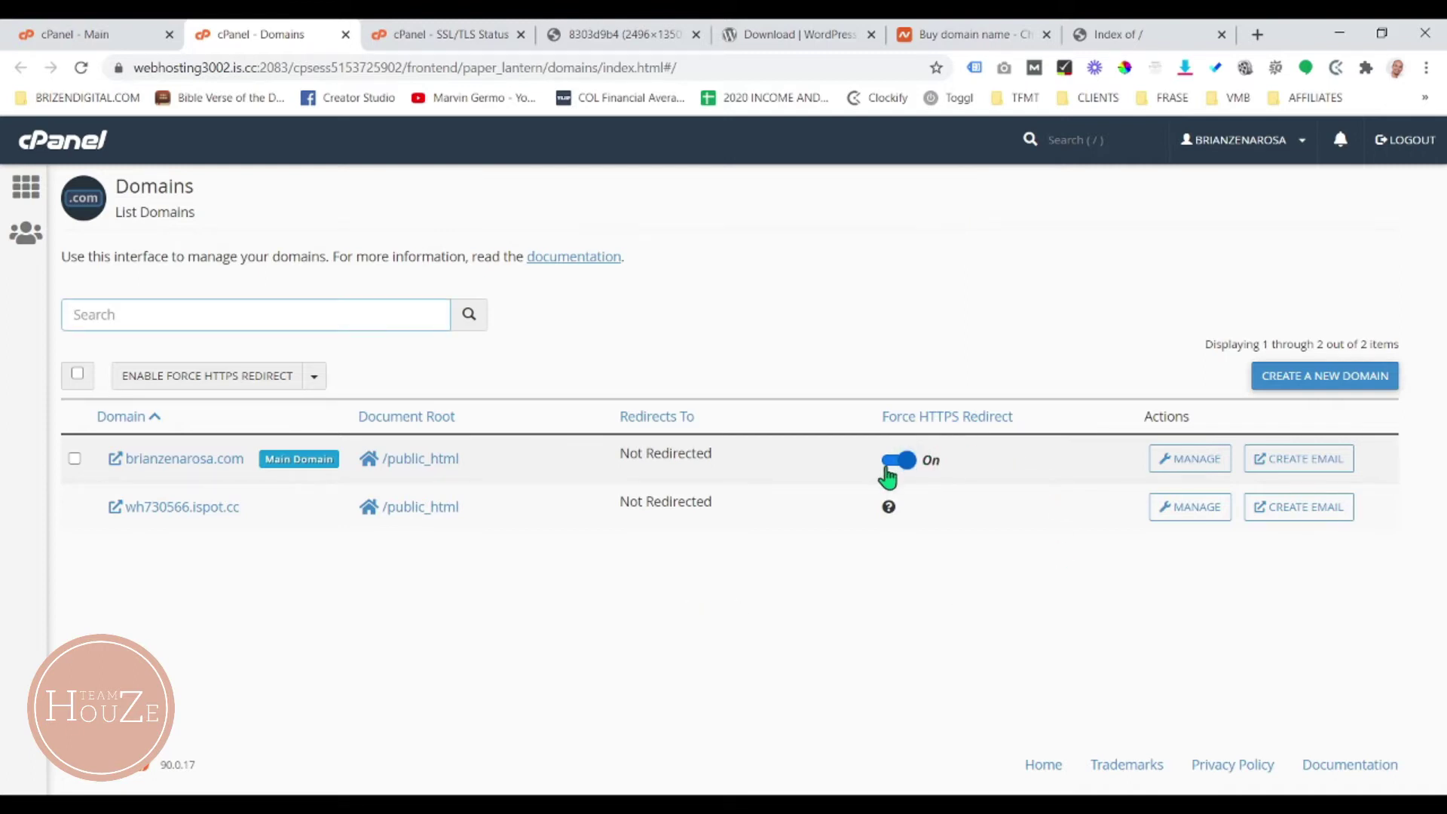
left_click(25, 186)
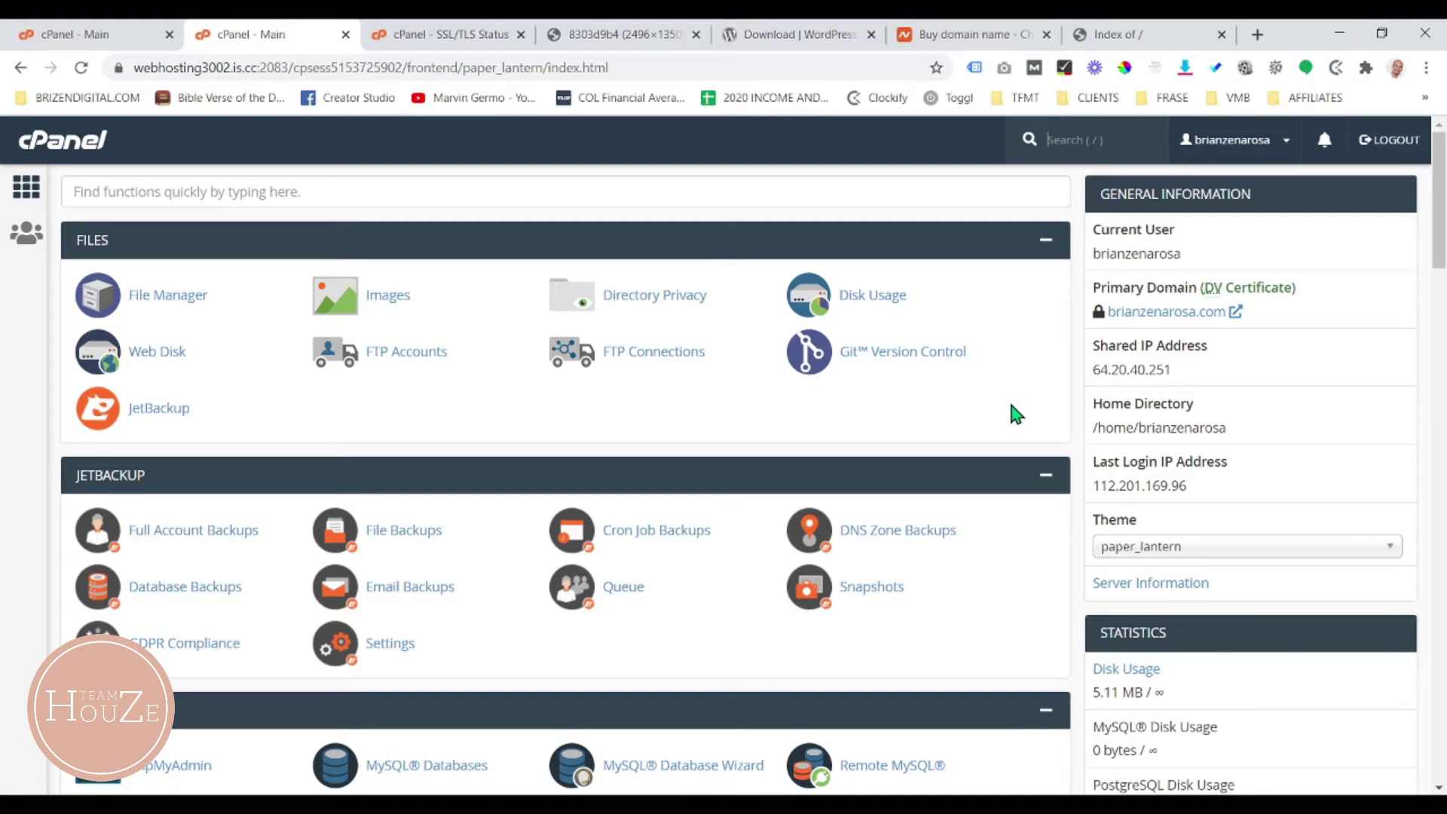
left_click(1122, 36)
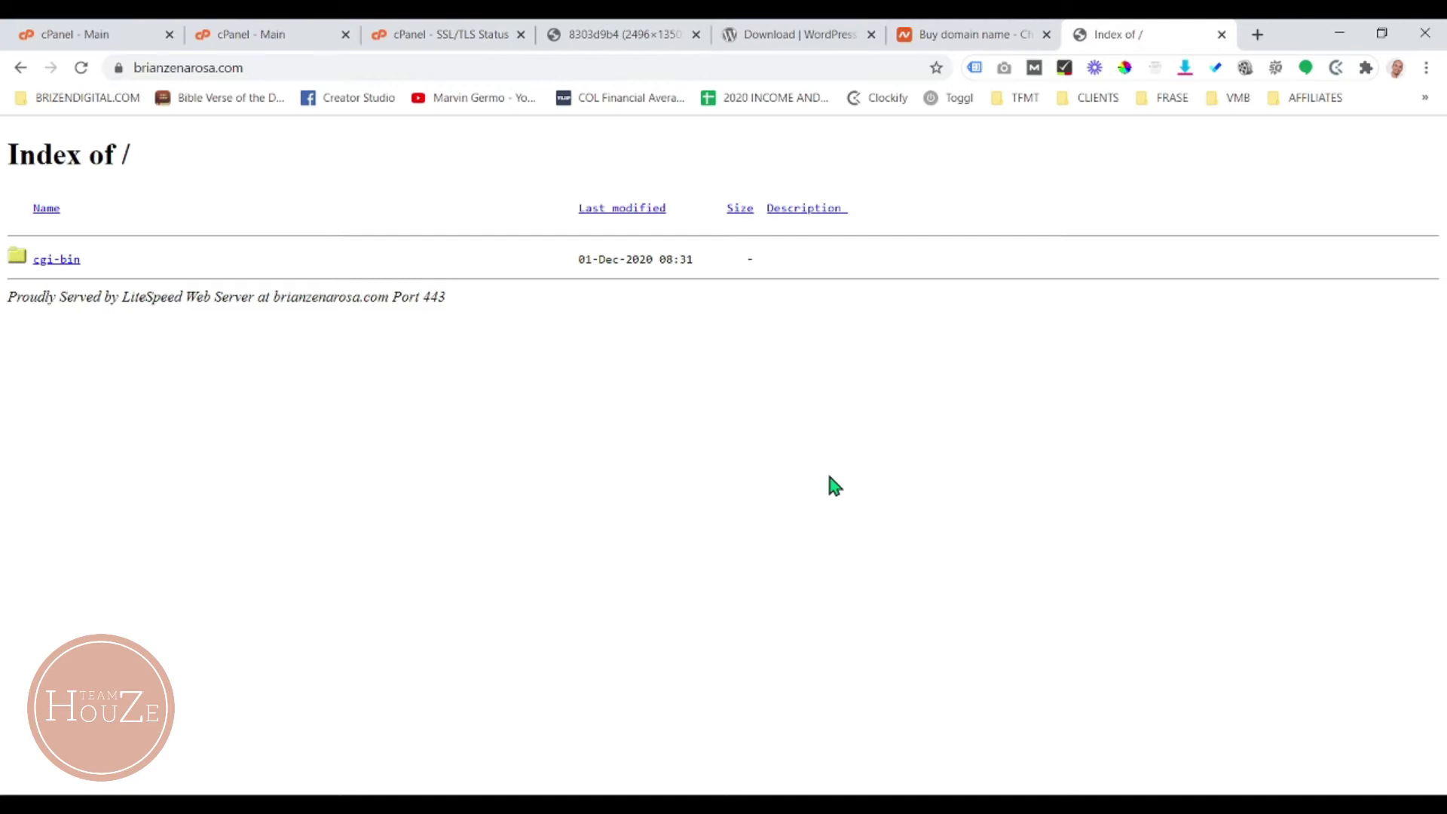
left_click(79, 38)
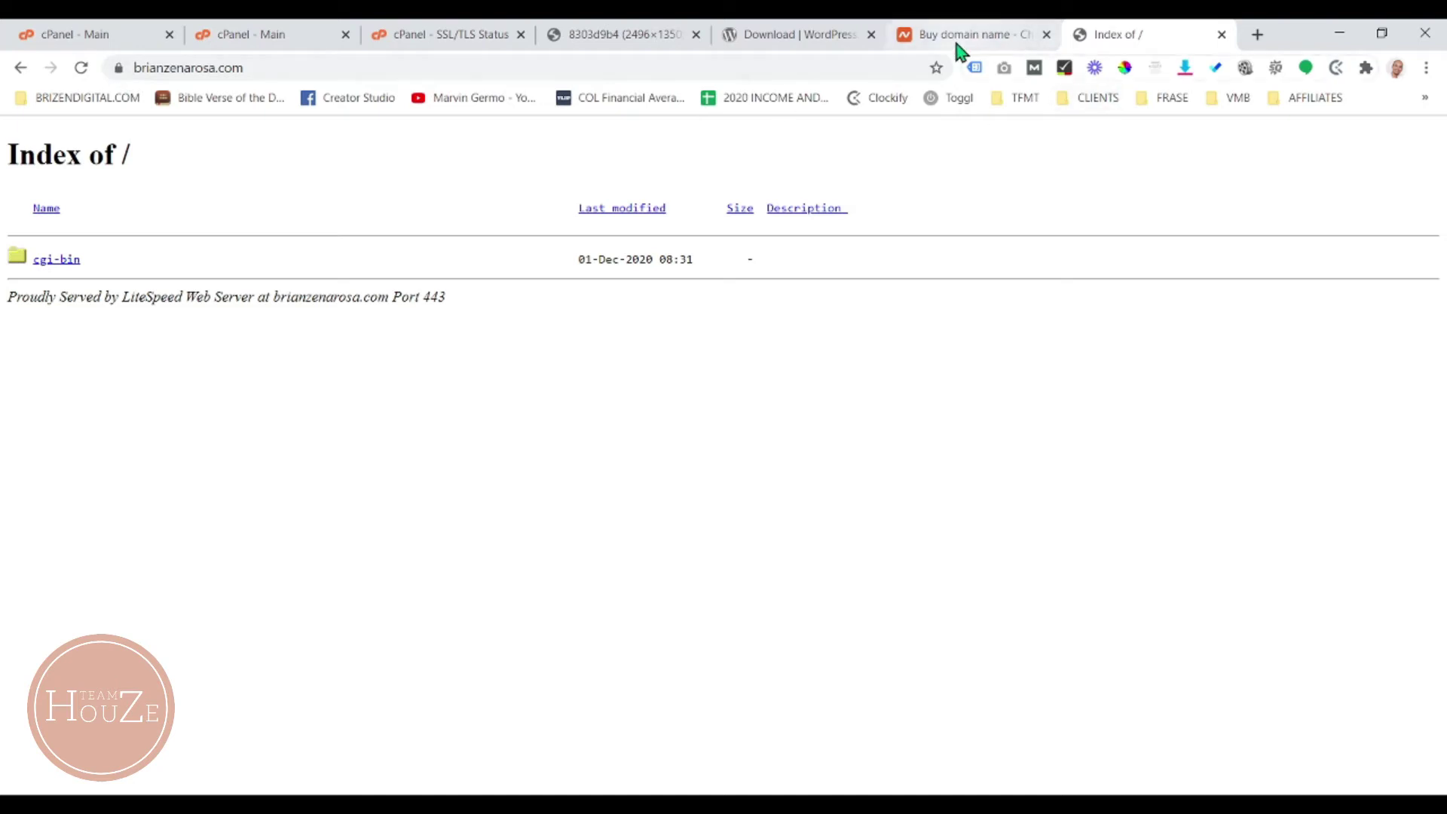
left_click(94, 42)
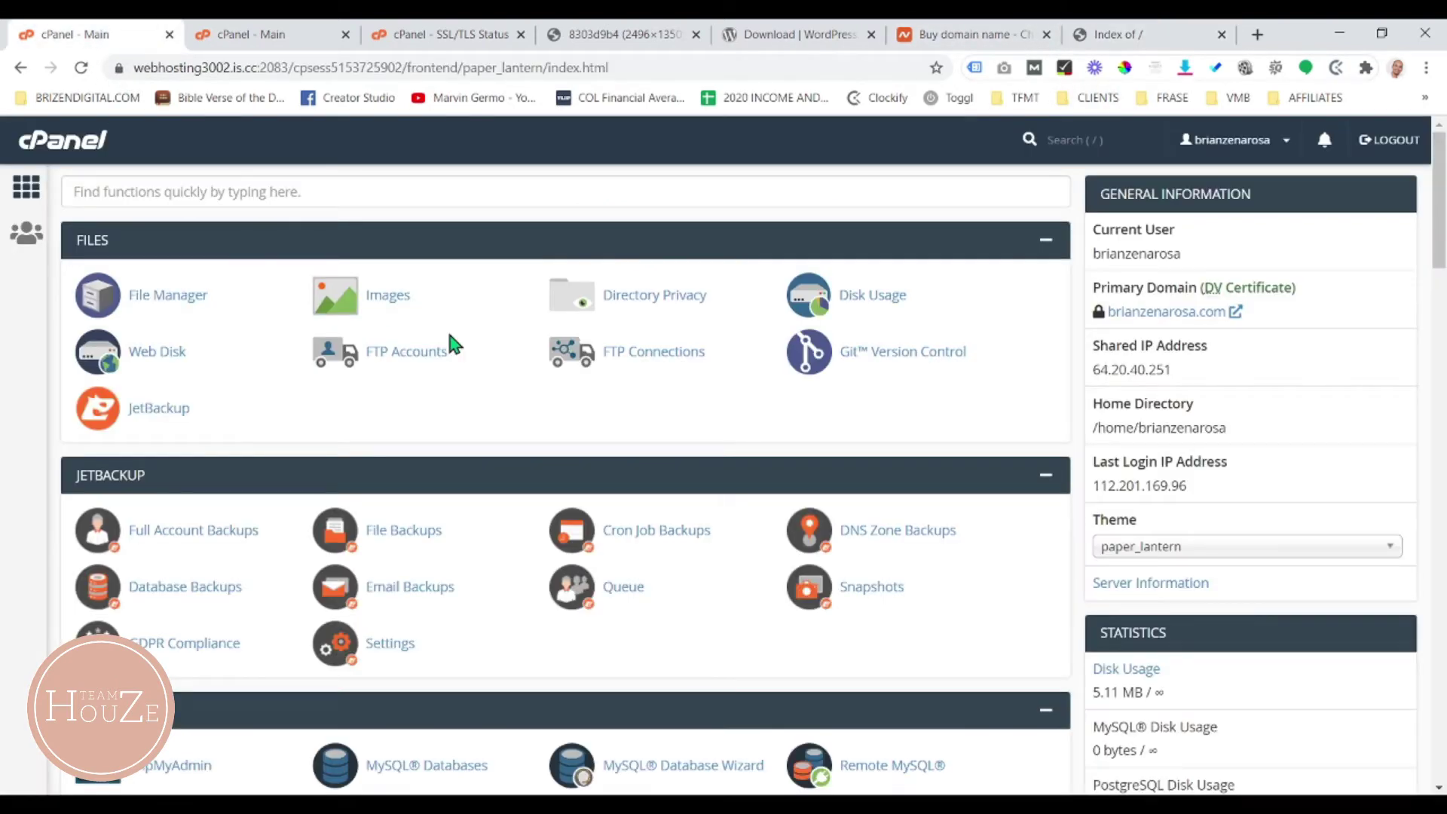
left_click(1139, 44)
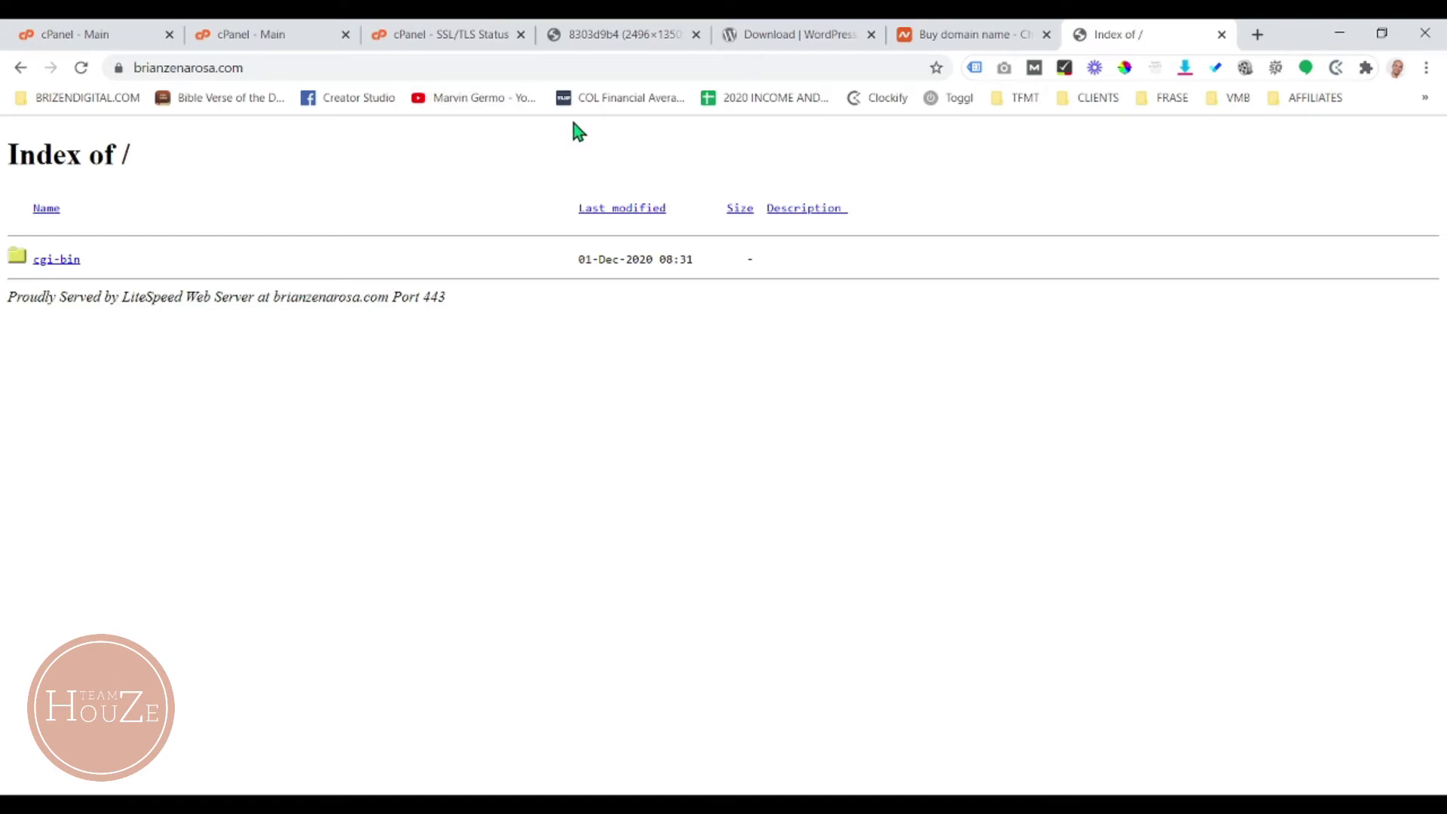
left_click(68, 36)
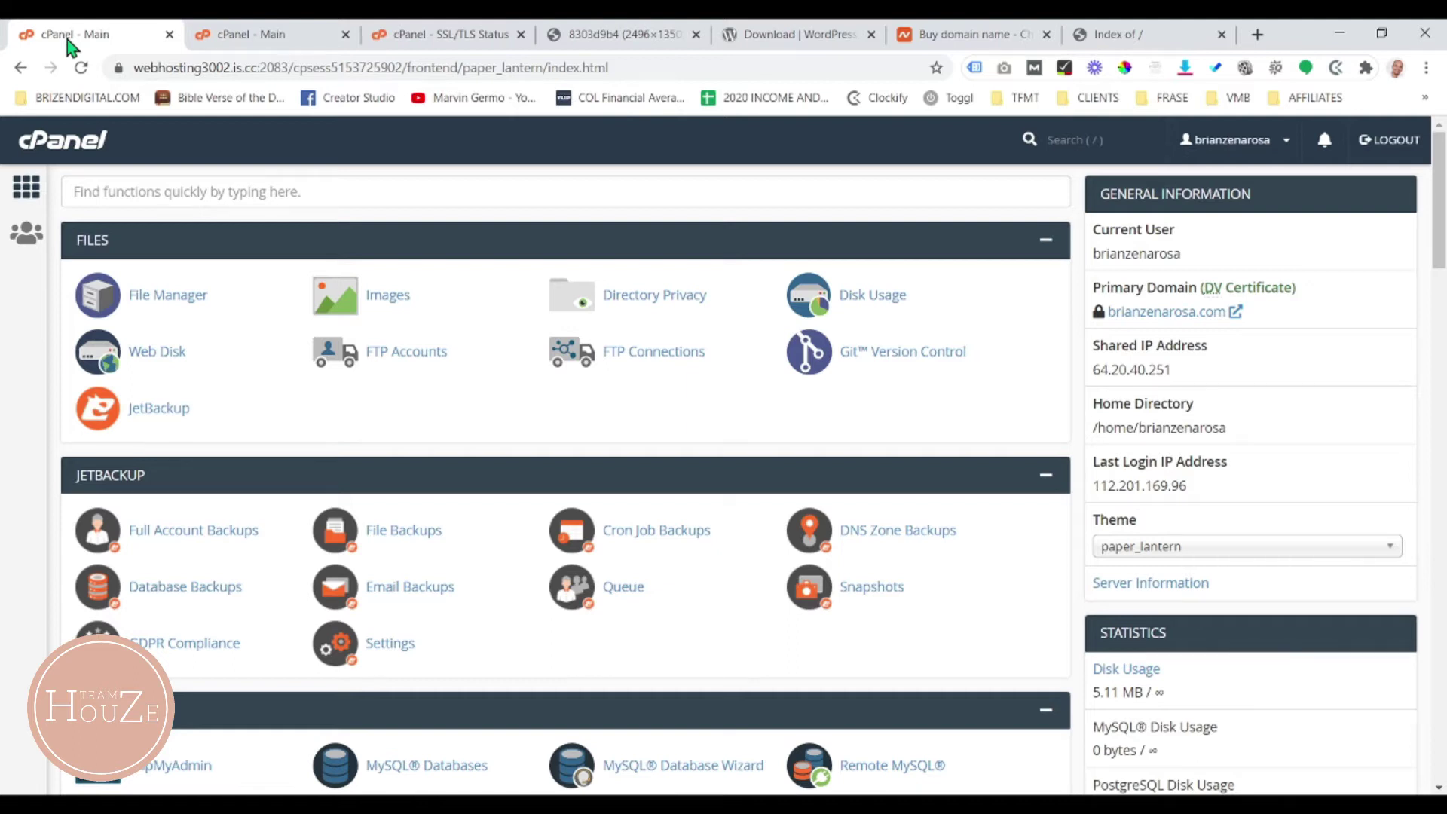
Step: Open Email Accounts from the Email section of the cPanel dashboard
scroll(595, 368, "down", 5)
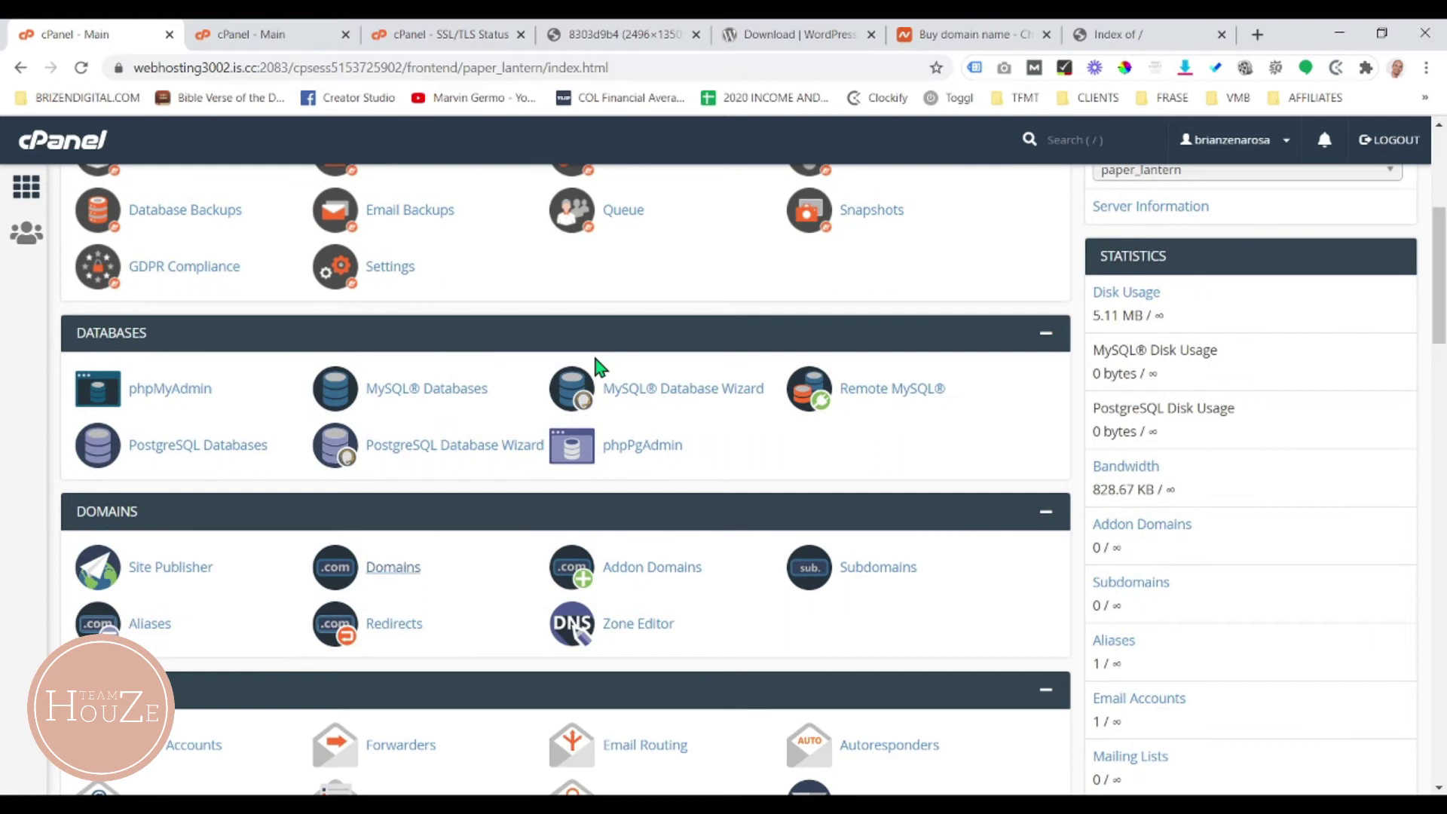
scroll(595, 369, "down", 5)
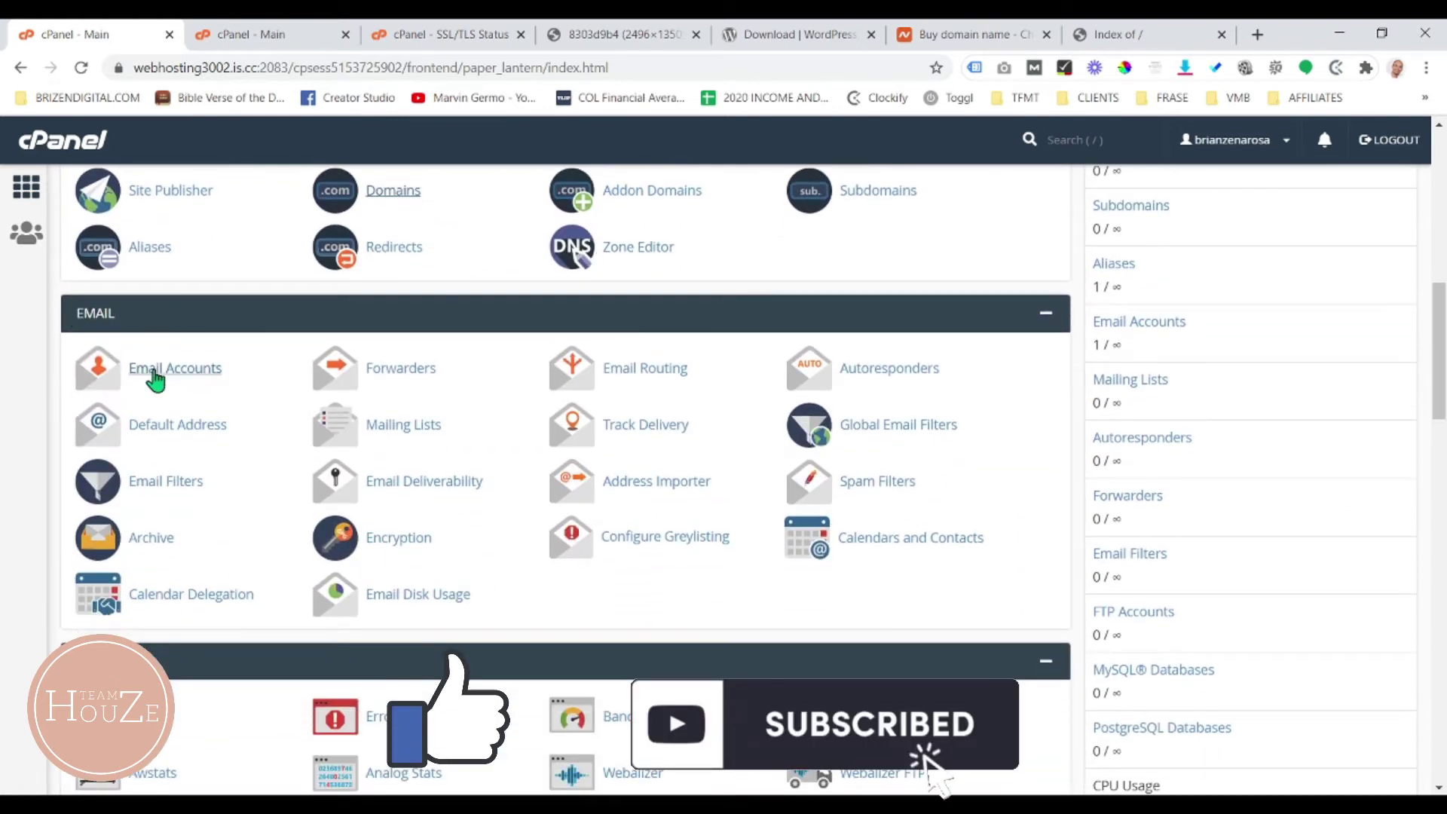
left_click(154, 370)
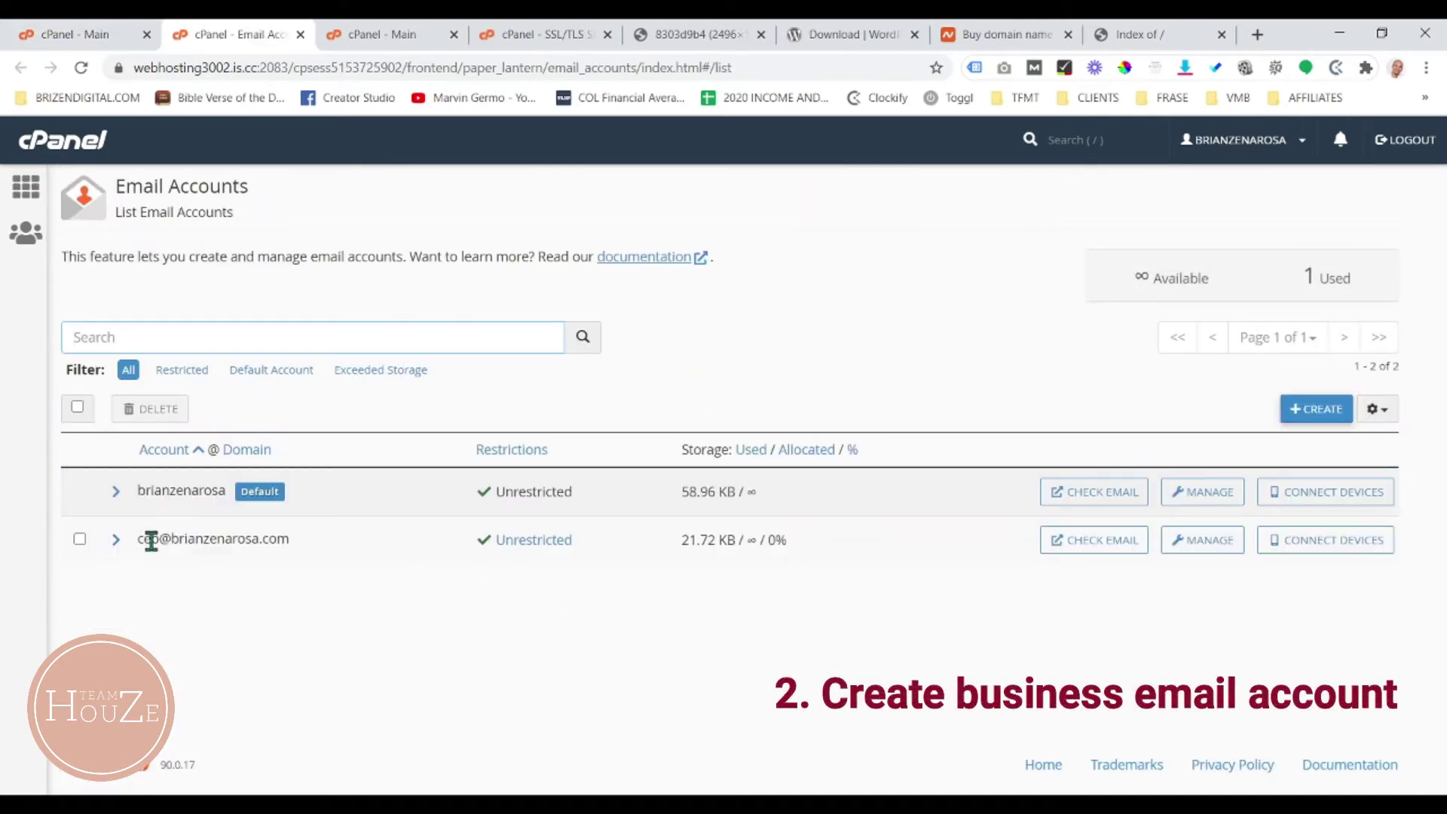
left_click_drag(139, 539, 281, 536)
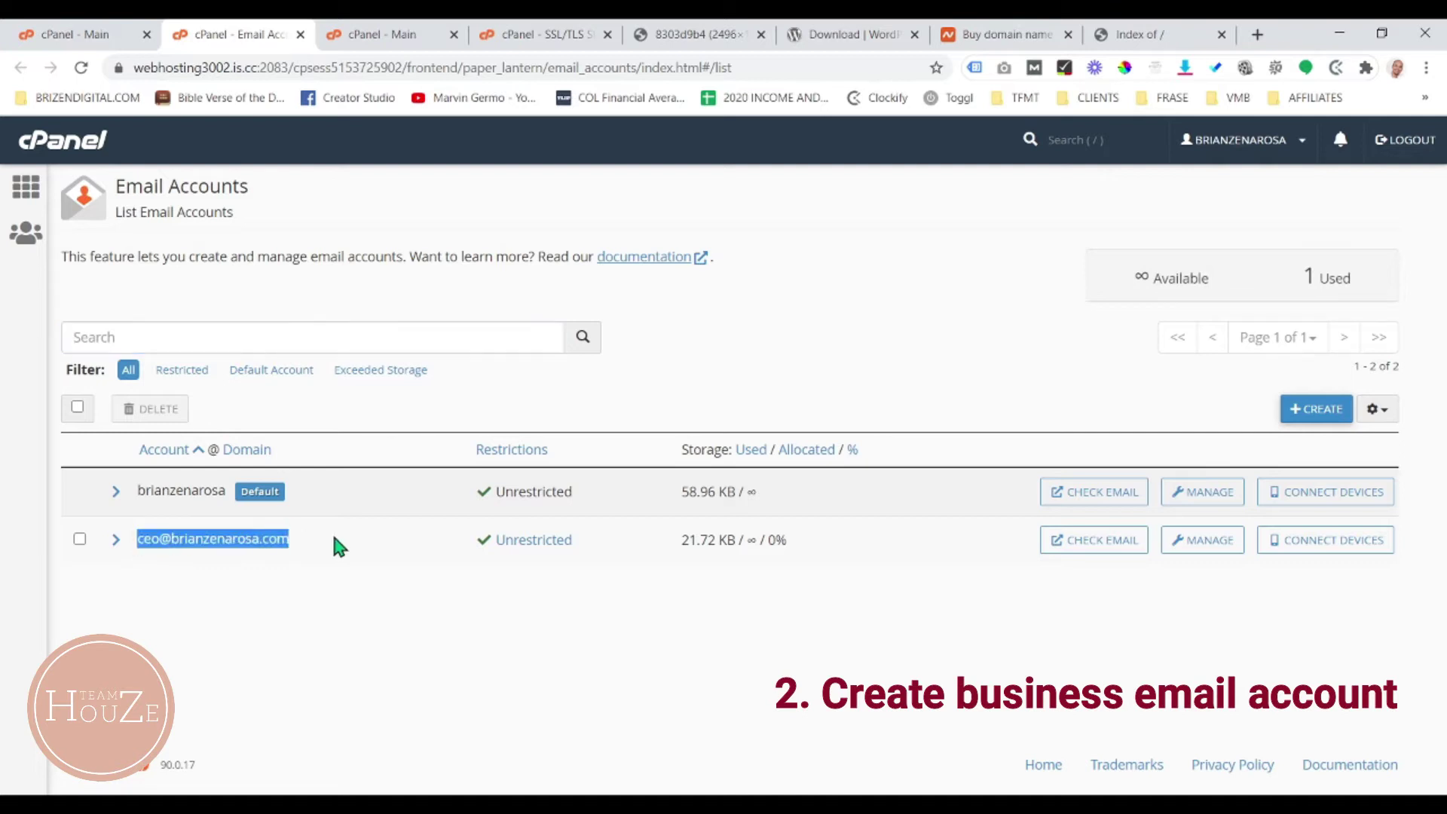
left_click(316, 612)
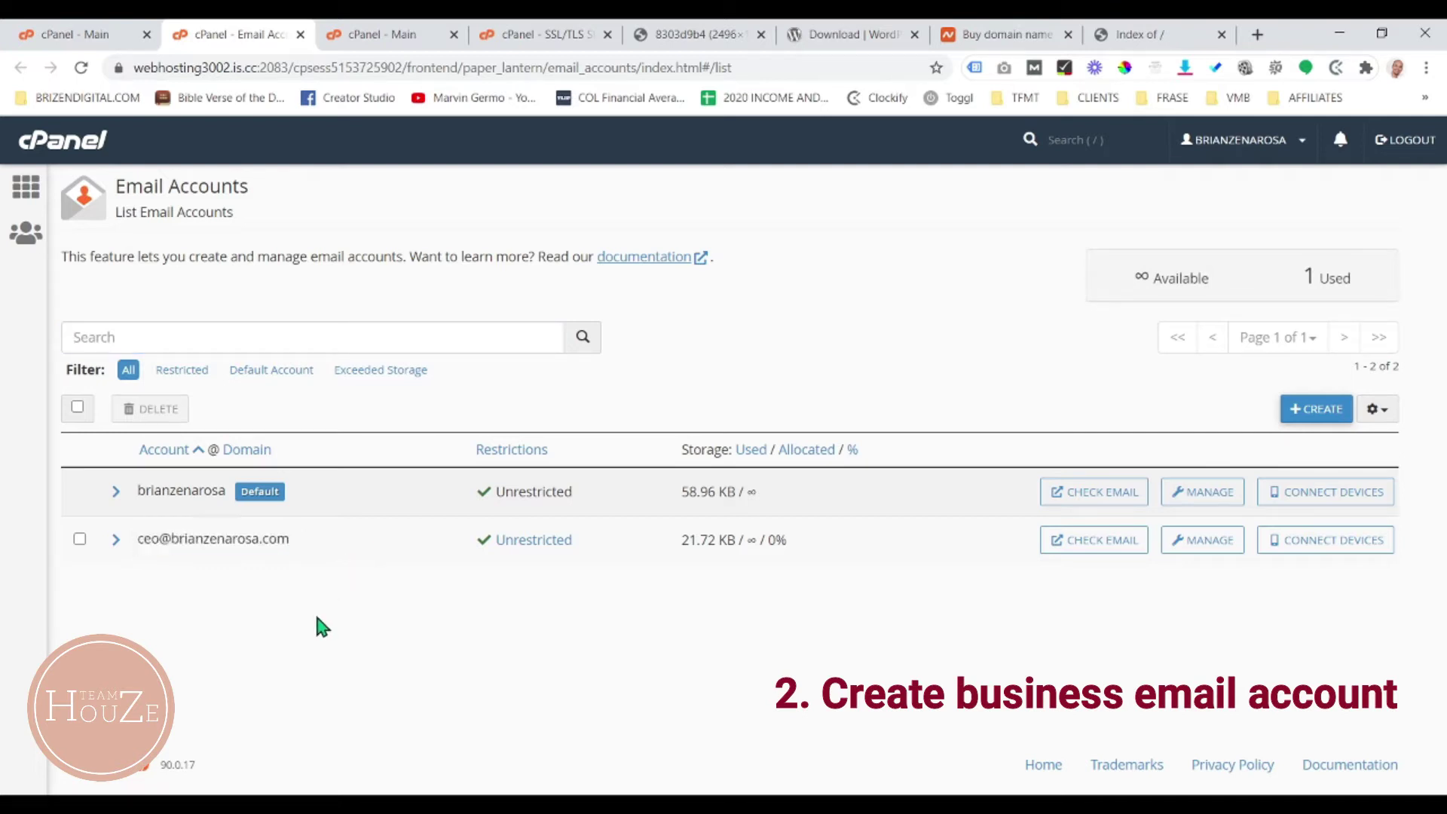
triple_click(209, 541)
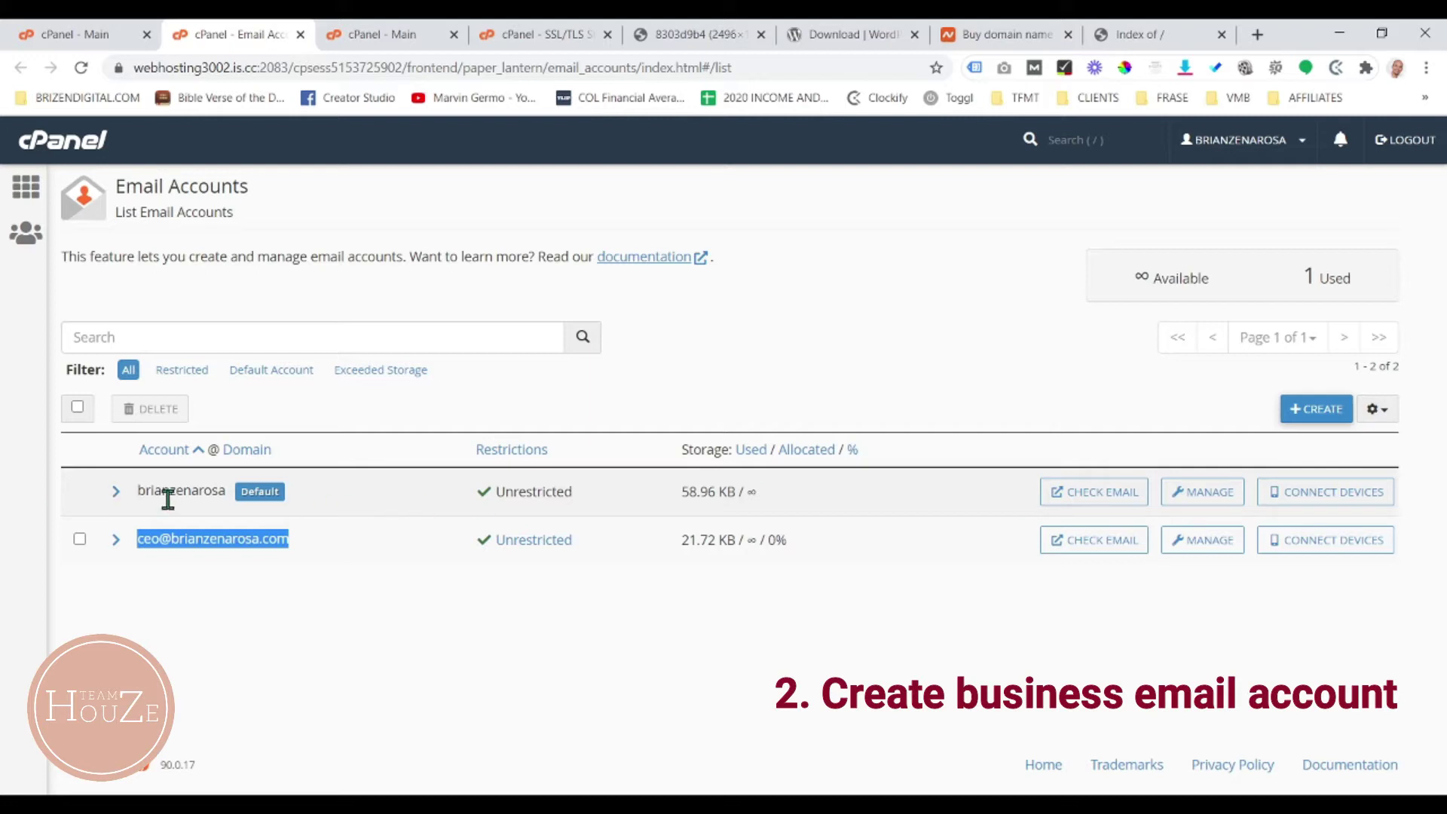
triple_click(144, 540)
left_click(294, 596)
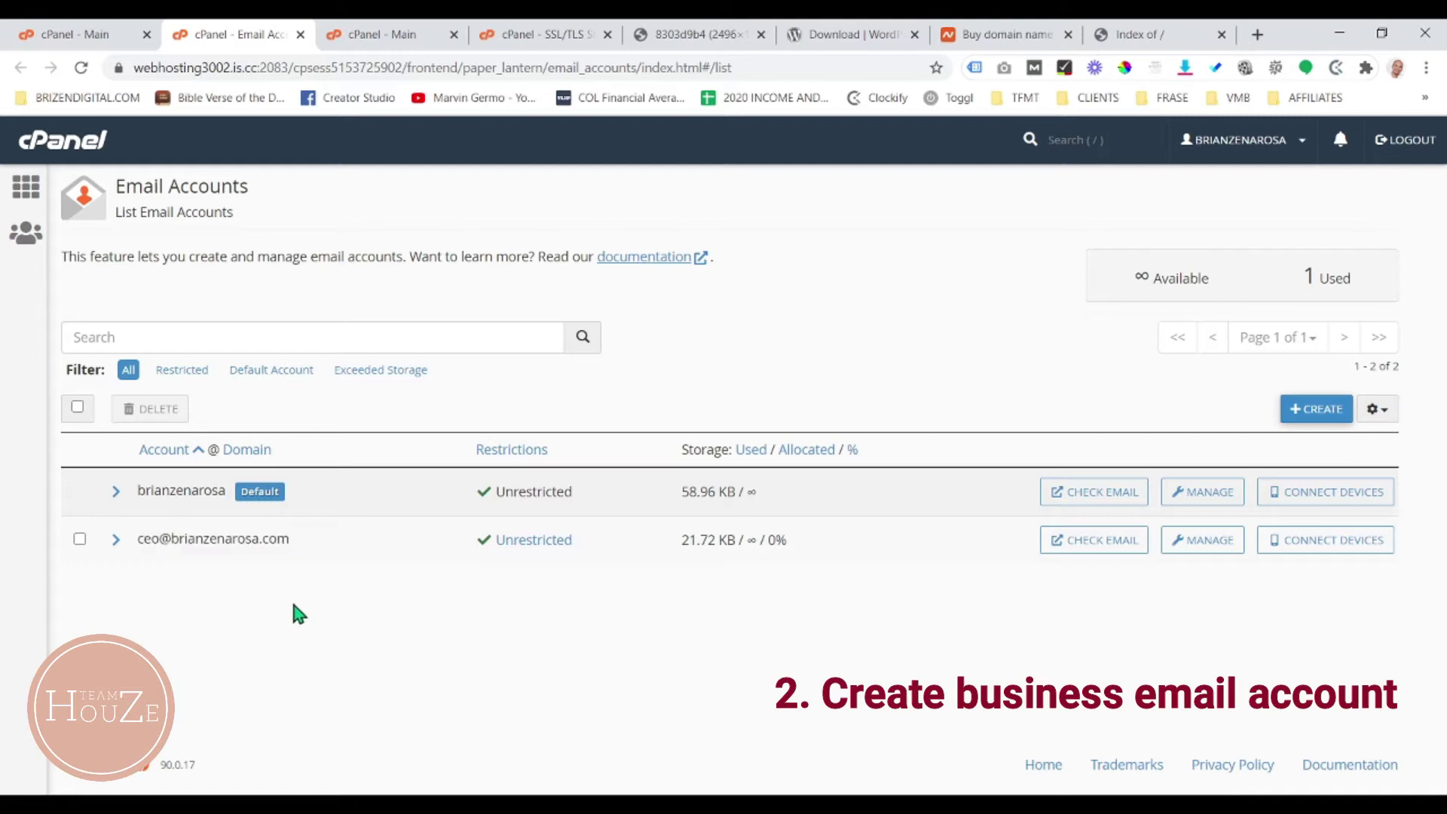
Step: Start a new email account with the username 'ceo'
left_click(1329, 419)
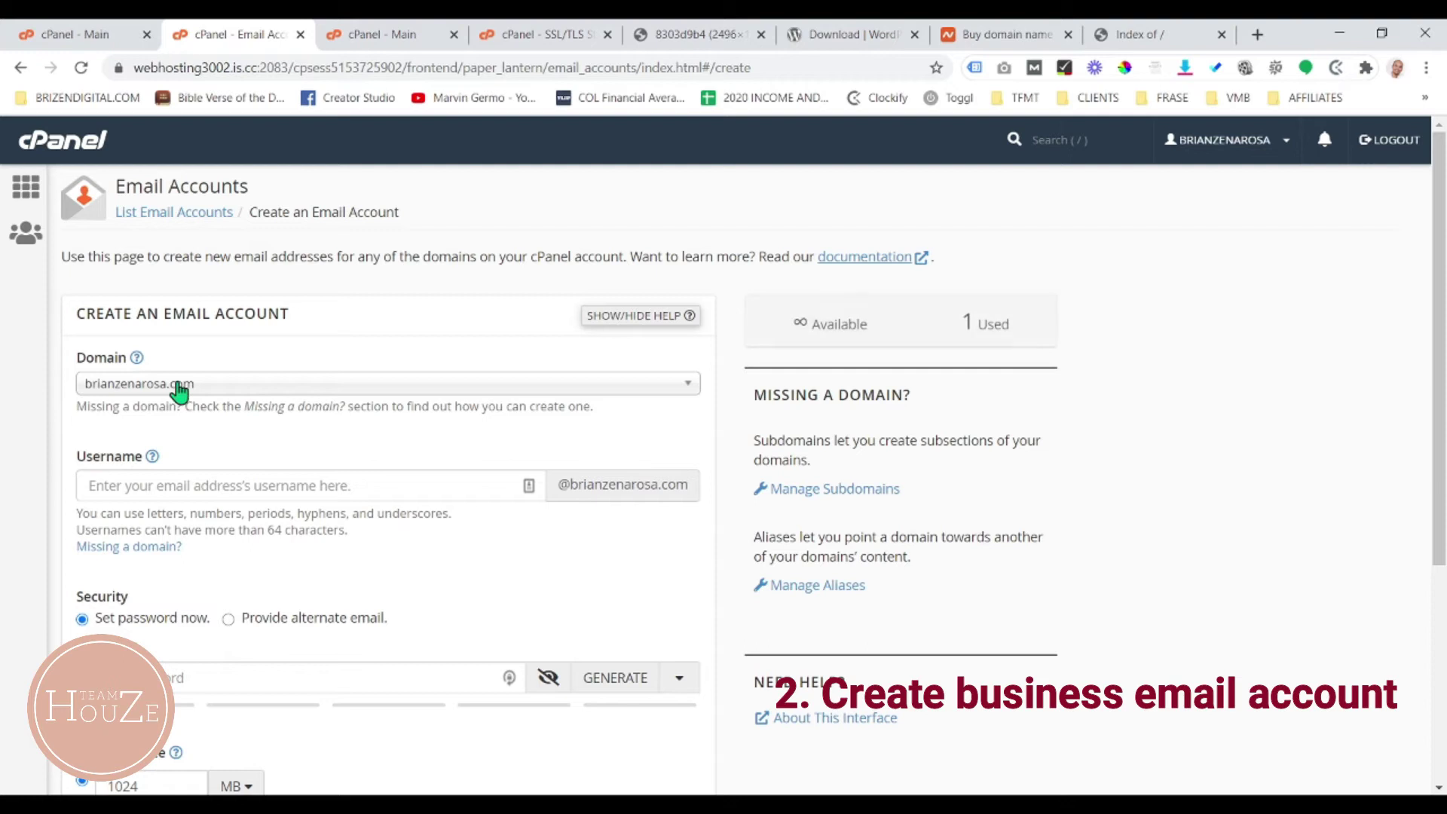
scroll(286, 385, "down", 2)
left_click(410, 295)
scroll(490, 490, "up", 1)
type("ce")
Step: Replace the password with a pasted strong one and set the mailbox storage to Unlimited
left_click(194, 586)
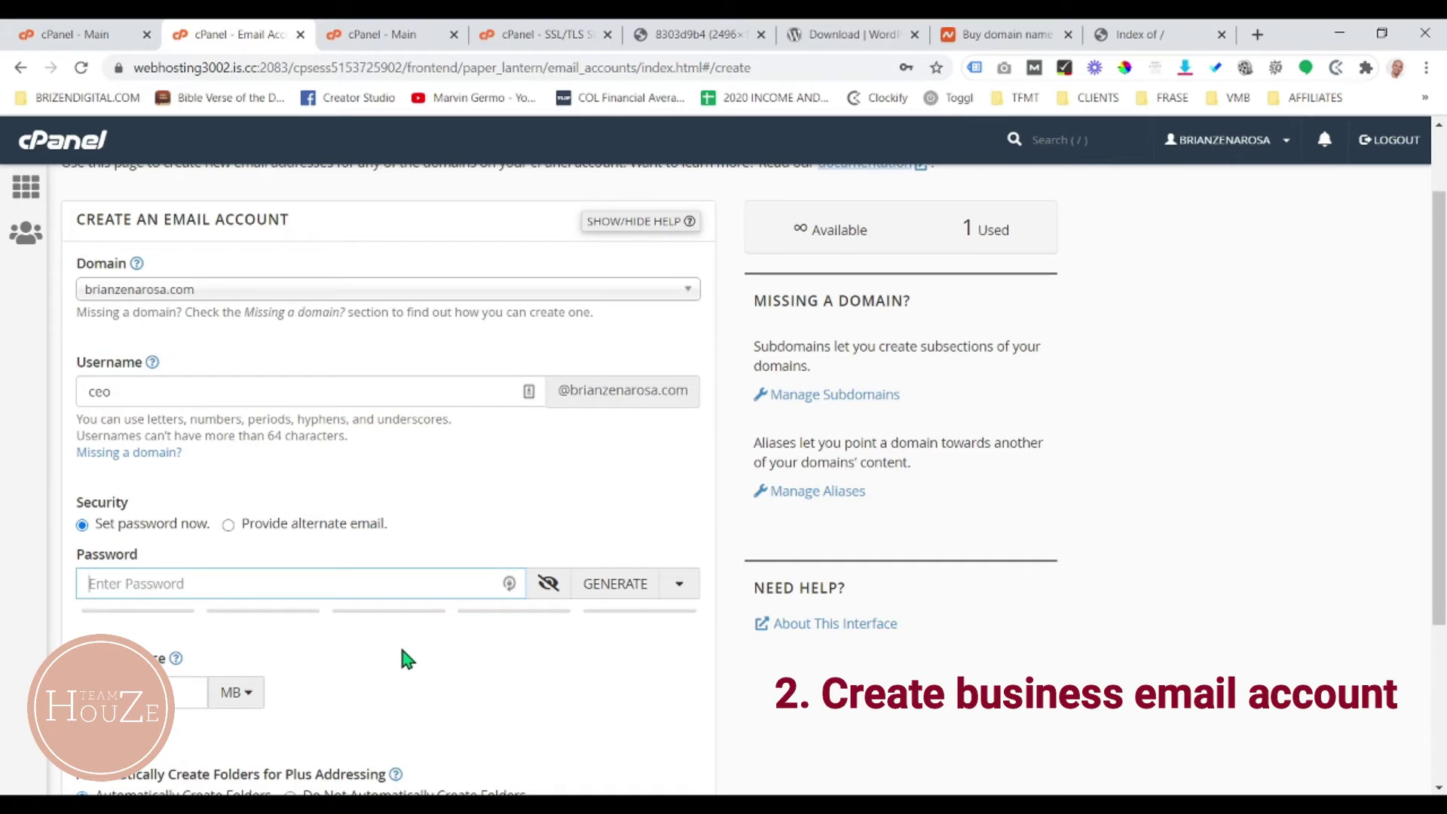
type("••••")
key("ctrl+a")
key("ctrl+v")
scroll(562, 443, "down", 3)
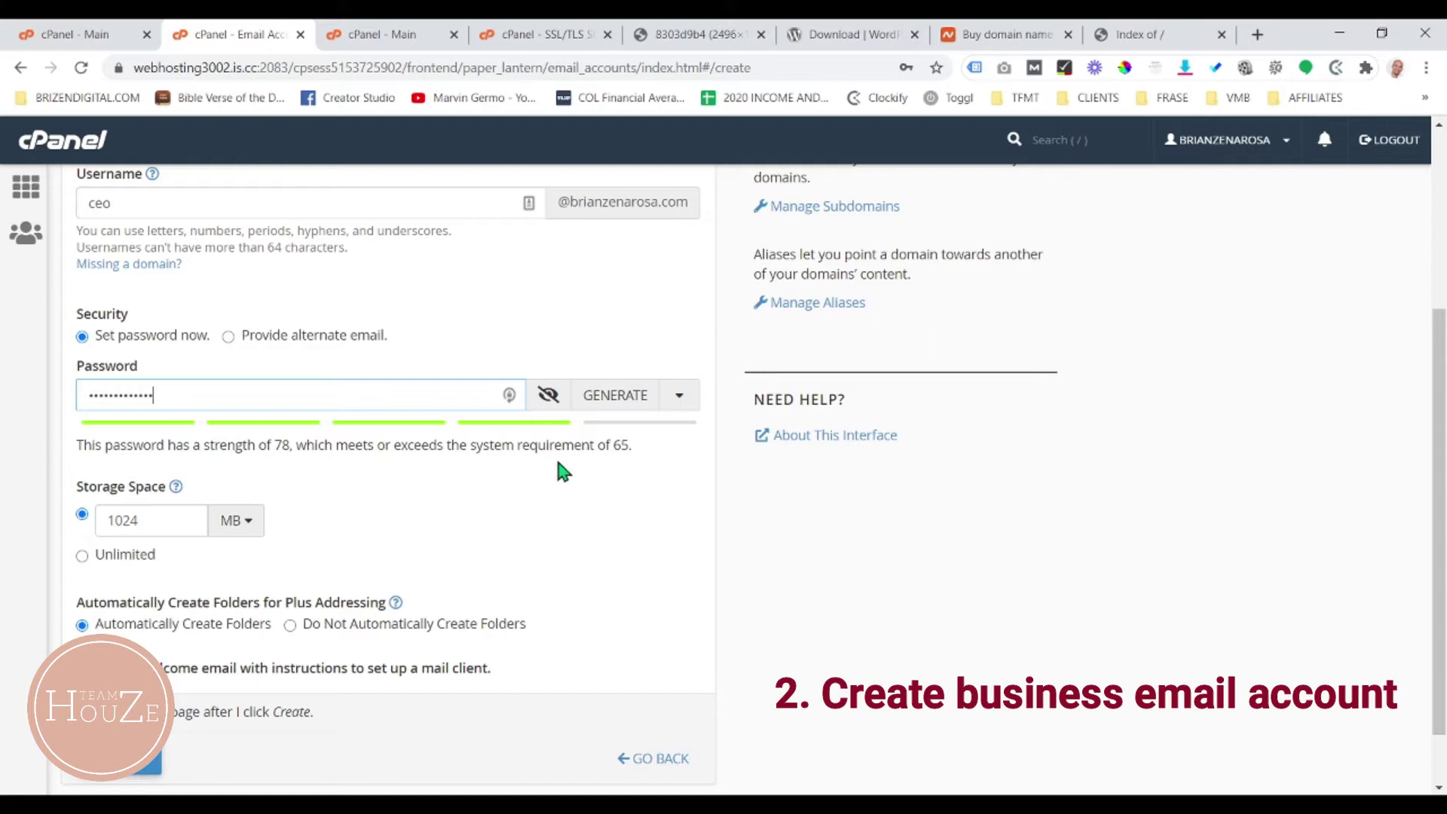
scroll(182, 488, "down", 1)
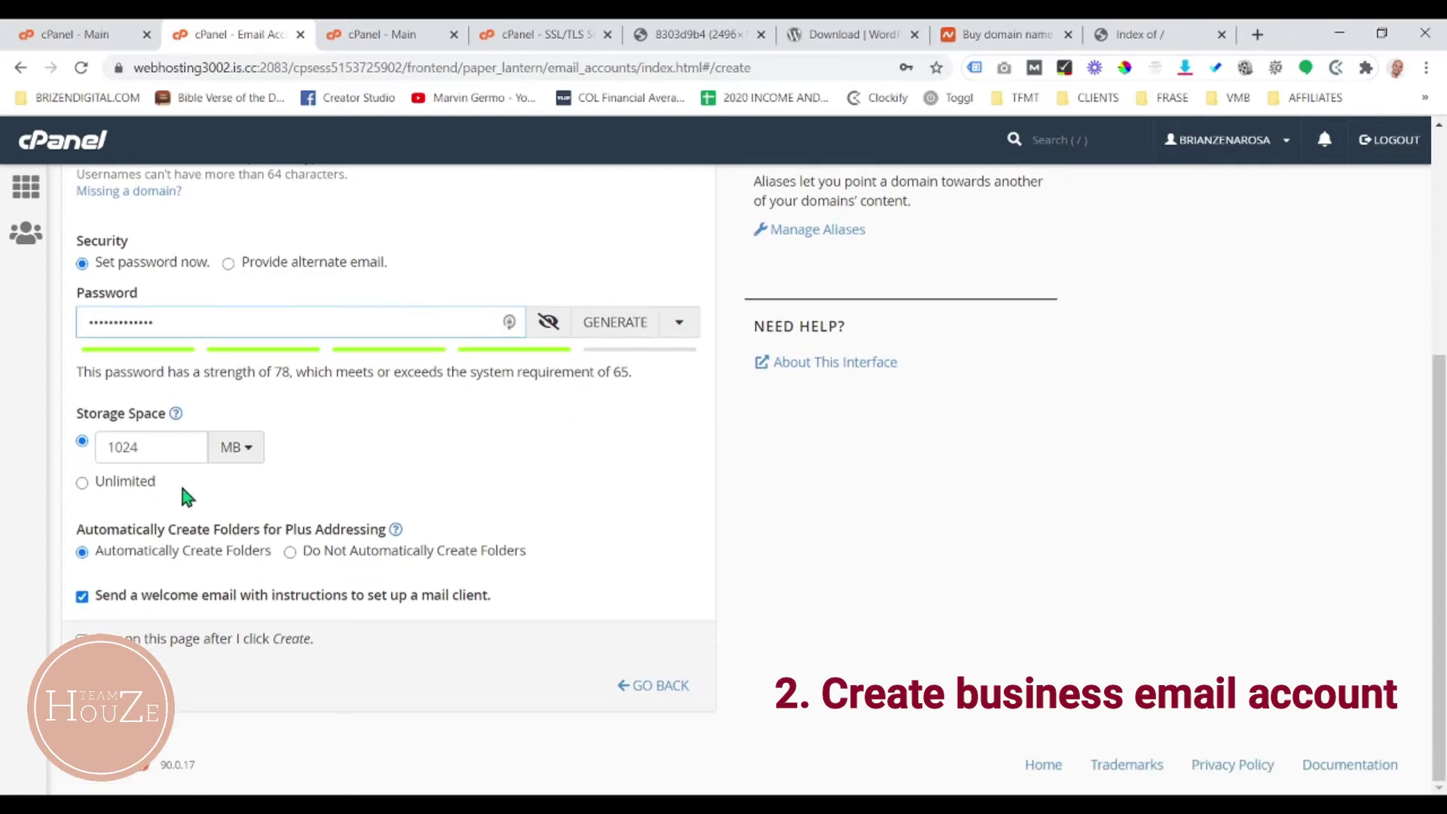
left_click(82, 482)
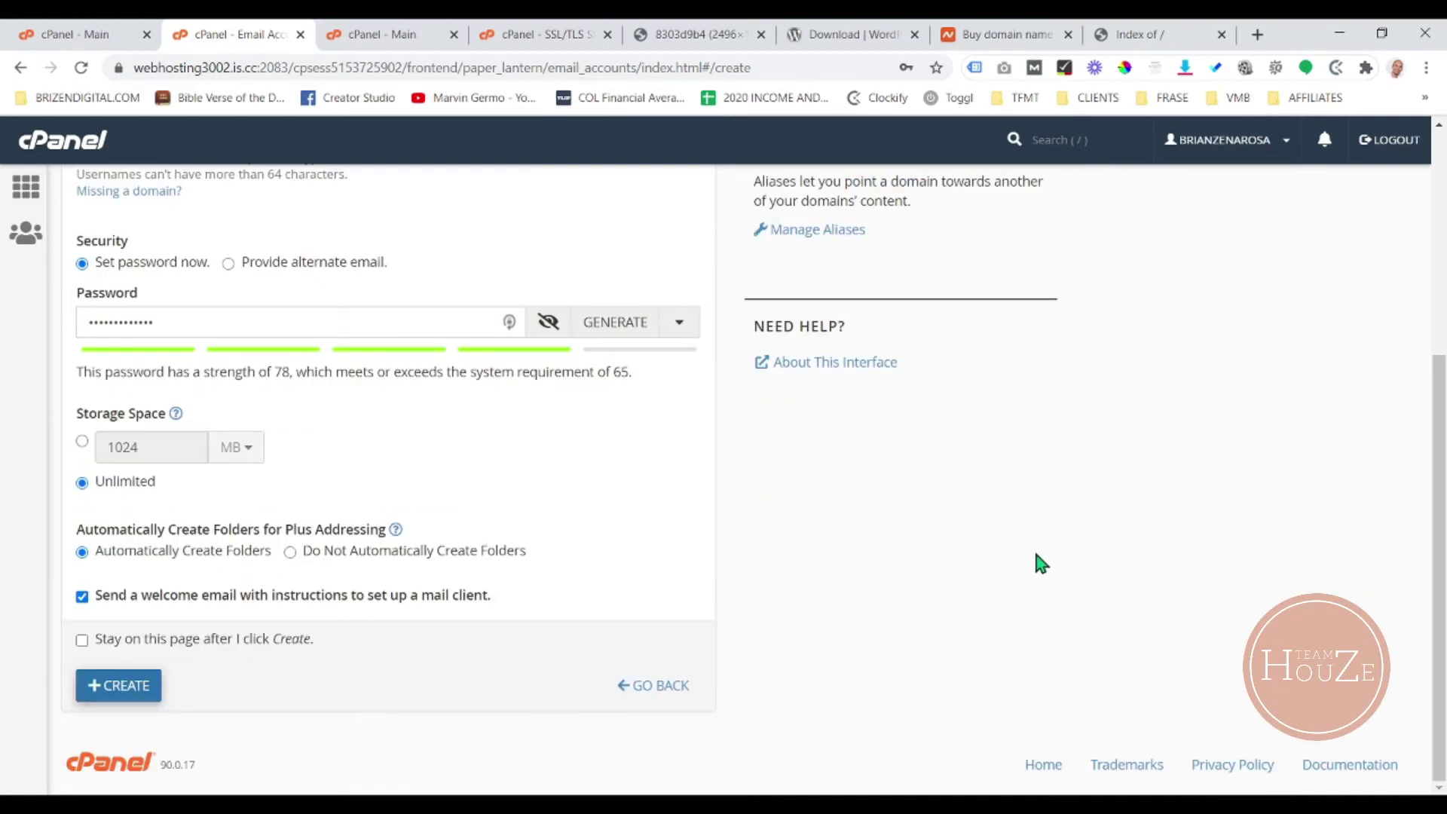
scroll(931, 523, "up", 5)
left_click(75, 34)
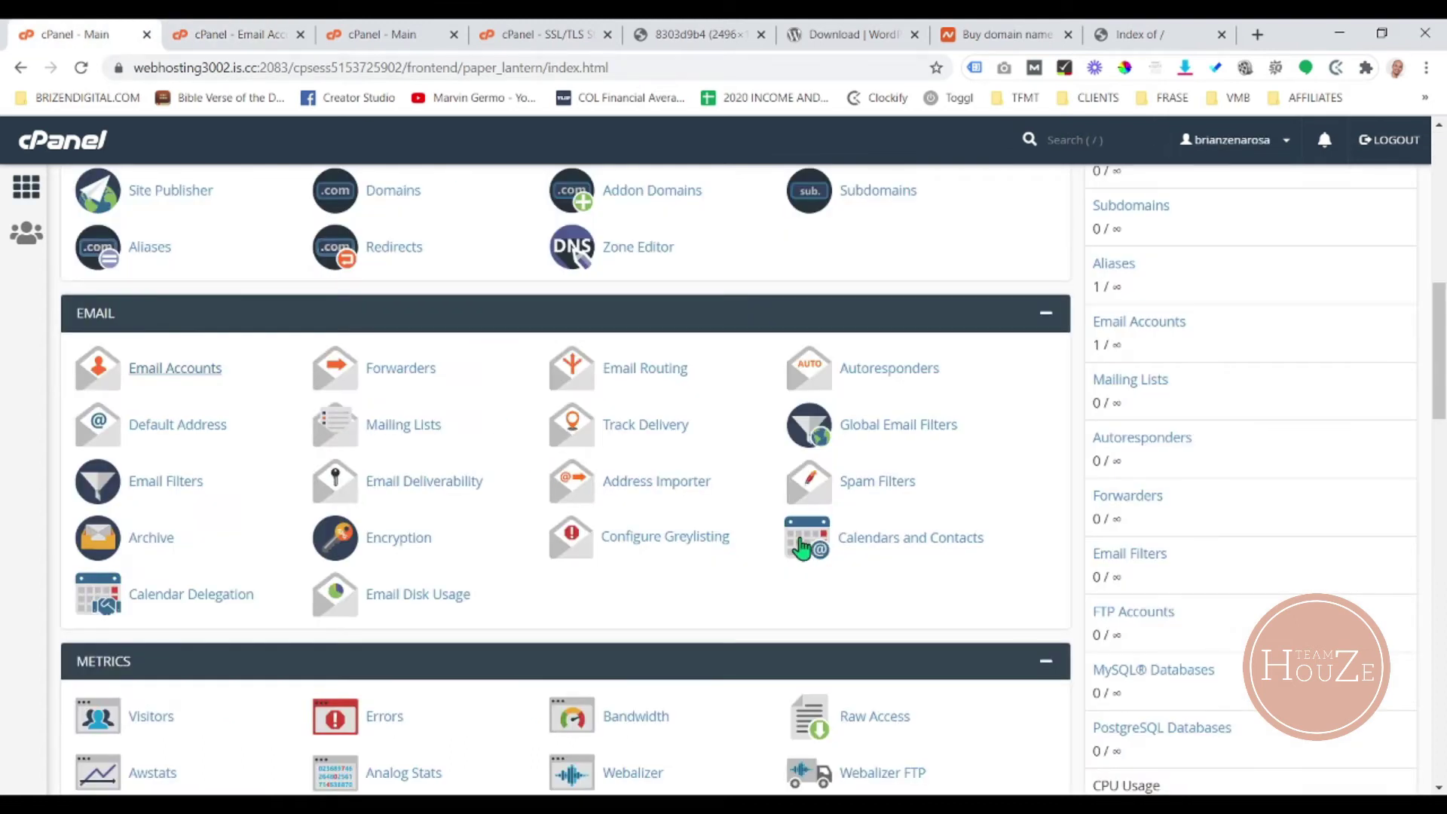
Step: Open webmail for the ceo mailbox using CHECK EMAIL in the Email Accounts list
left_click(228, 36)
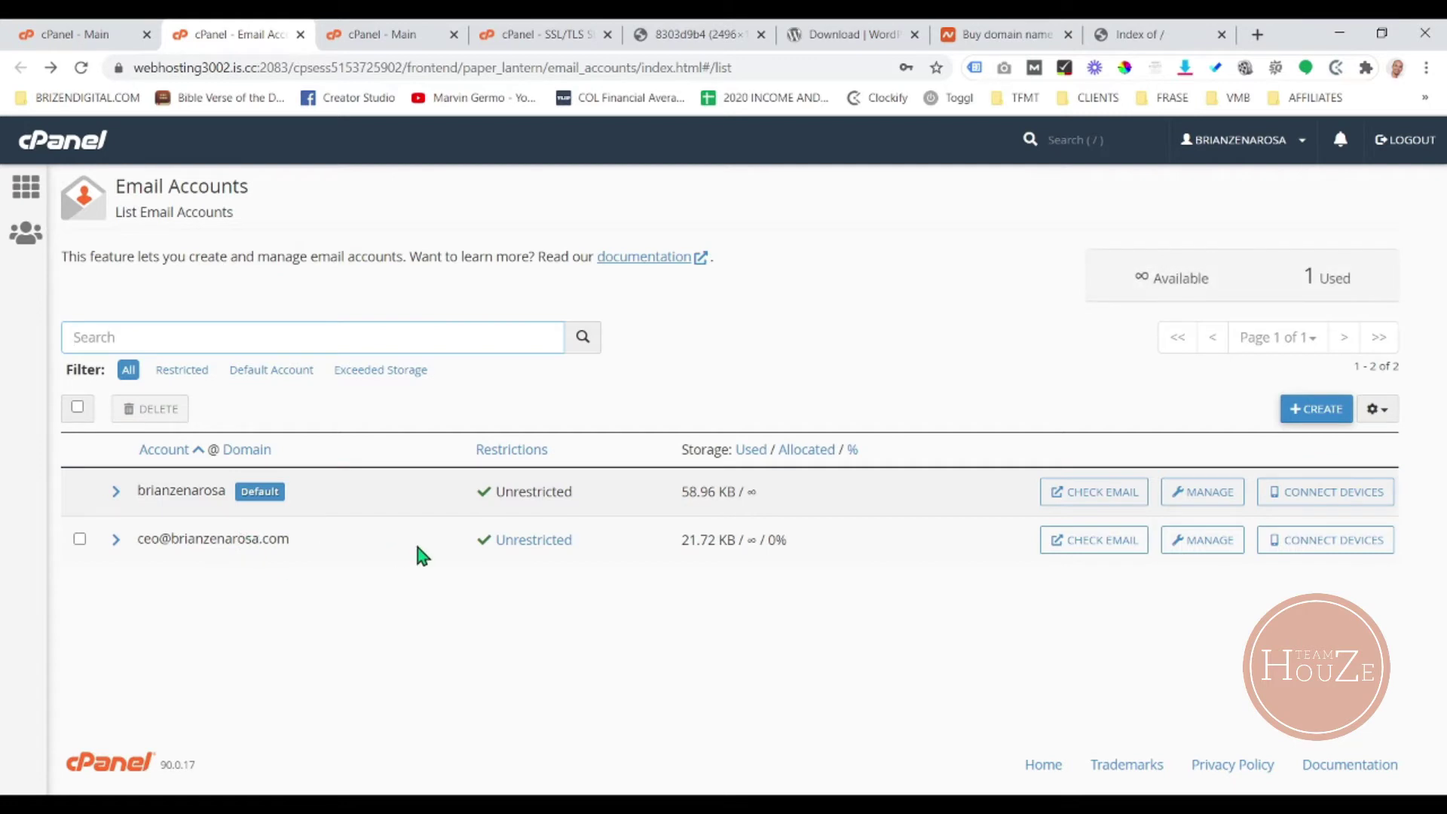
left_click(1110, 552)
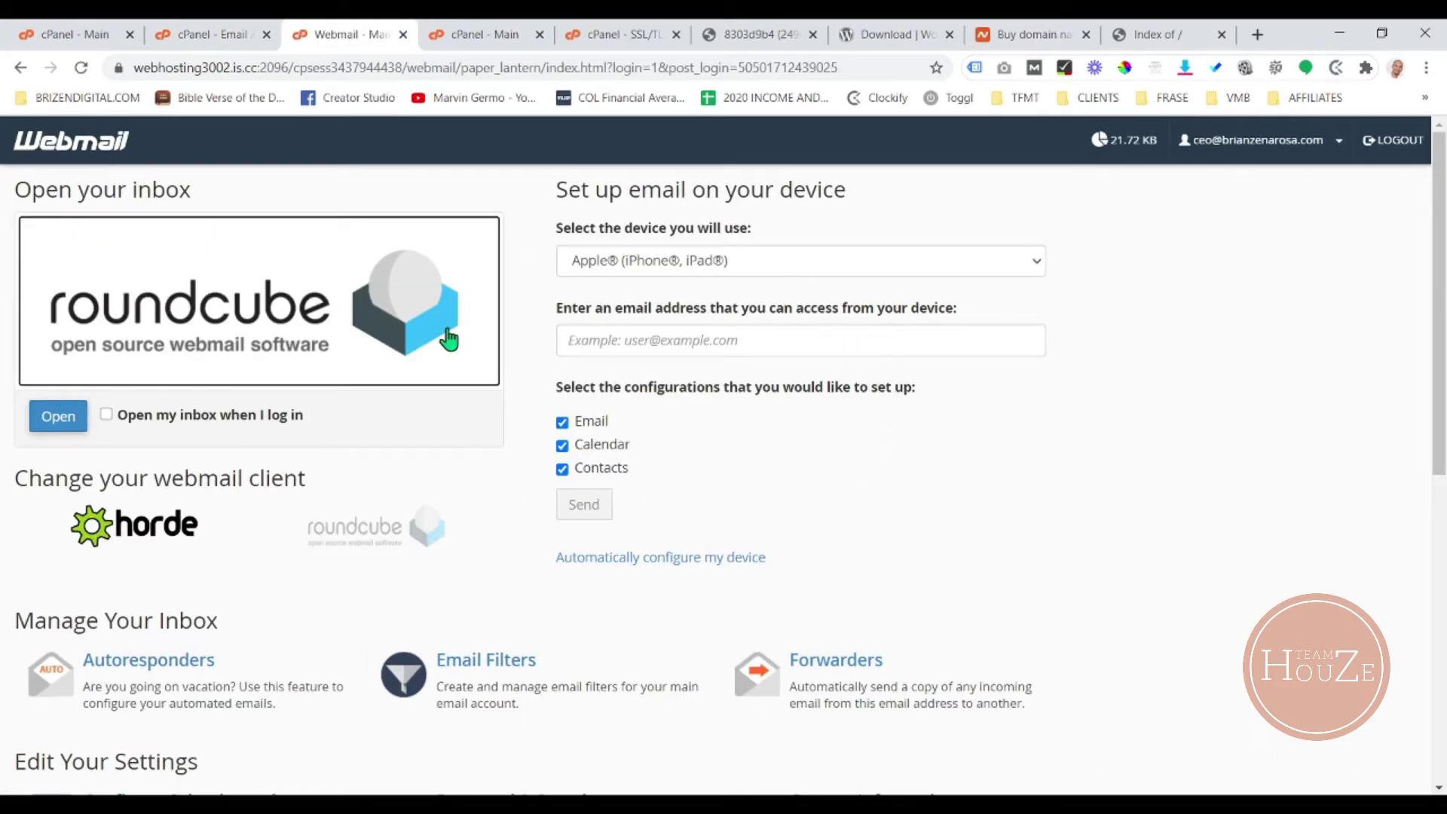
Step: Open the Roundcube inbox and read the 'Confirm your email change' and 'Testing' messages
left_click(47, 421)
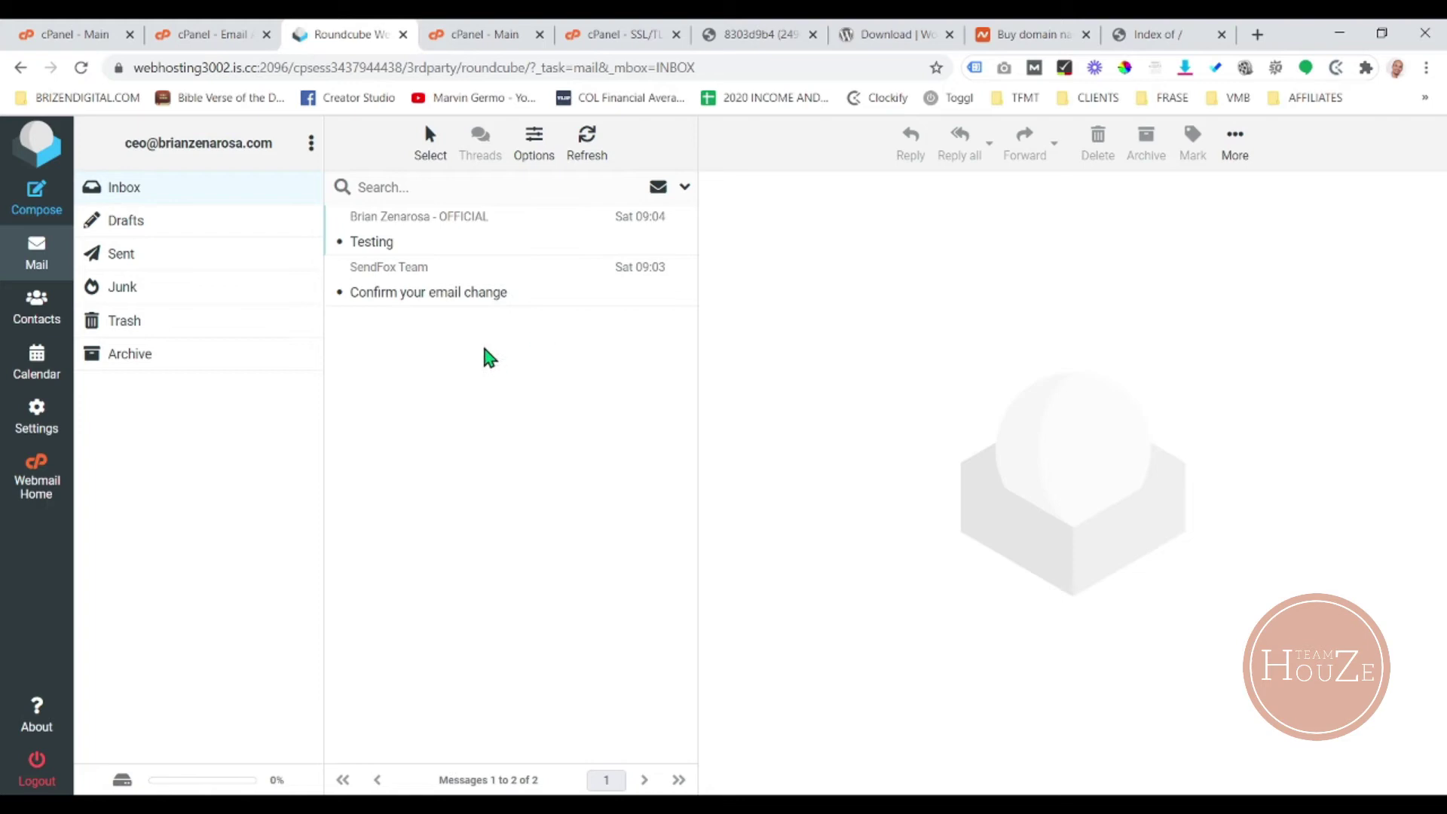
left_click_drag(535, 419, 467, 355)
left_click(412, 294)
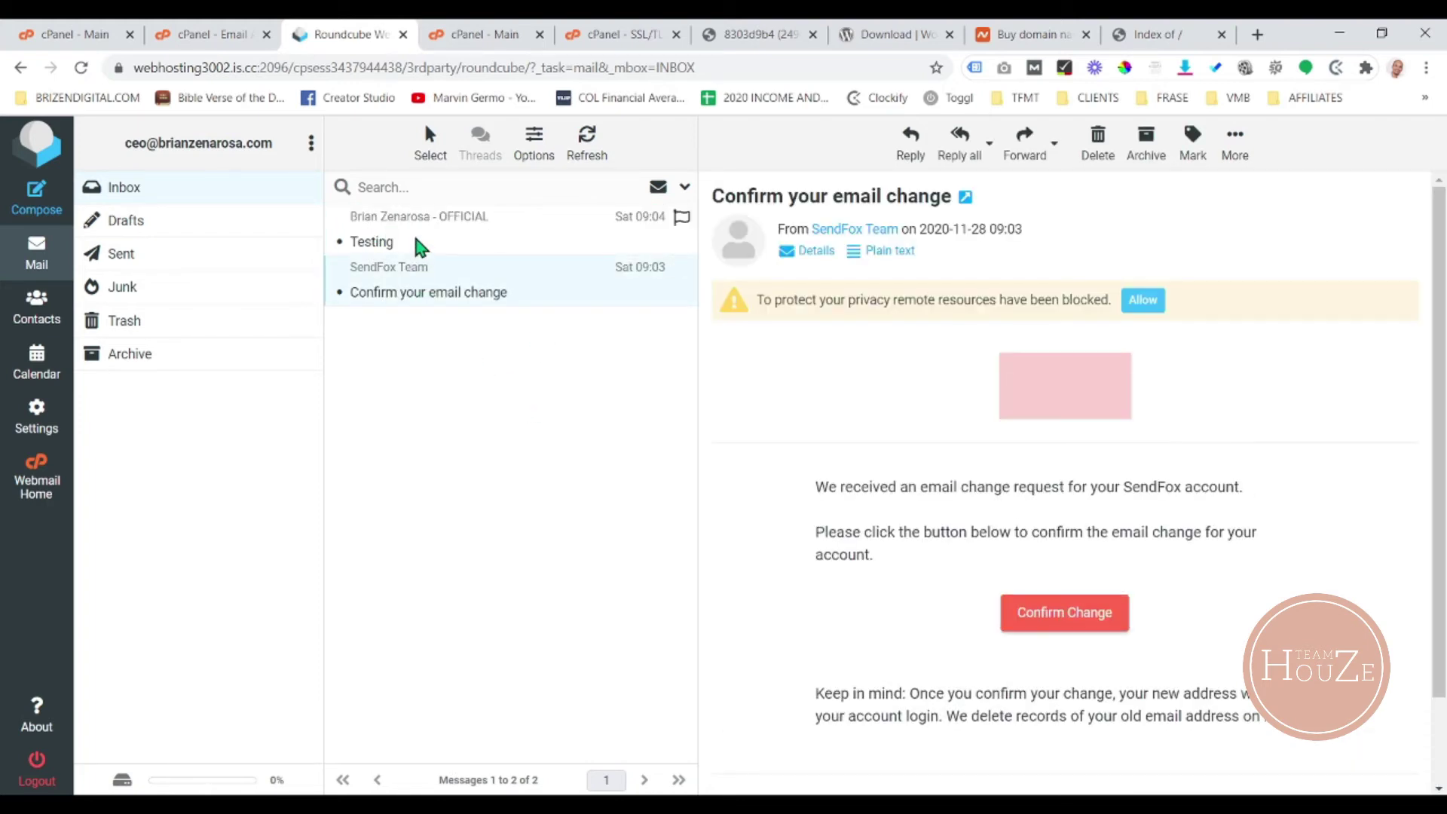
left_click(420, 247)
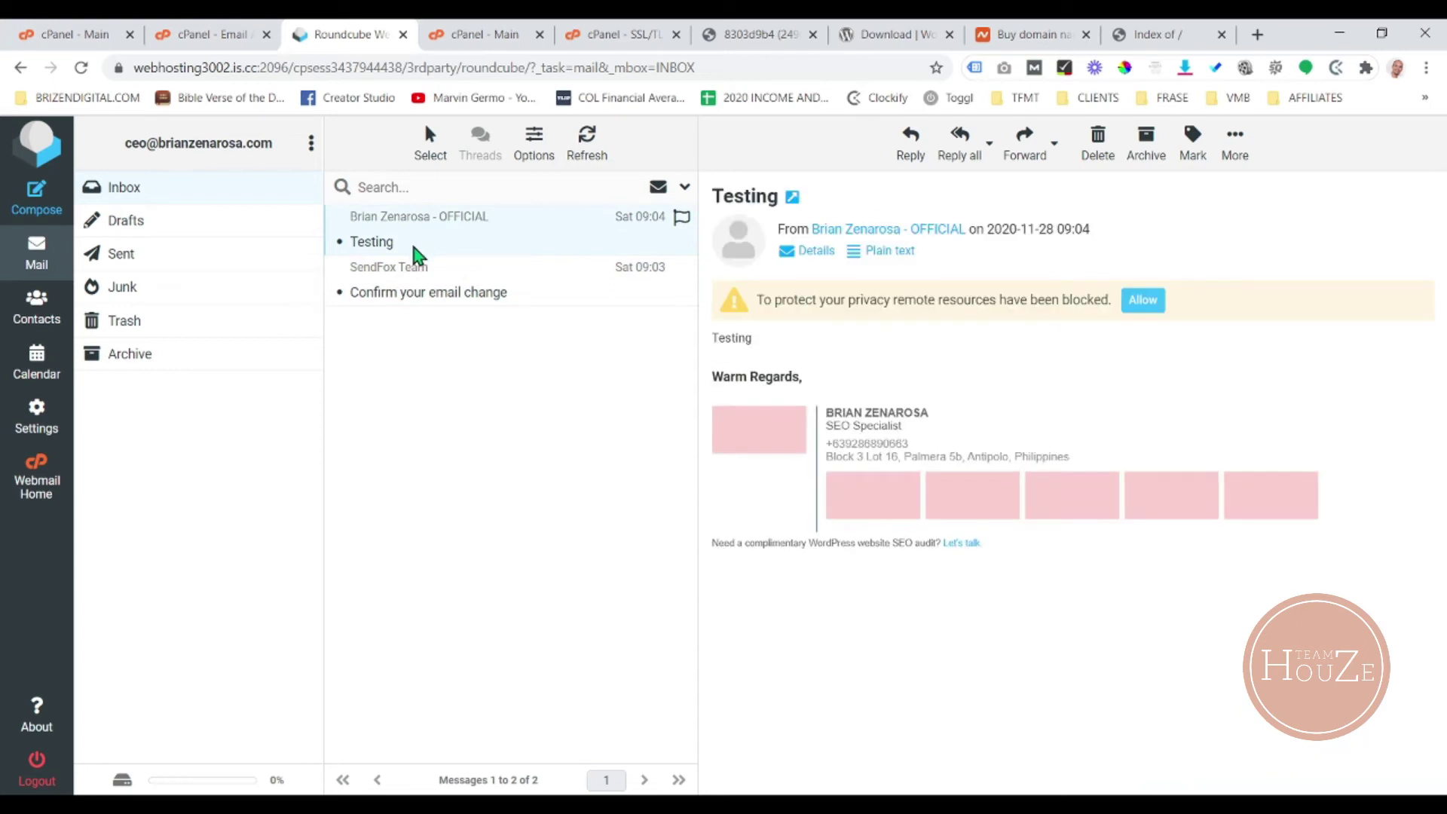
left_click(403, 296)
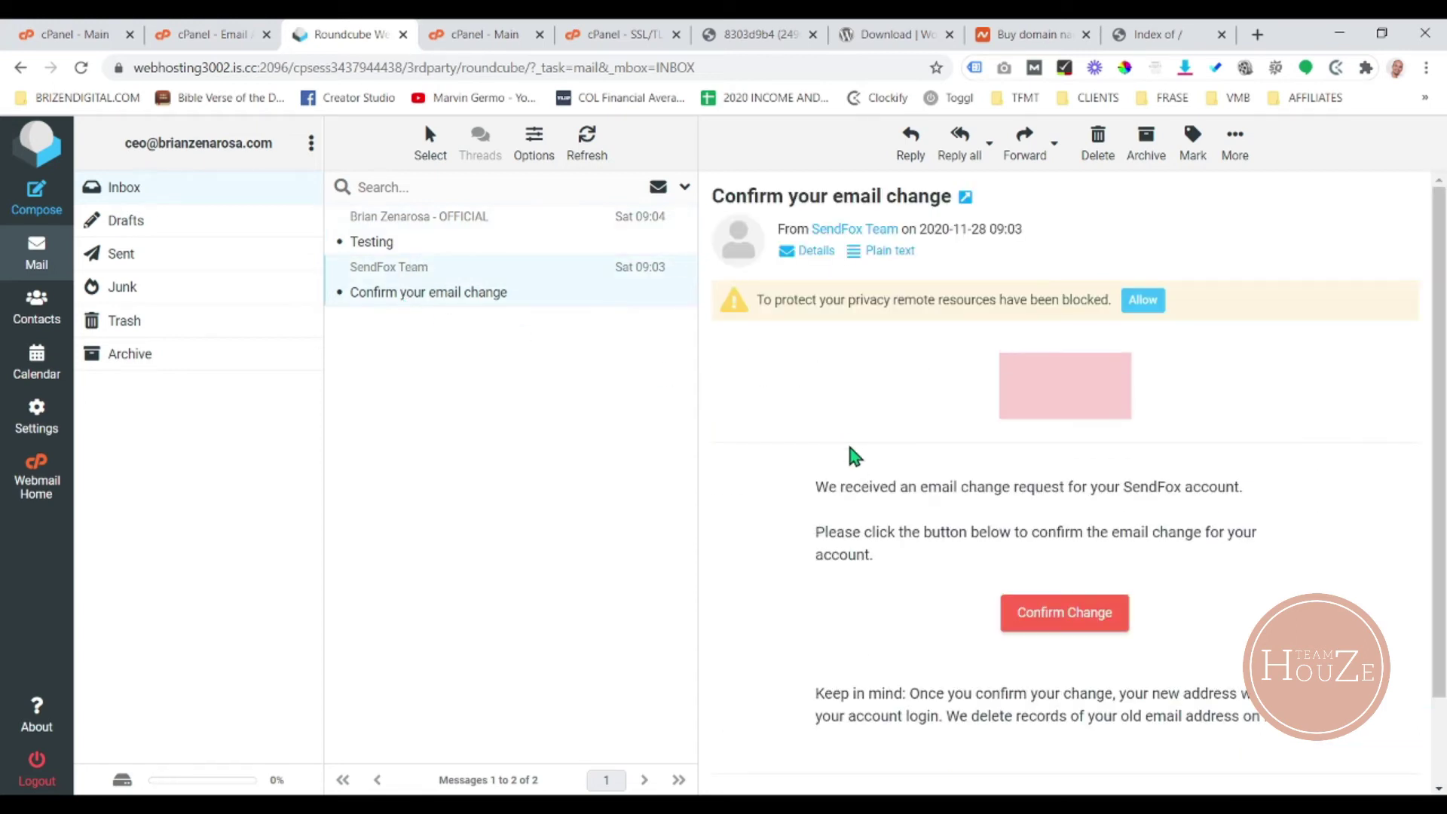
scroll(941, 467, "down", 2)
scroll(963, 445, "up", 2)
left_click(397, 246)
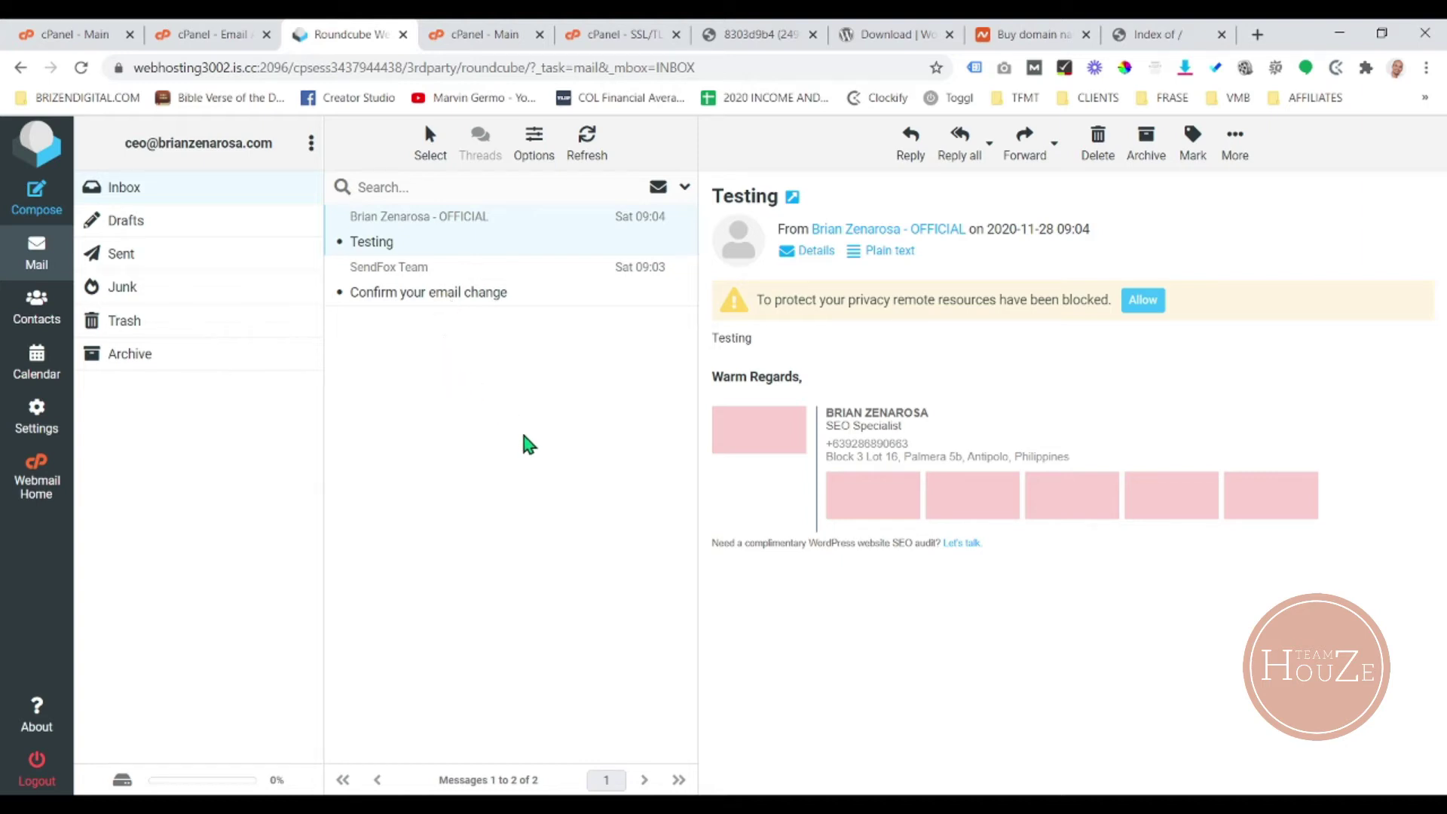
Step: Check the cPanel Email Accounts list and select the mailbox address
left_click(192, 38)
left_click(53, 34)
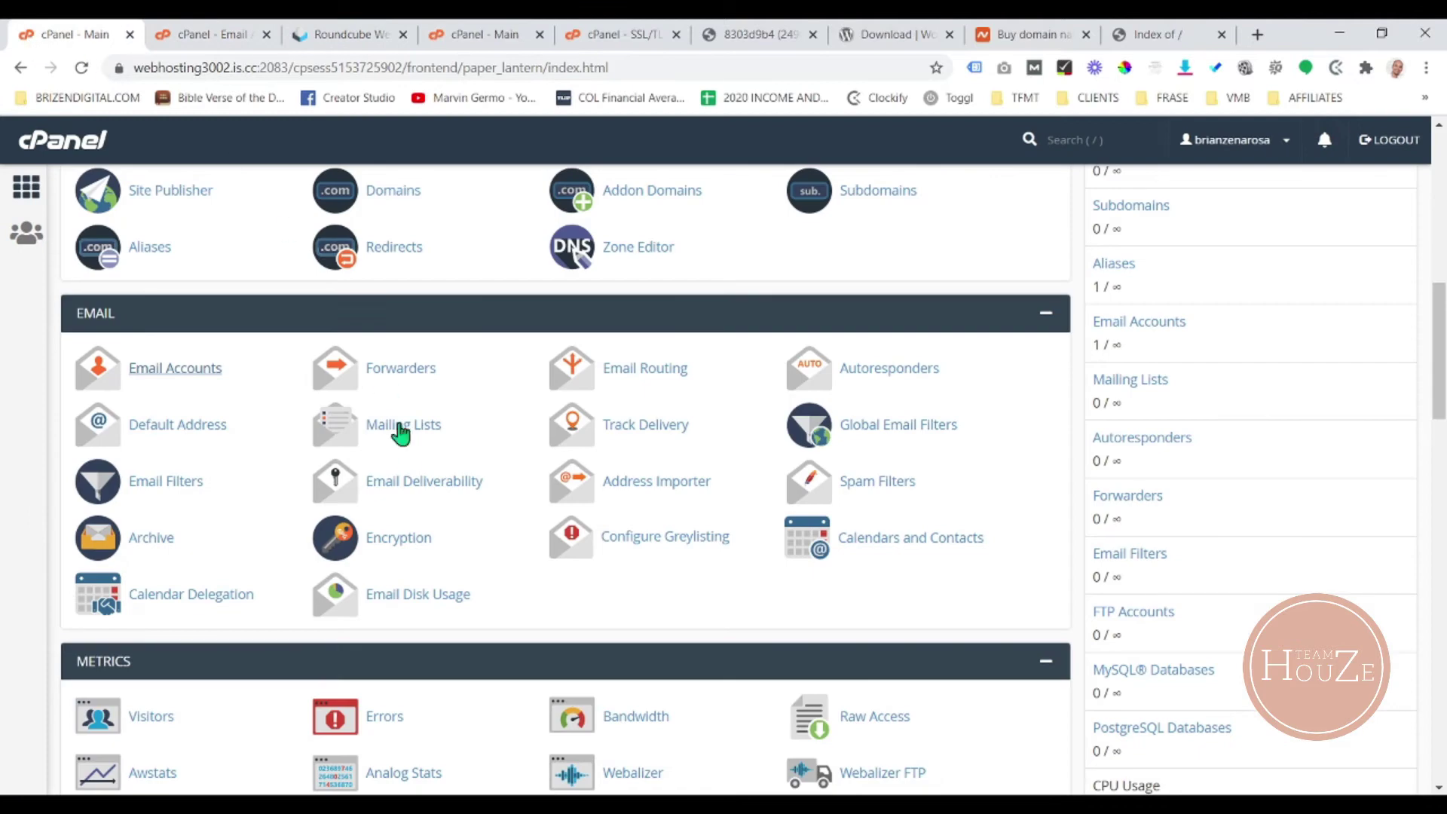
scroll(510, 533, "down", 10)
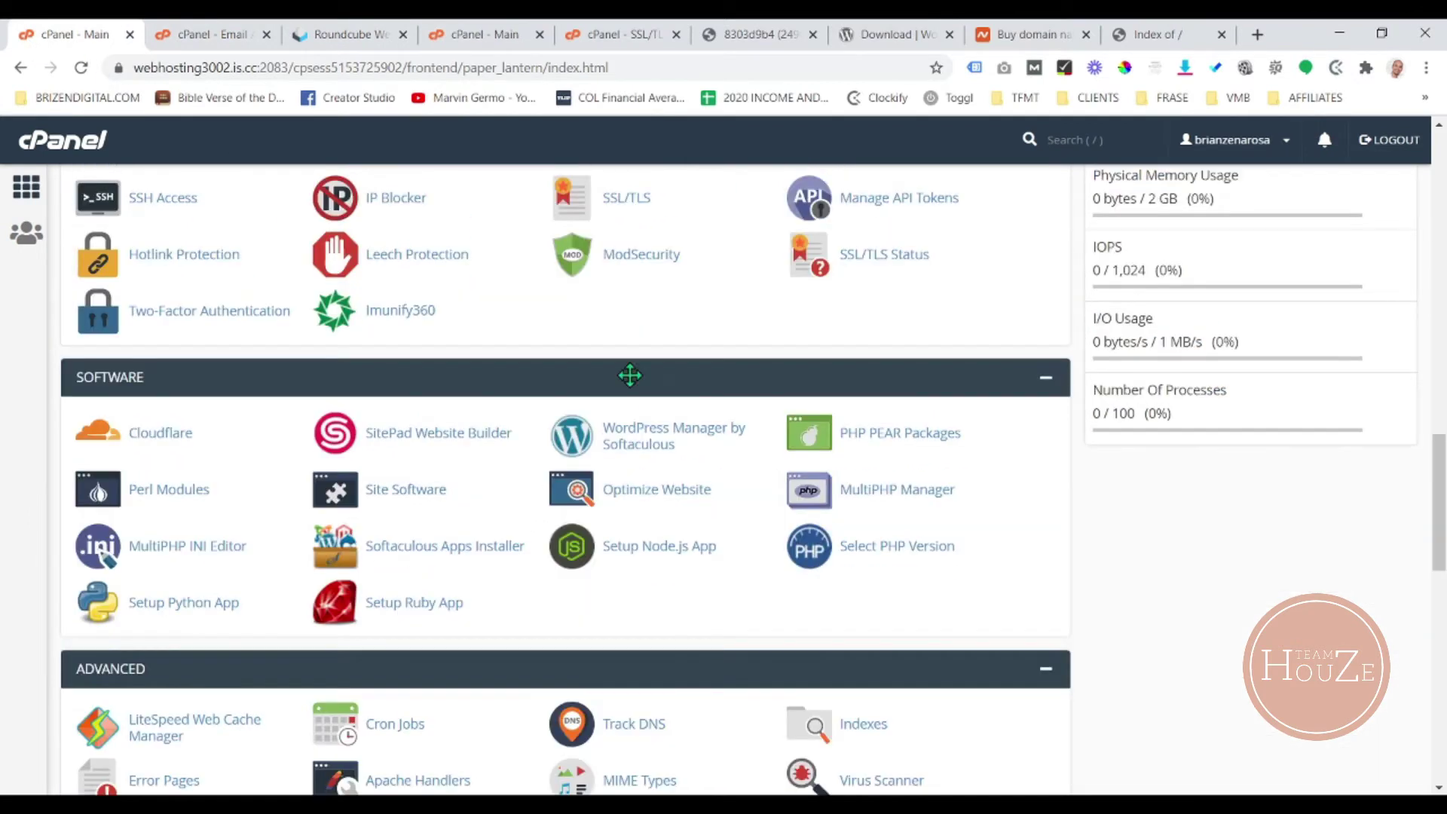
scroll(374, 243, "up", 4)
left_click(200, 34)
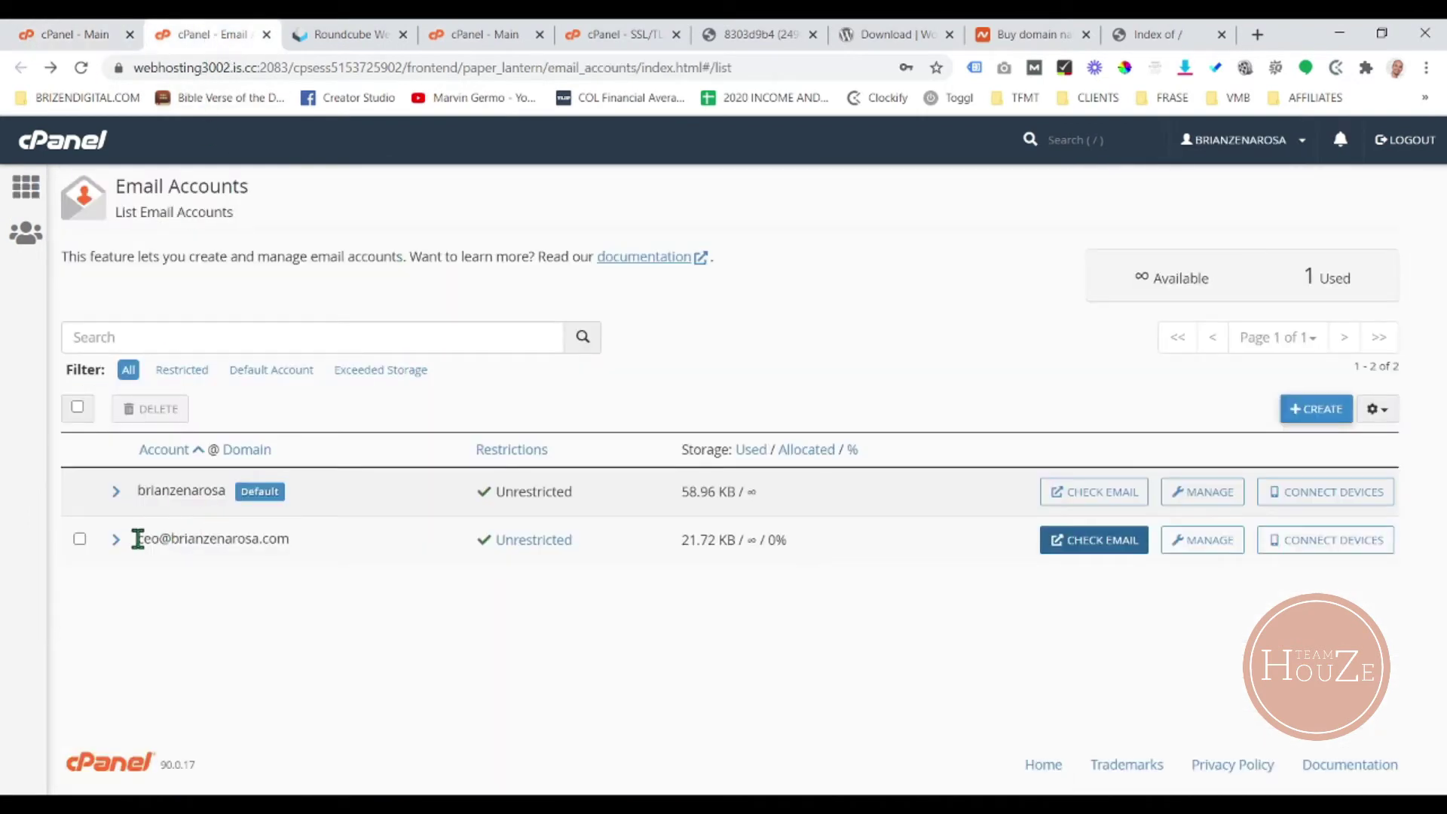
left_click_drag(136, 539, 337, 541)
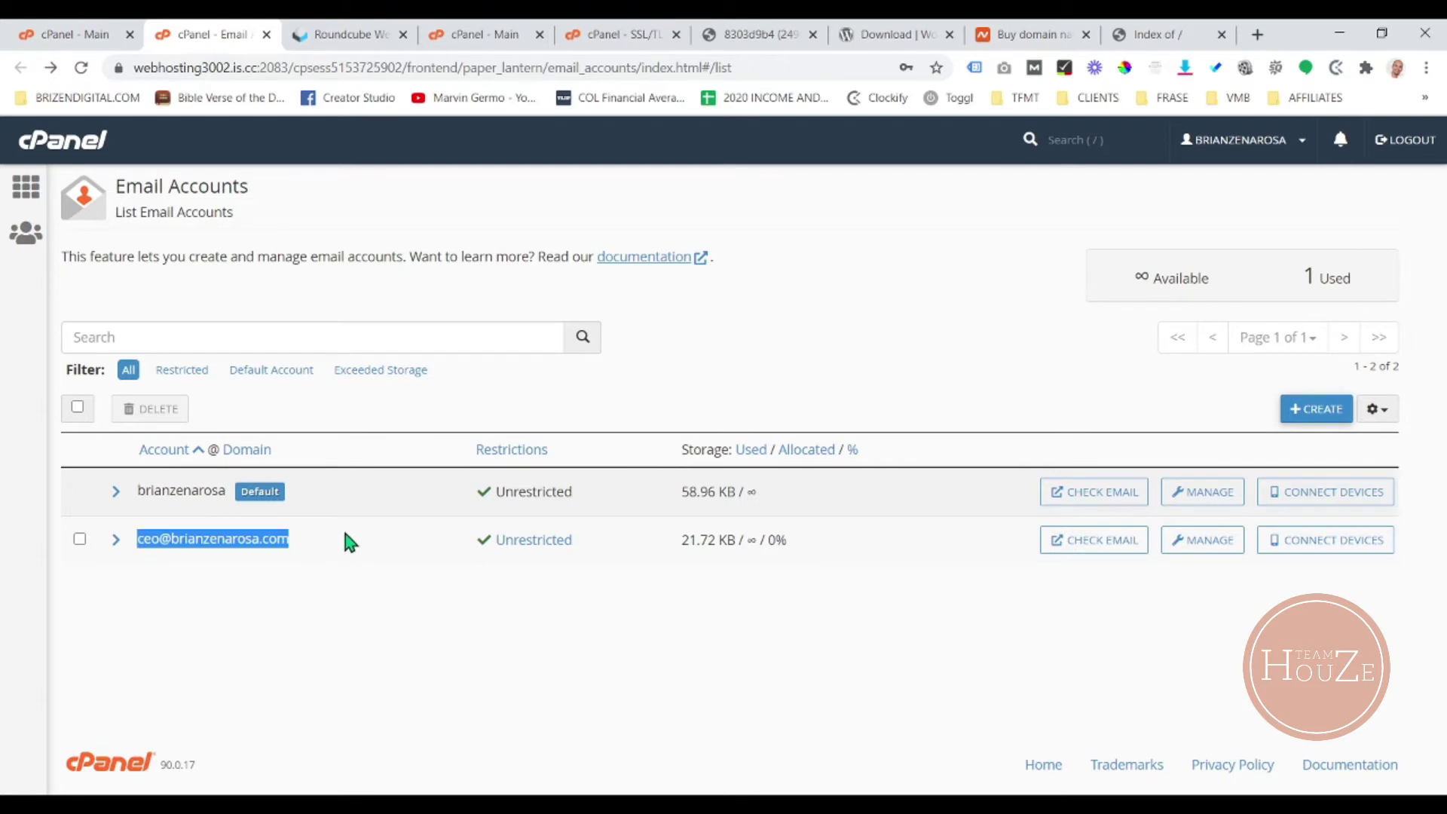
Step: Scan the cPanel home tools, then switch to the WordPress download page
left_click(42, 38)
scroll(456, 511, "up", 3)
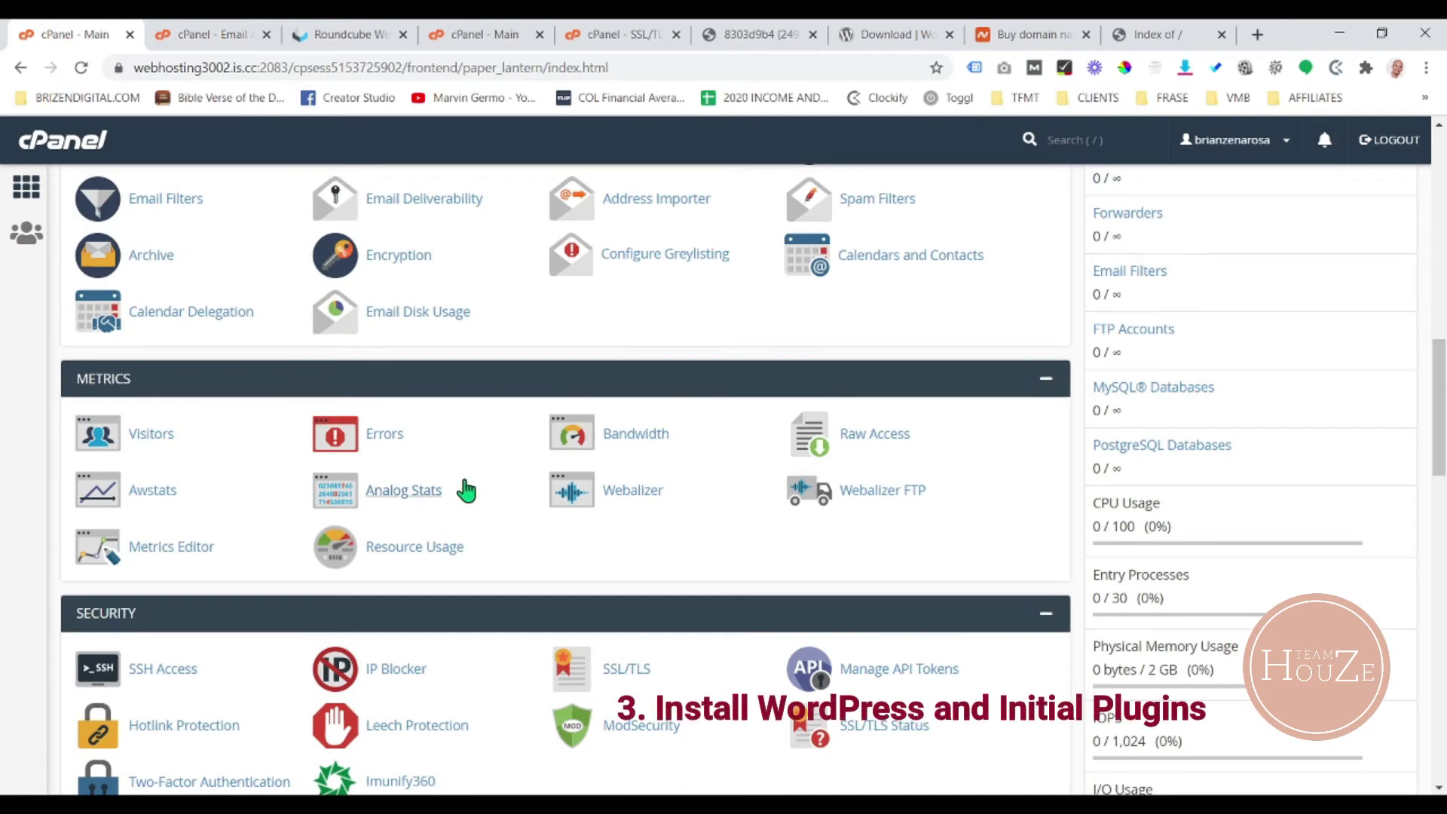
scroll(466, 490, "down", 5)
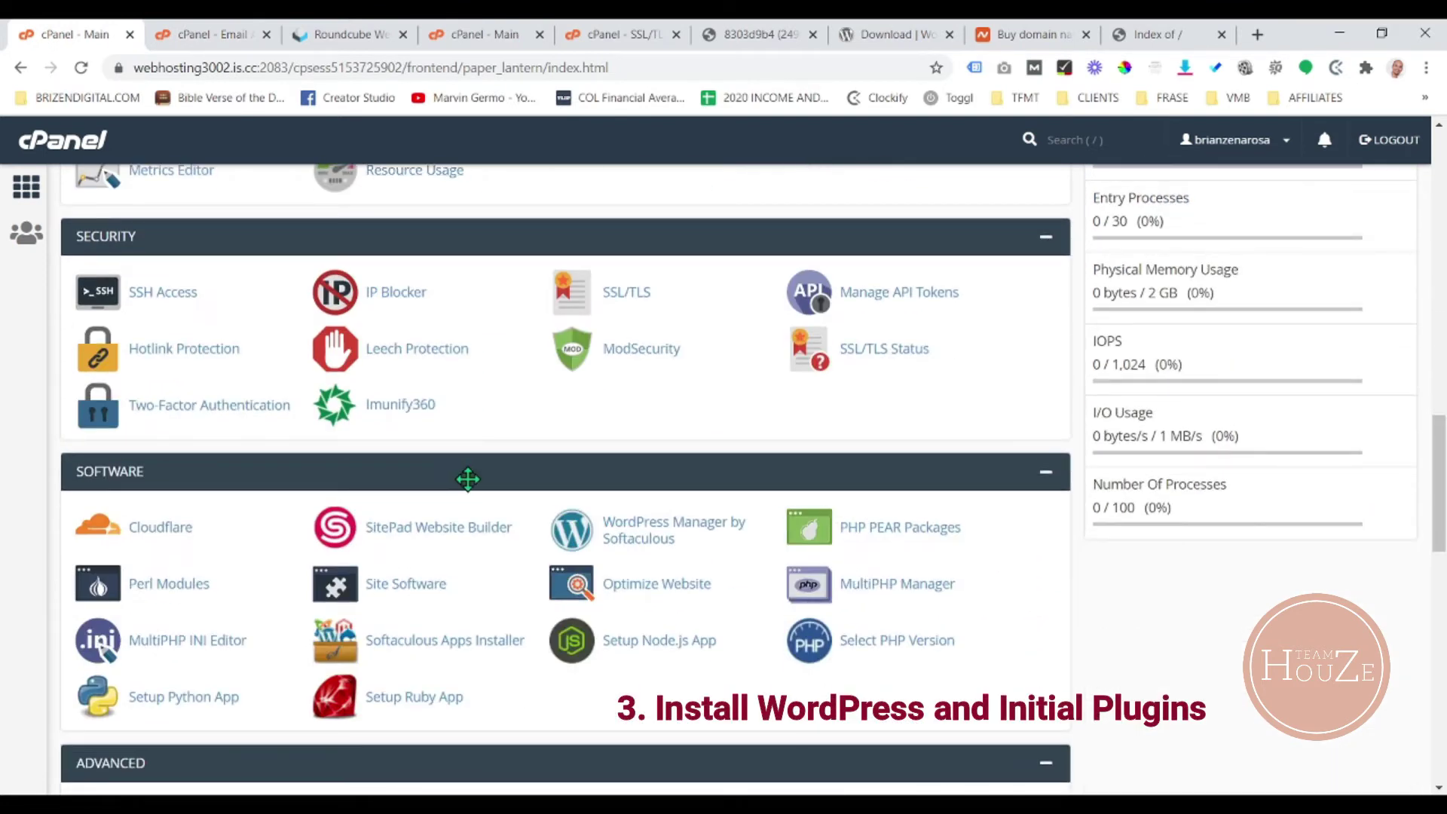
scroll(467, 482, "down", 5)
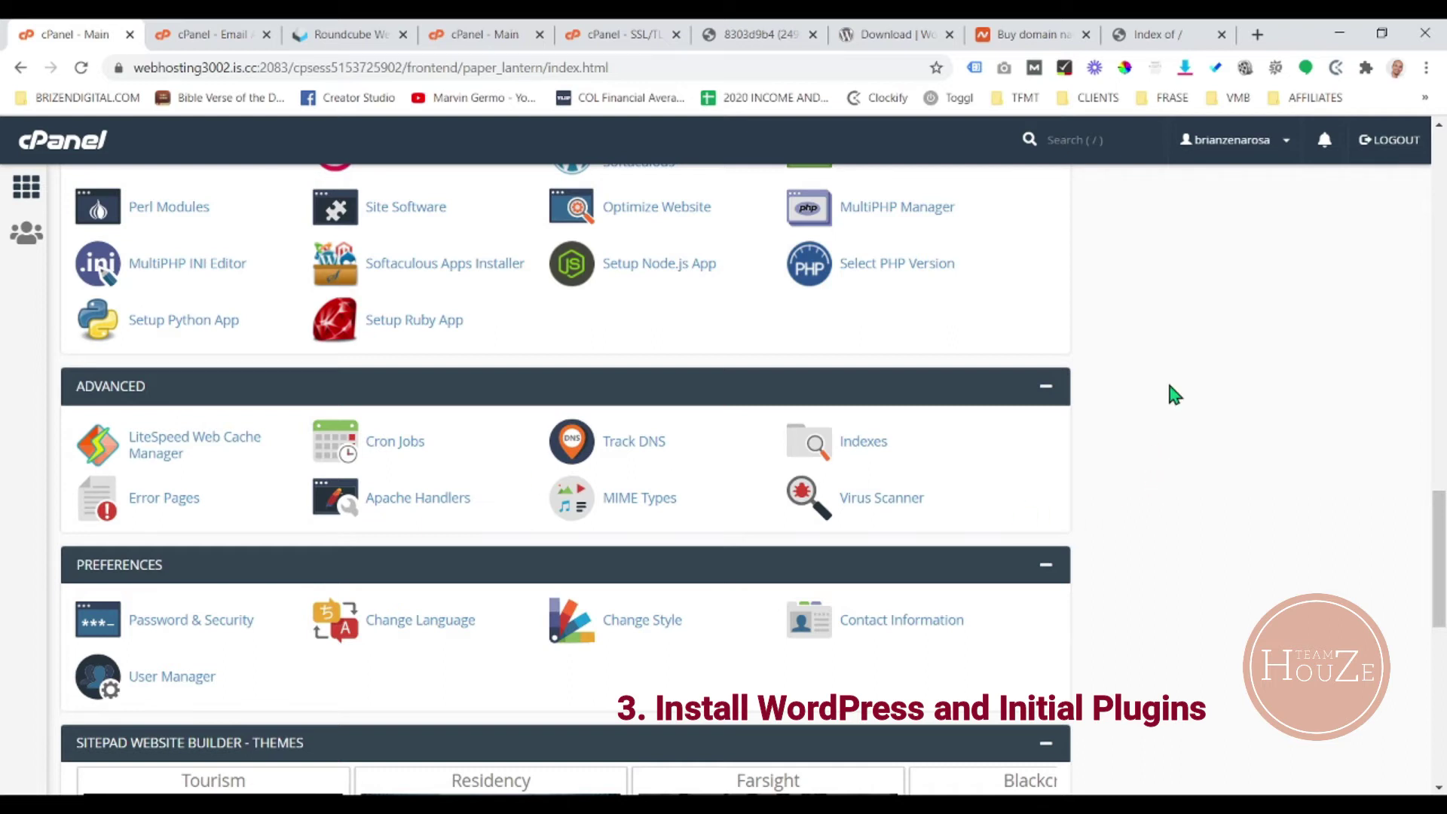
left_click(882, 36)
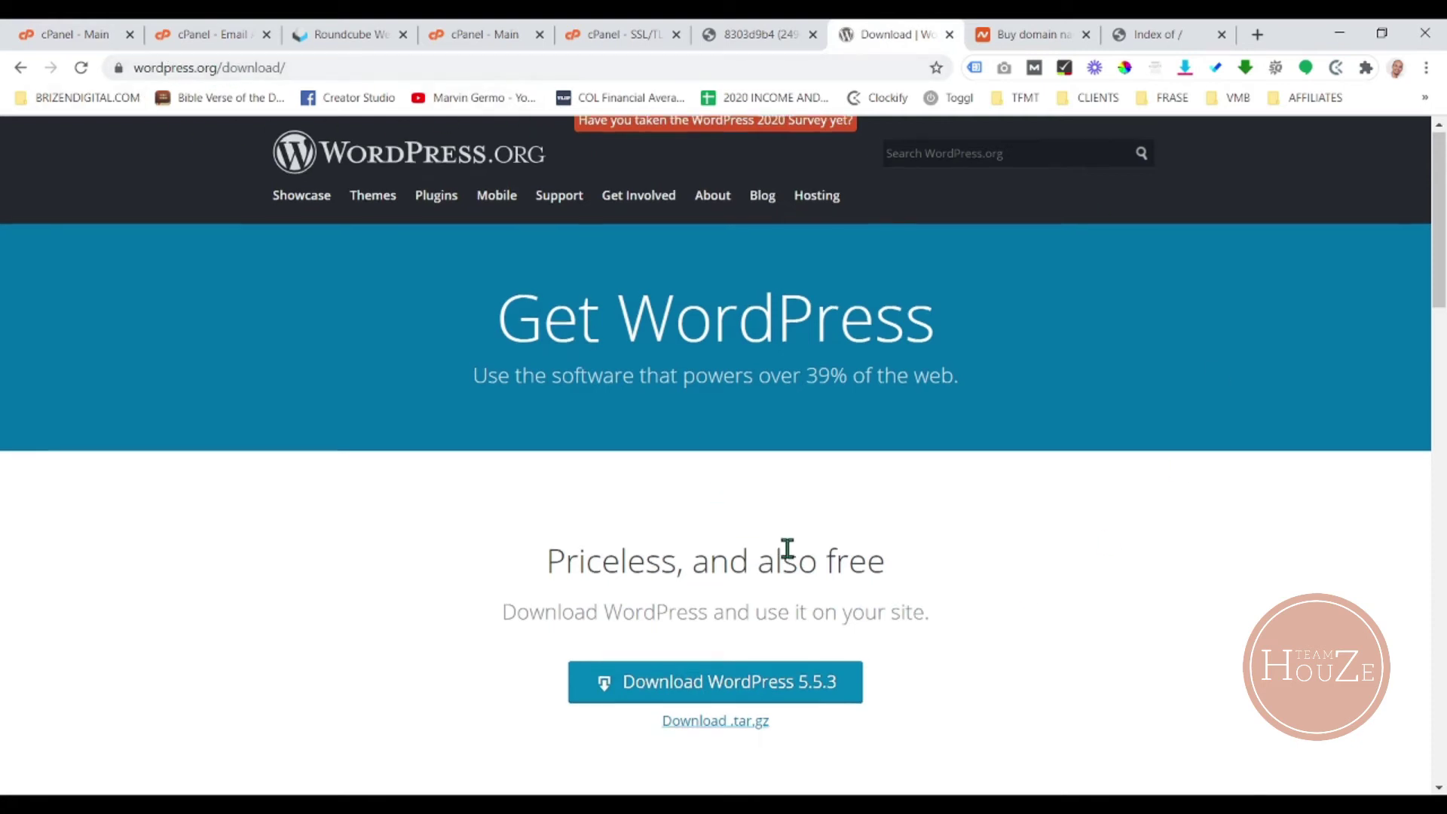
Step: Look over the WordPress 5.5.3 download page, then return to the top of cPanel home
scroll(915, 397, "down", 3)
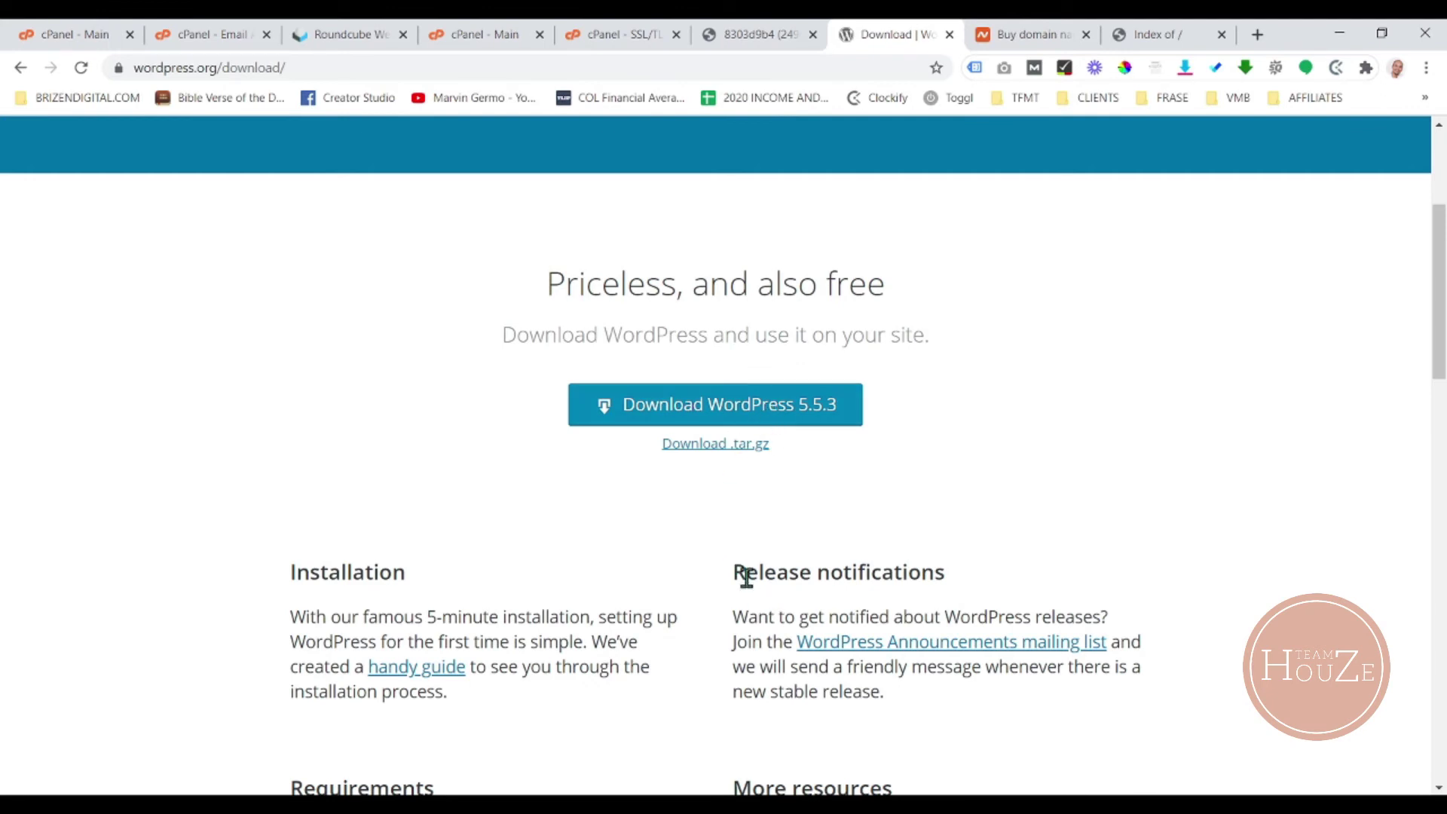
left_click(64, 35)
scroll(397, 544, "up", 15)
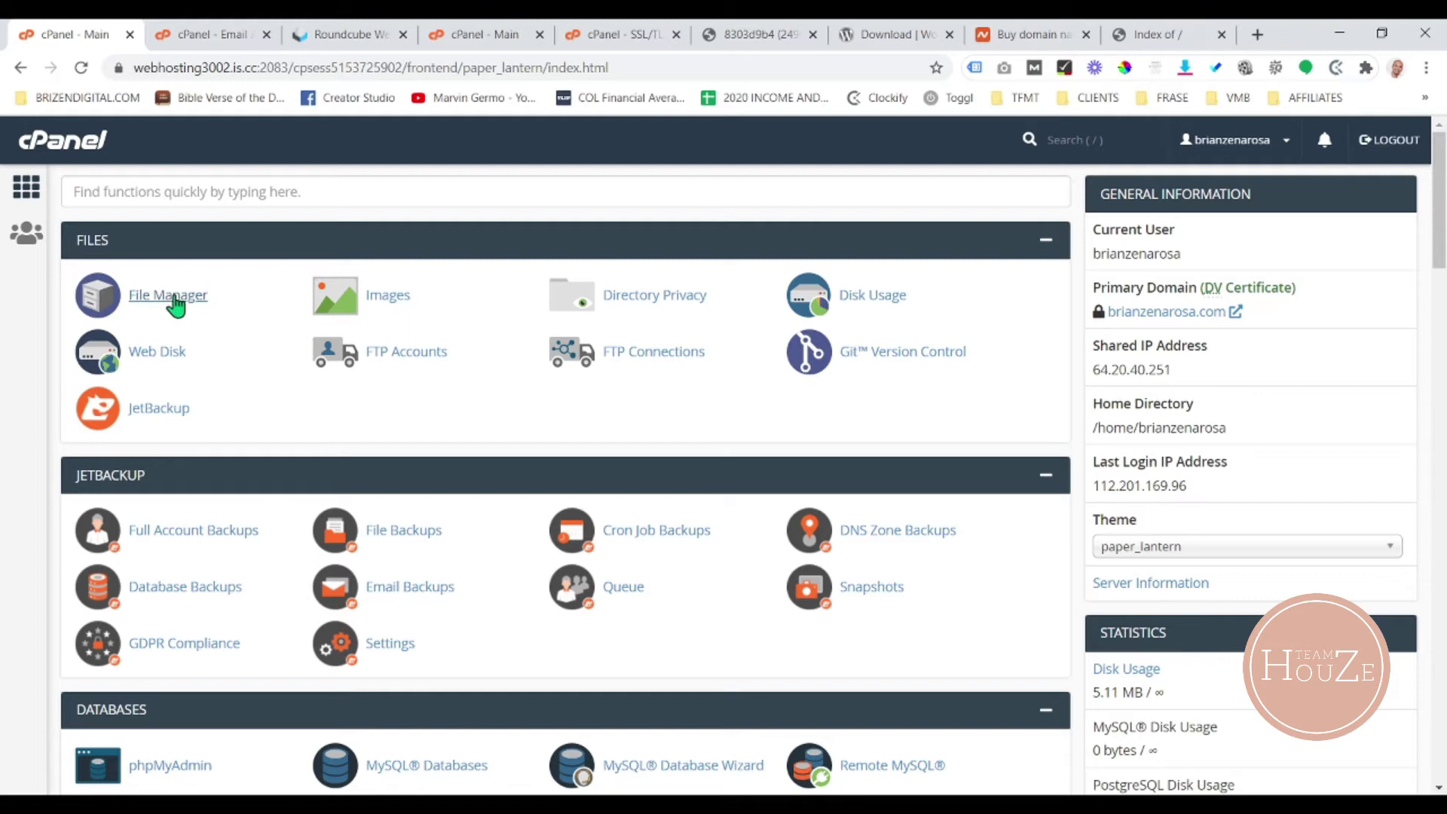
Step: Open File Manager beside cPanel home and select cgi-bin inside public_html
left_click(190, 301)
left_click_drag(441, 35, 184, 34)
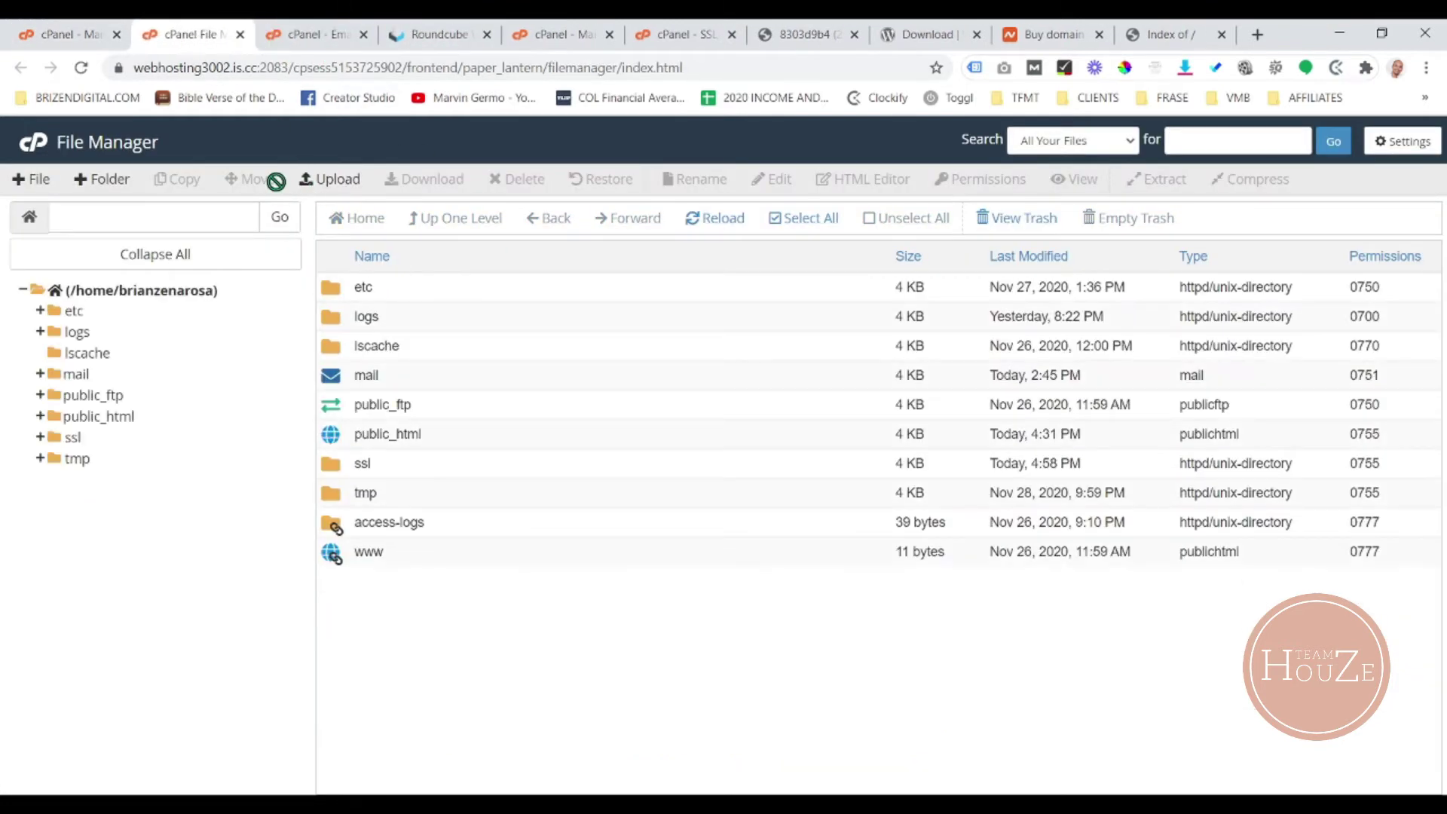
left_click(103, 417)
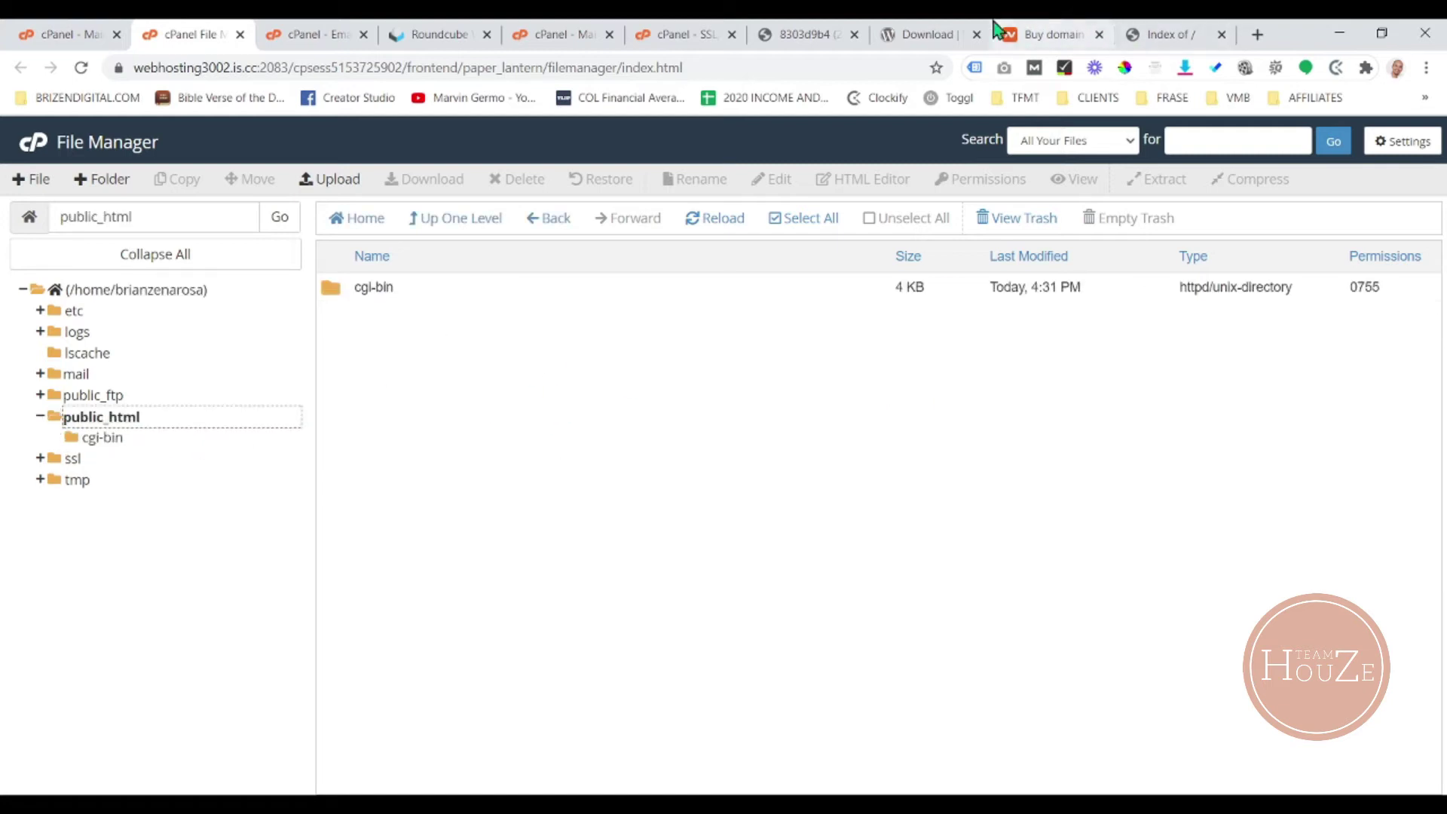
left_click(925, 34)
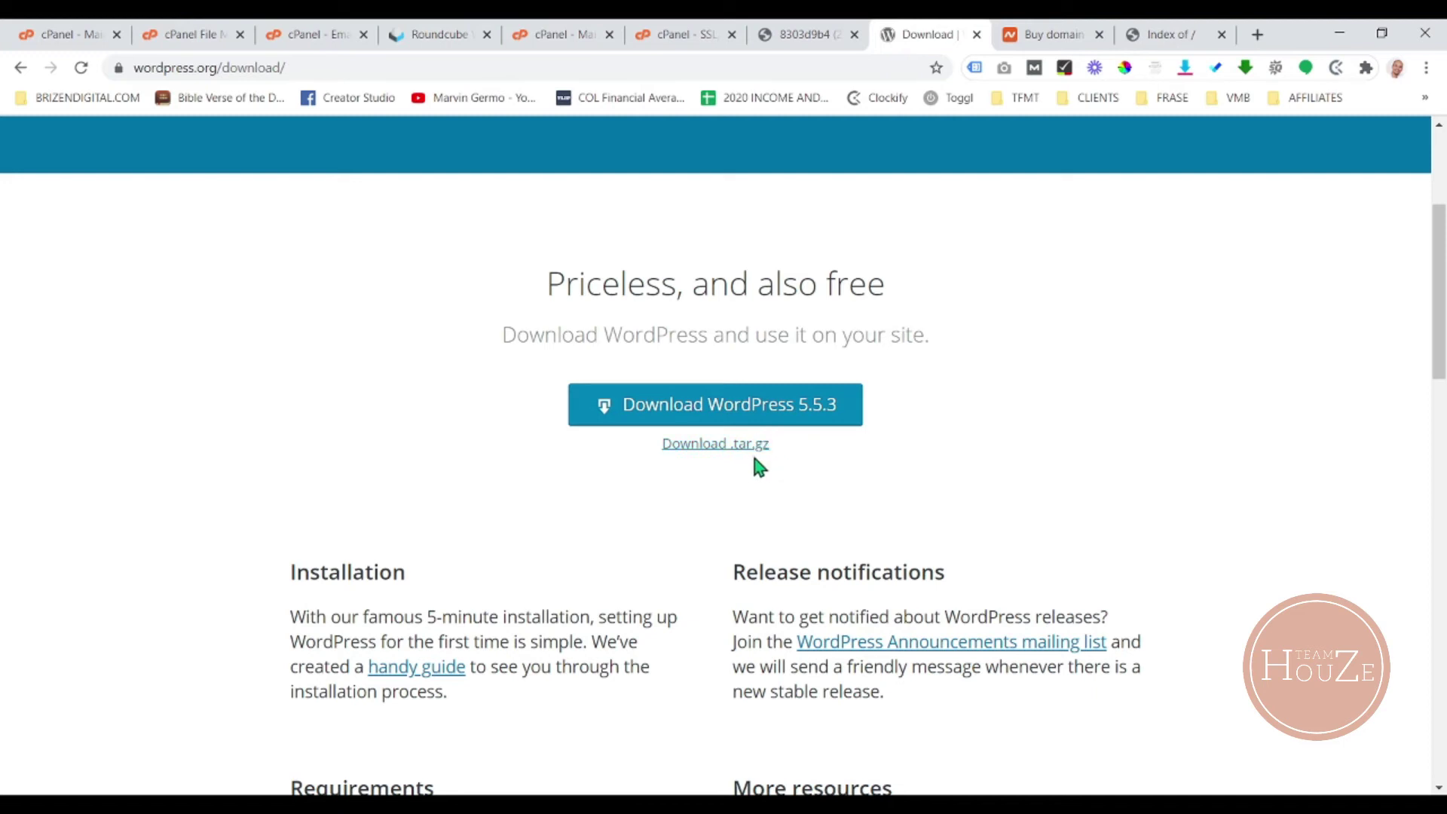
left_click(186, 36)
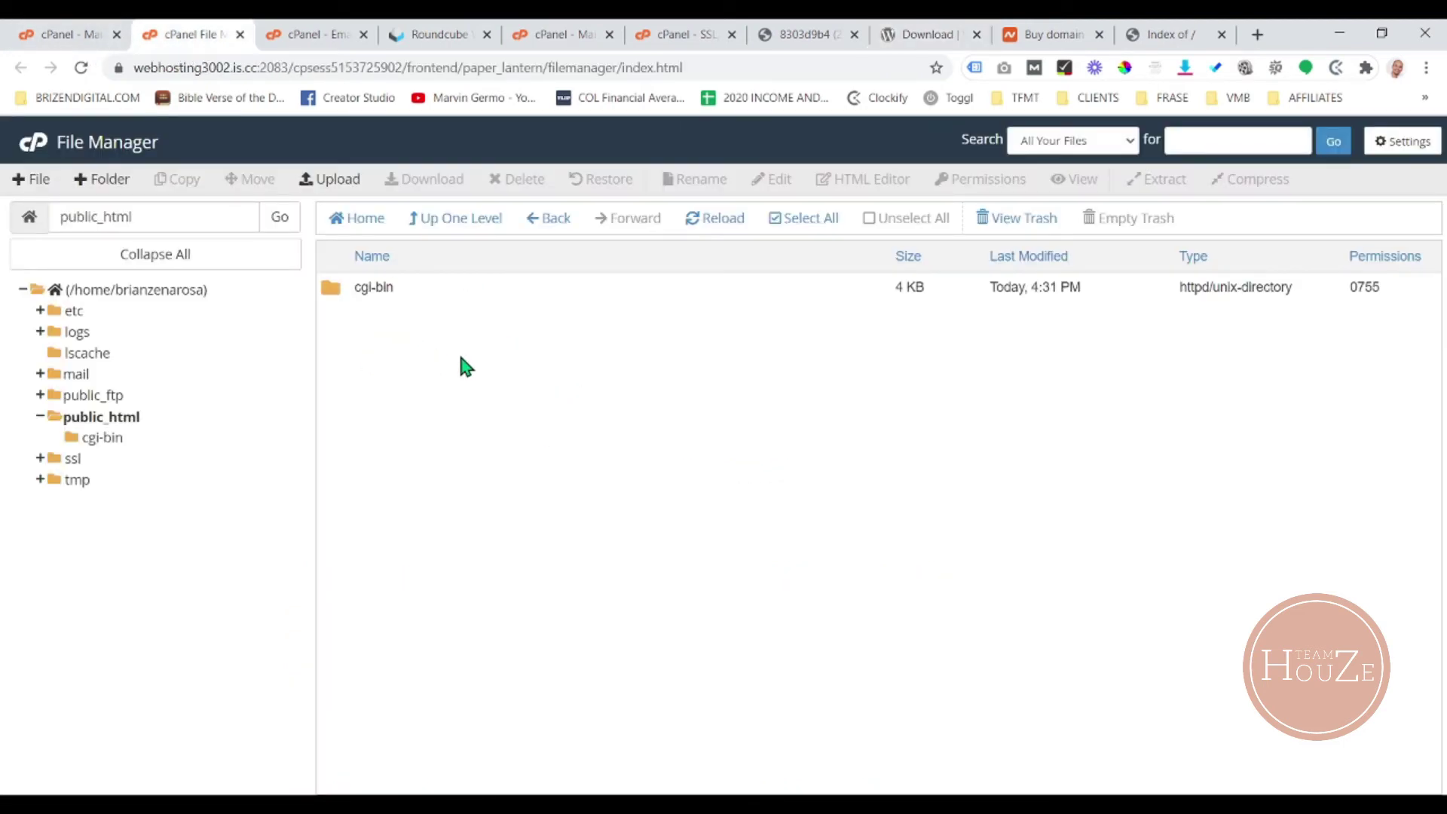
left_click(381, 293)
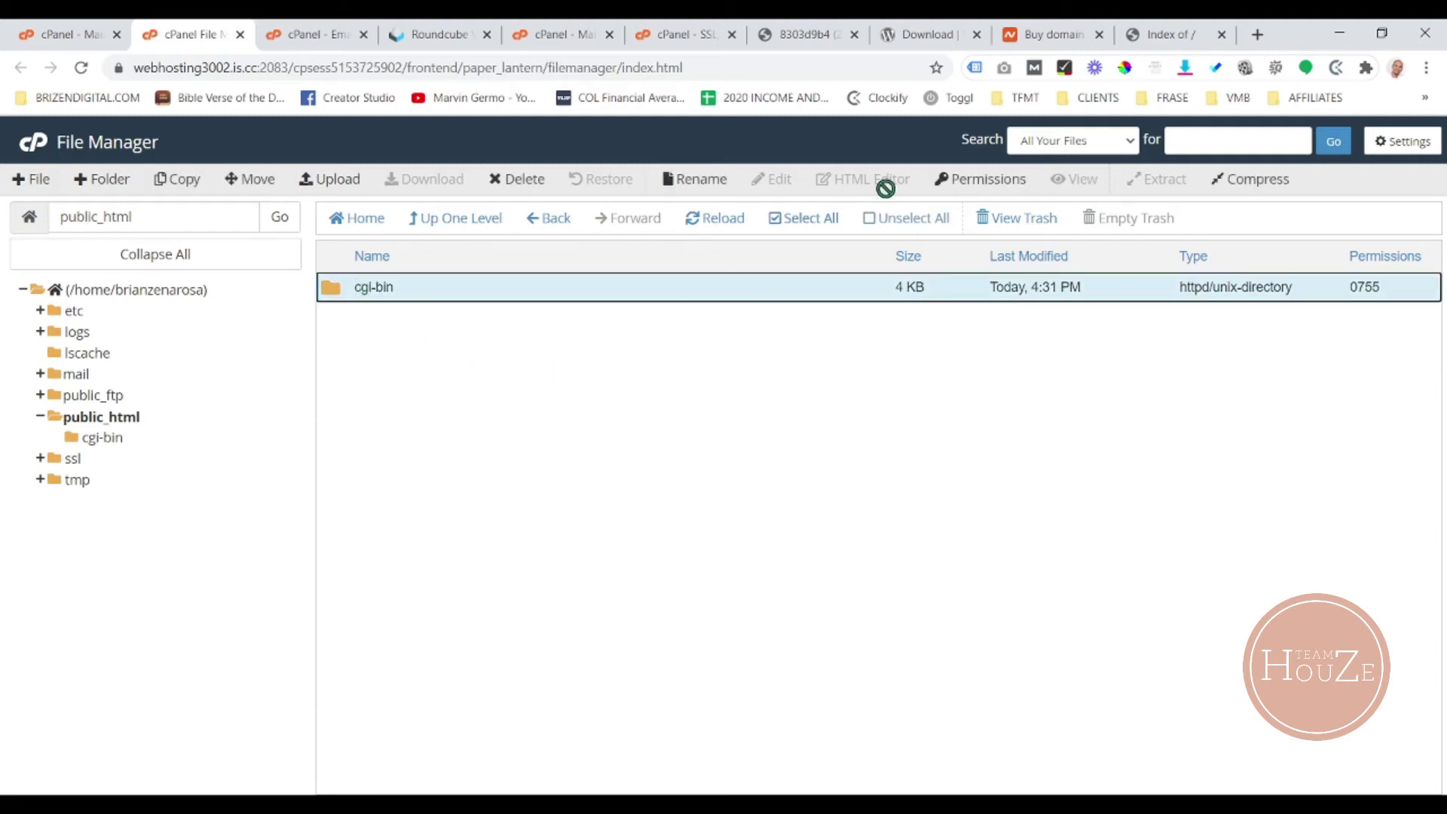
Step: Compare with the live site's Index of / listing, then deselect cgi-bin in File Manager
left_click(1166, 41)
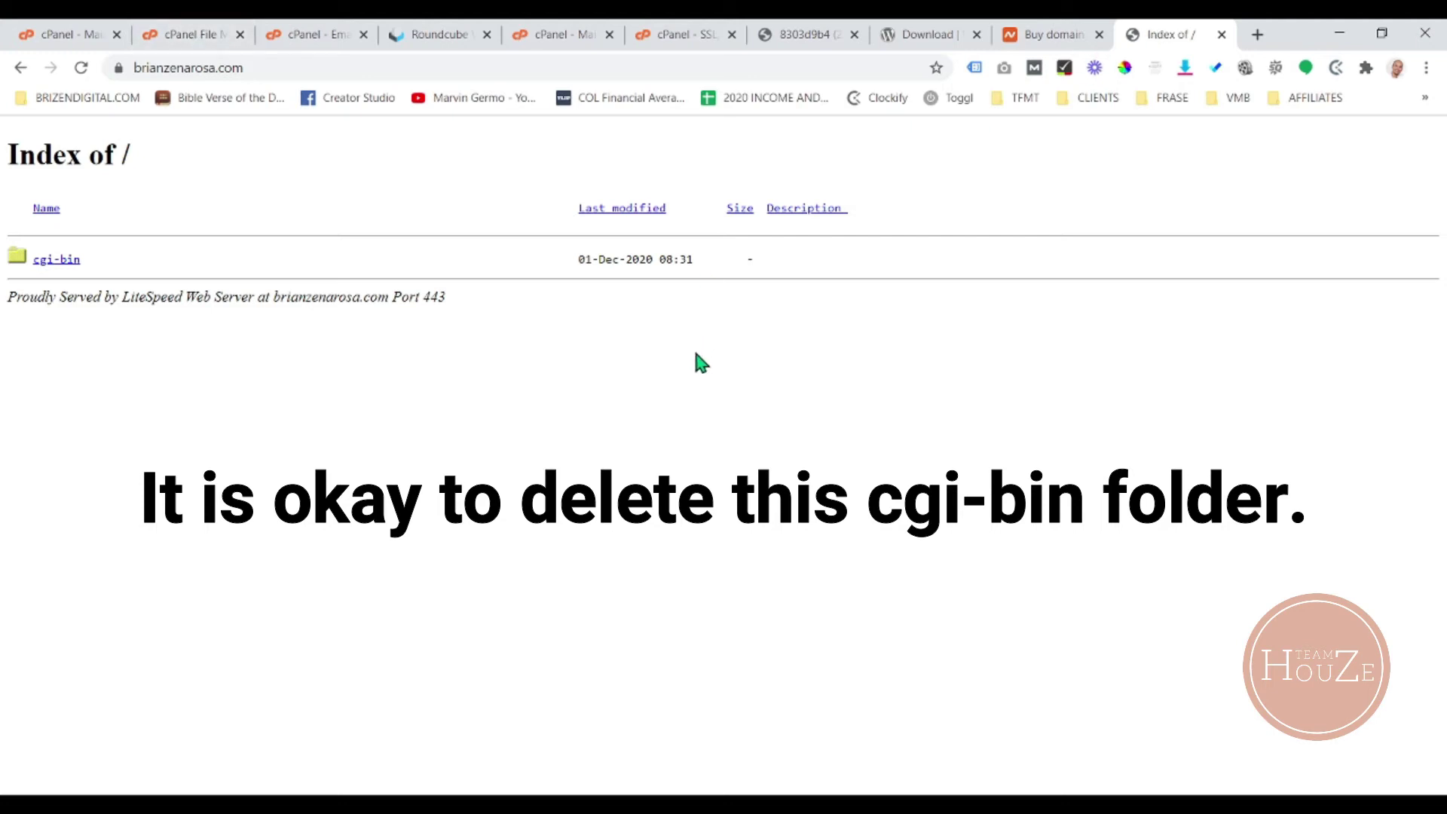
left_click(192, 34)
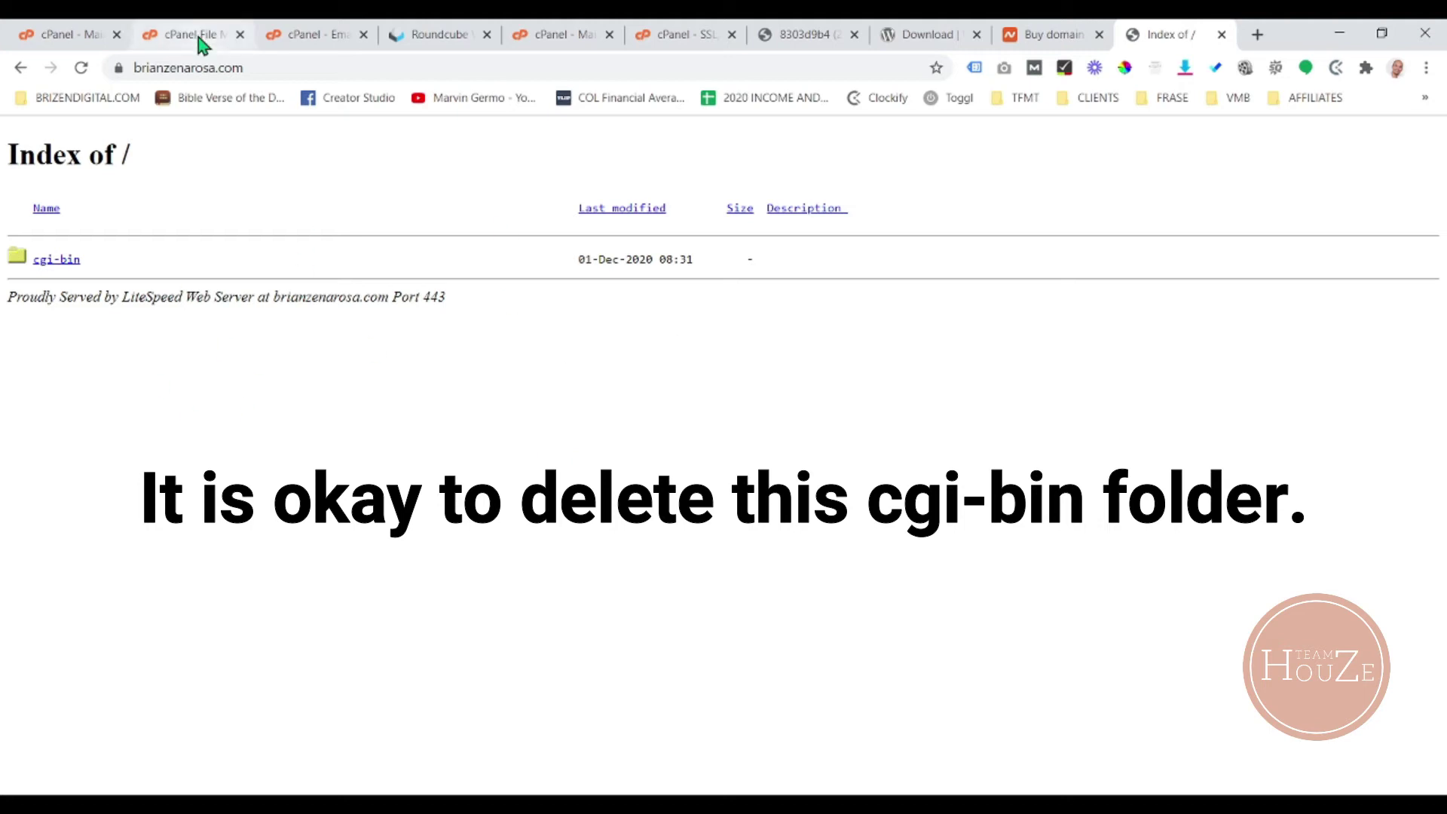
left_click(377, 288)
left_click(512, 317)
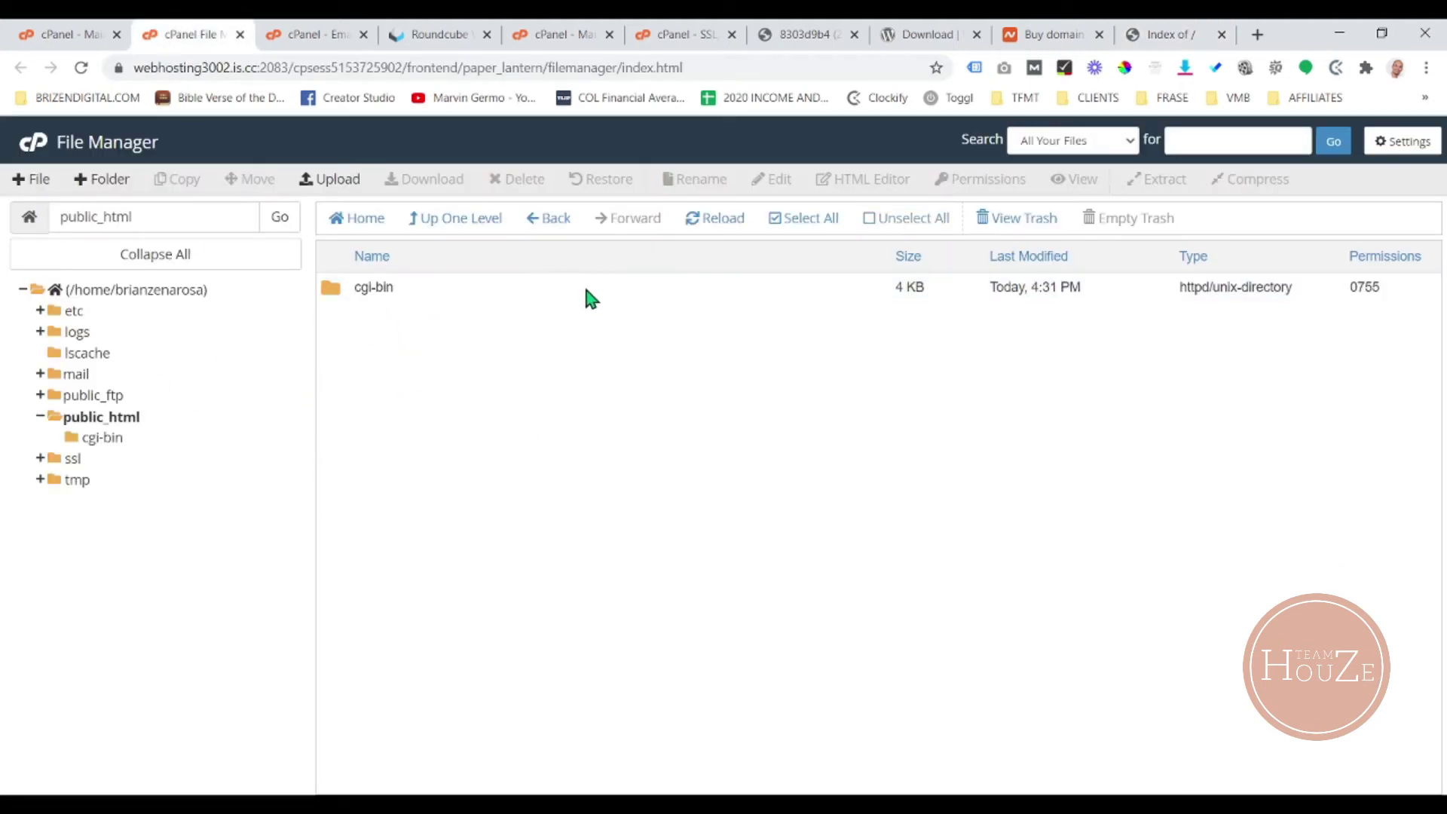
Step: Permanently delete cgi-bin, skipping the trash, confirm the site lists nothing, and return home
left_click(353, 290)
right_click(381, 293)
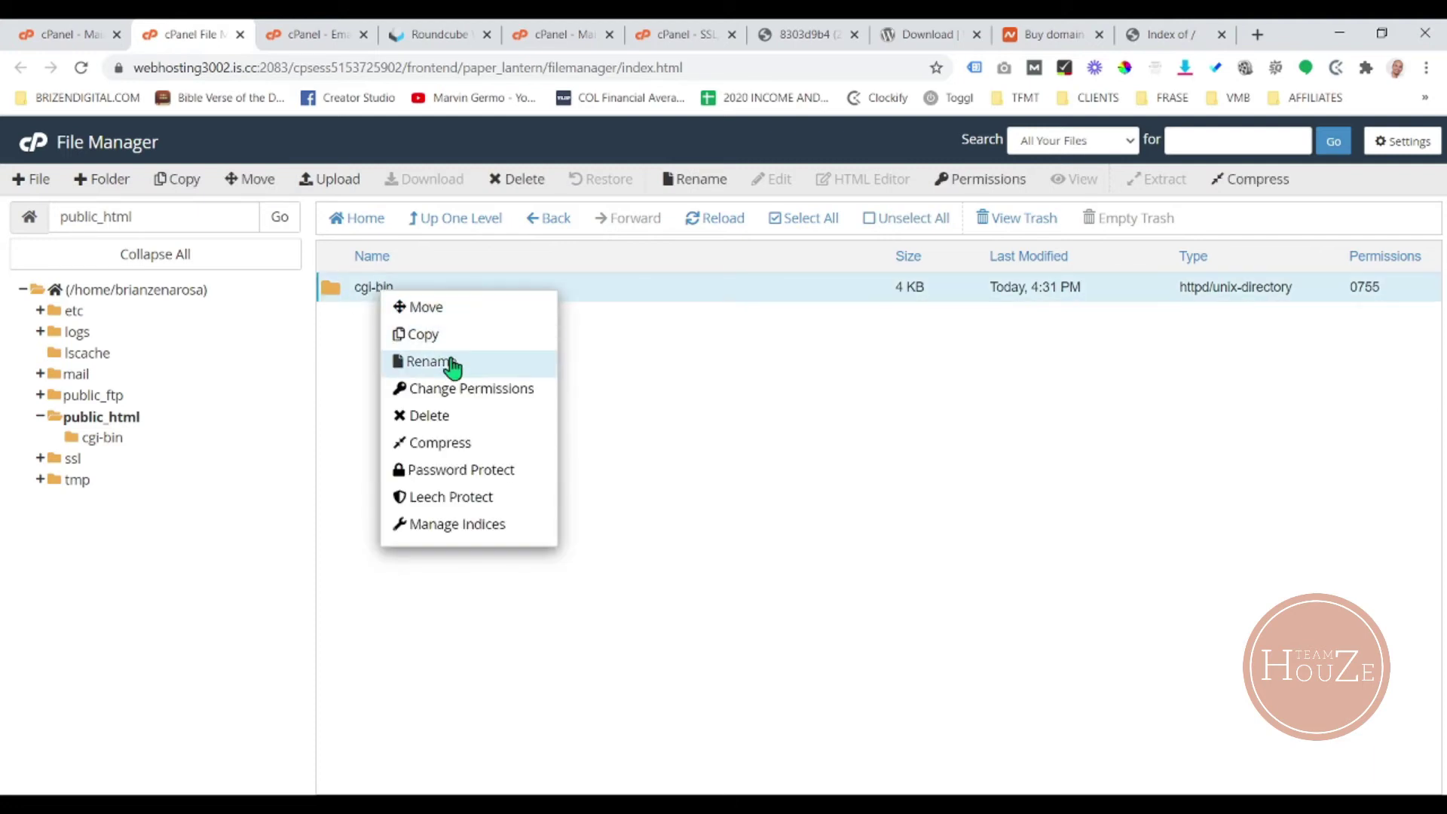
left_click(461, 422)
left_click(604, 463)
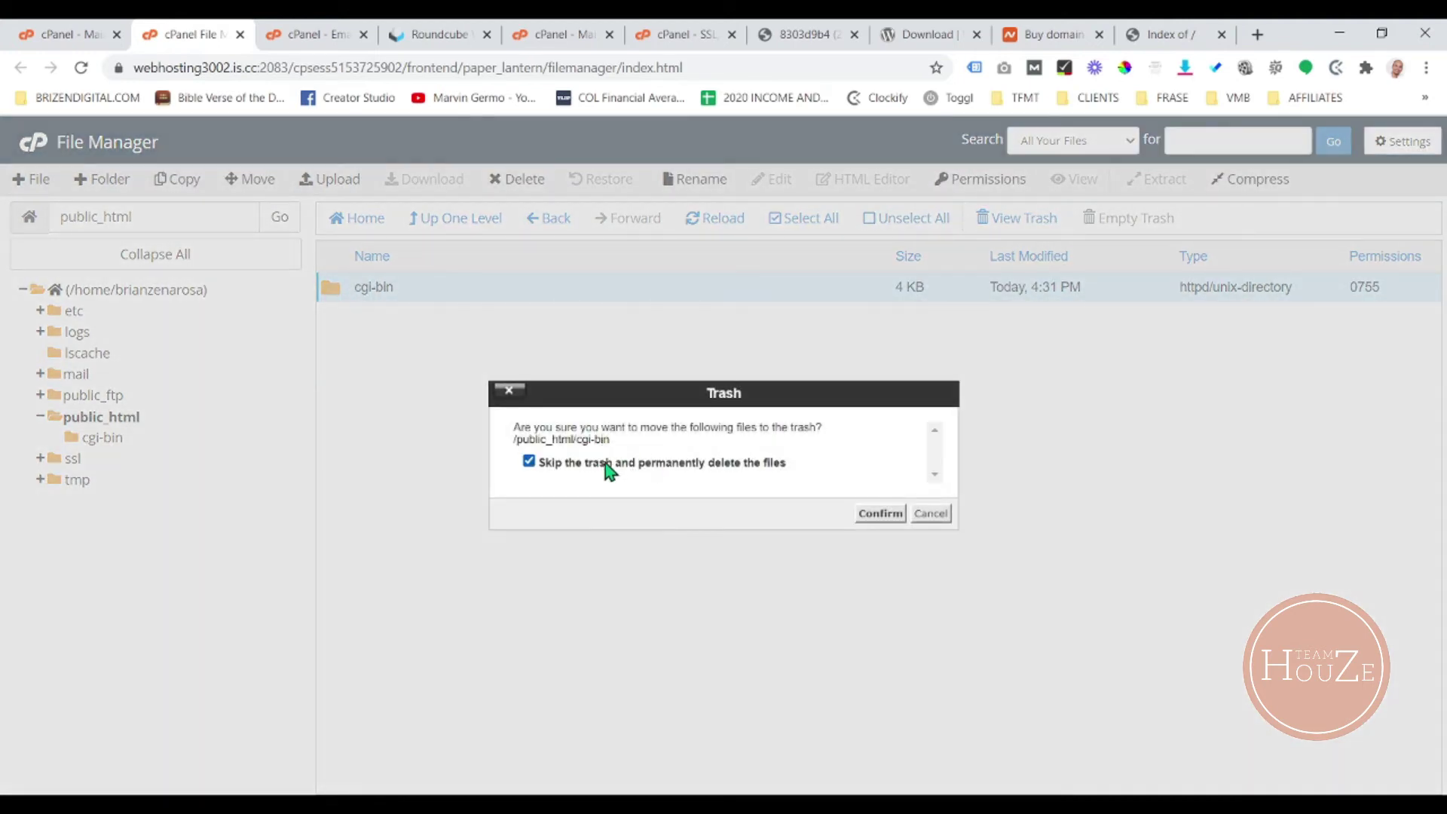
left_click(880, 515)
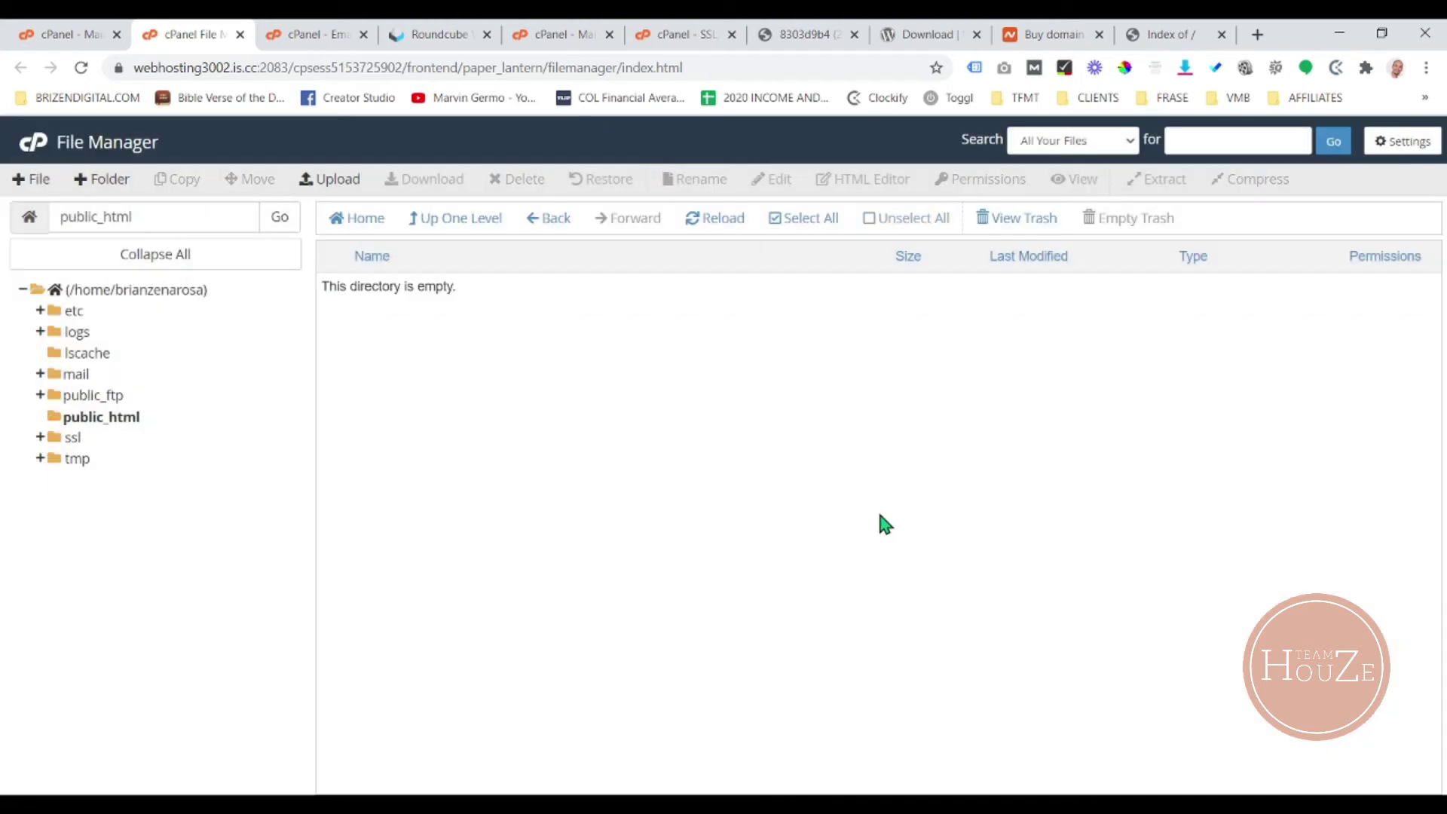
left_click(1164, 33)
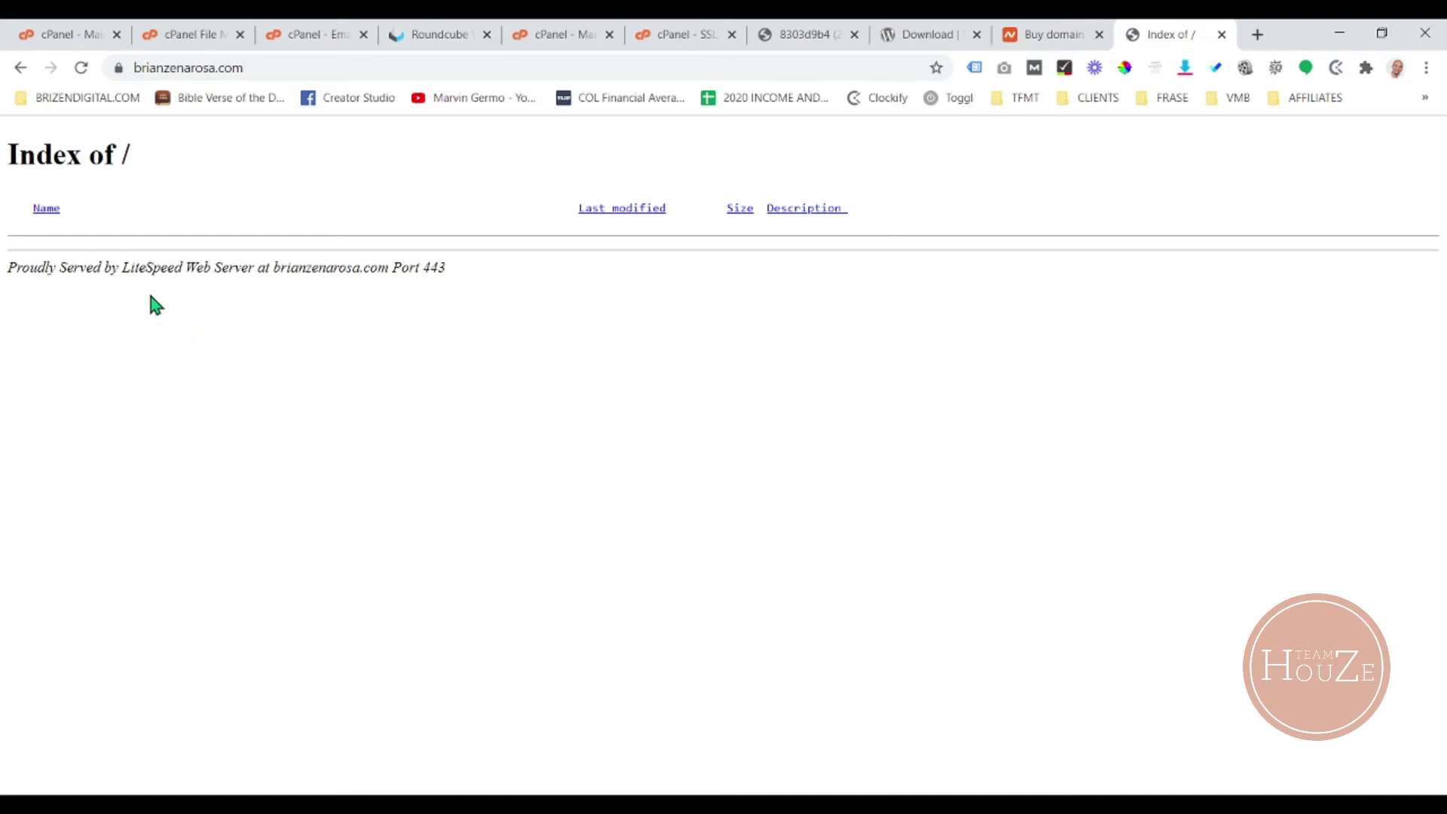
left_click(66, 44)
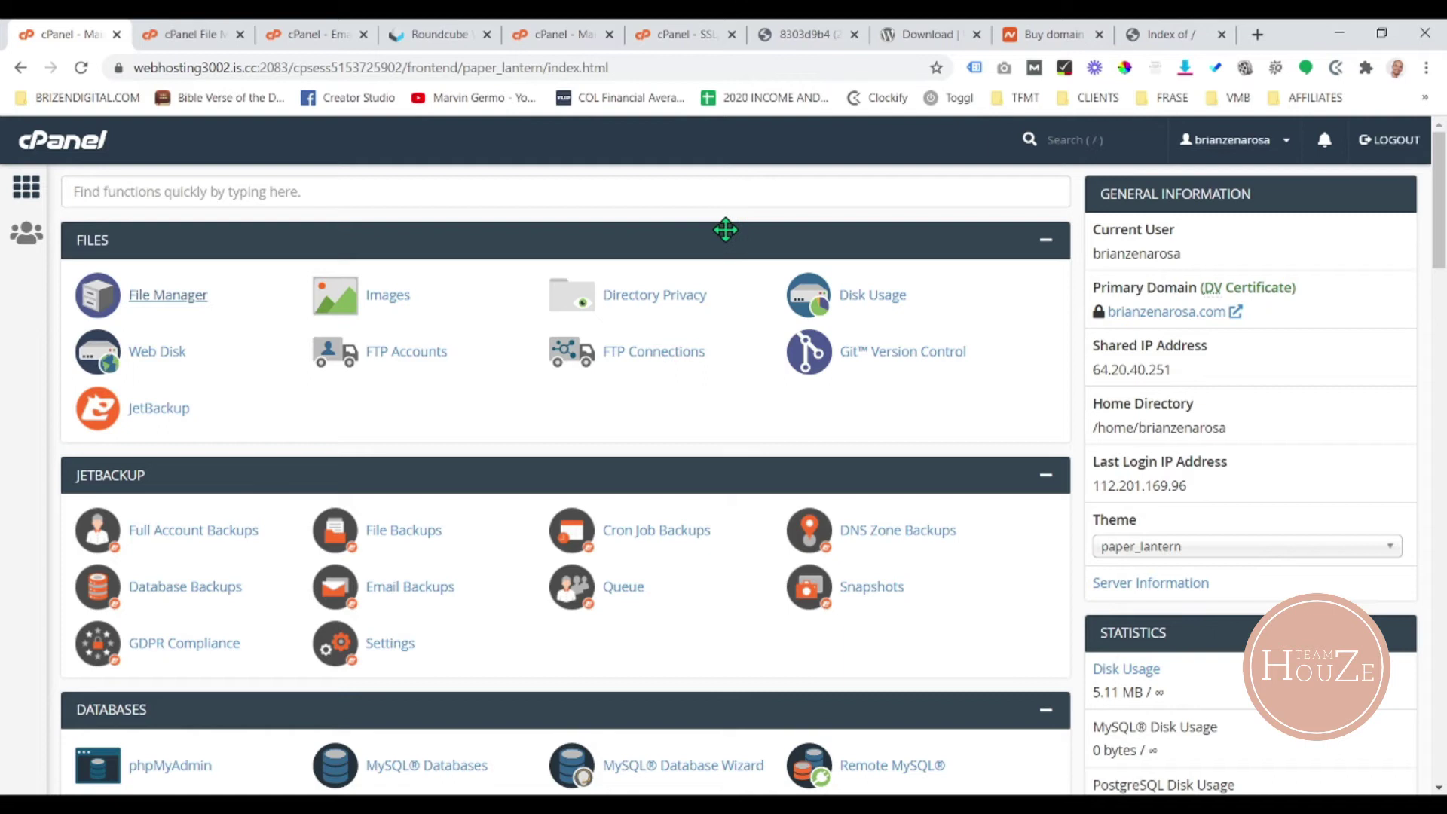
Step: Close the File Manager tab and scroll down to the Softaculous Apps Installer section
scroll(688, 485, "down", 10)
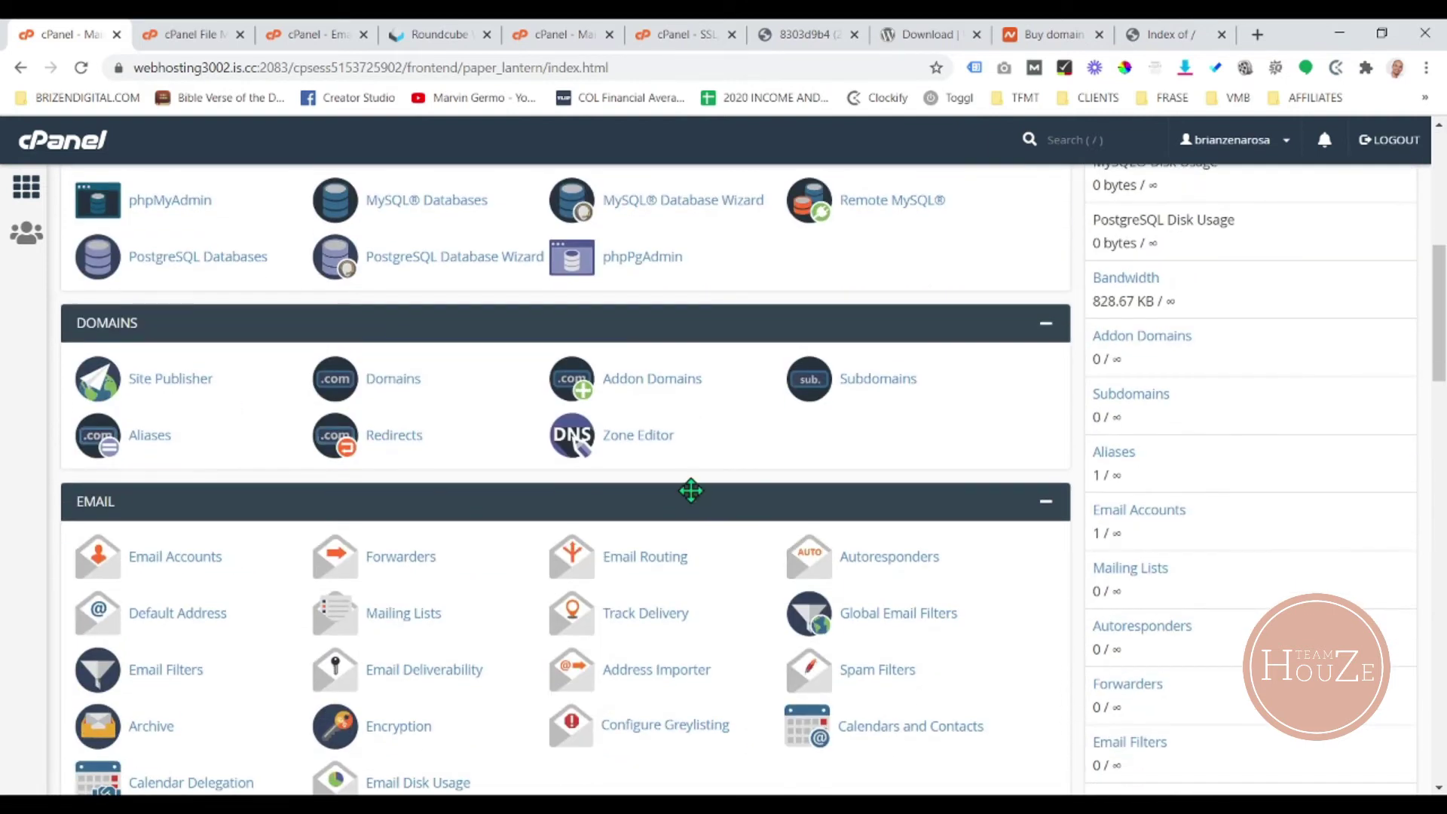
scroll(691, 491, "down", 3)
left_click(178, 34)
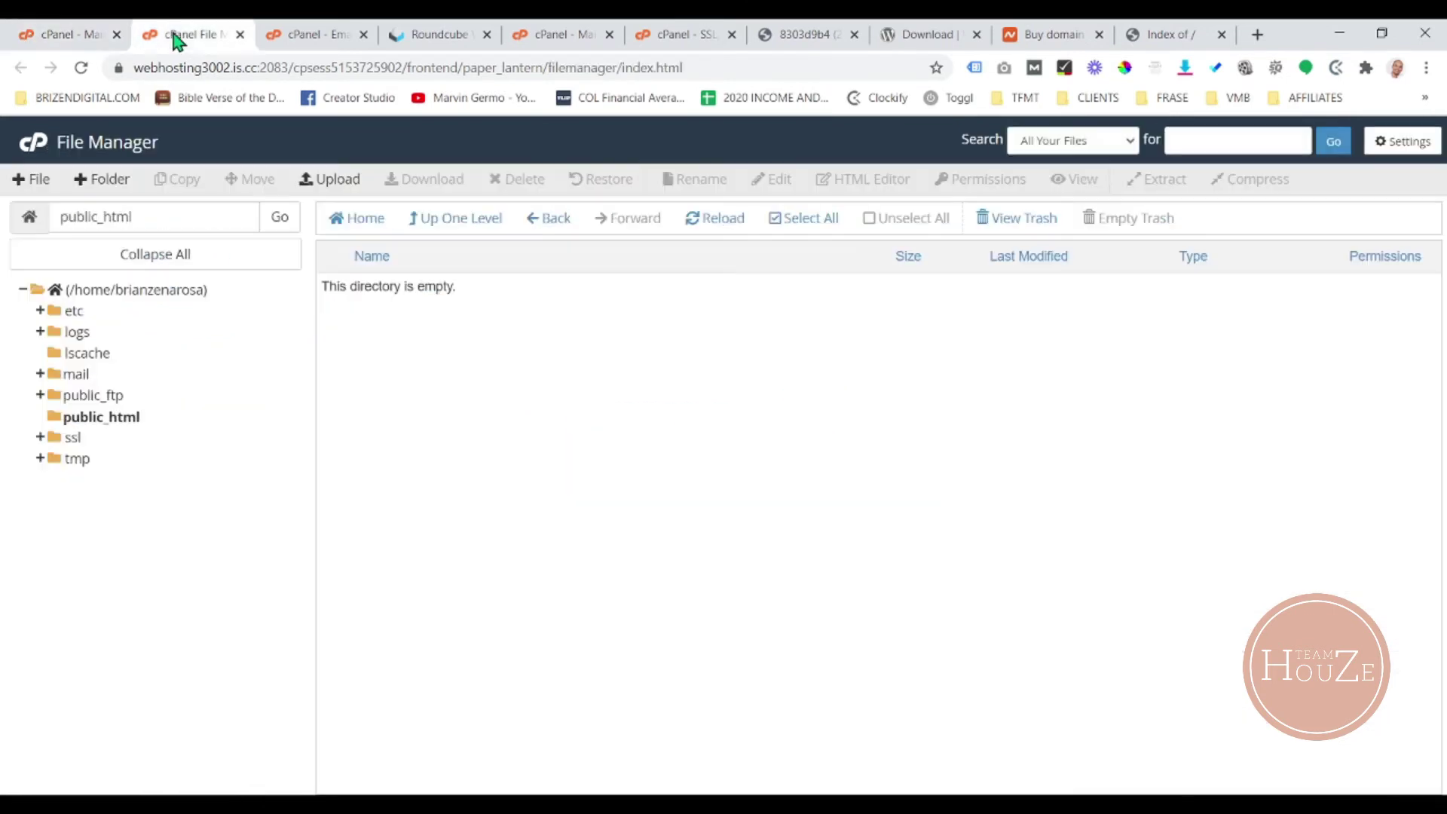
left_click(240, 34)
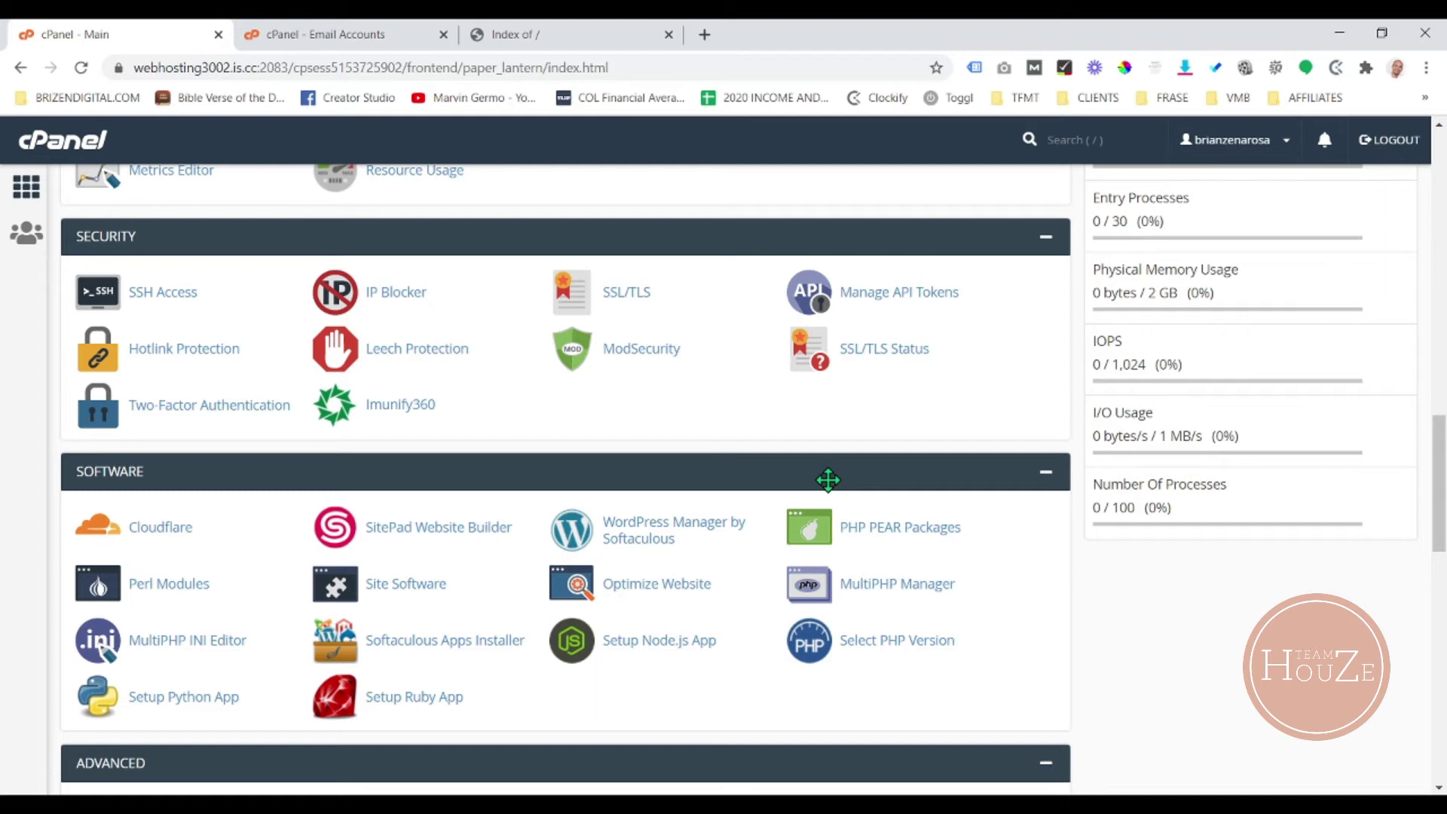
scroll(820, 399, "down", 1)
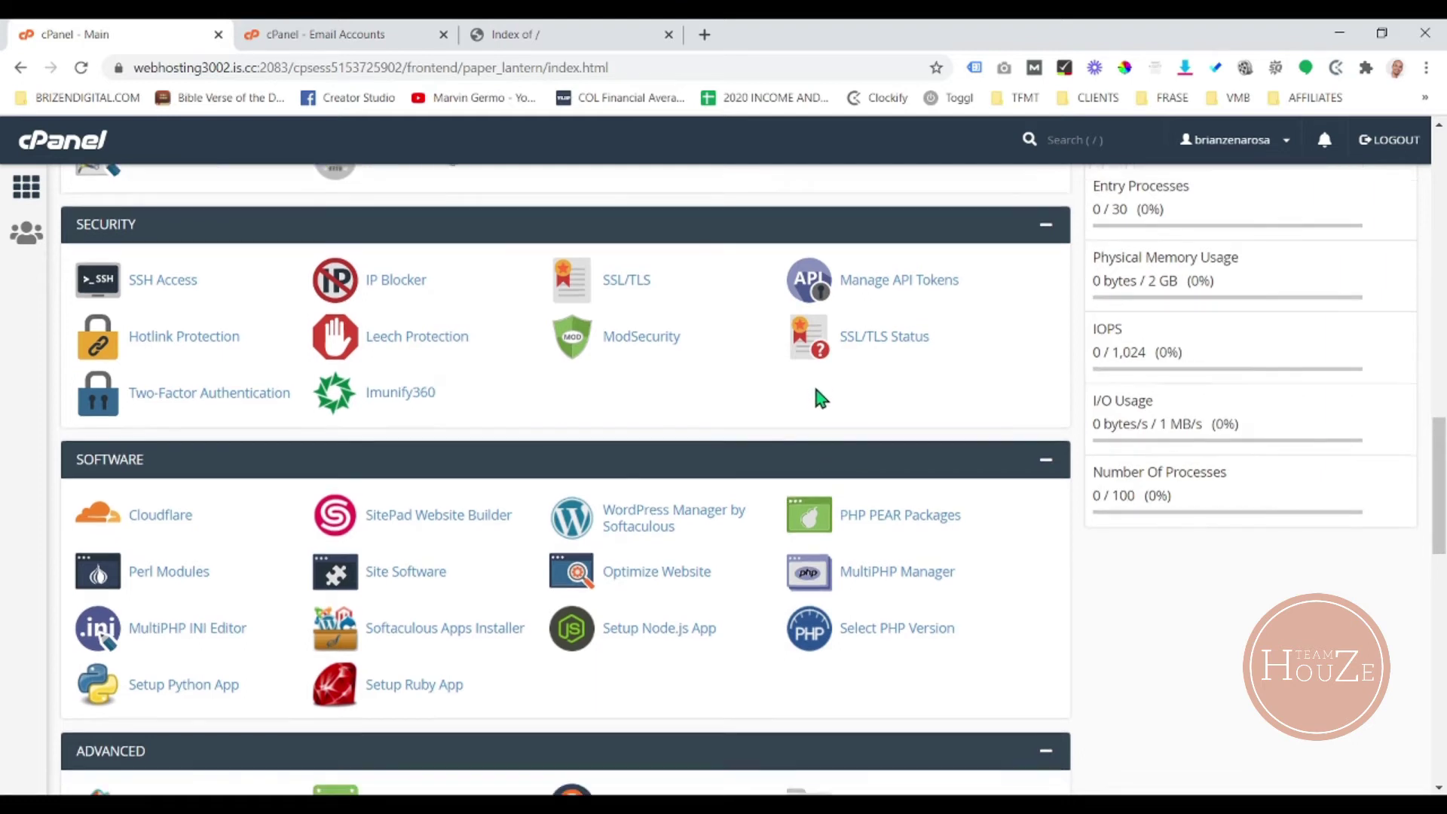
scroll(819, 399, "down", 13)
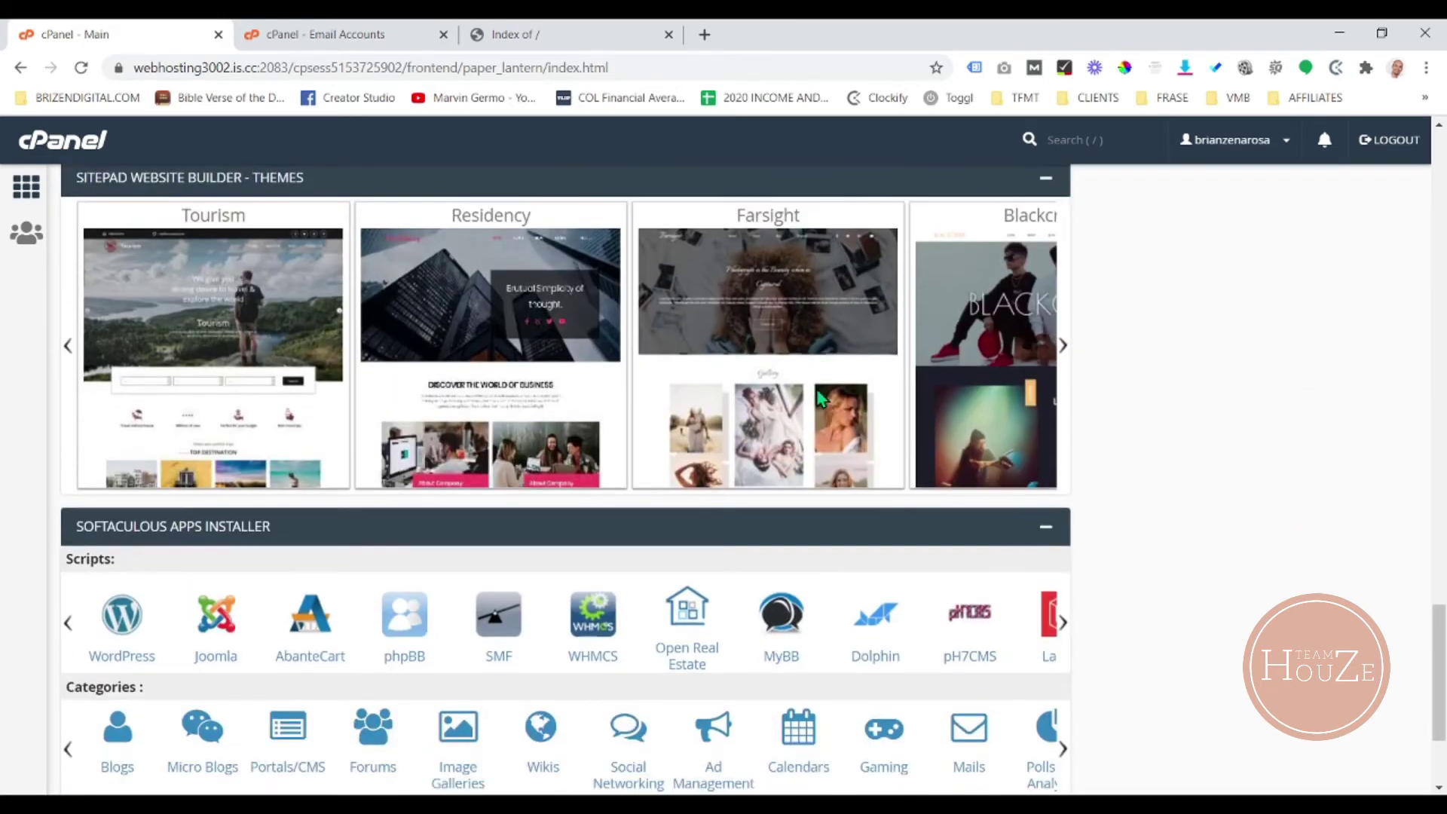
scroll(814, 384, "down", 3)
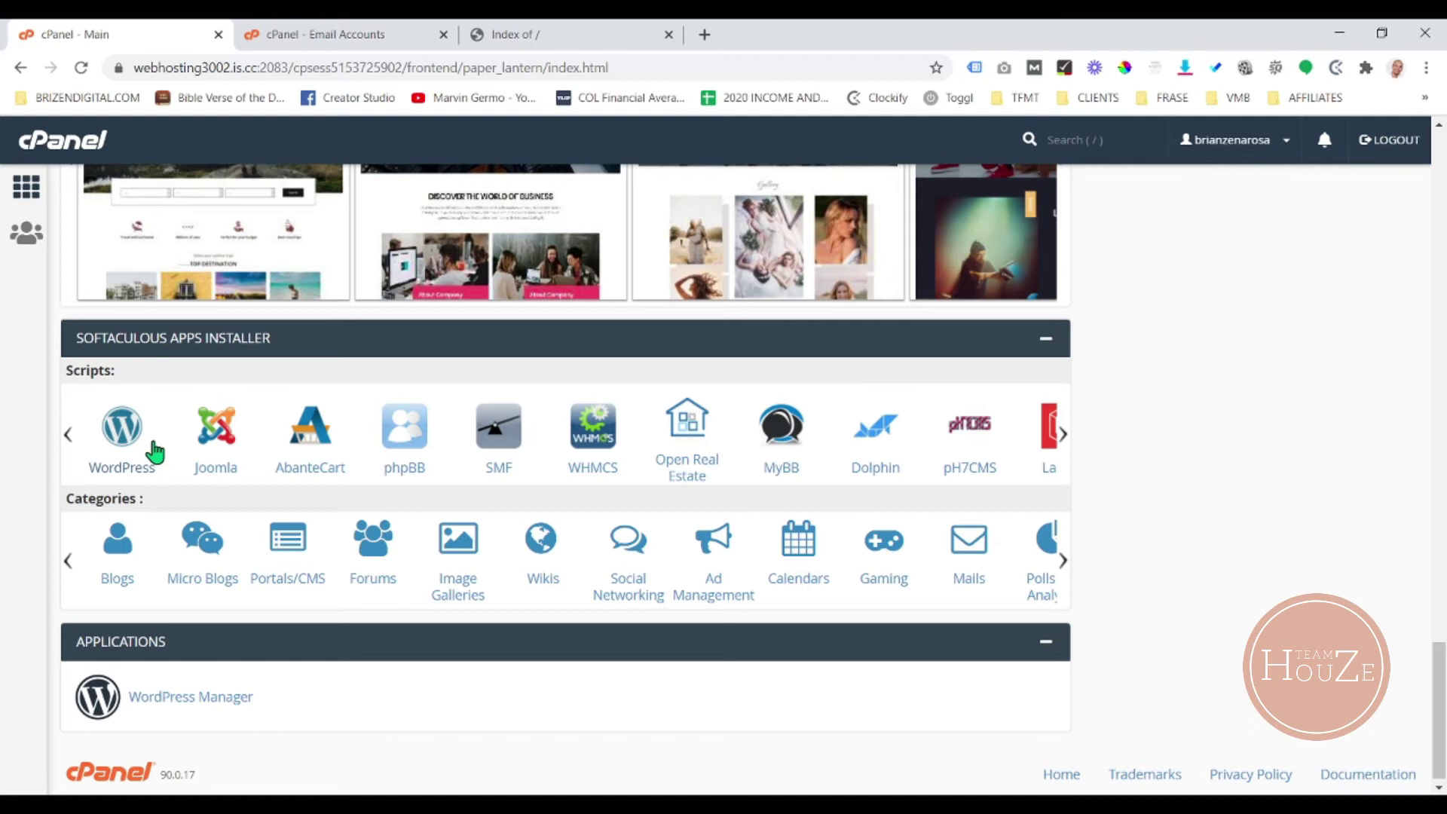
Step: Start a Softaculous WordPress install and clear 'wp' so it installs to the domain root
left_click(122, 439)
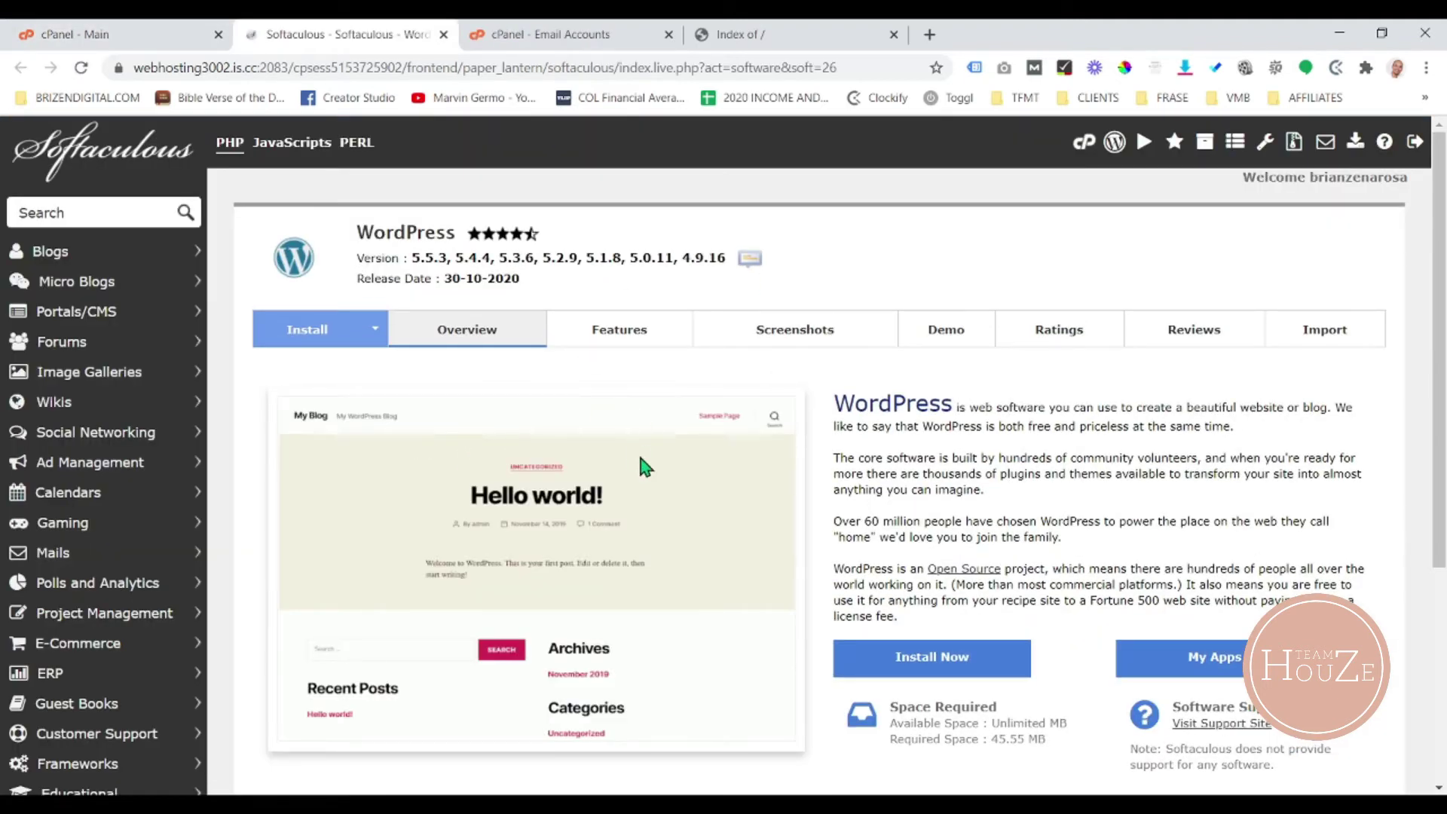
scroll(637, 455, "down", 3)
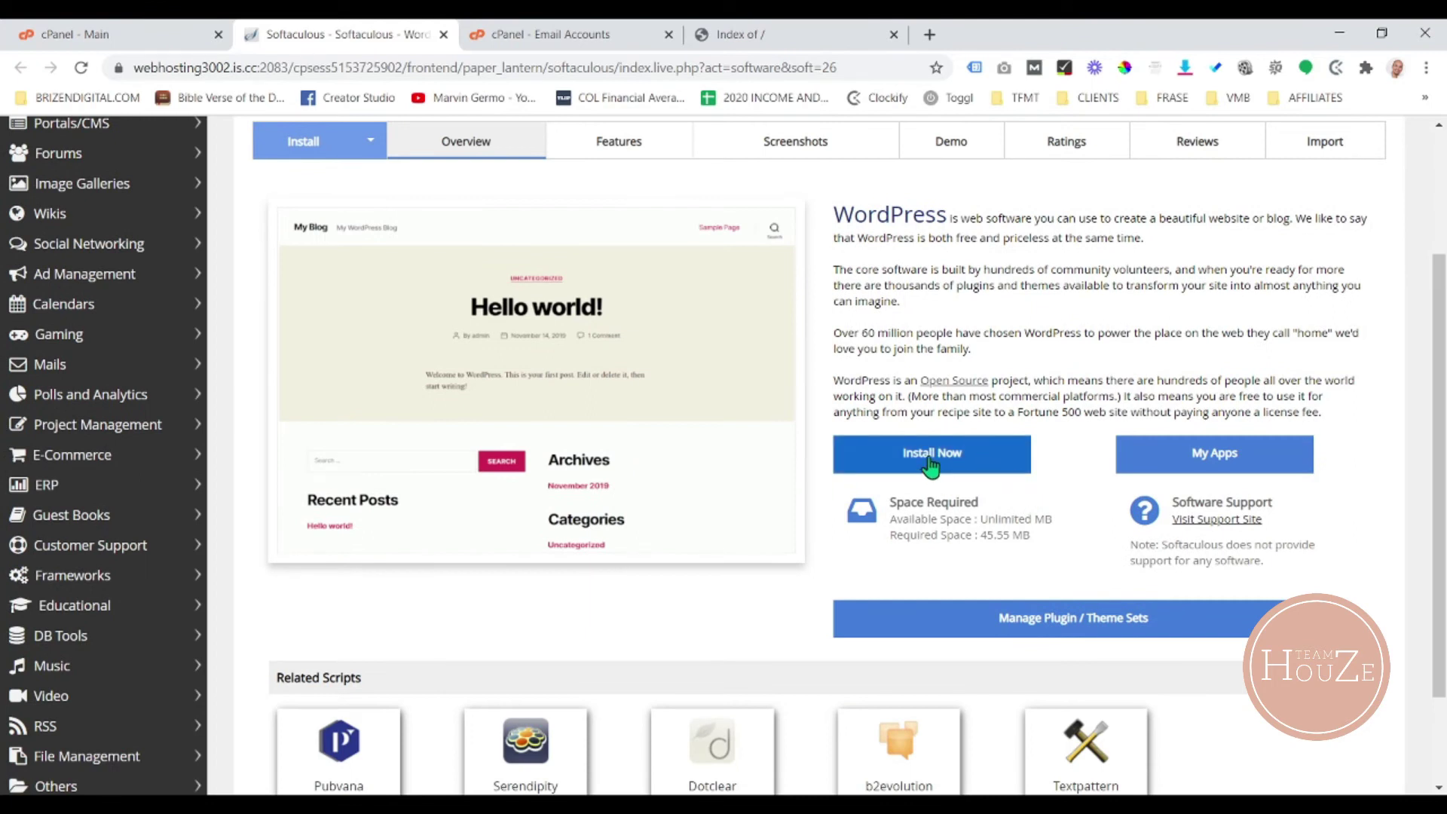
left_click(931, 460)
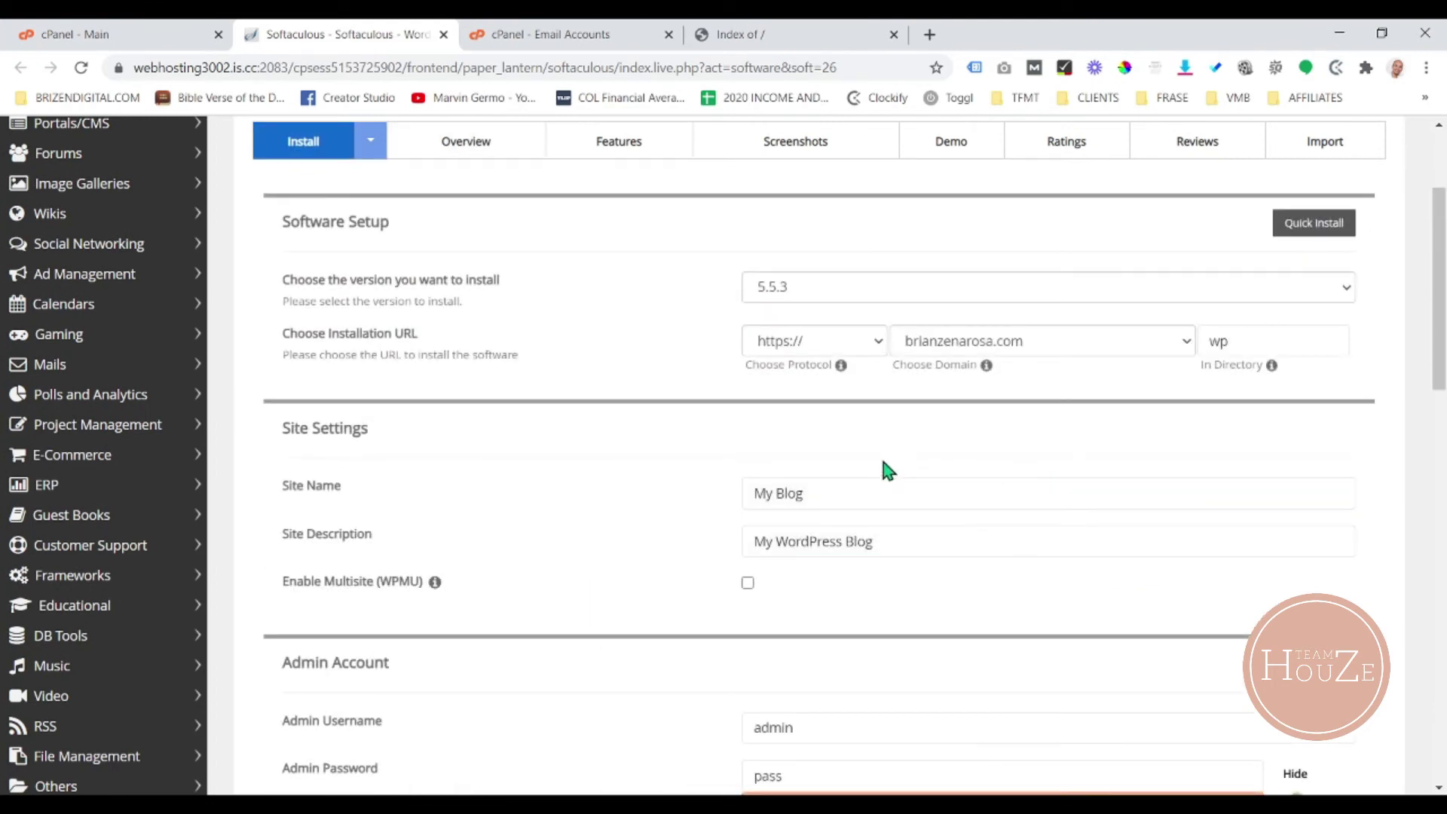
scroll(942, 547, "up", 3)
scroll(941, 547, "down", 3)
left_click_drag(1243, 339, 1168, 339)
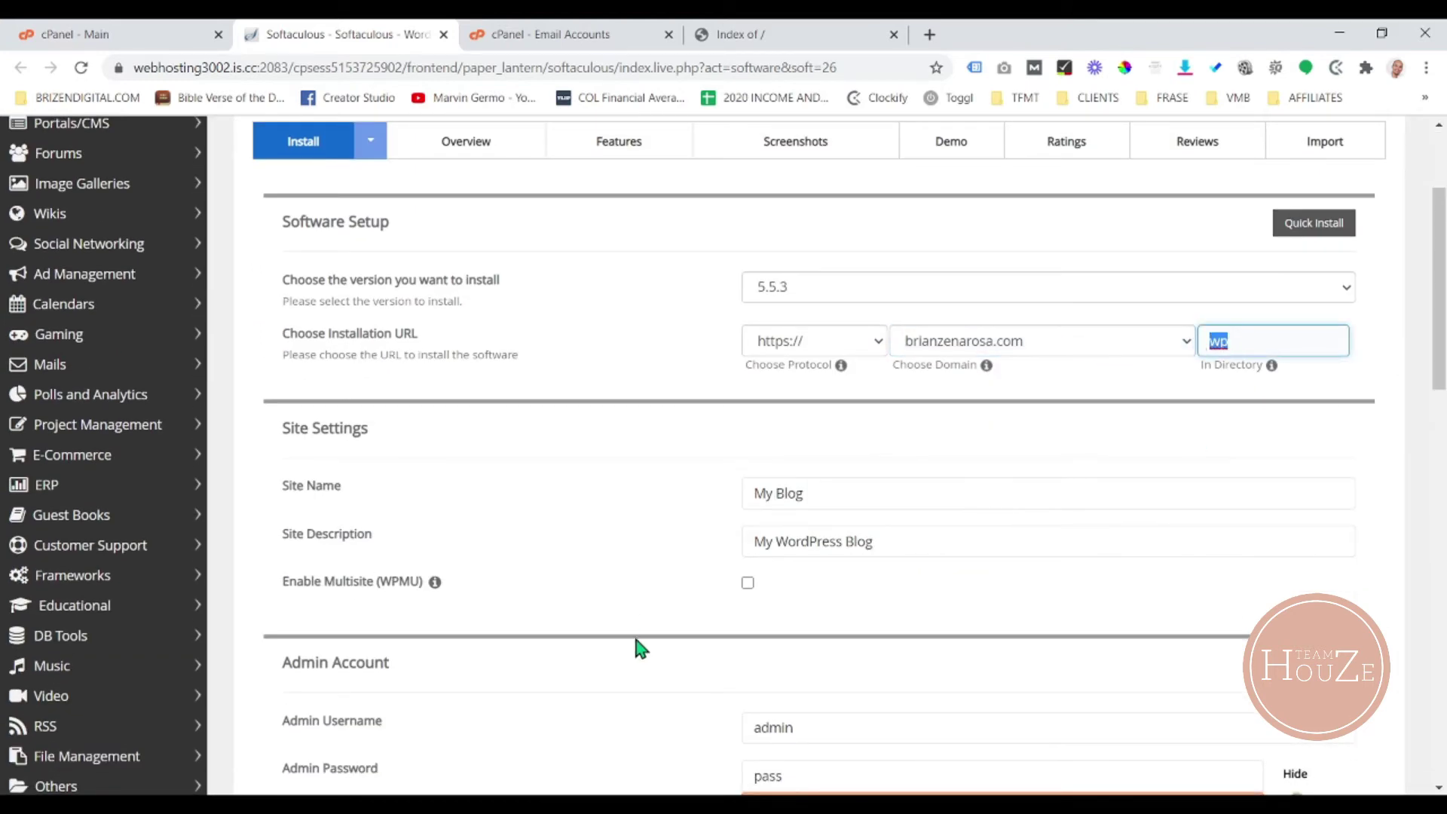
key("BackSpace")
Step: Replace the default My Blog site name with the owner's name and select the description
left_click(825, 494)
triple_click(827, 493)
scroll(818, 633, "down", 1)
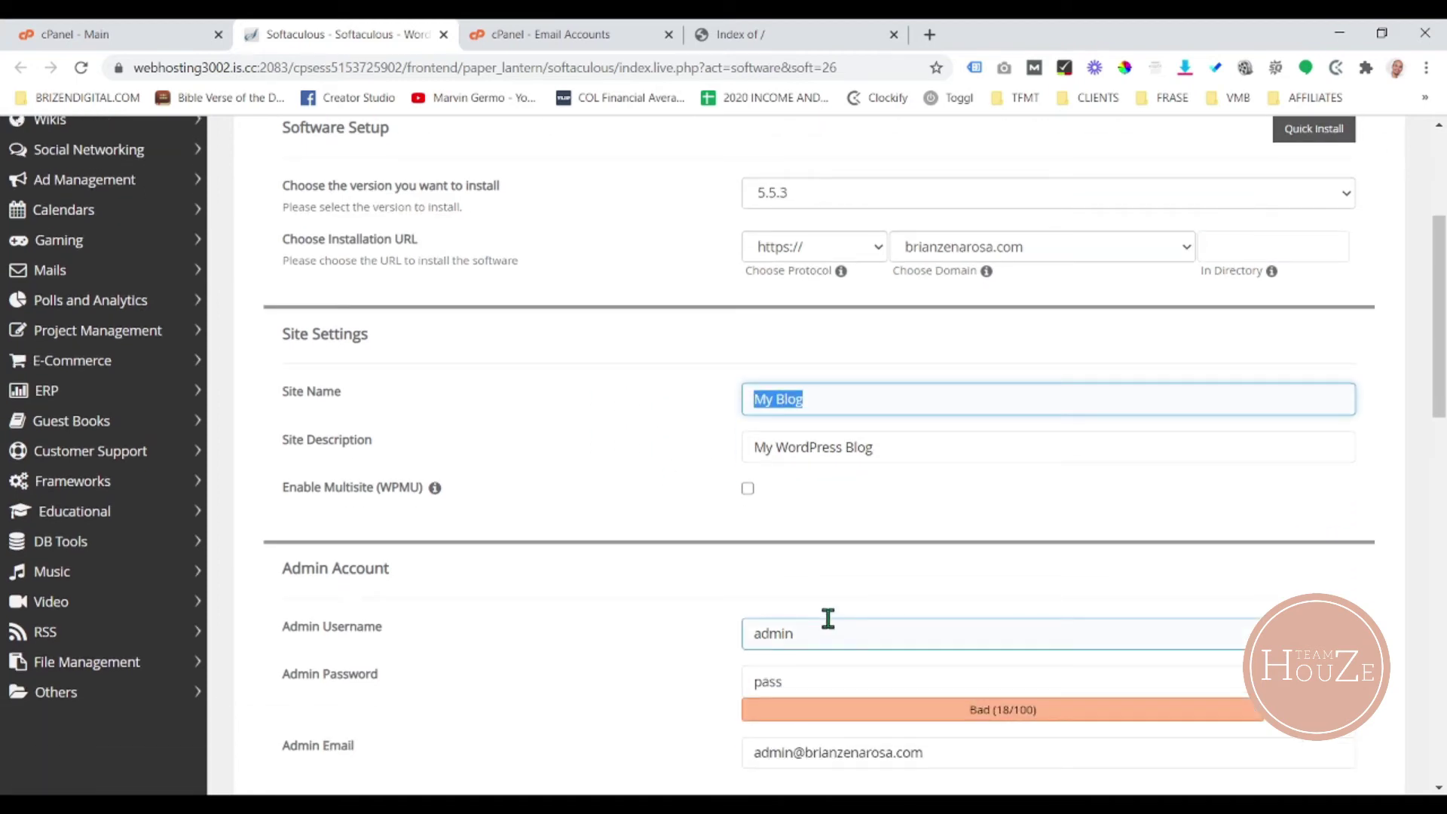
type("Brian Zenarosa")
left_click(846, 446)
triple_click(846, 446)
type("W")
key("BackSpace")
Step: Set the site description to 'SEO and Web Design Service'
type("SEO and Web Design Service")
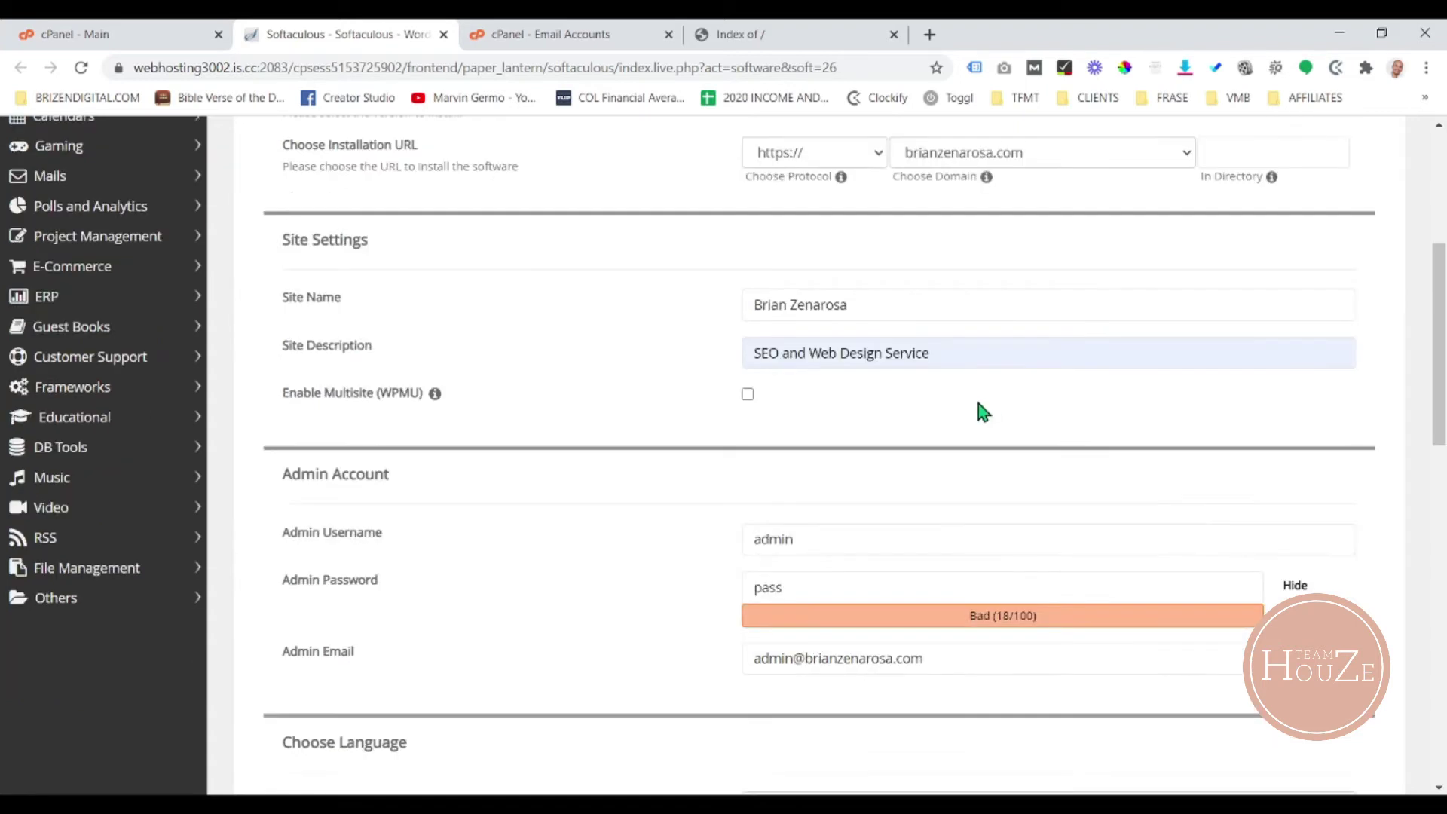
scroll(919, 384, "up", 1)
scroll(866, 383, "down", 4)
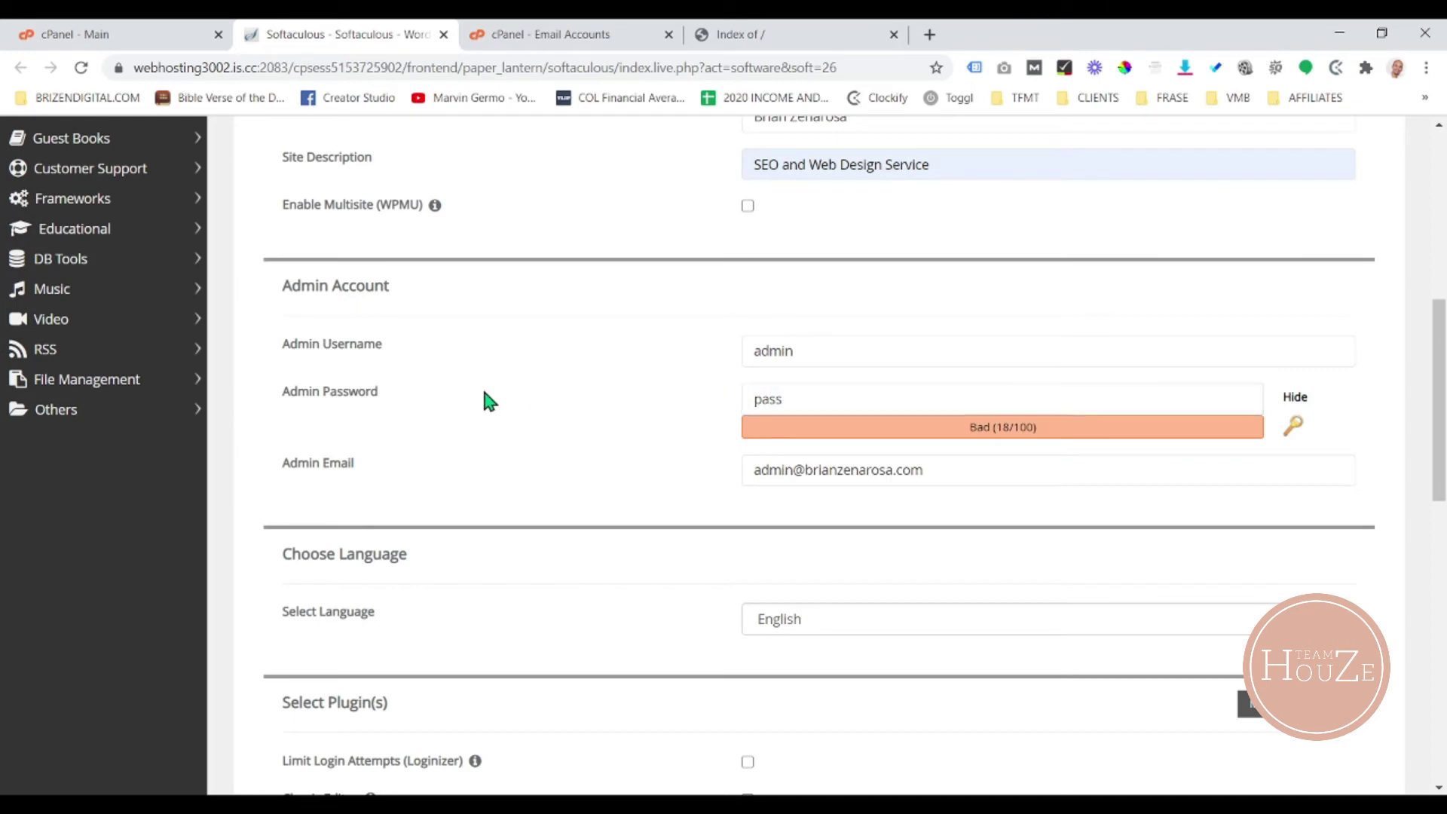
Step: Replace the default admin username and enter a strong admin password
triple_click(830, 355)
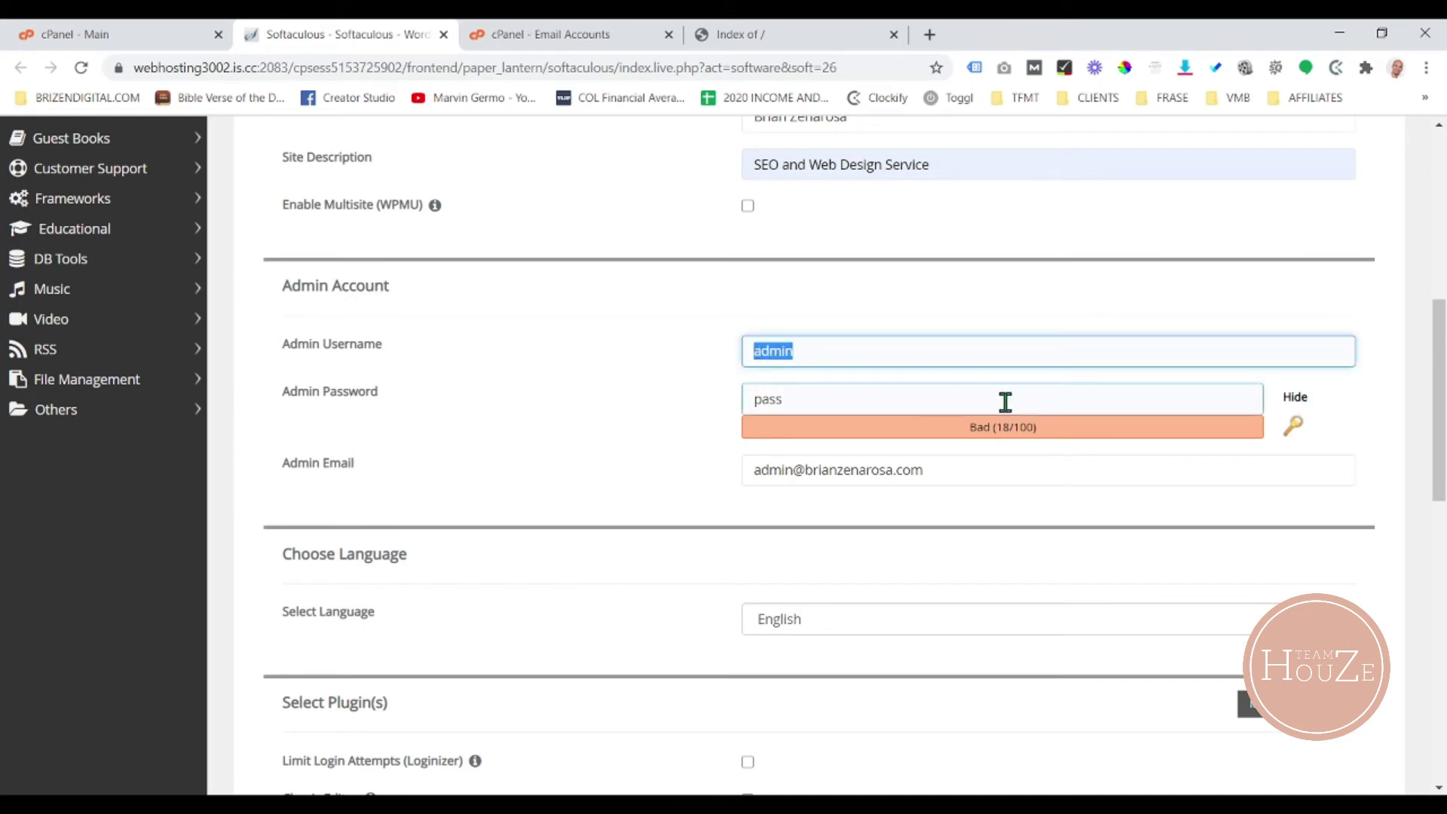
type("brian")
triple_click(842, 398)
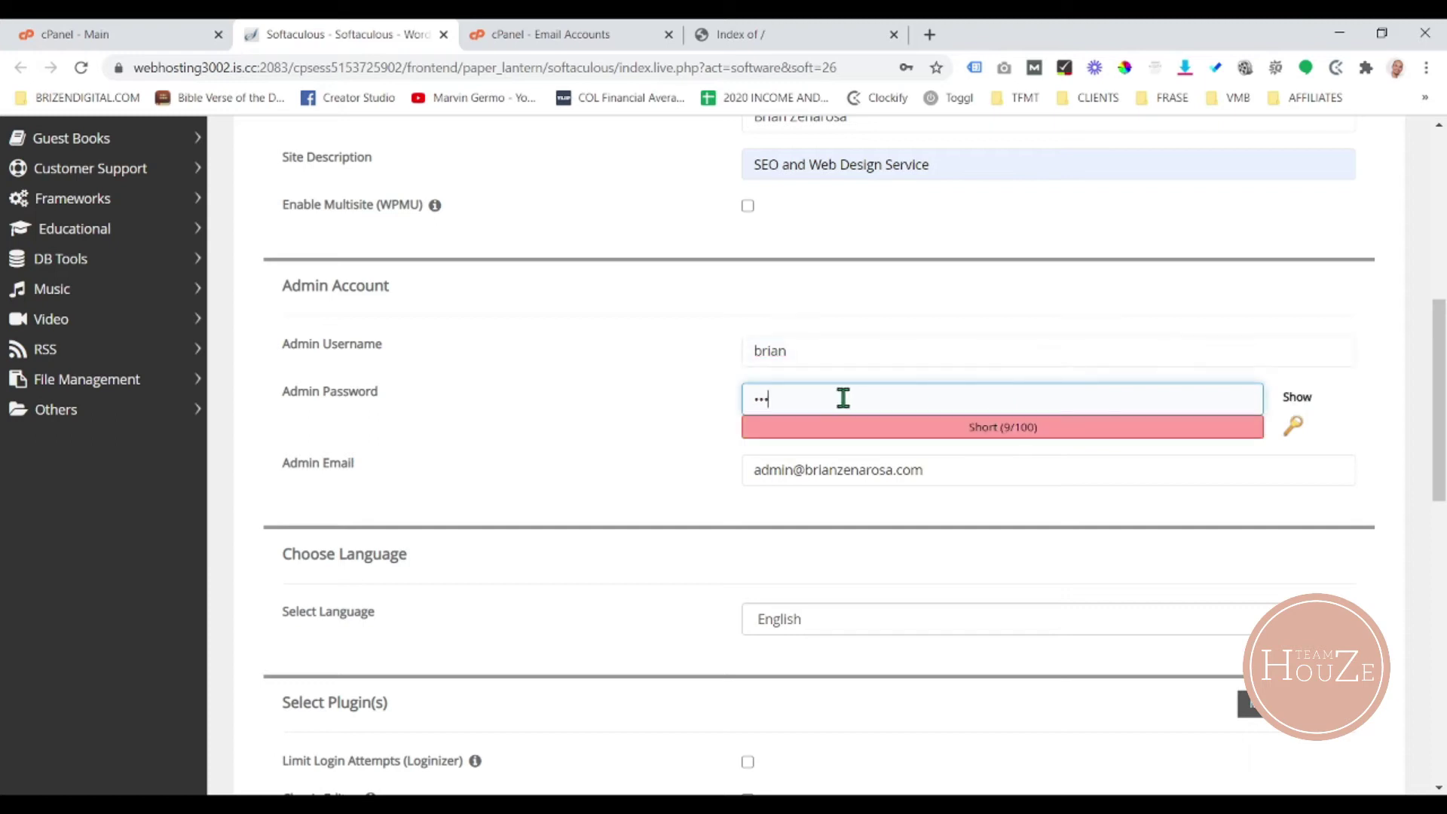
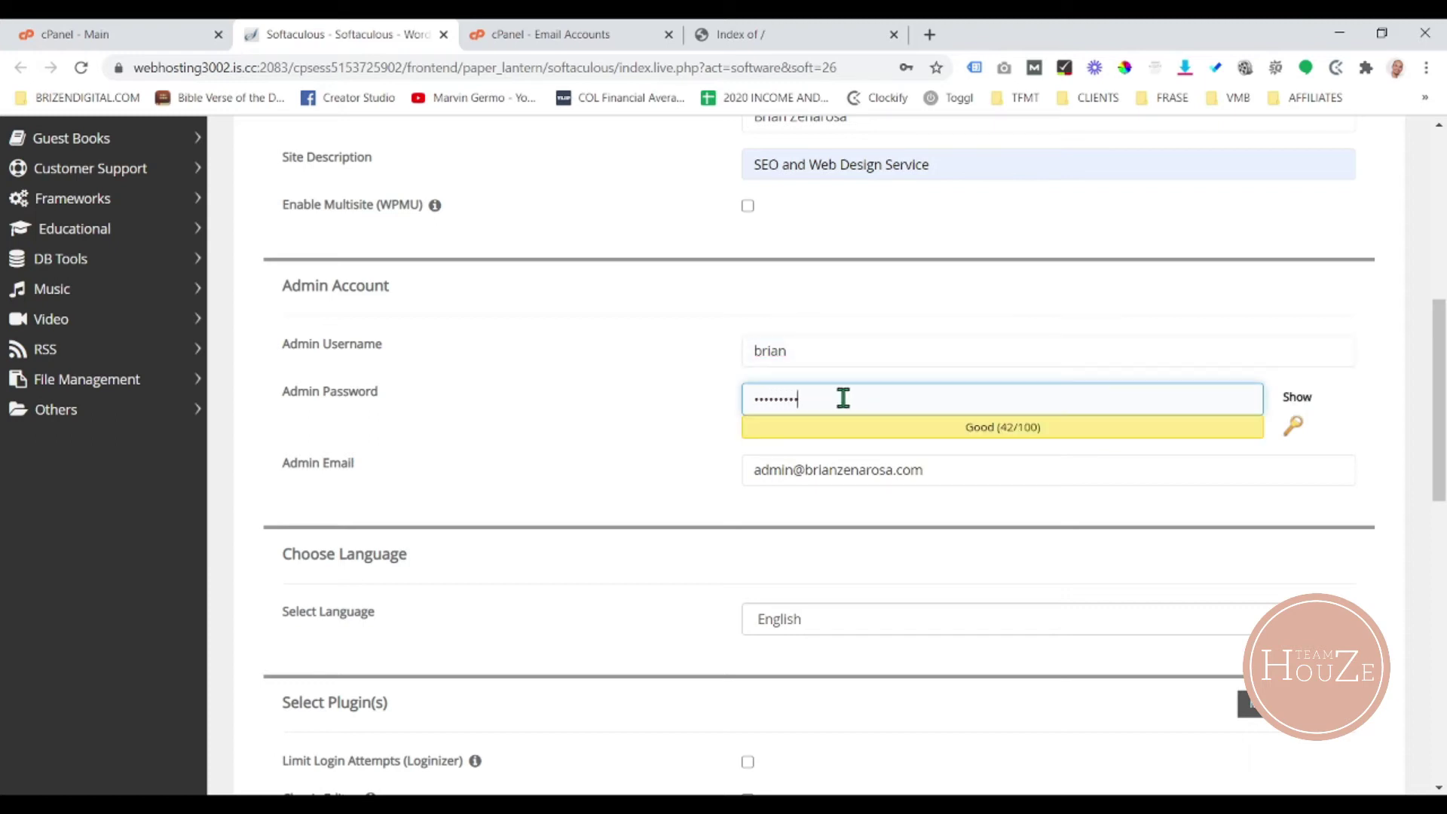
Step: Change the admin email to the new mailbox and review the themes down to Install
scroll(832, 437, "down", 1)
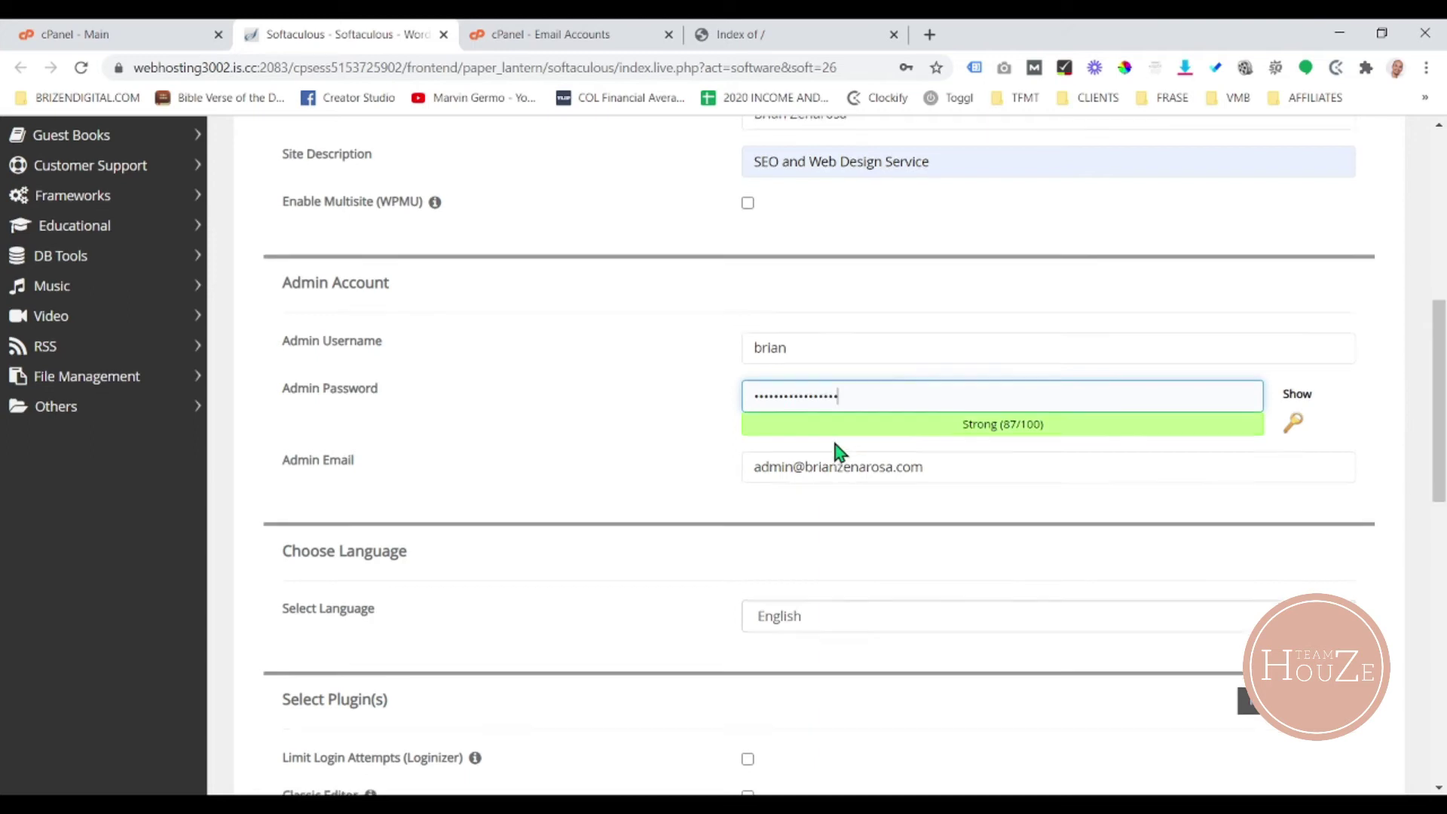
left_click_drag(792, 376, 682, 386)
type("ceo")
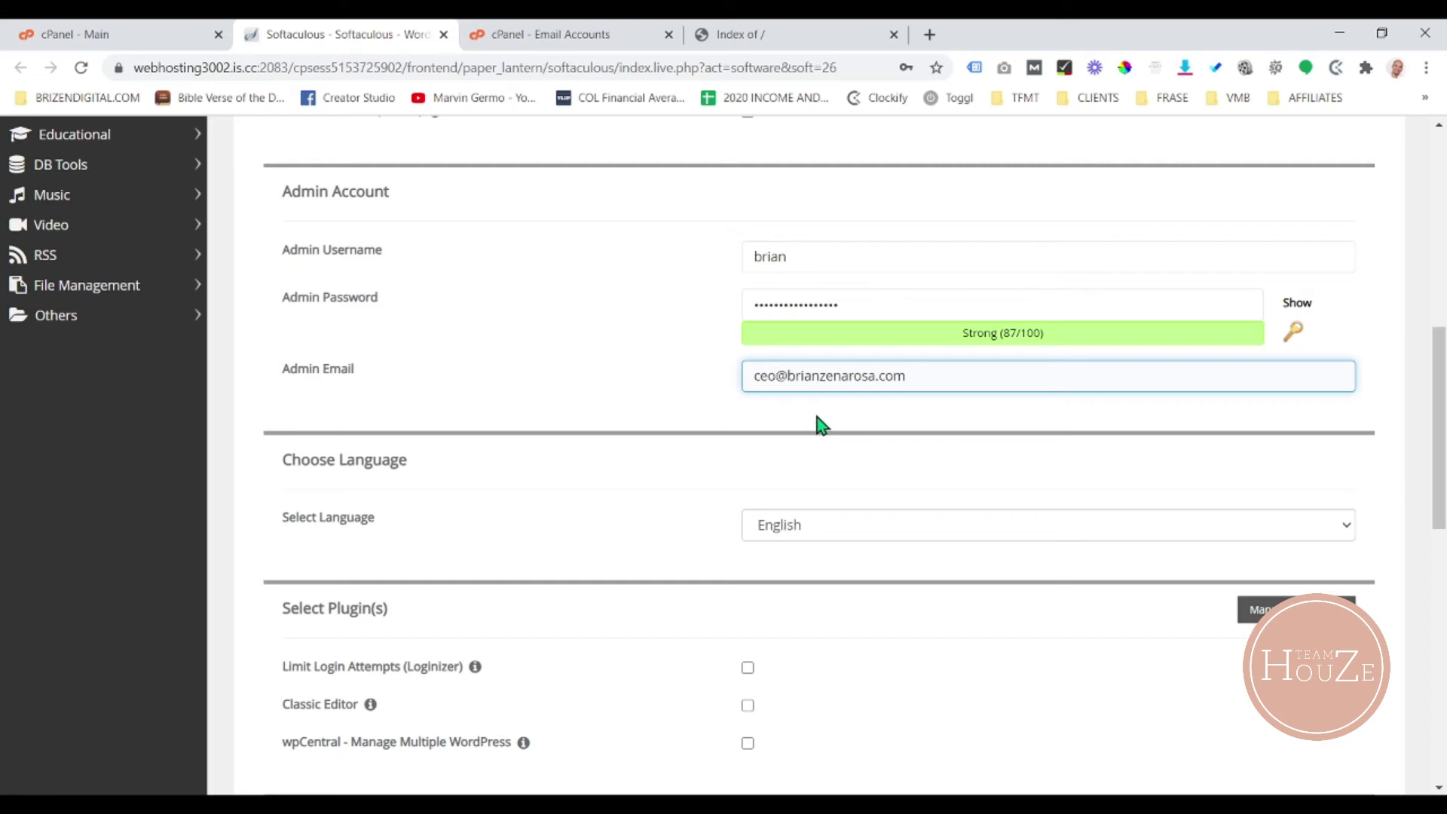
scroll(810, 422, "down", 4)
scroll(829, 418, "up", 3)
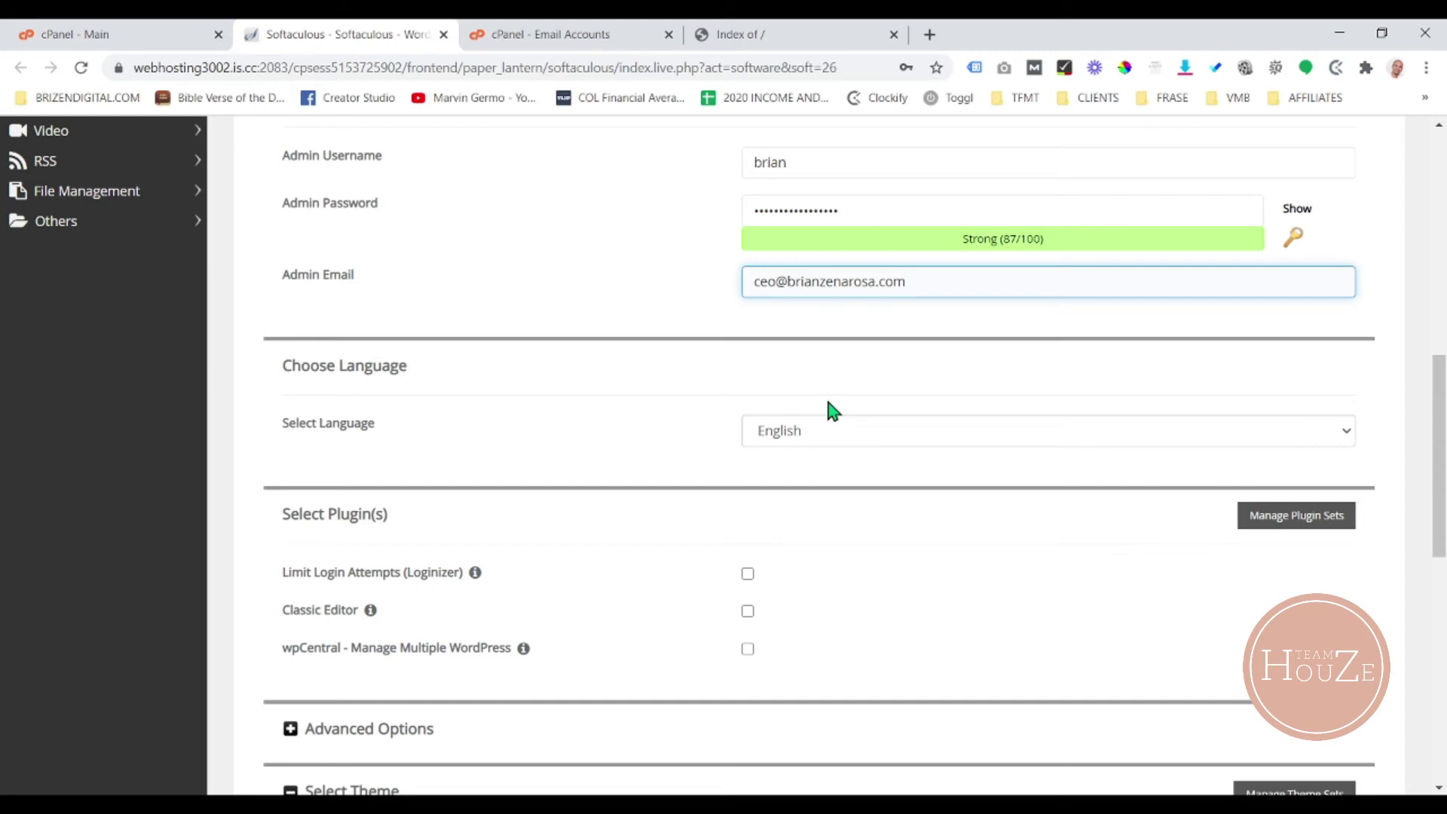
scroll(826, 407, "down", 5)
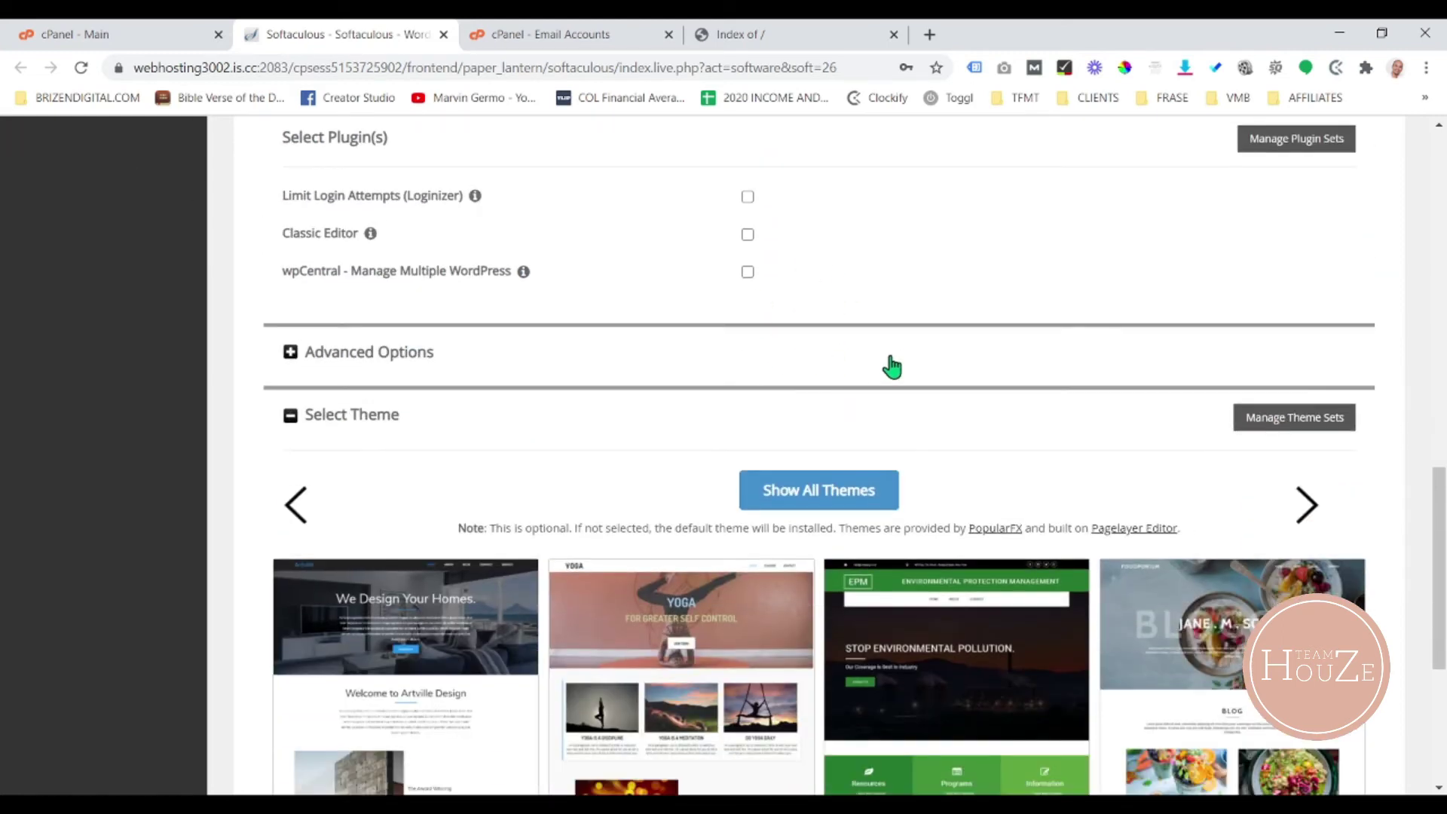
scroll(891, 366, "down", 5)
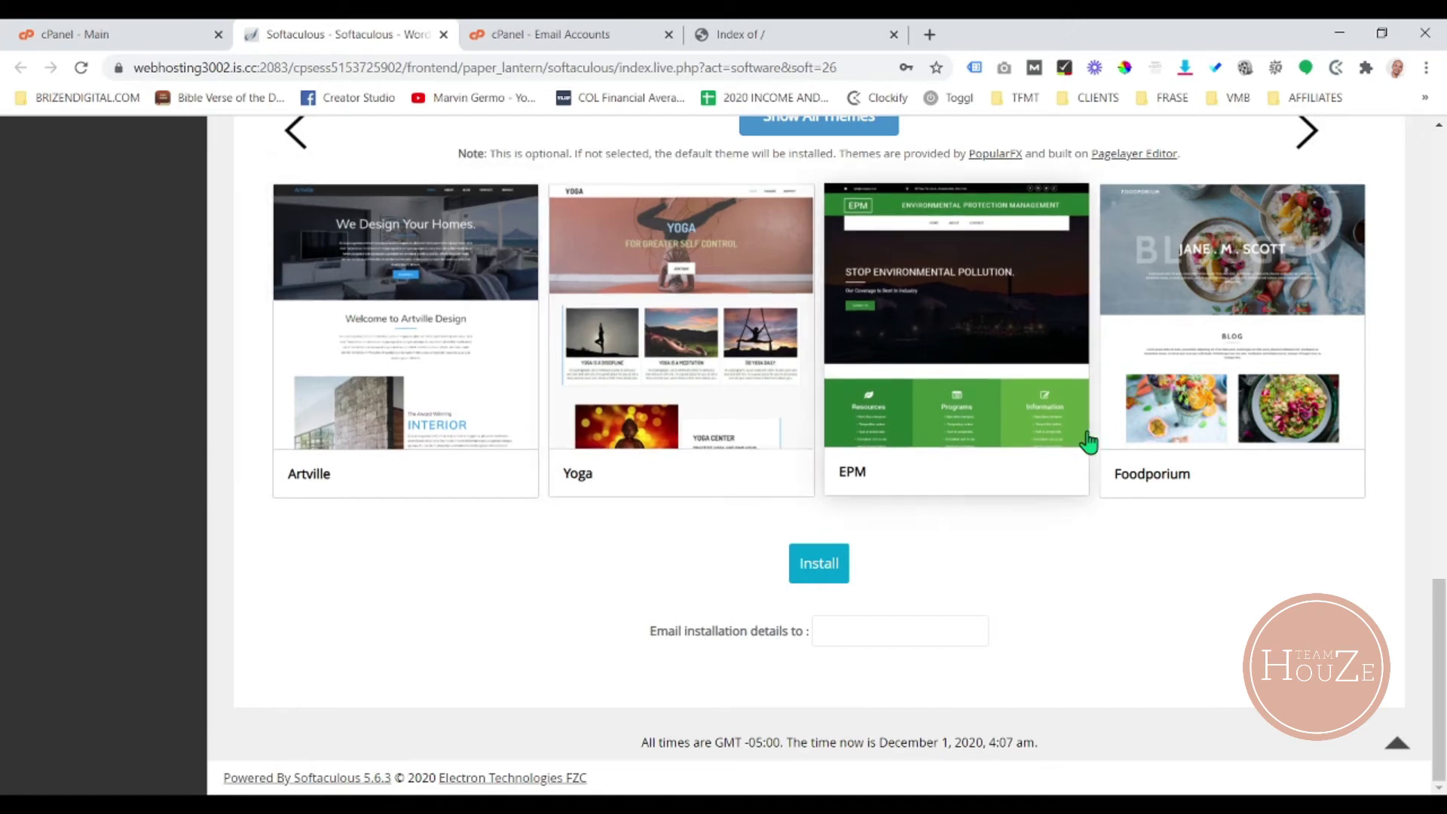
scroll(859, 643, "up", 3)
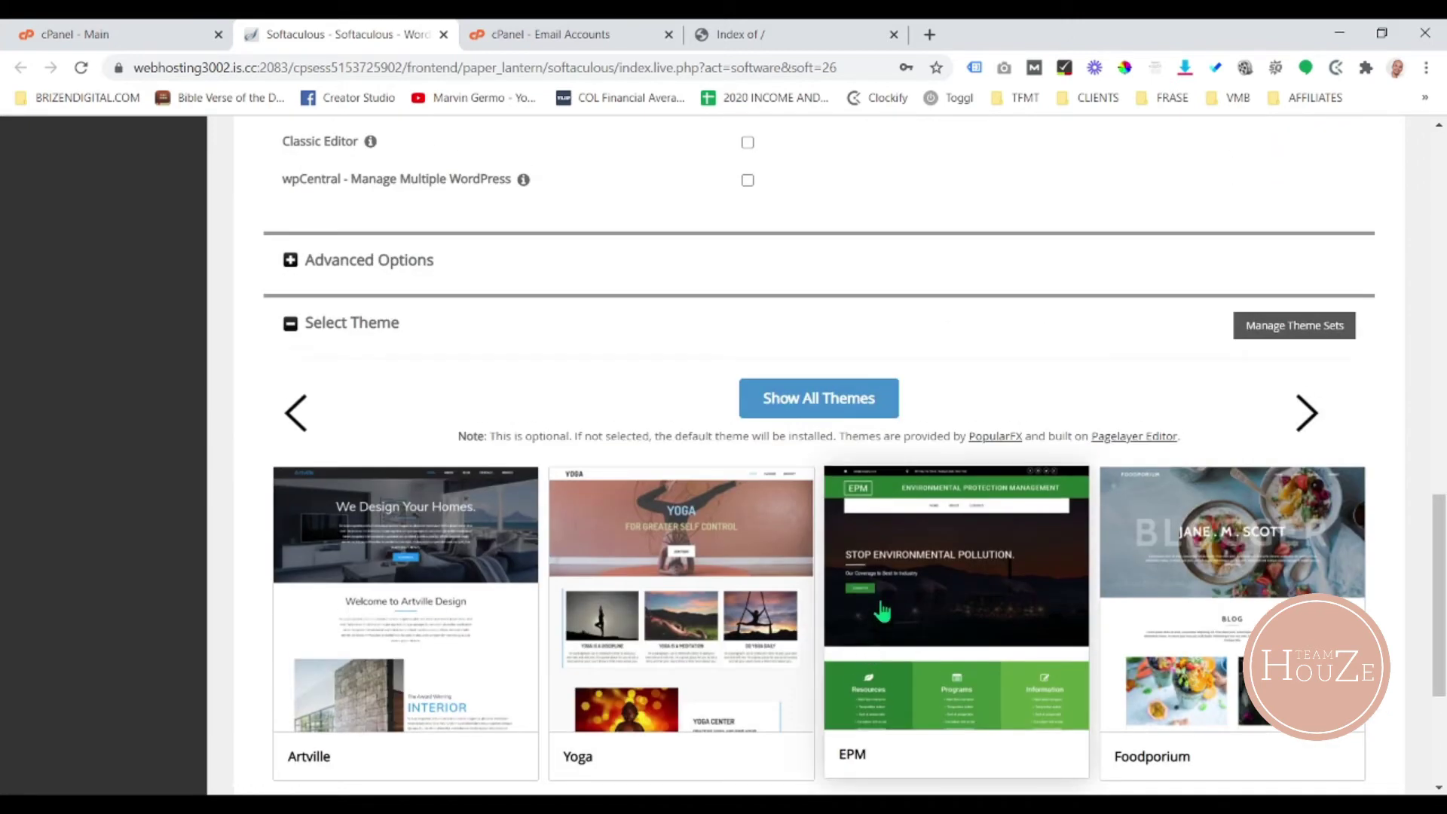
scroll(881, 607, "down", 3)
scroll(883, 606, "up", 3)
scroll(883, 603, "down", 3)
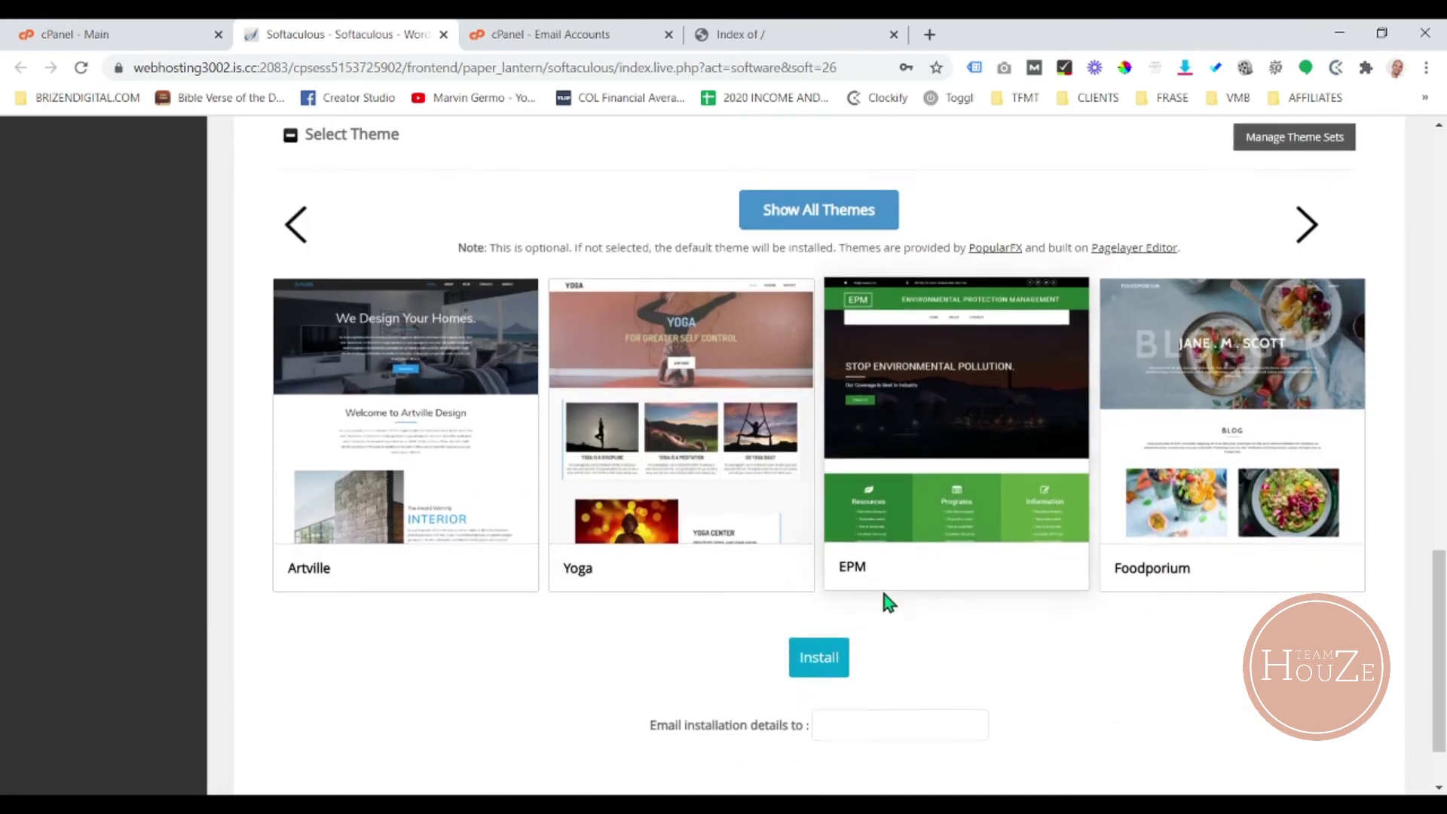
Step: Install WordPress to the domain root, declining LastPass's offer to save the password
left_click(822, 561)
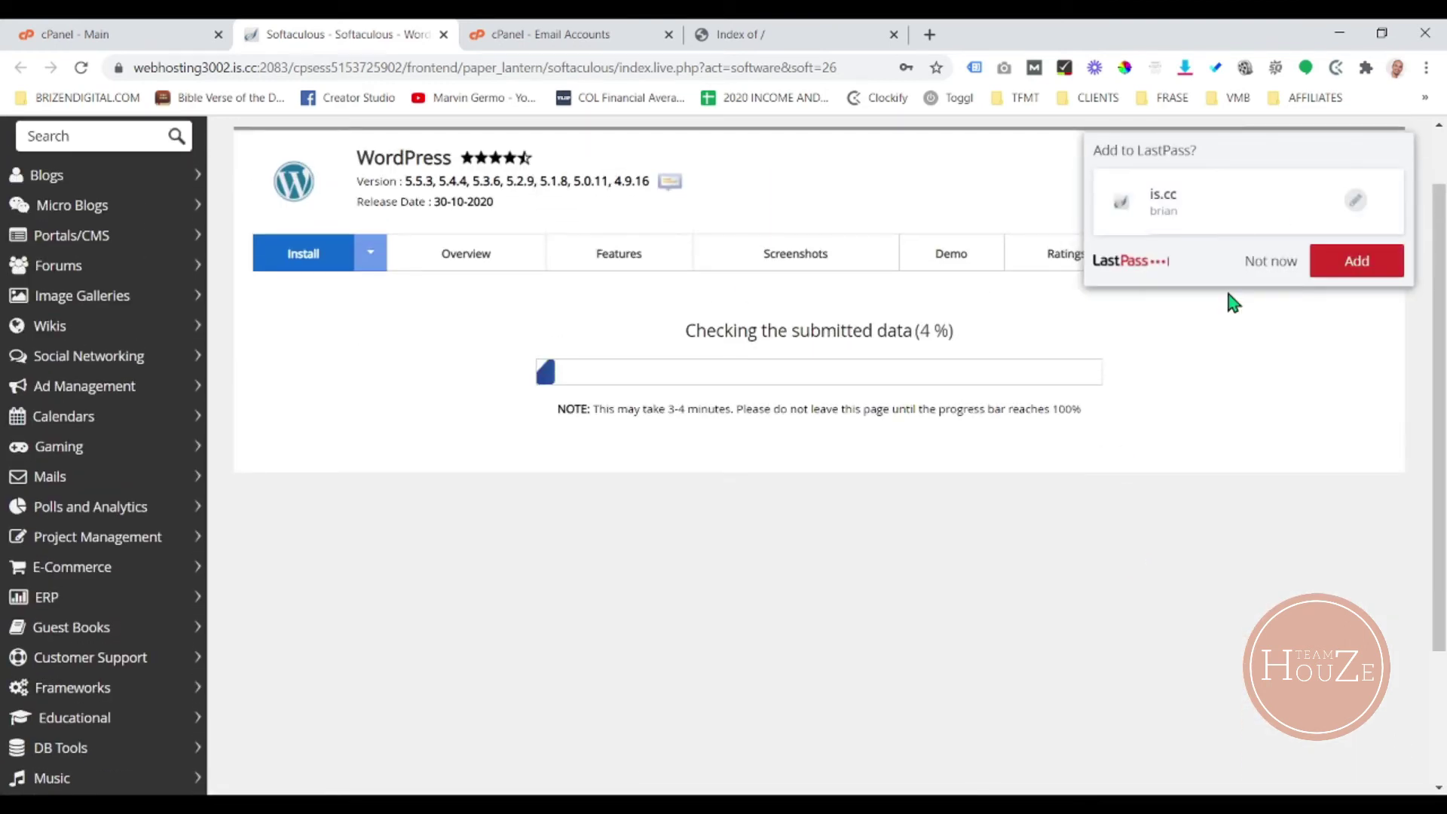
left_click(1265, 263)
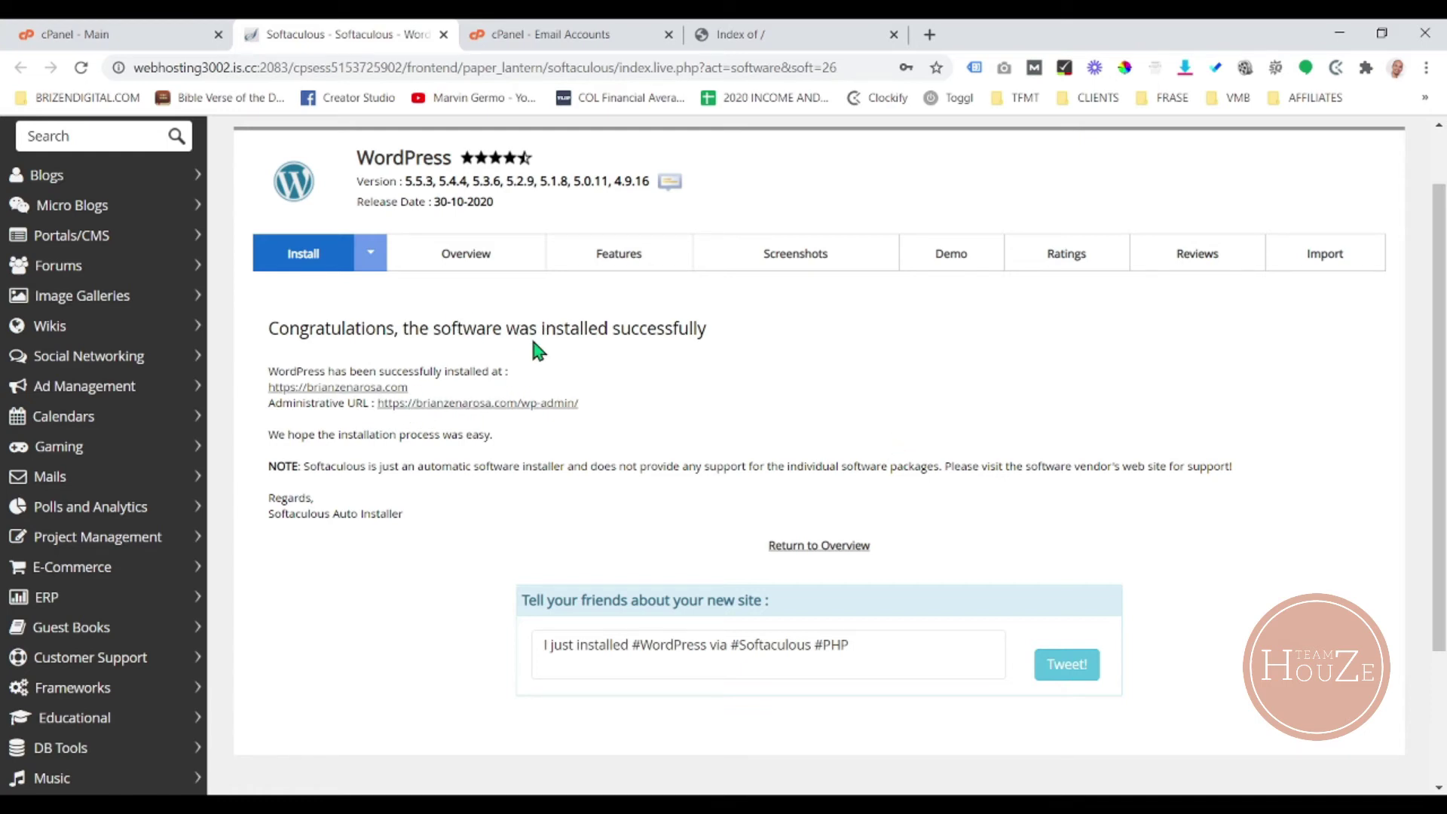
Step: View the new site's Hello world! homepage, then select the Administrative URL on the confirmation
left_click(324, 387)
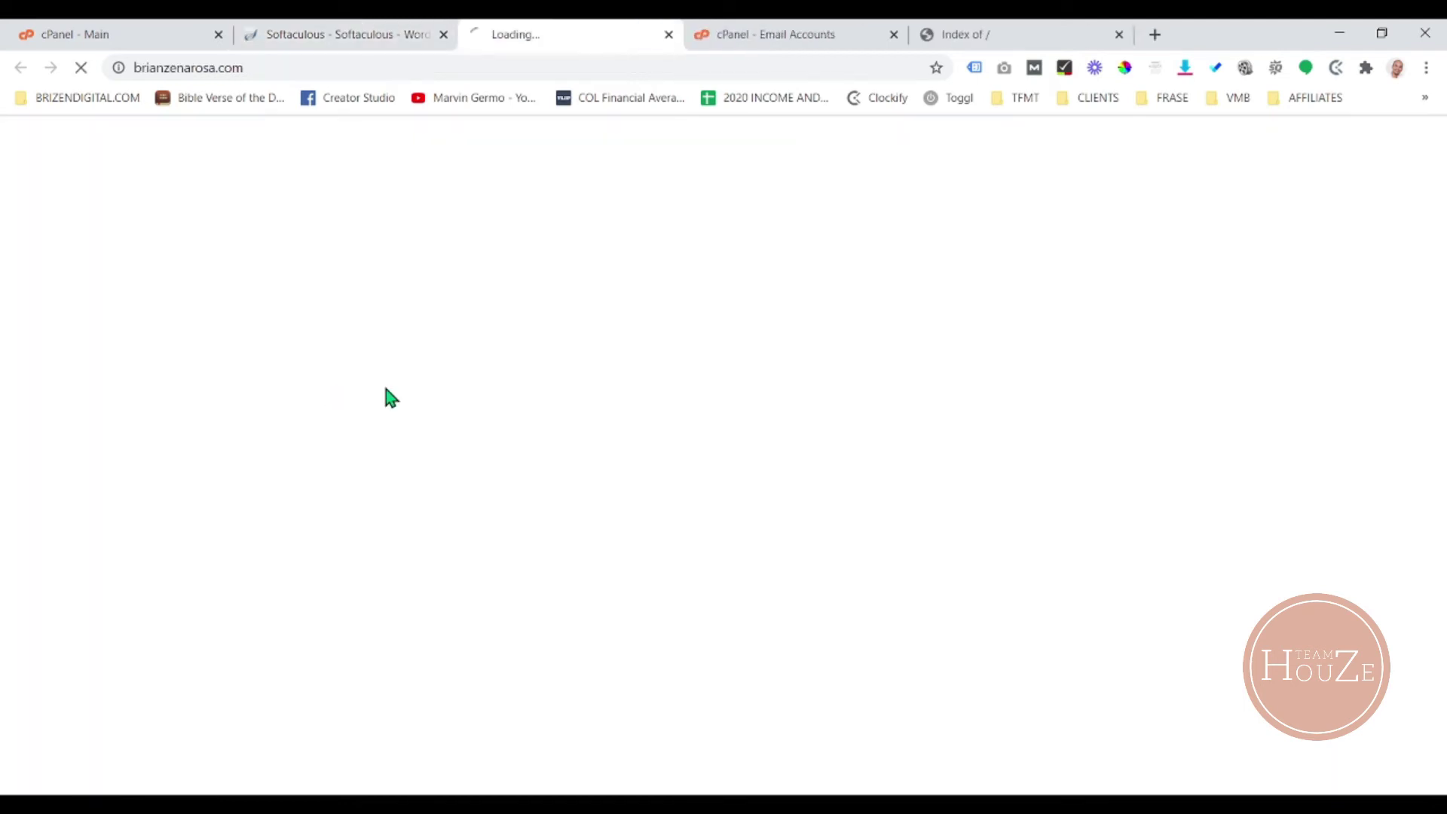
scroll(517, 281, "down", 1)
scroll(805, 123, "up", 1)
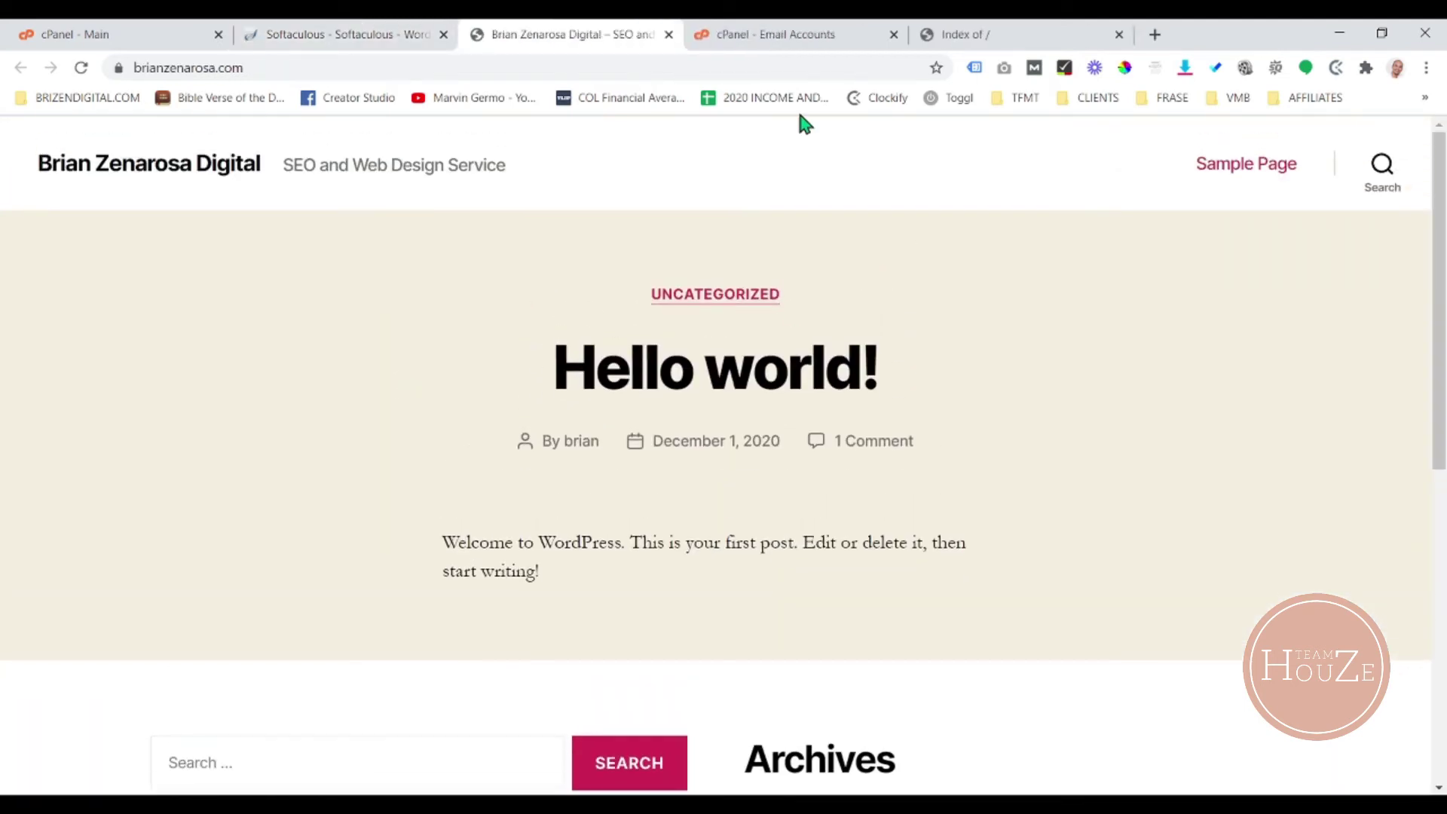
left_click(338, 36)
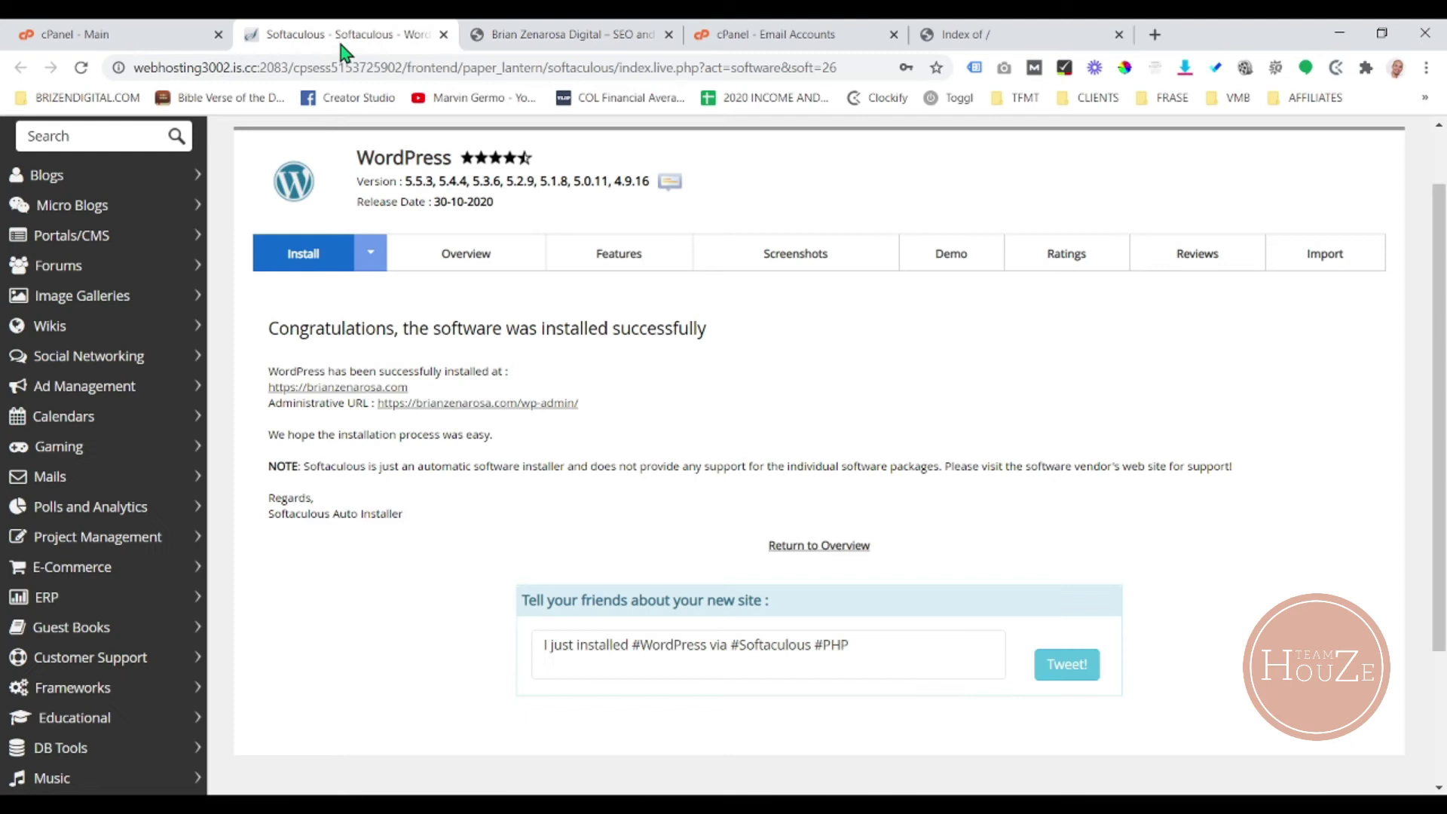
left_click_drag(590, 399, 376, 403)
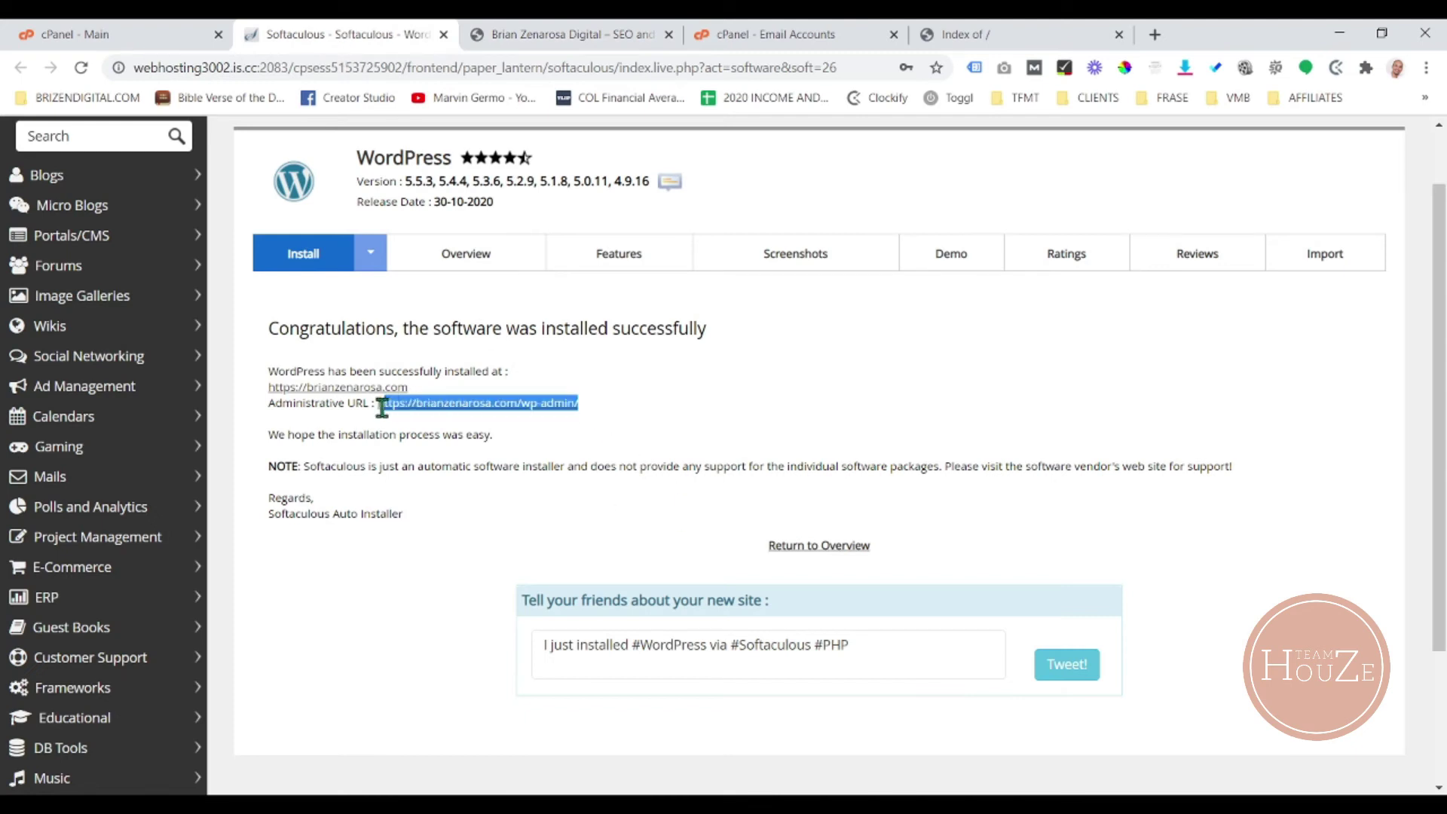
left_click(662, 419)
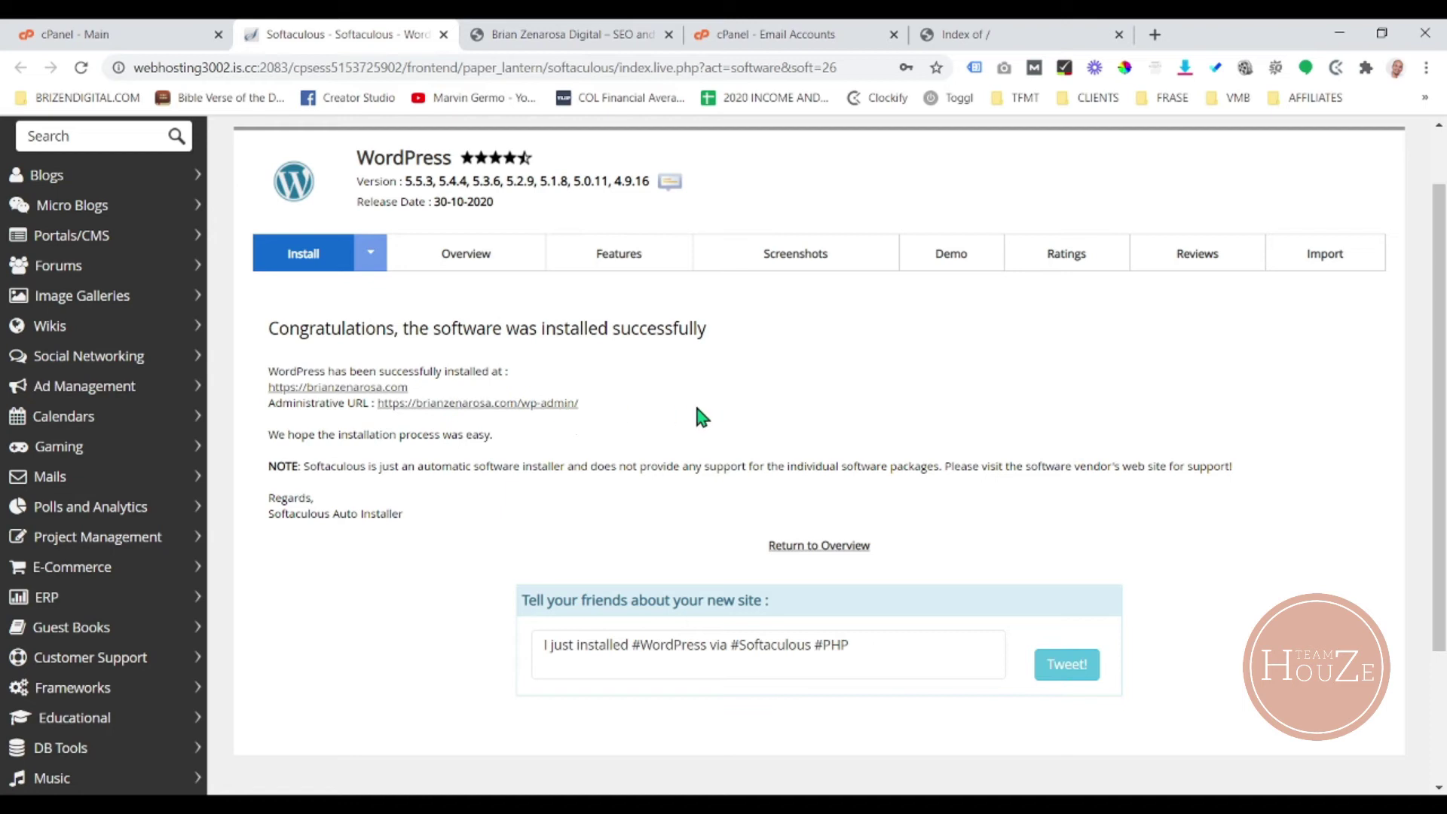
Step: Open the new site's wp-admin Dashboard in a new tab
left_click(556, 404)
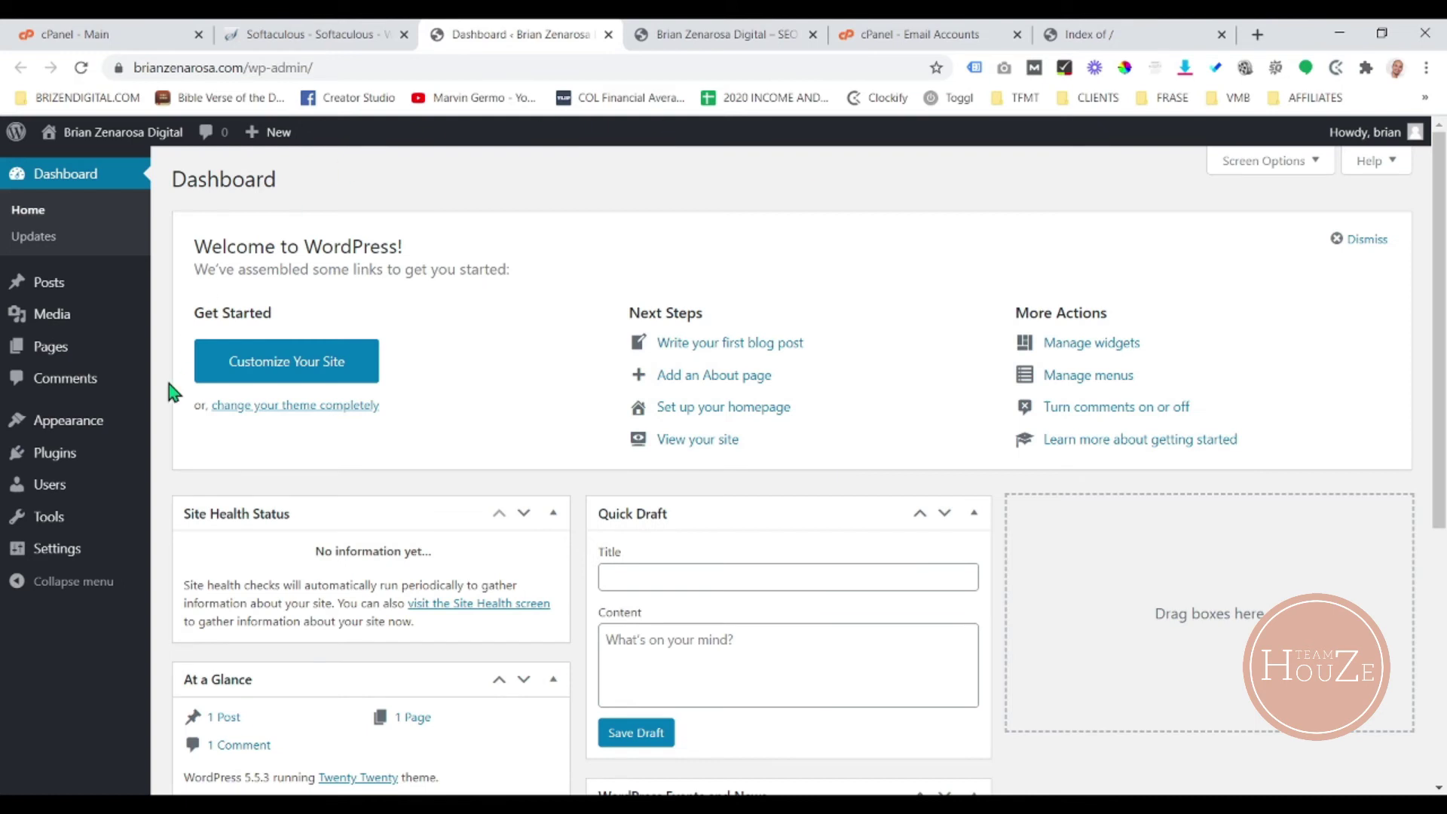
left_click(301, 36)
left_click(516, 34)
Step: Log out through the Howdy menu, close the login tab, and edit the site's address
left_click(1356, 132)
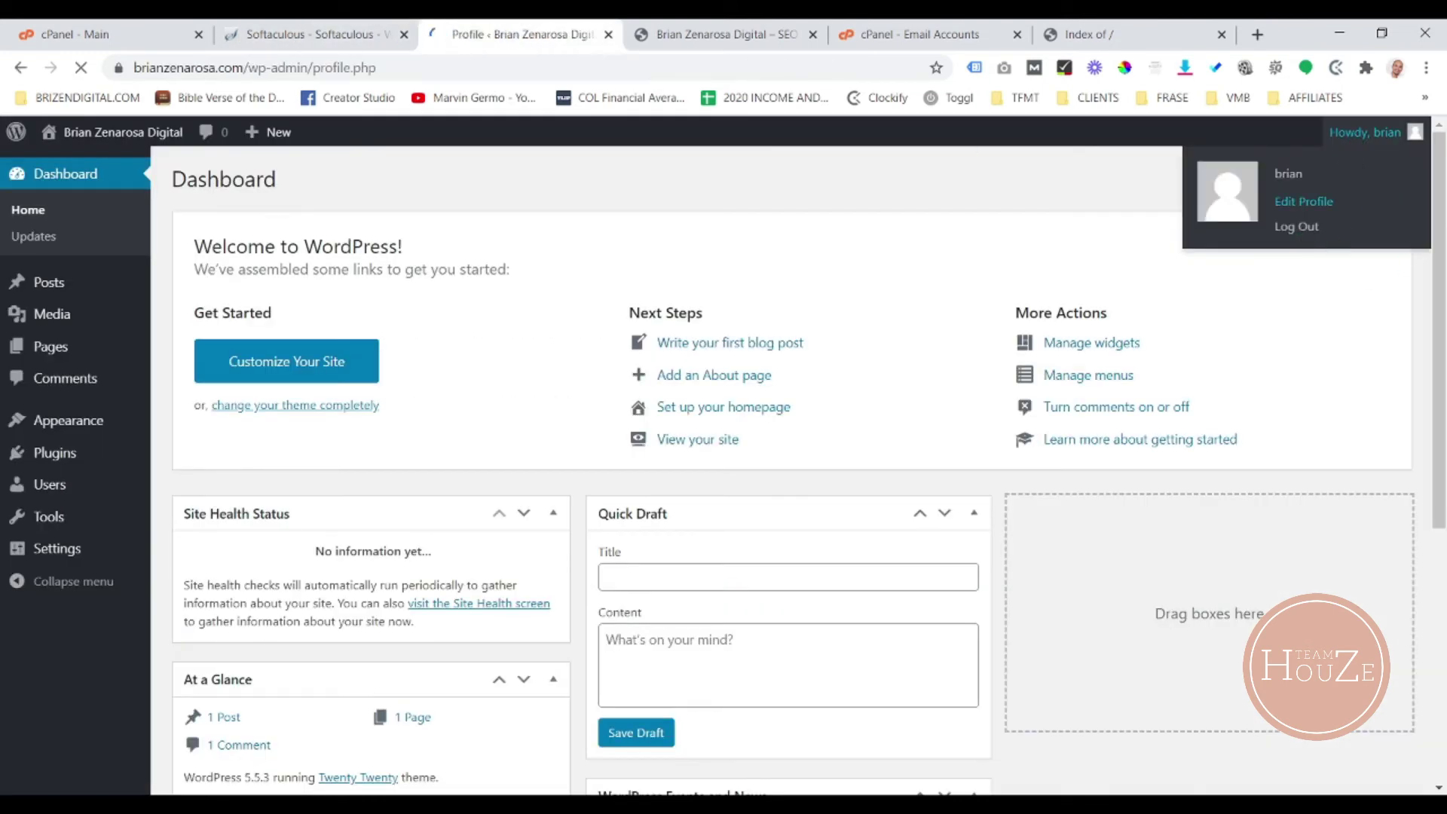
left_click(788, 527)
left_click(607, 34)
left_click(438, 68)
left_click(438, 67)
Step: Go to brianzenarosa.com/wp-admin after trying the login and backend paths
type("wp-")
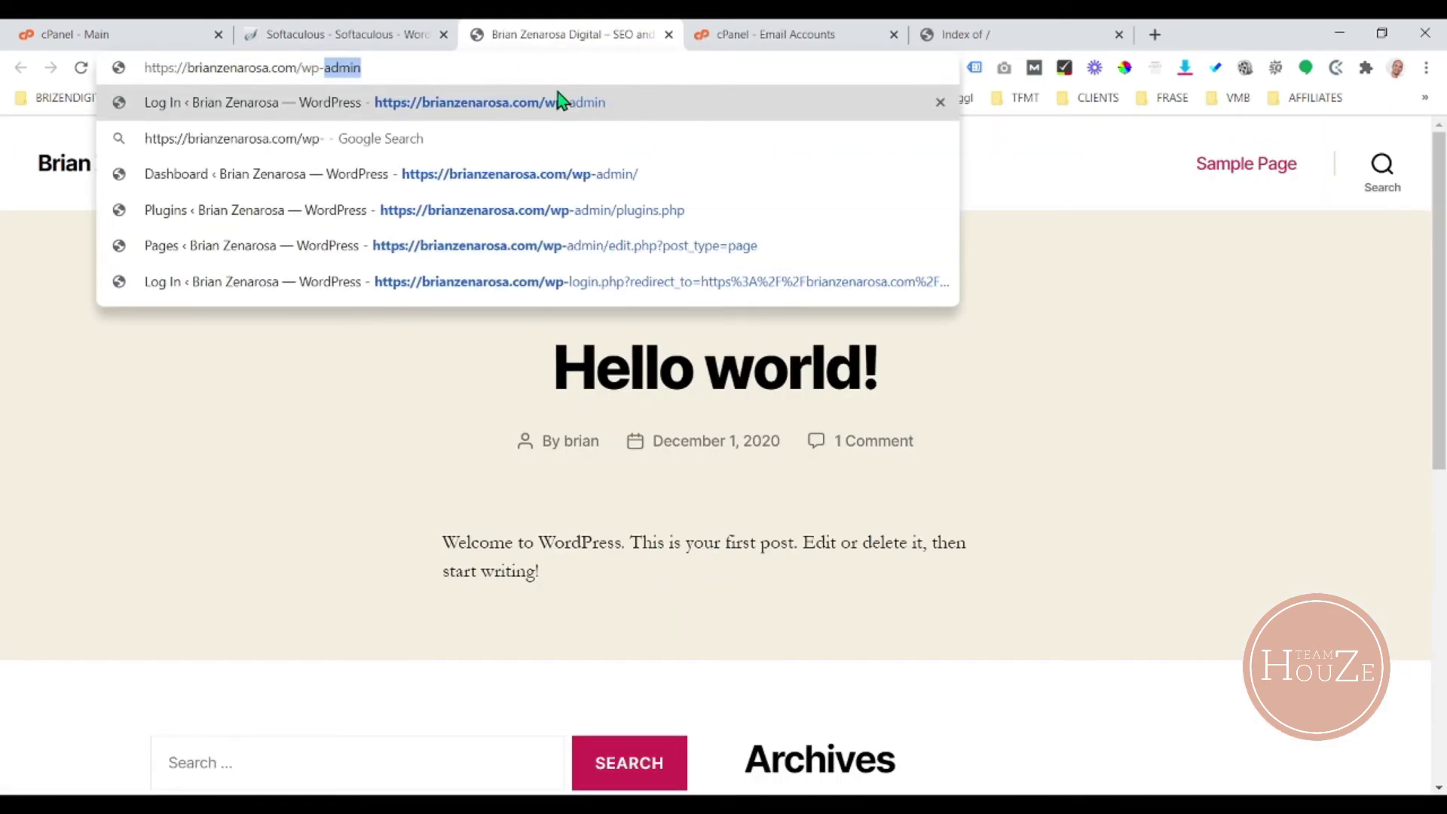
type("admin")
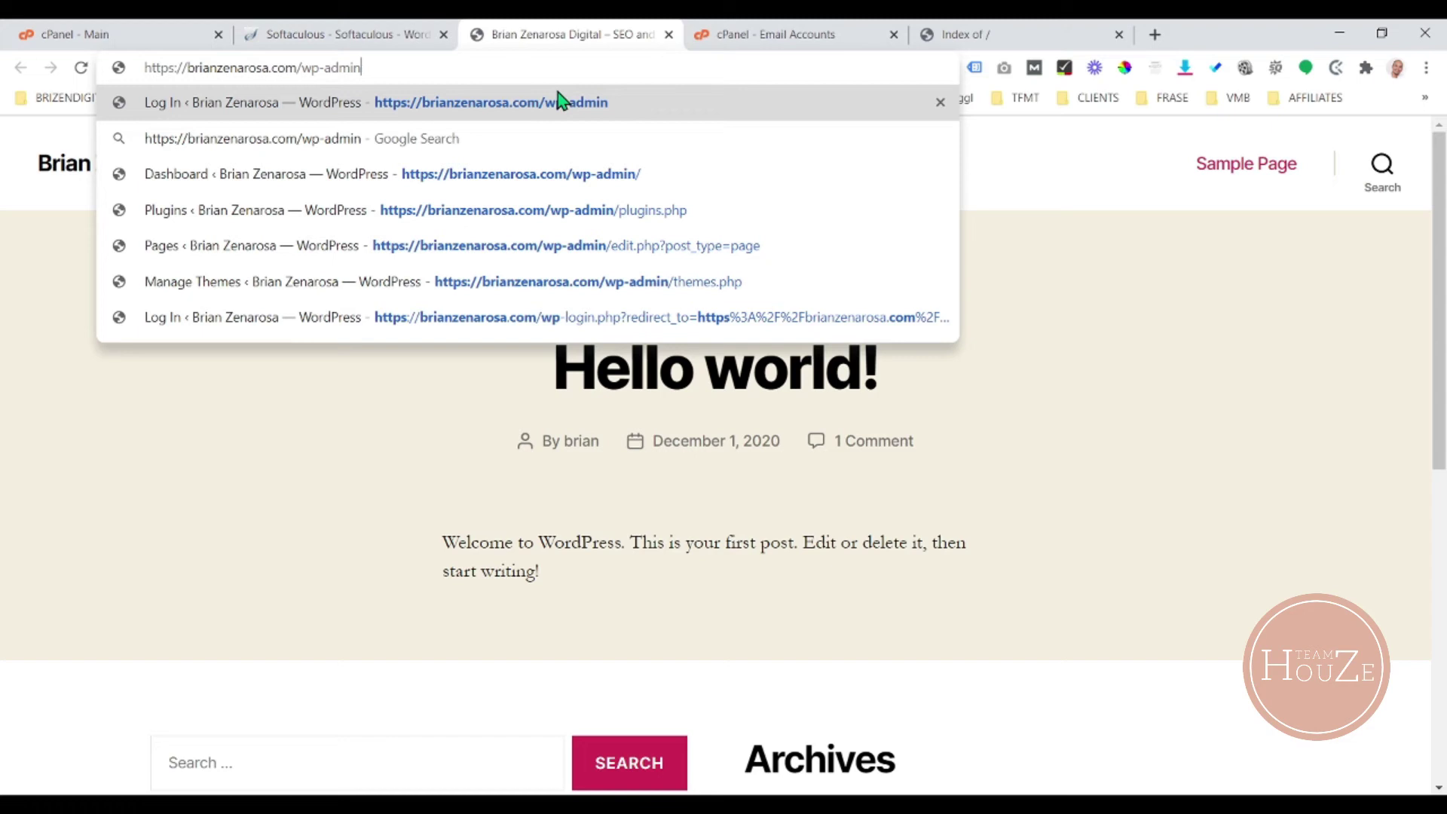
key("BackSpace")
key("BackSpace")
key("BackSpace")
key("BackSpace")
key("BackSpace")
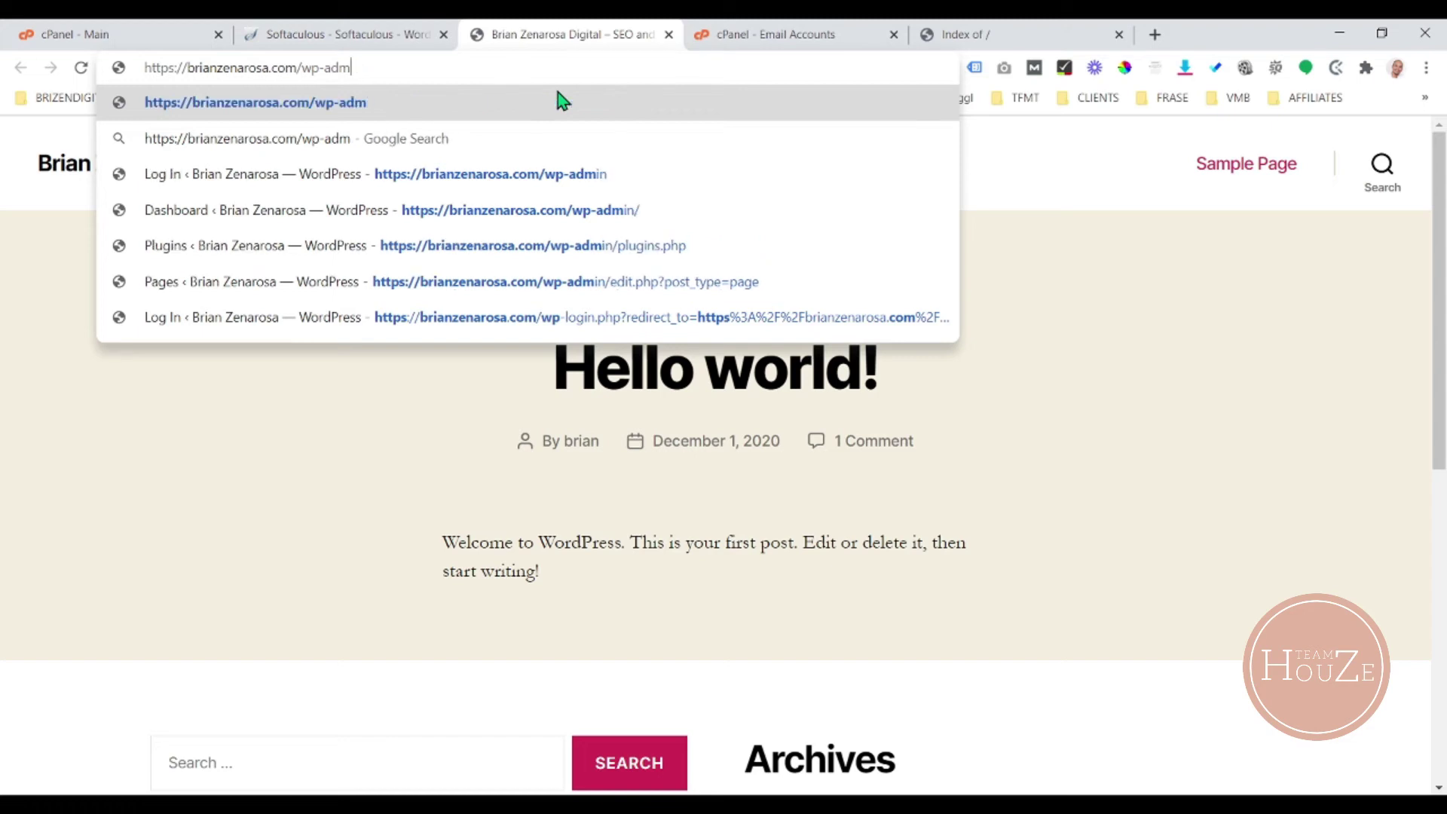
type("login")
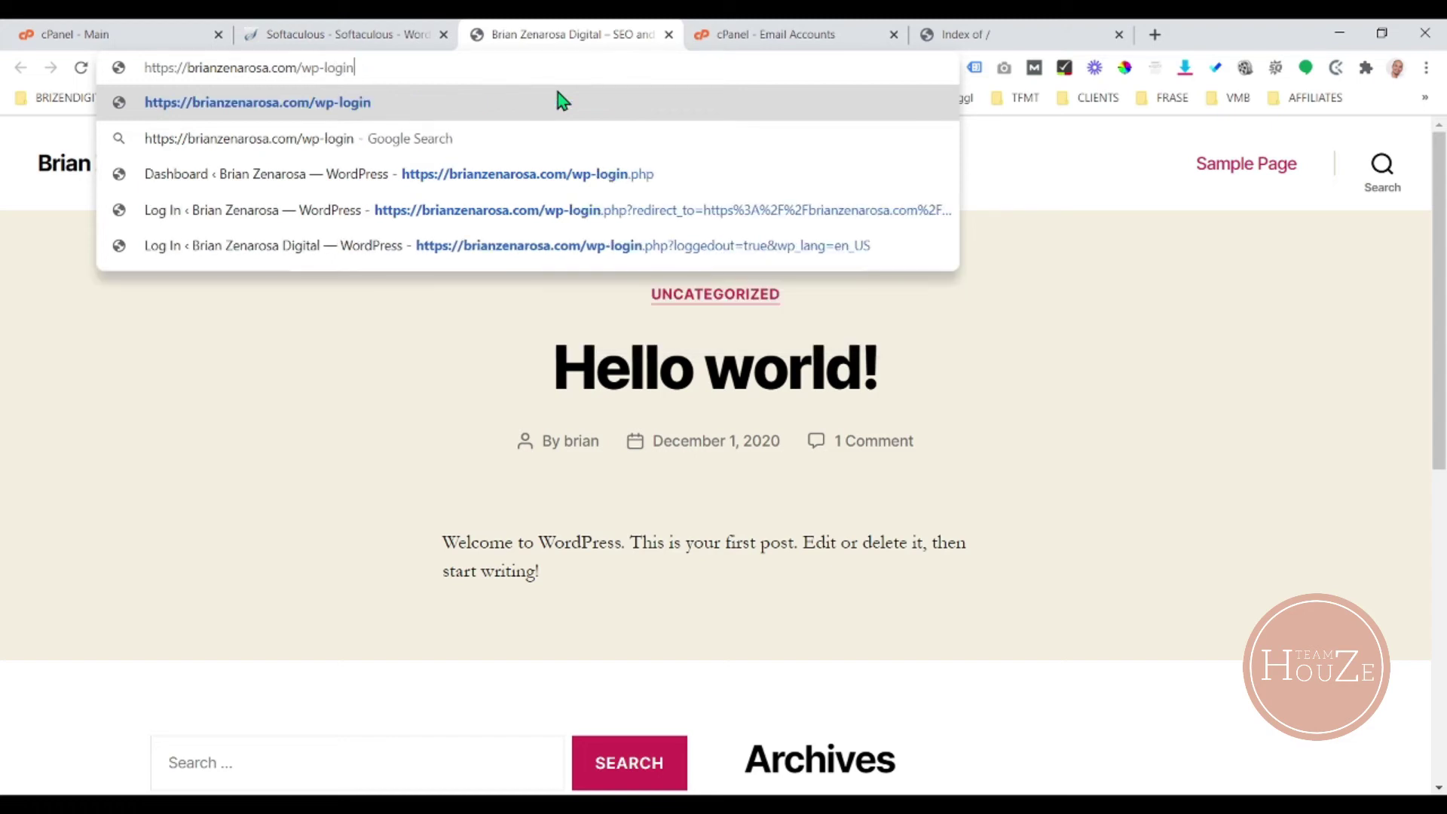
key("BackSpace")
key("BackSpace")
key("BackSpace")
key("BackSpace")
key("BackSpace")
key("BackSpace")
key("BackSpace")
key("BackSpace")
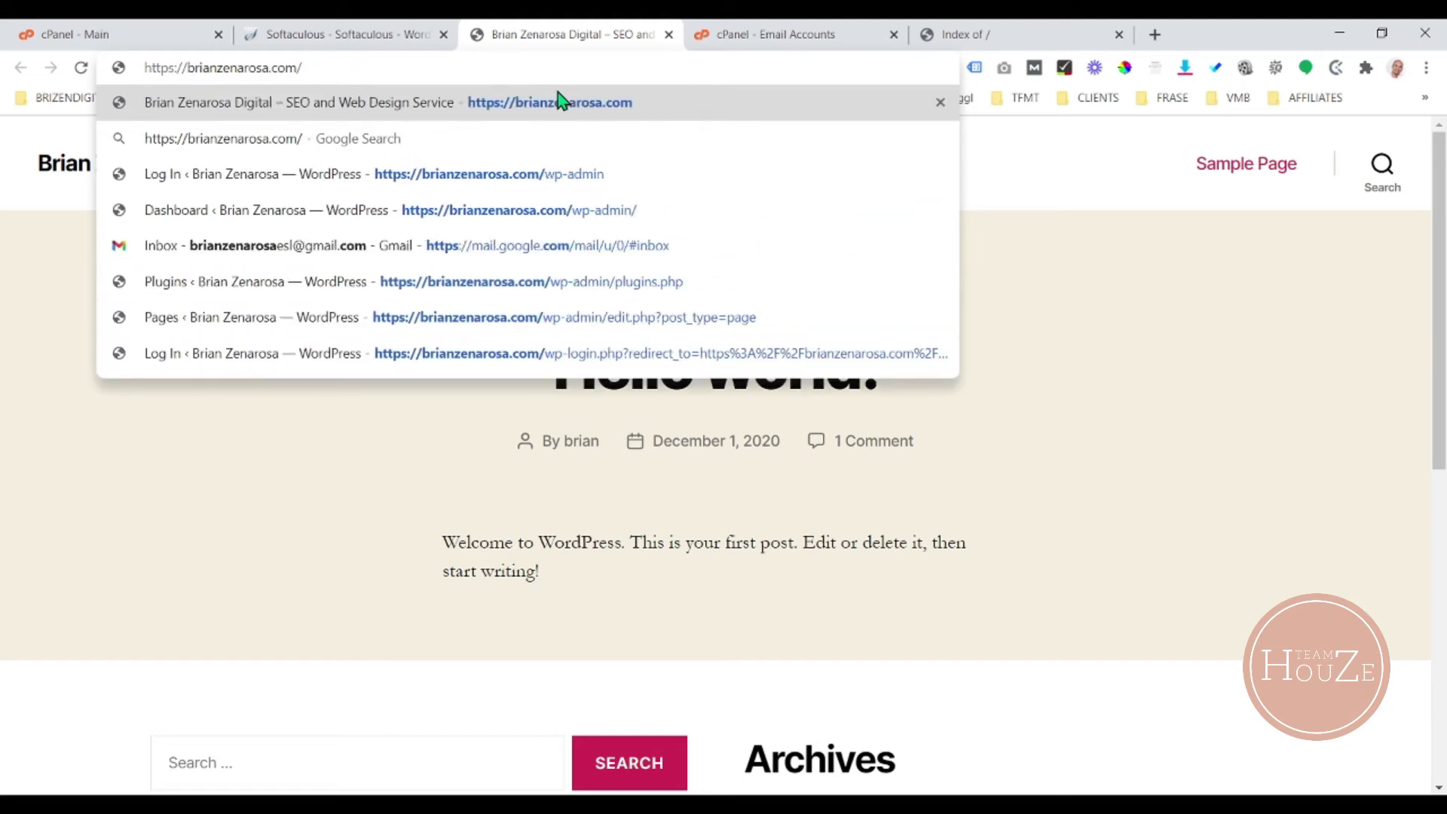
type("backend")
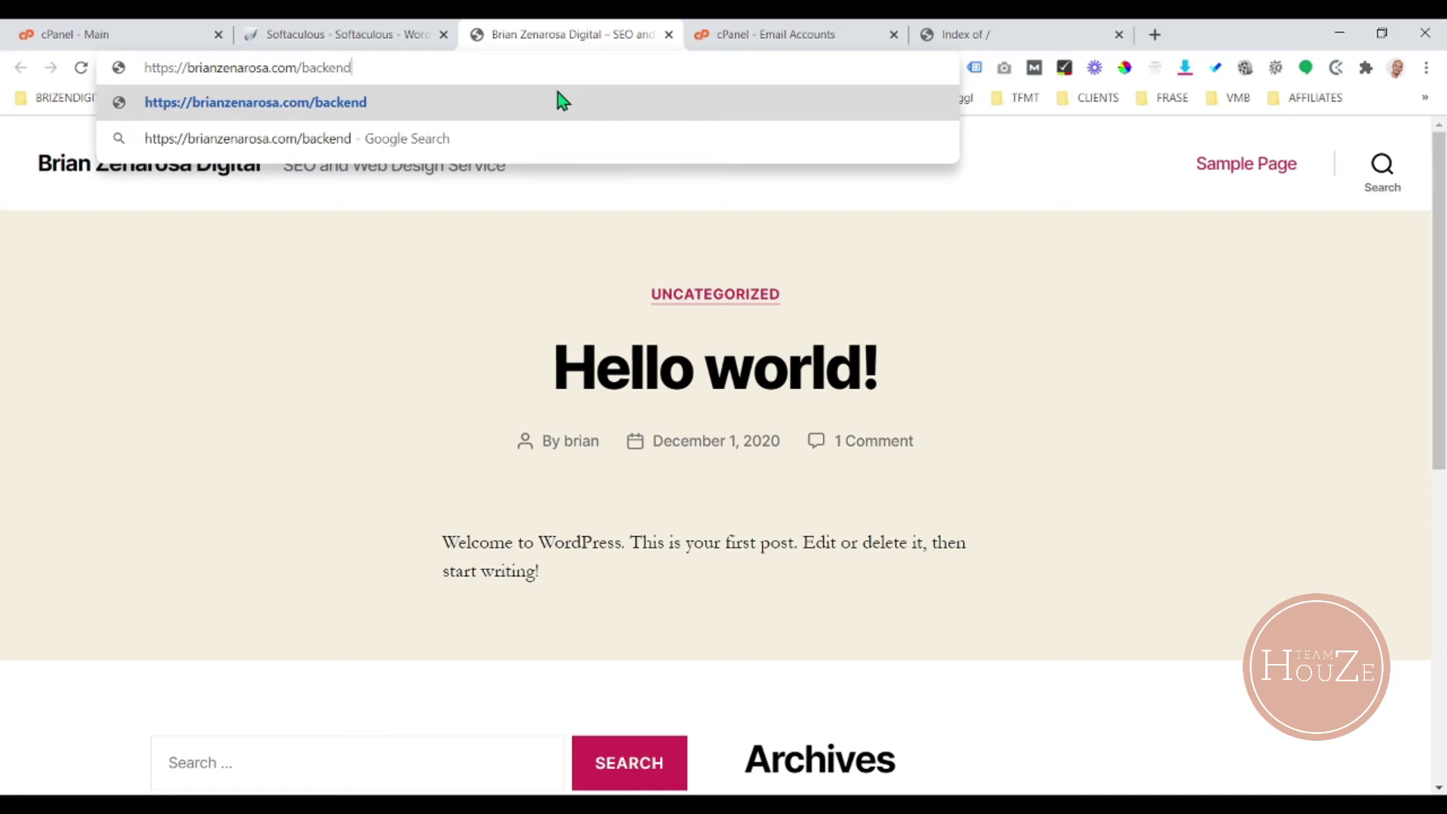
key("ctrl+shift+Left")
type("wp")
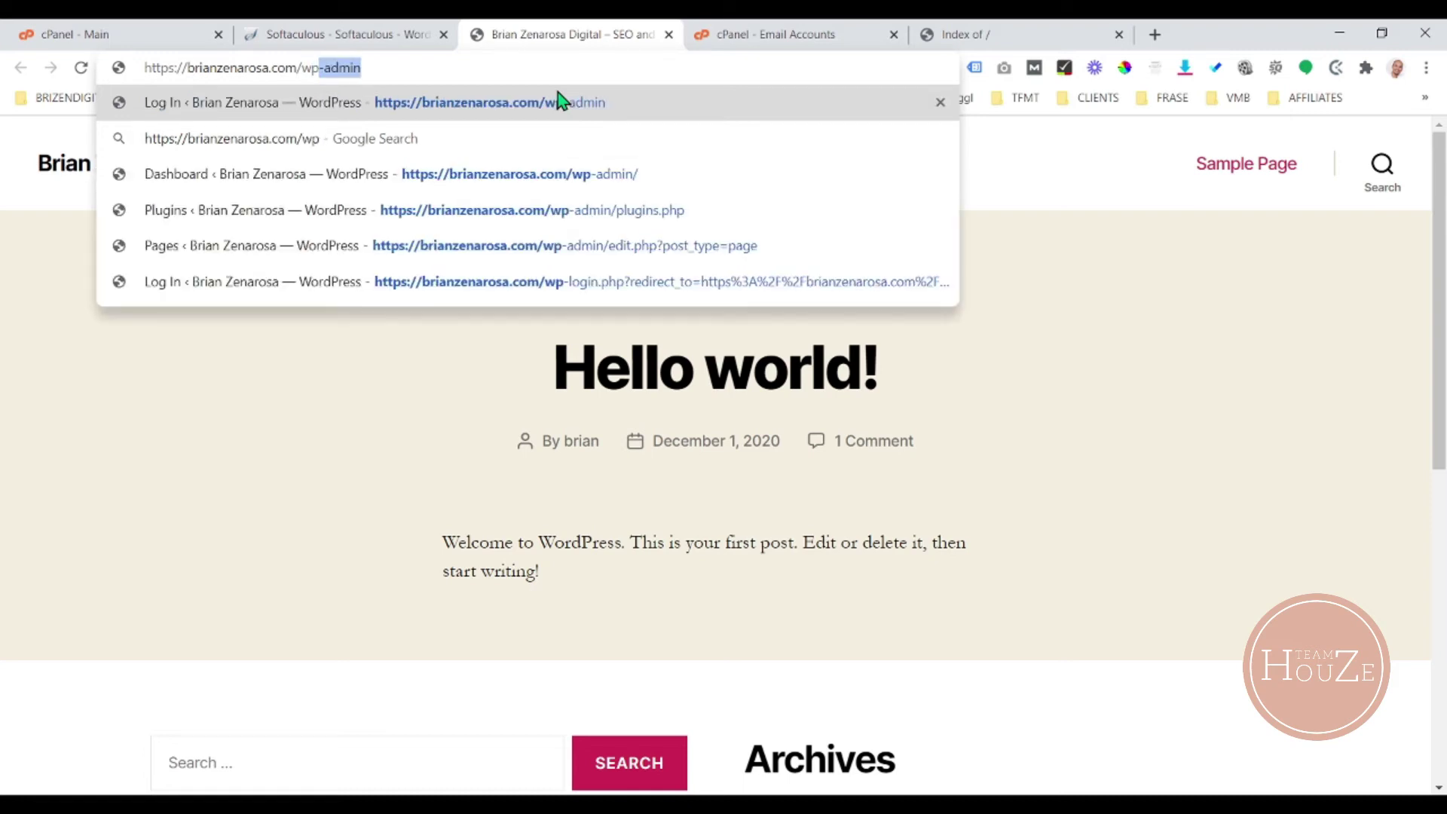
key("End")
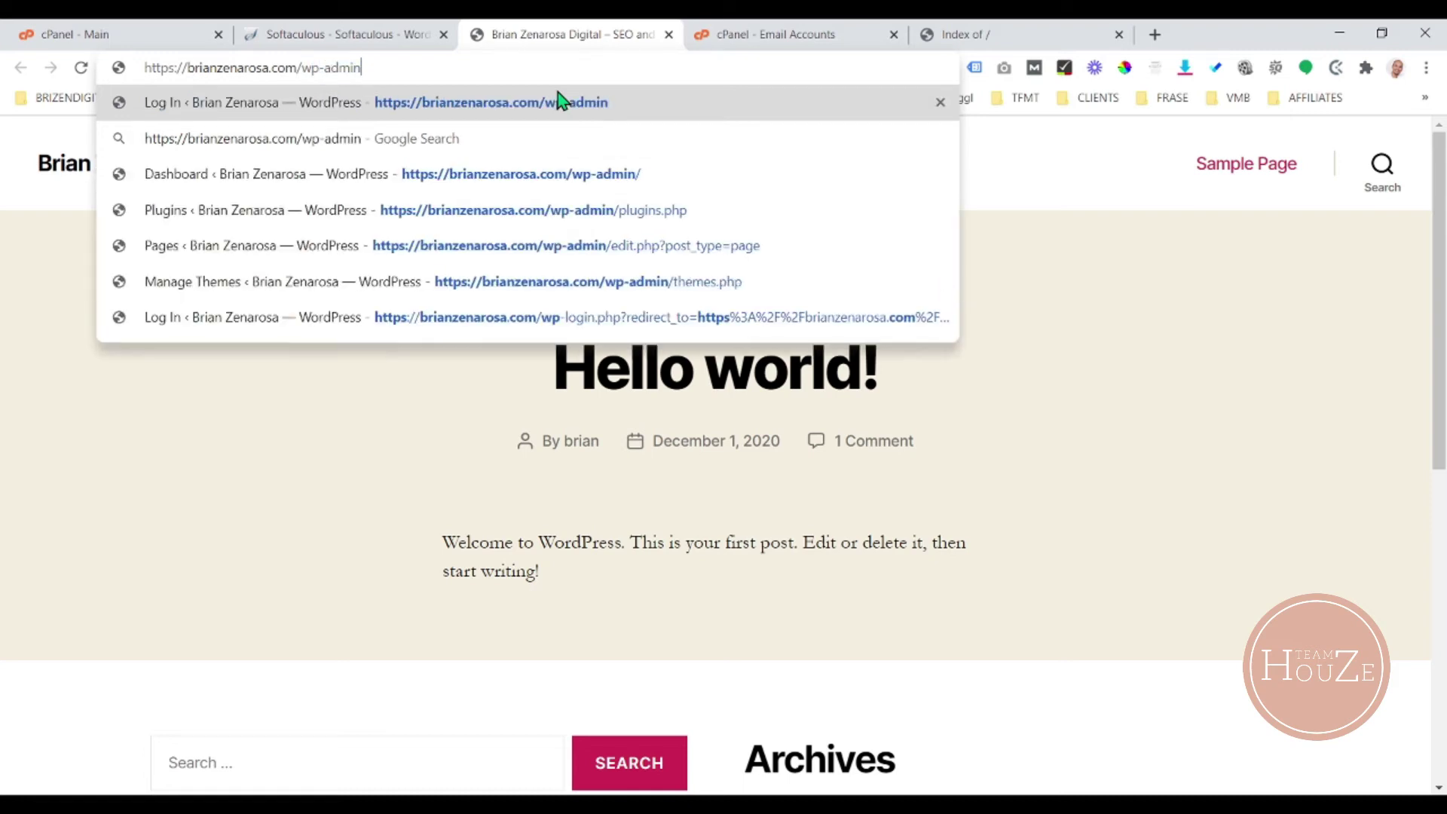
key("Return")
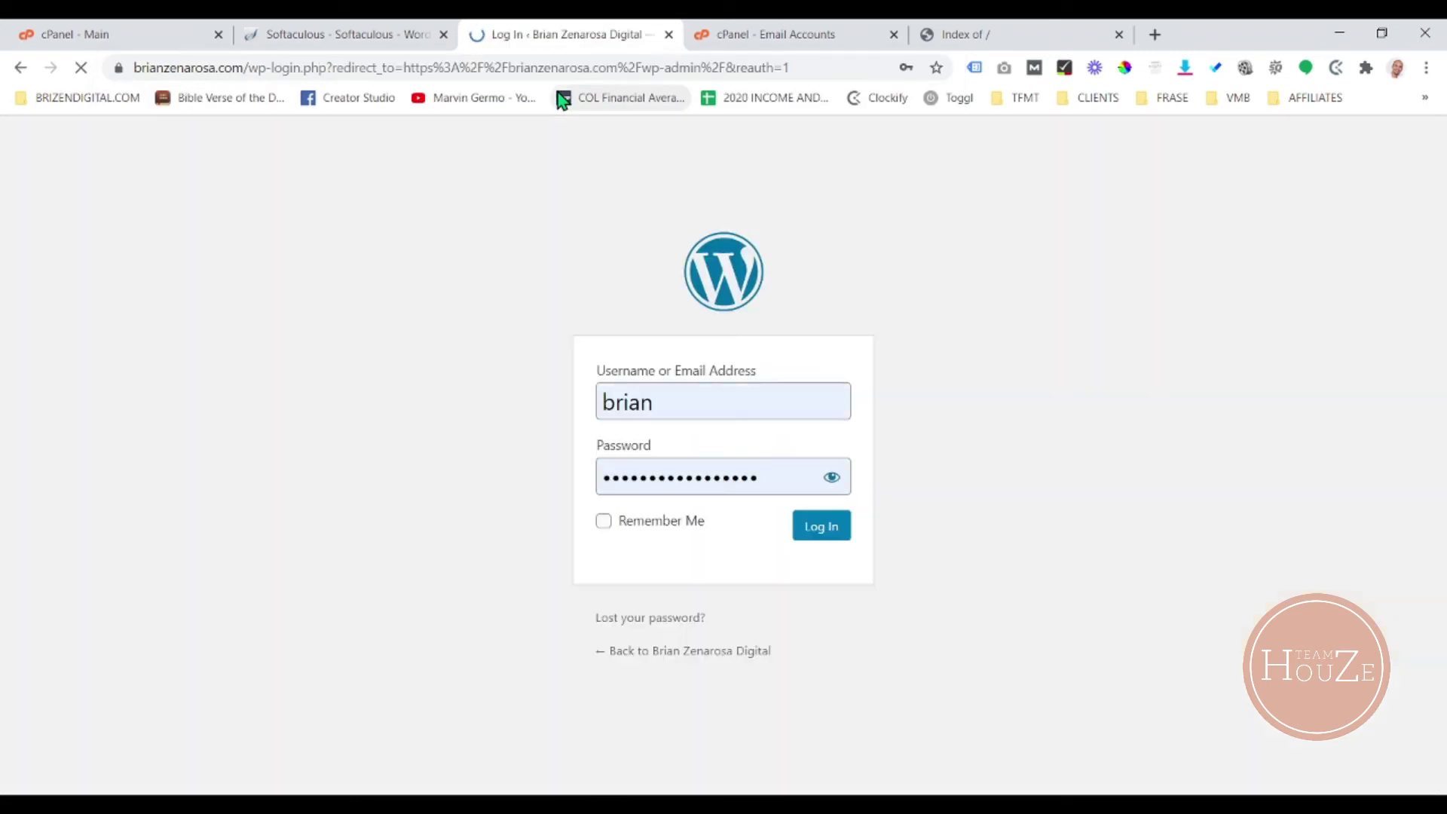
Step: Check the autofilled username and password fields and tick Remember Me
left_click(413, 260)
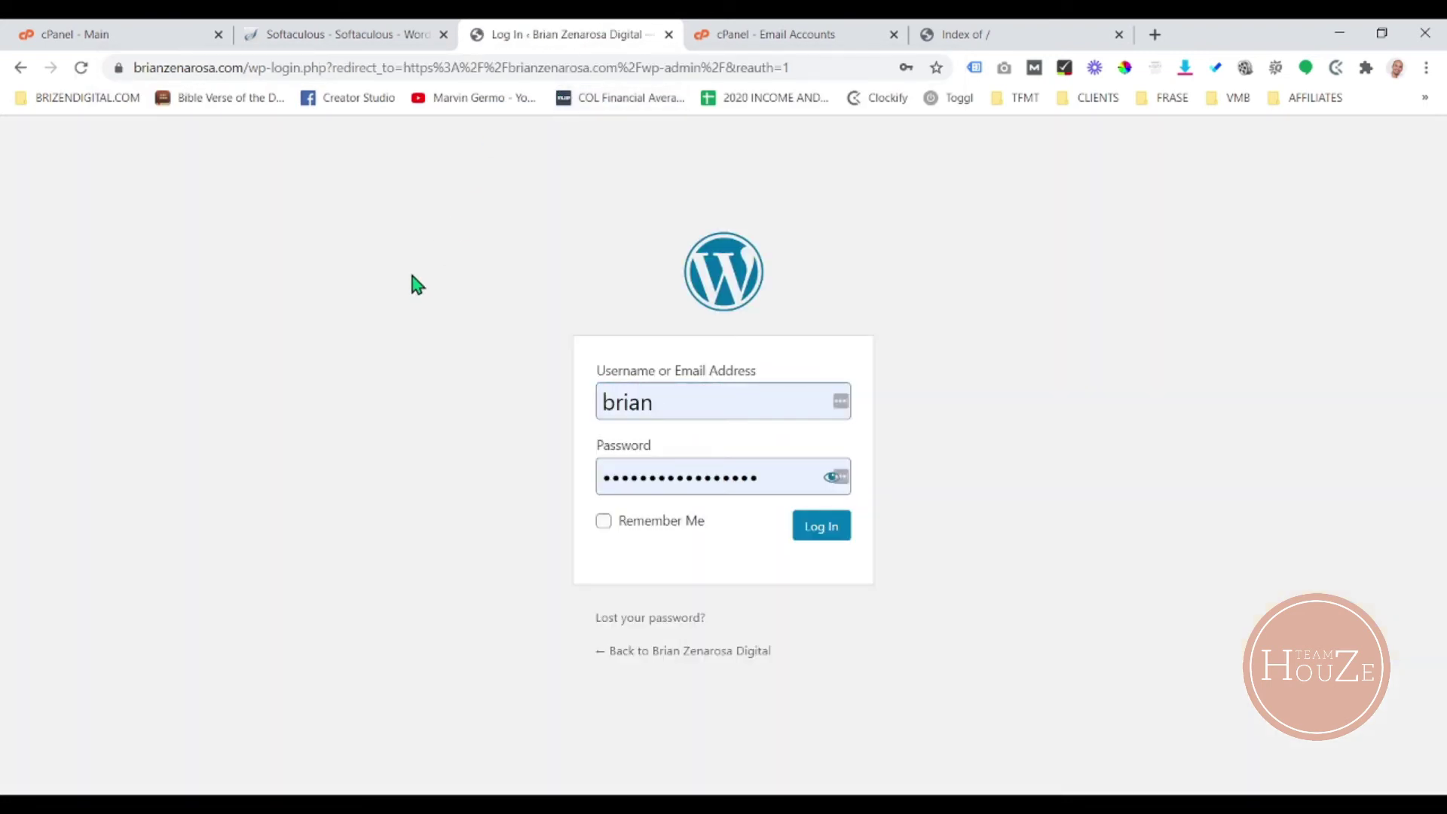
double_click(675, 404)
left_click(330, 415)
left_click(778, 482)
left_click(1005, 525)
left_click(603, 521)
Step: Log in with the saved details and decline LastPass's offer to save the login
left_click(1088, 566)
left_click(826, 536)
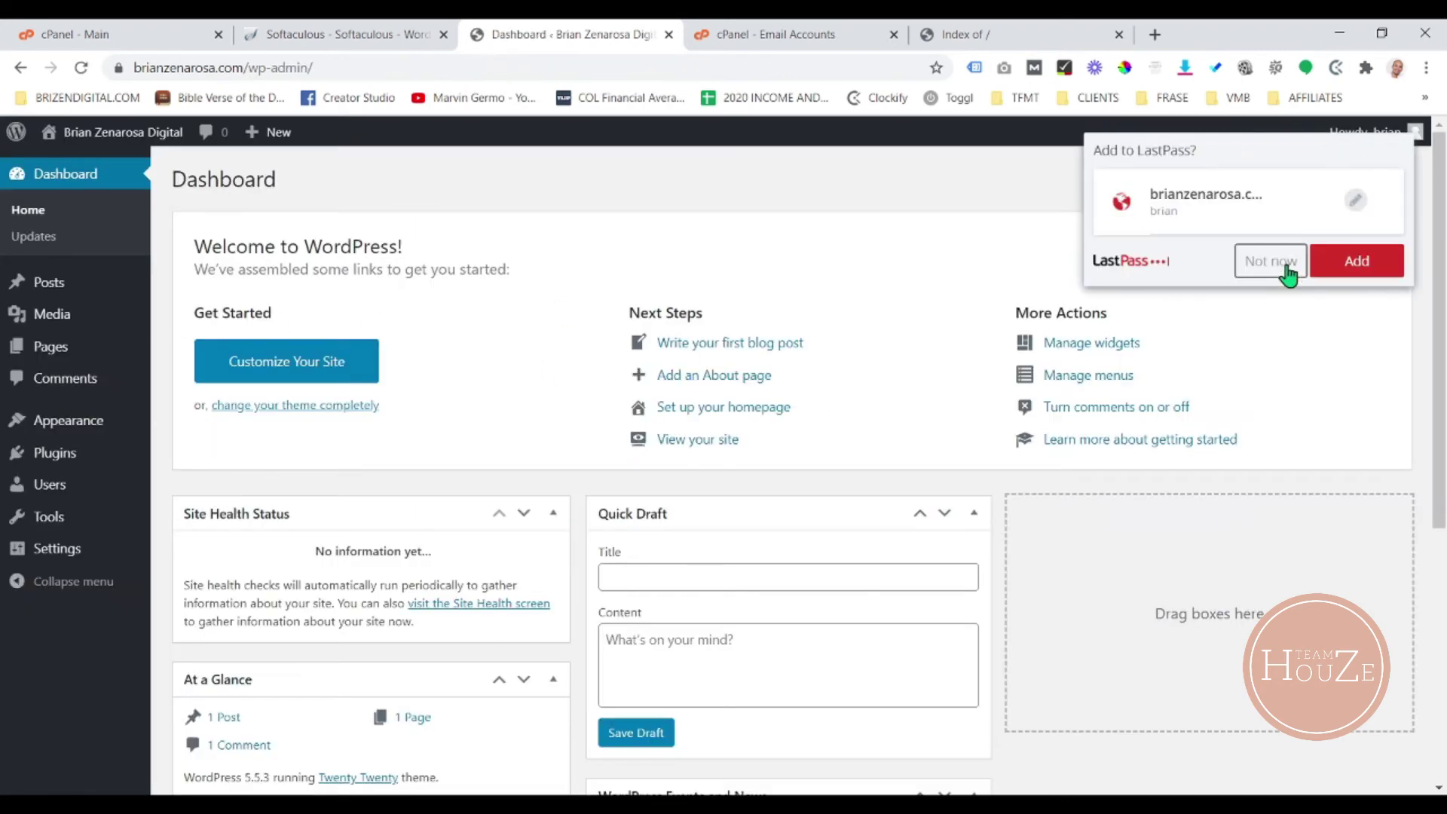
left_click(1281, 268)
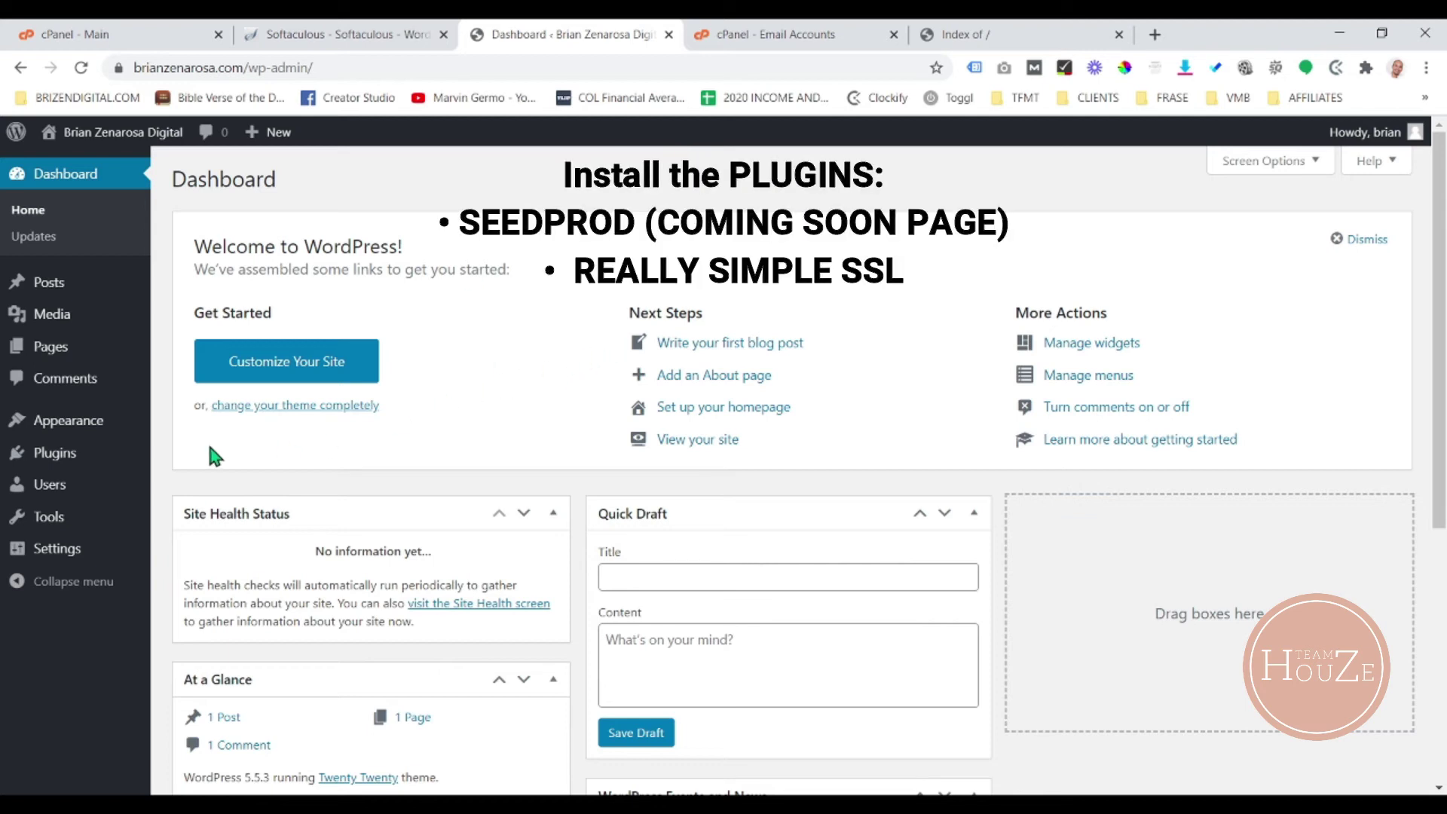
mouse_move(87, 459)
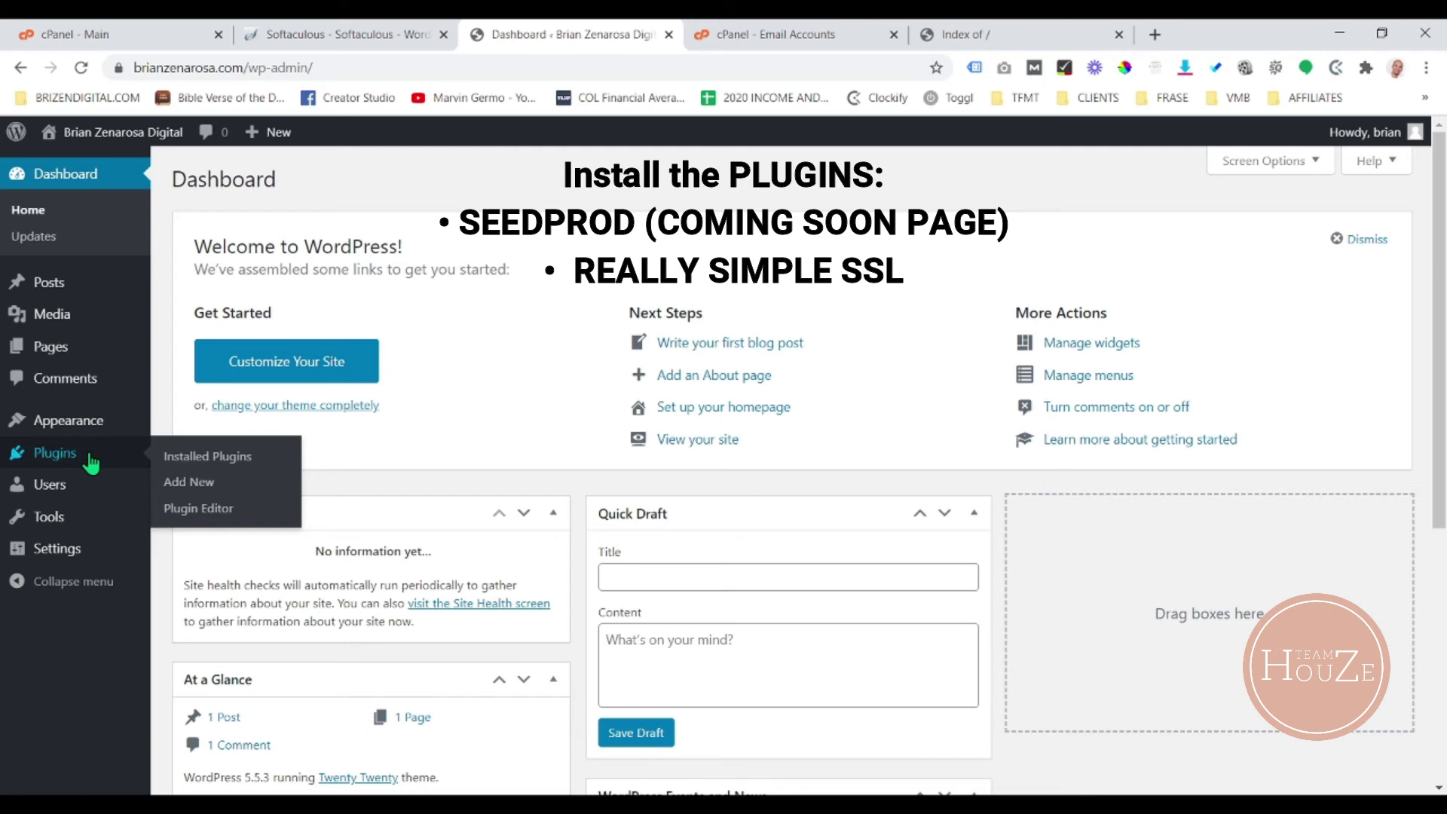
Step: Reload the 'Index of /' tab to show the new site, then go to Installed Plugins
left_click(996, 36)
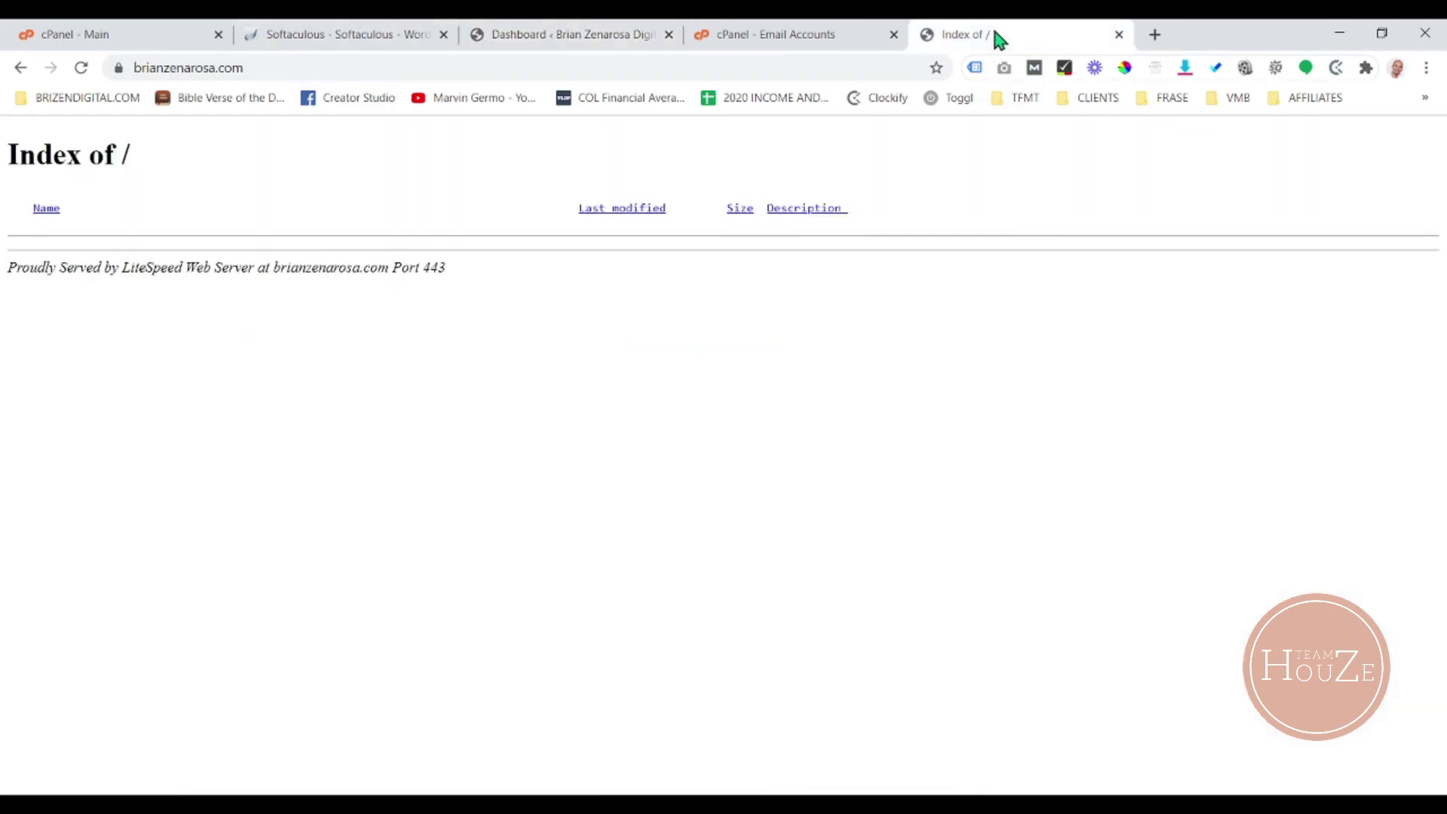
key("F5")
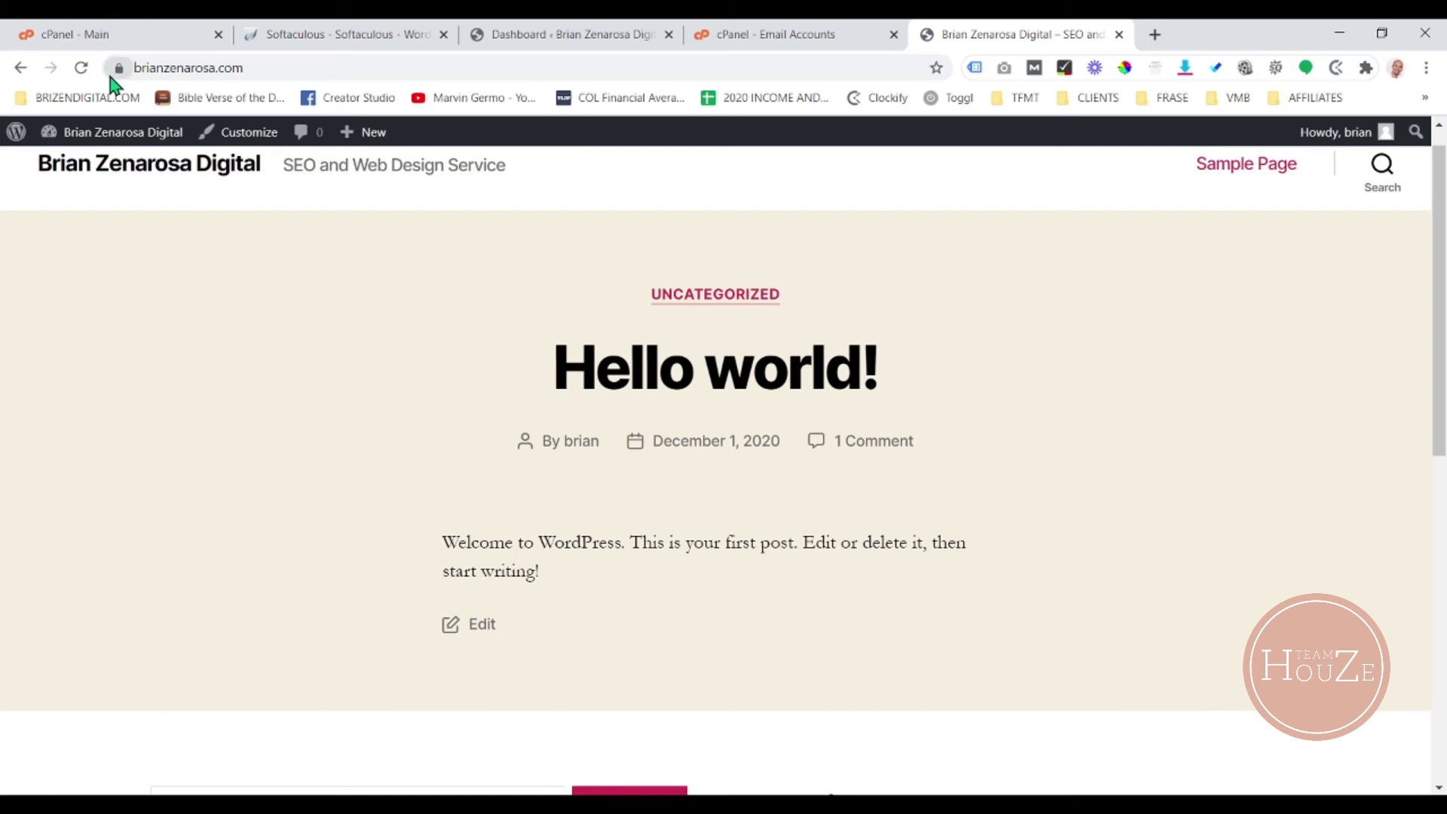
left_click(571, 39)
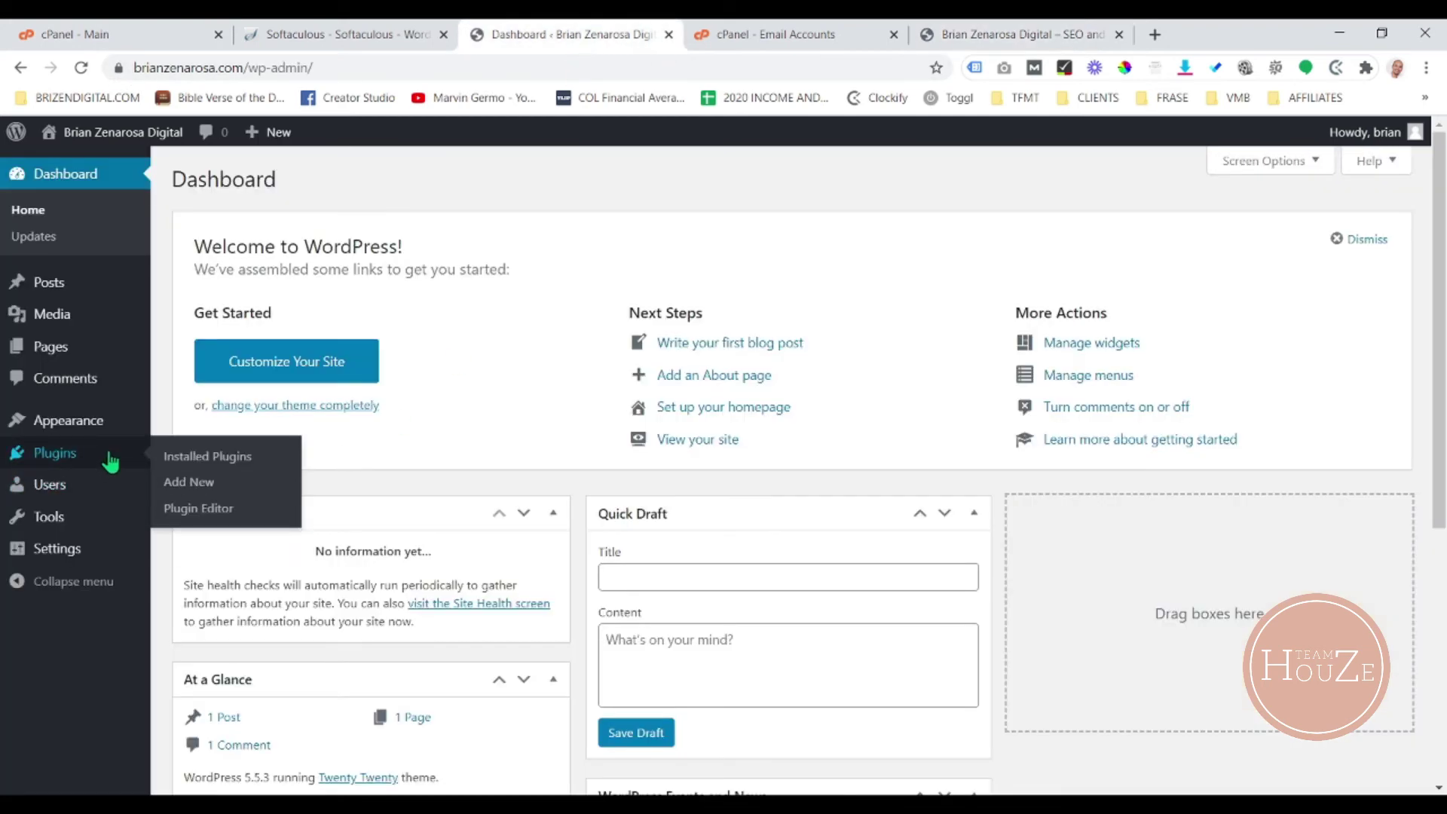
left_click(200, 458)
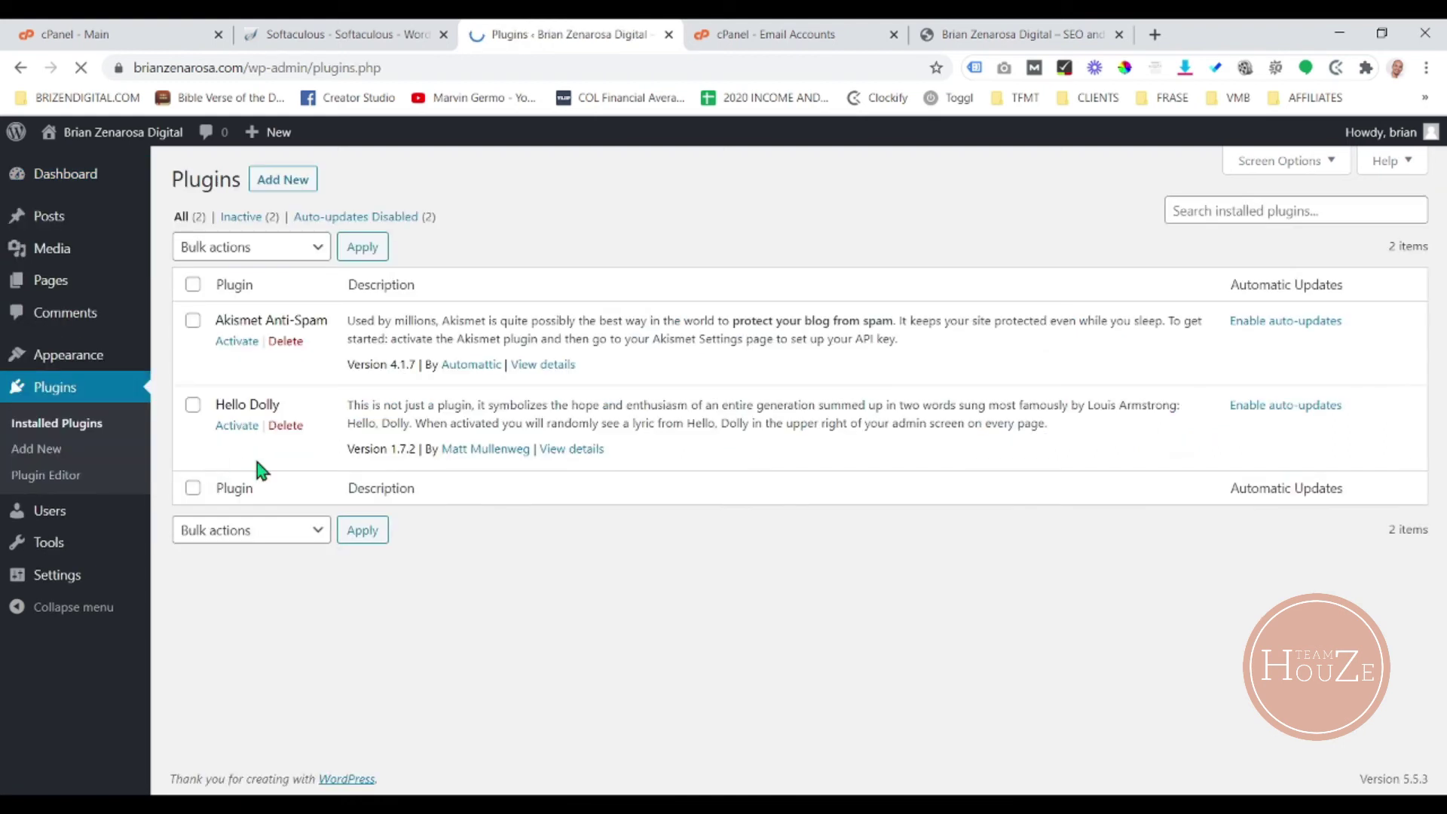
Step: Search Add New plugins for 'Really Simple SSL' and install it
left_click(39, 449)
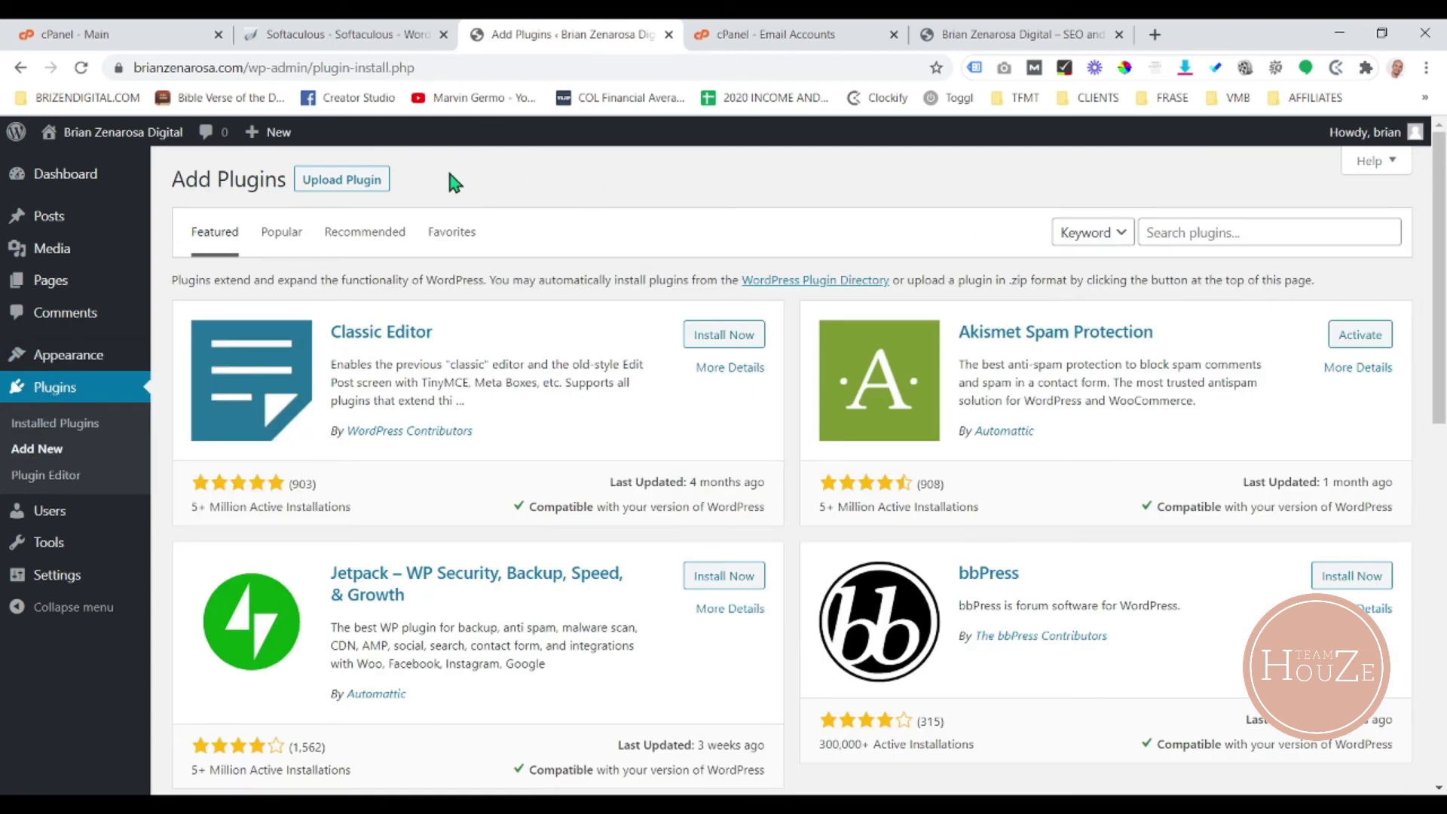
left_click(1214, 232)
type("Powerhouse")
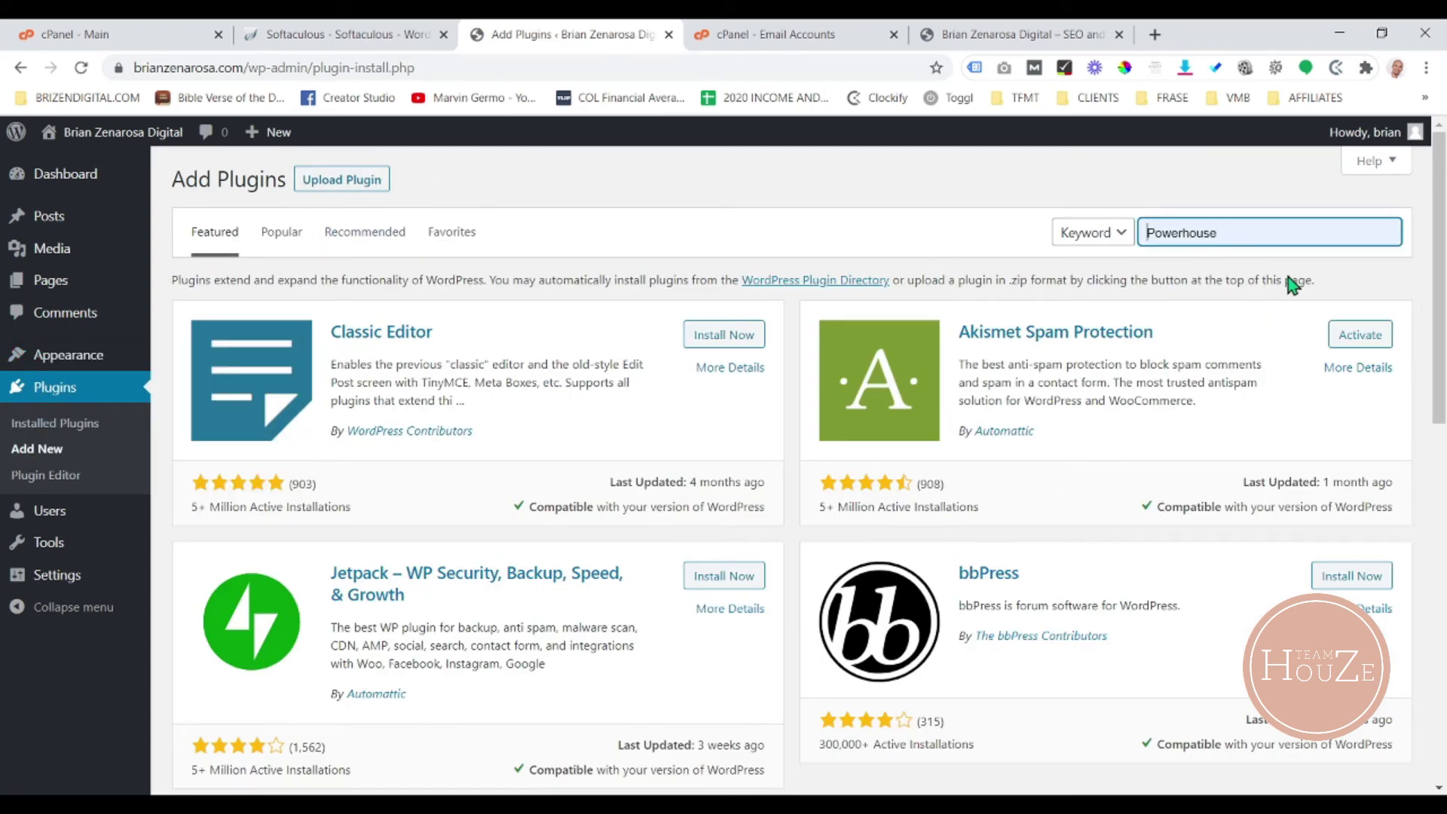
type("Reall")
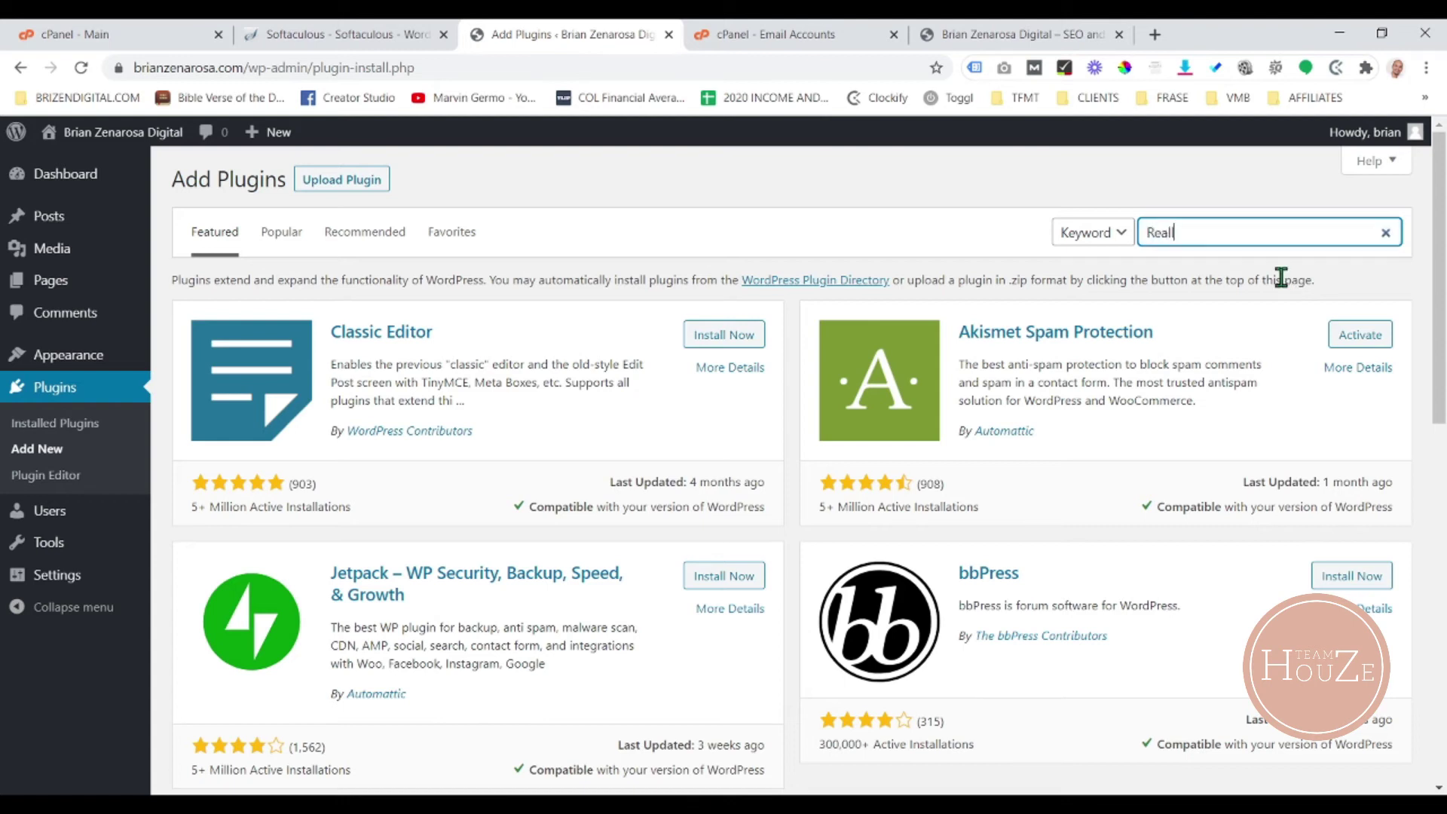
type("y Simple SSL")
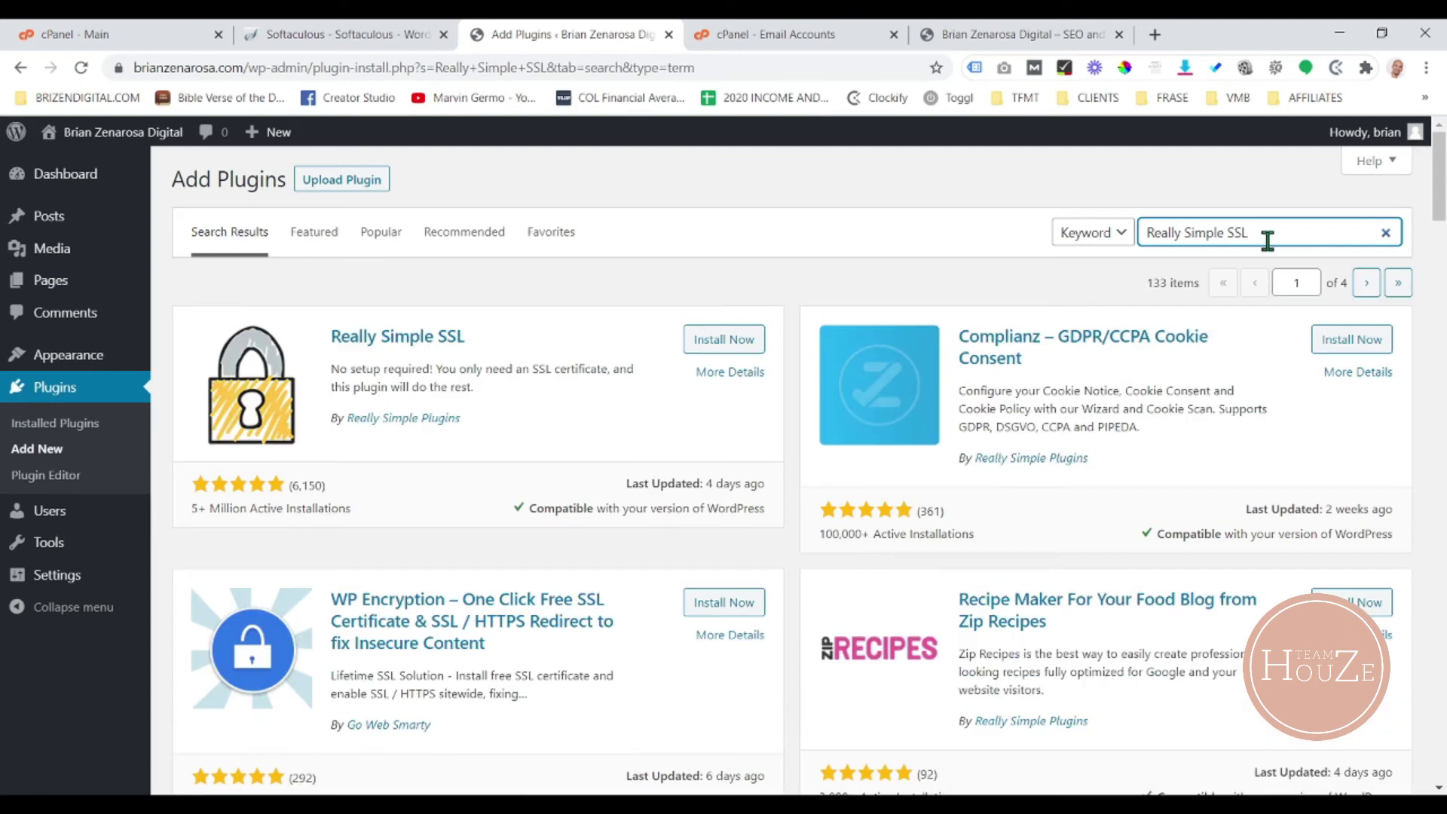
left_click(718, 339)
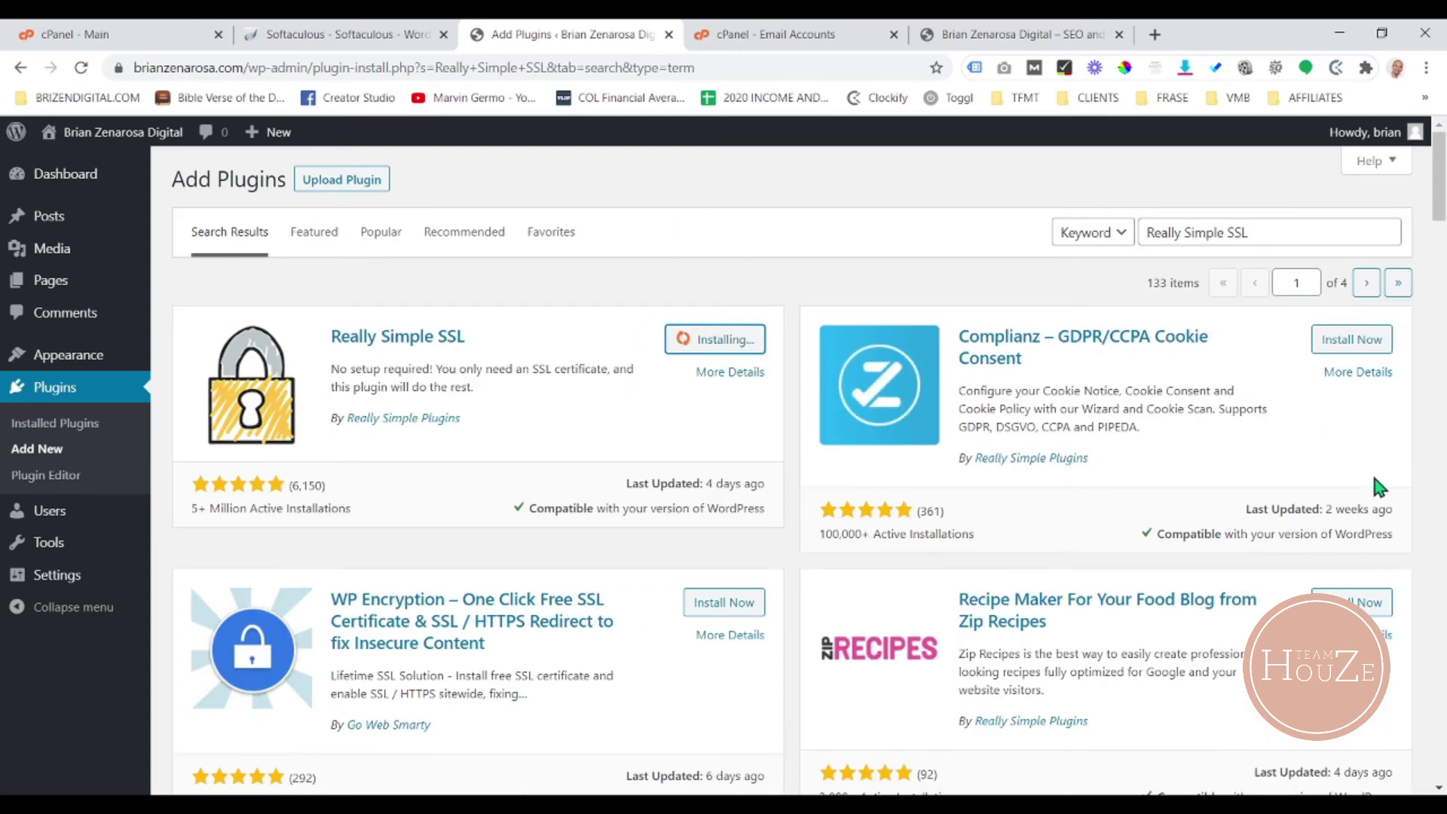
Step: Activate Really Simple SSL, switch SSL on, and return to Installed Plugins
left_click(751, 344)
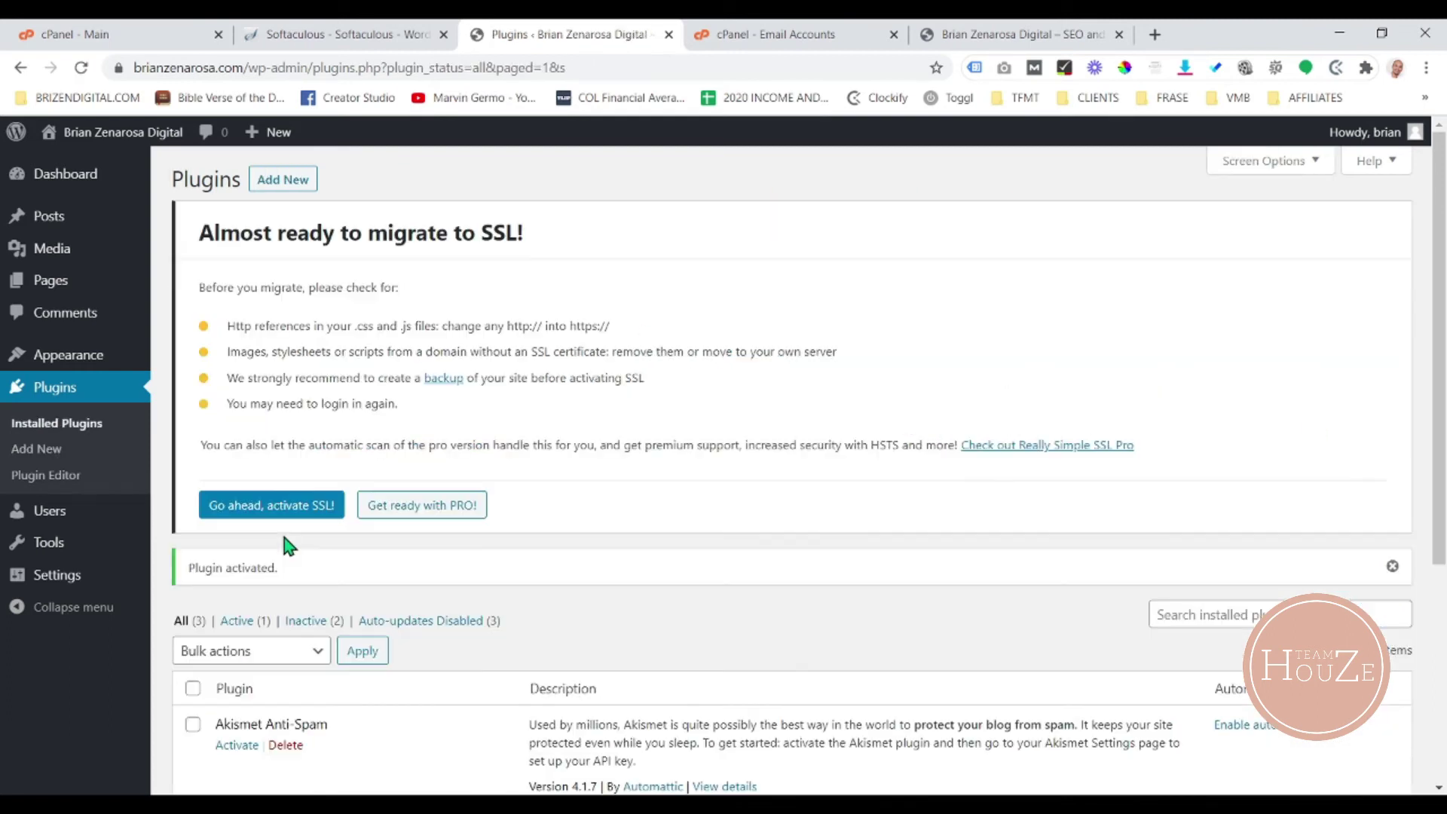
left_click(296, 514)
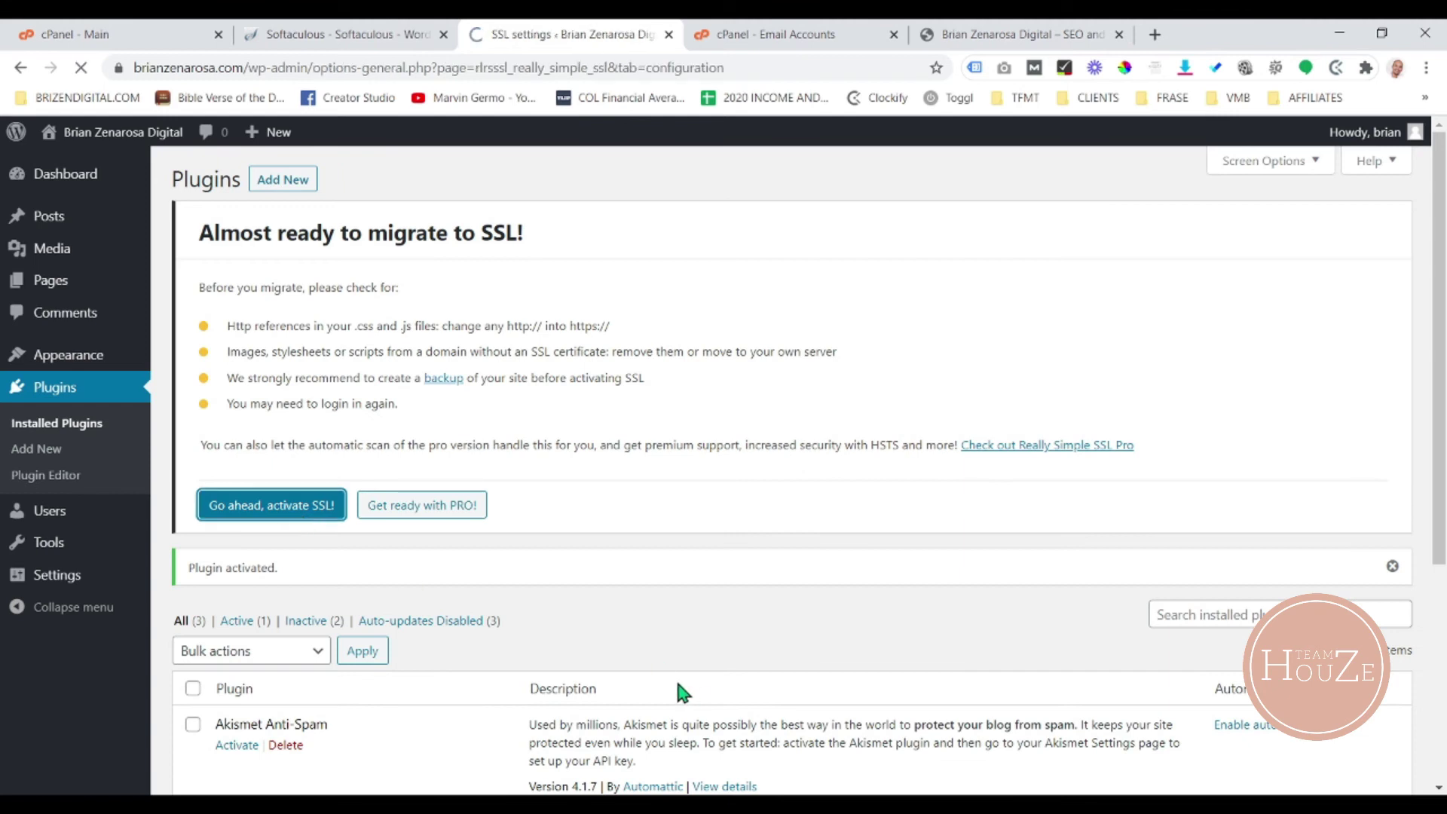
scroll(873, 625, "down", 1)
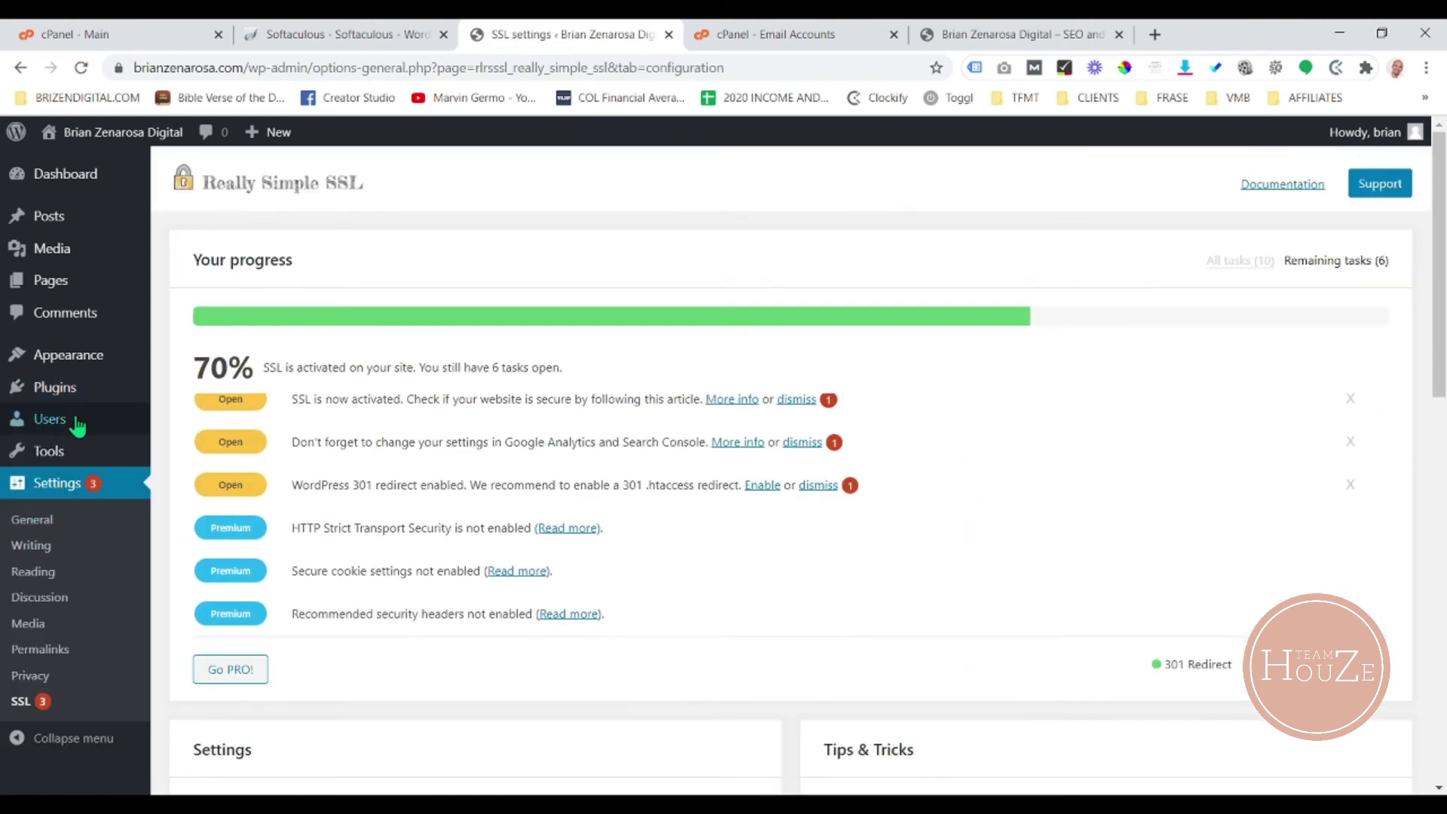
mouse_move(77, 389)
left_click(231, 399)
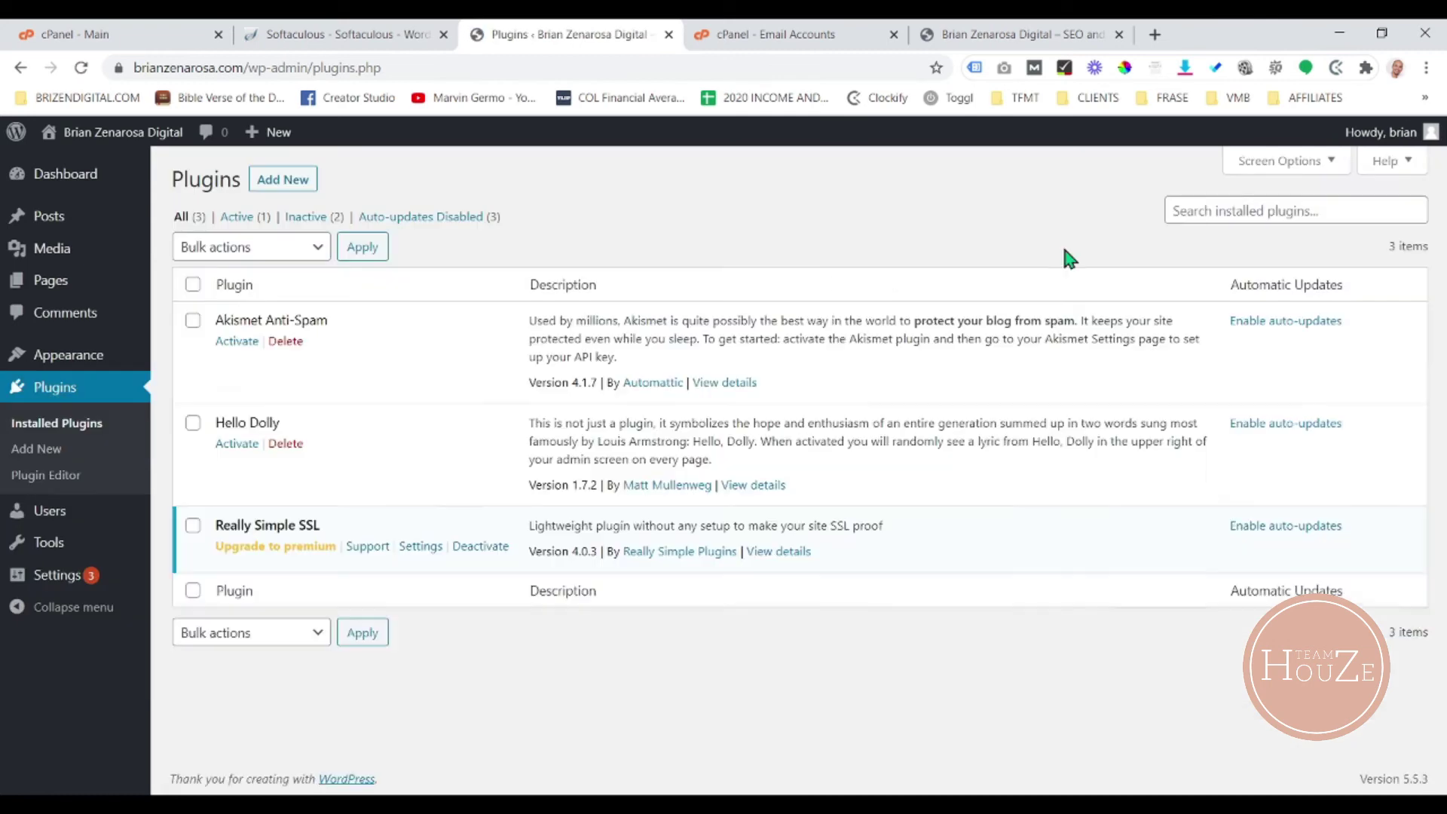
left_click(1002, 36)
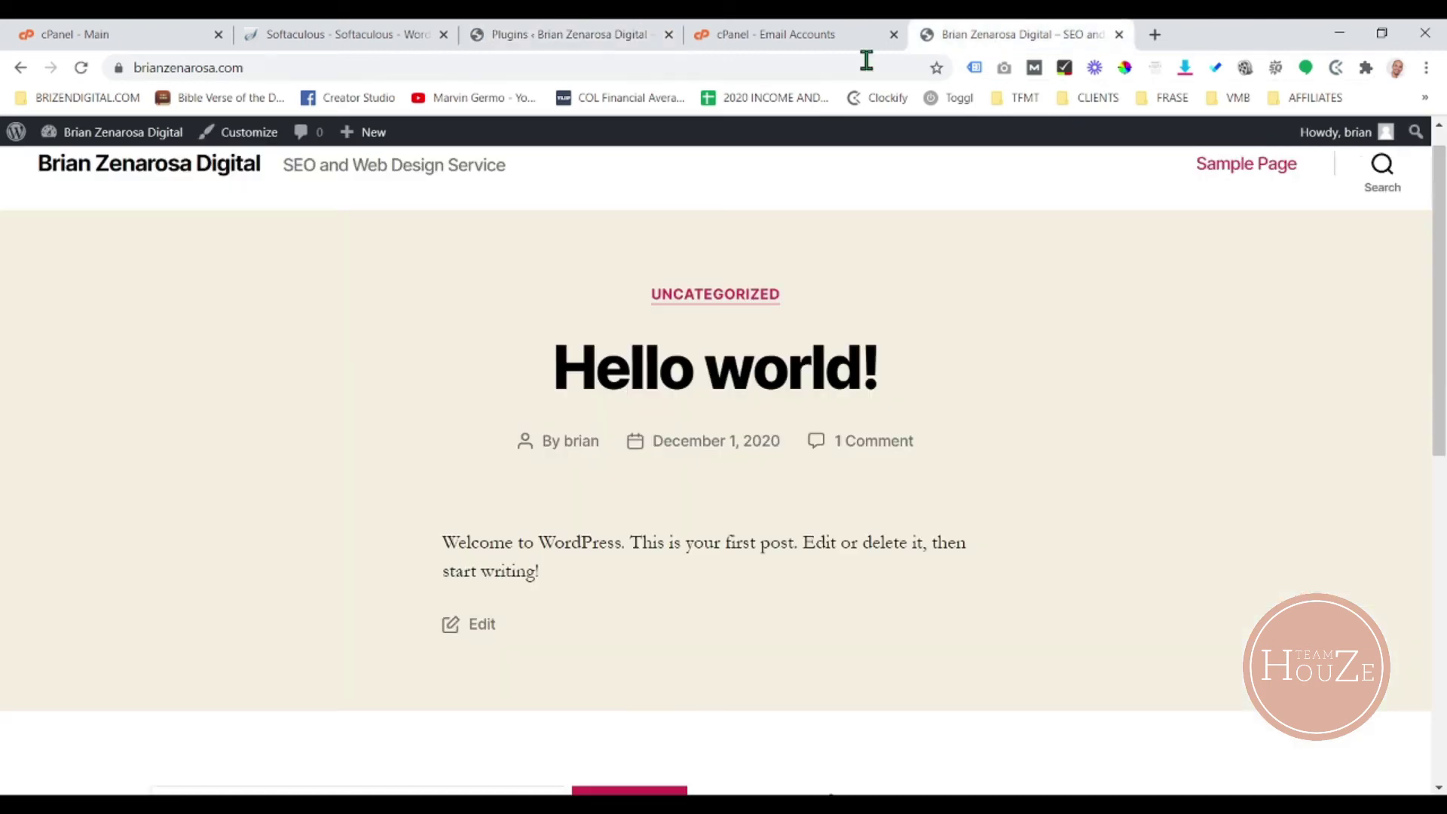
left_click(213, 67)
left_click(571, 36)
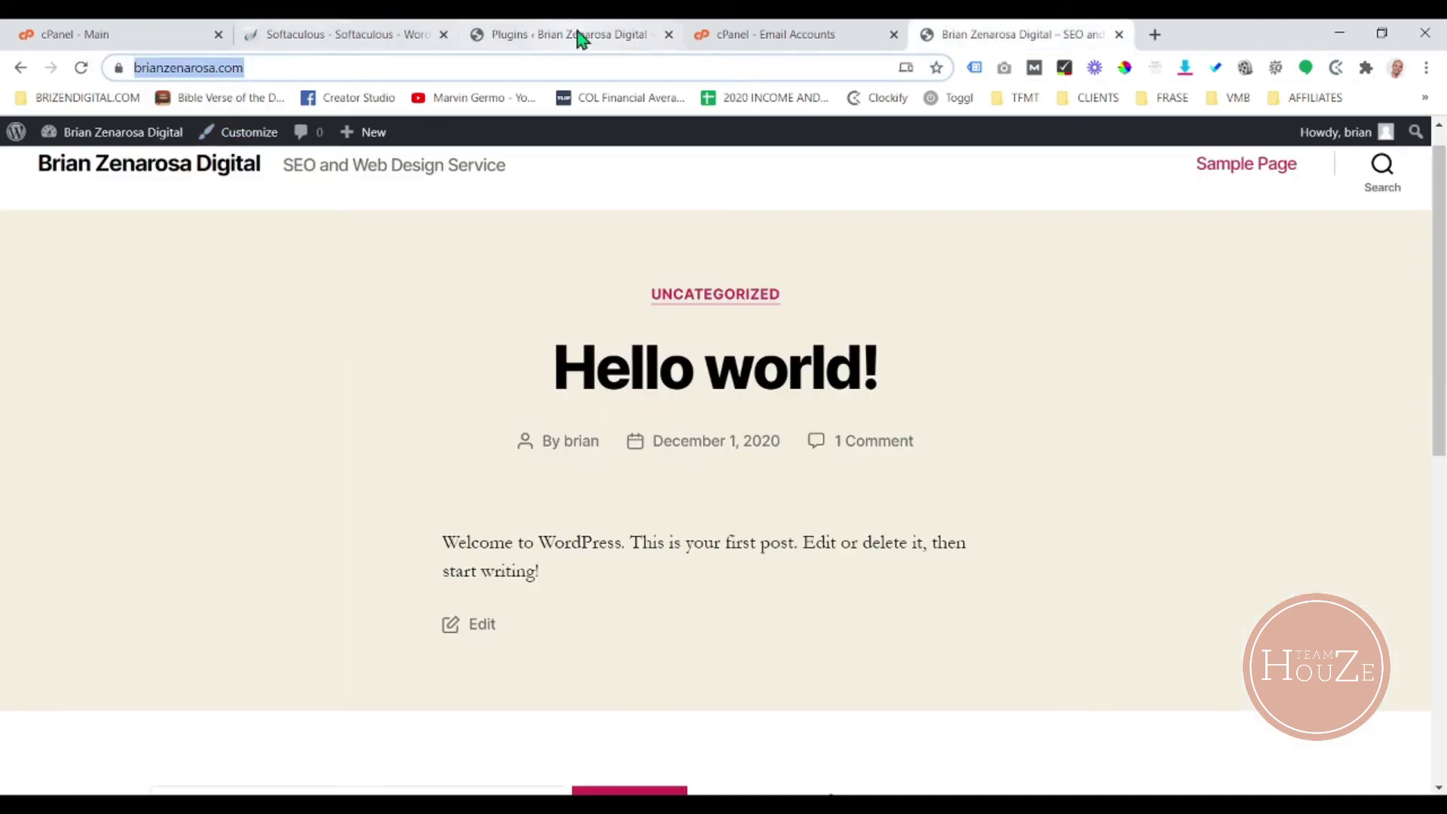
left_click(962, 37)
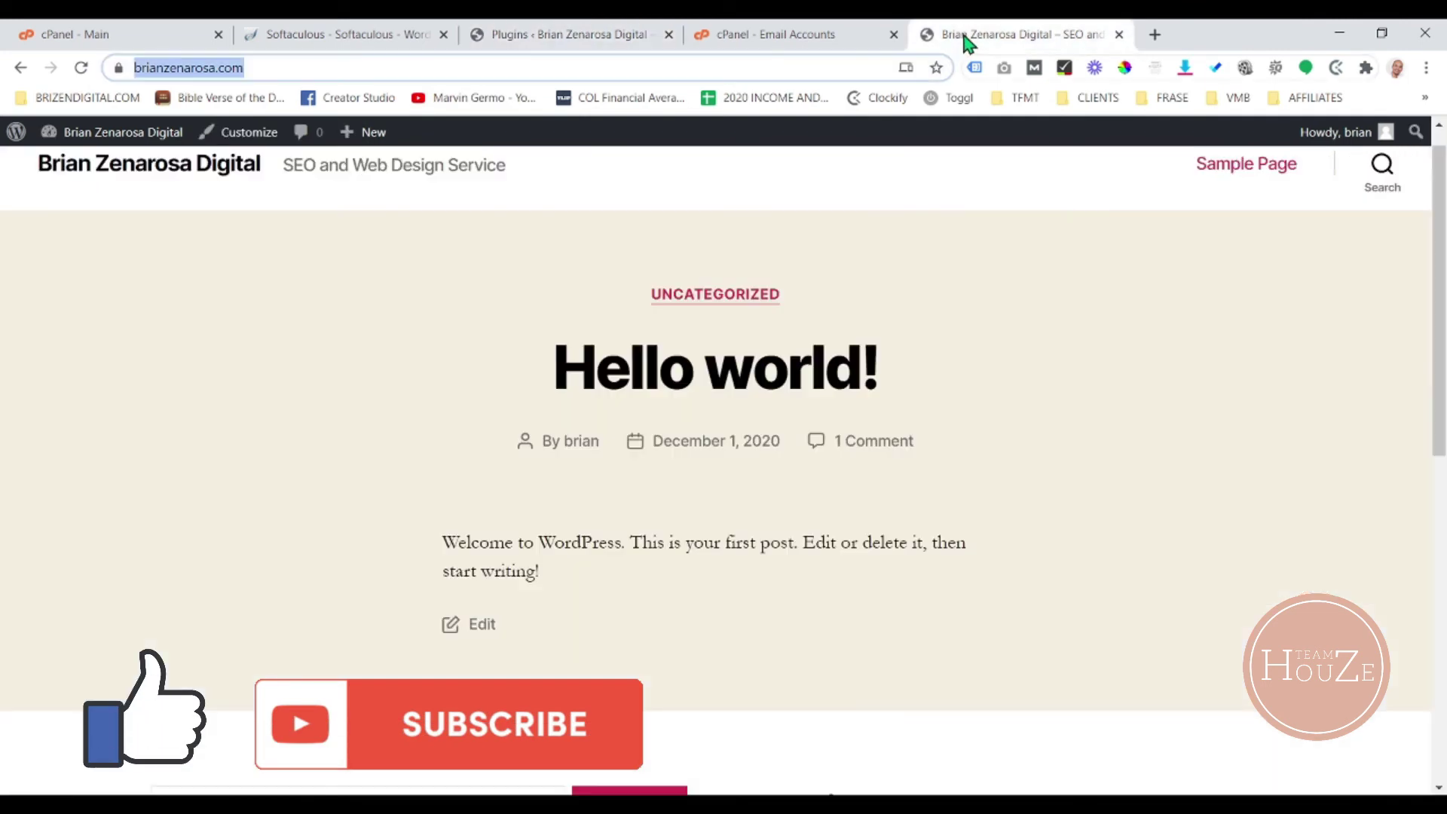
left_click(590, 47)
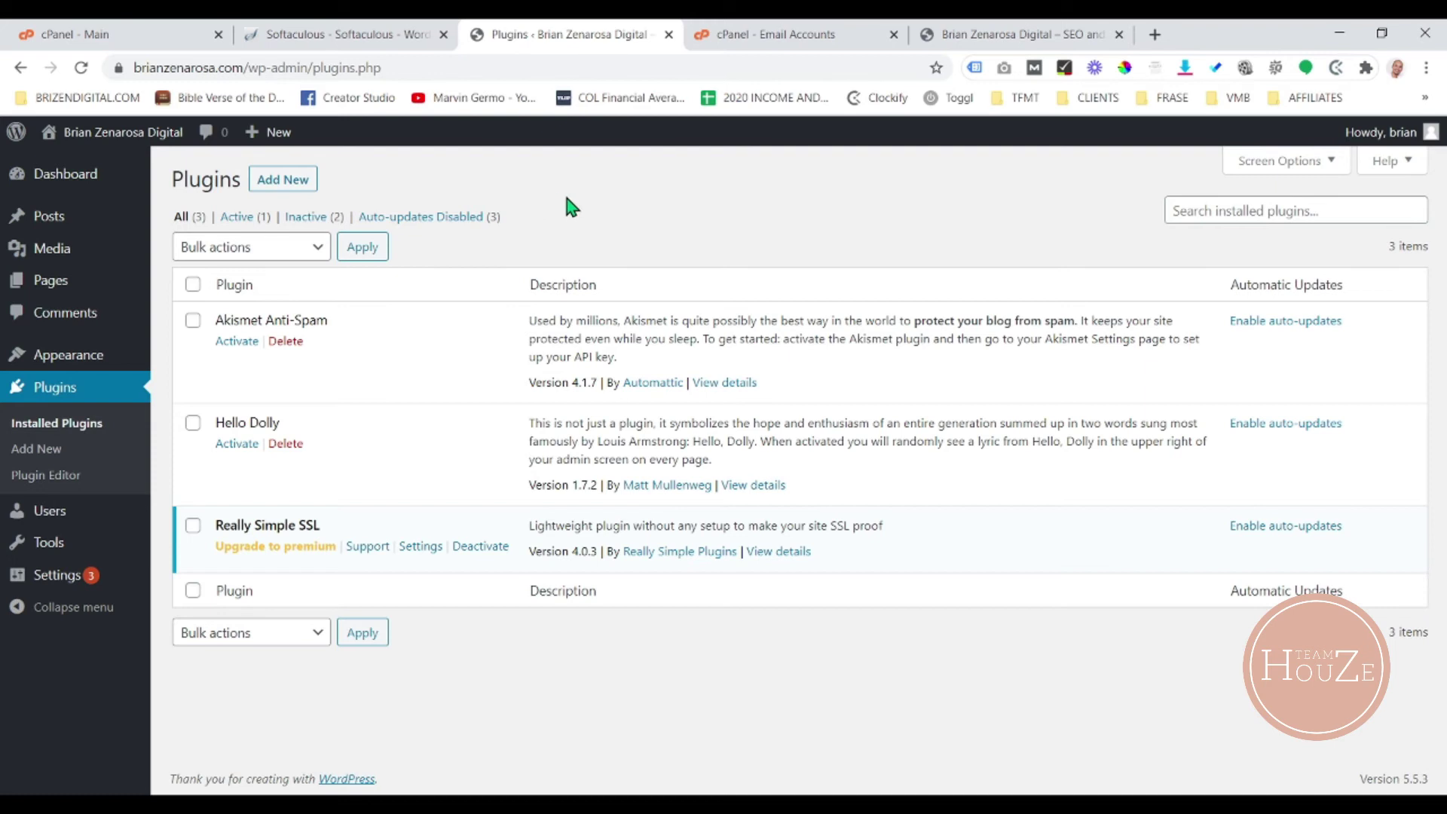
Step: Search Add New for 'seed', then install and activate the SeedProd coming soon plugin
left_click(309, 193)
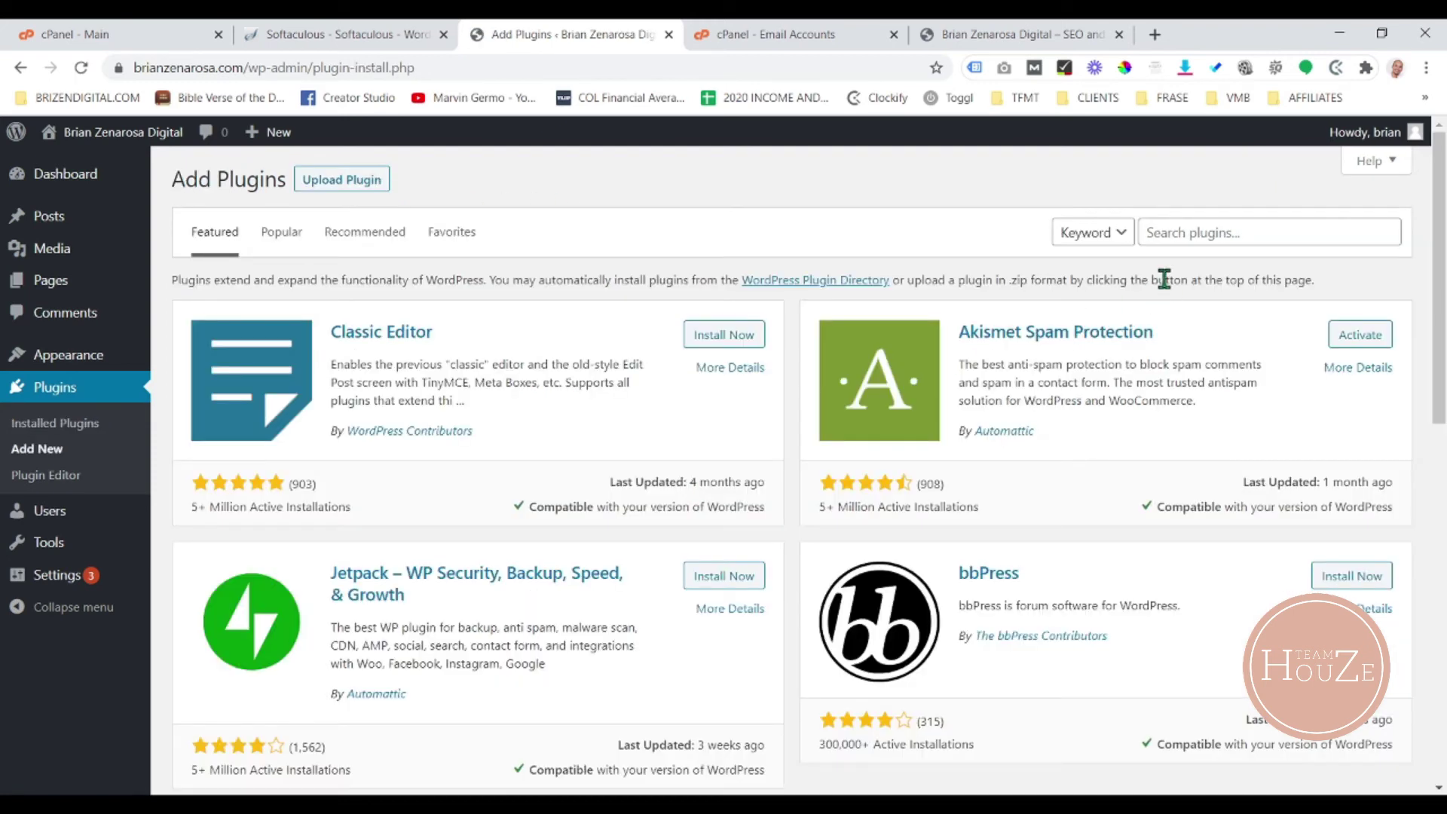
left_click(1179, 233)
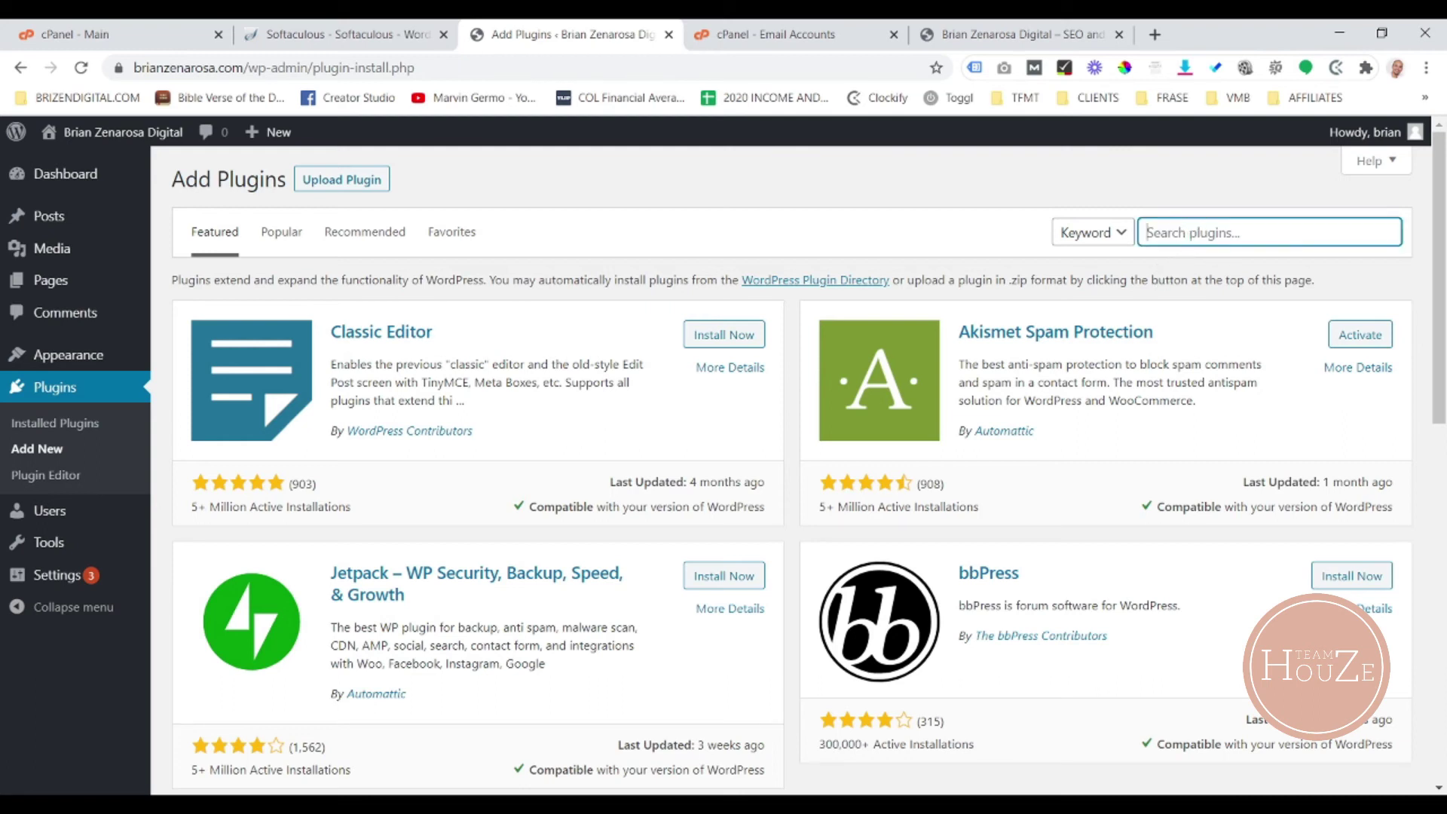
type("seedprod")
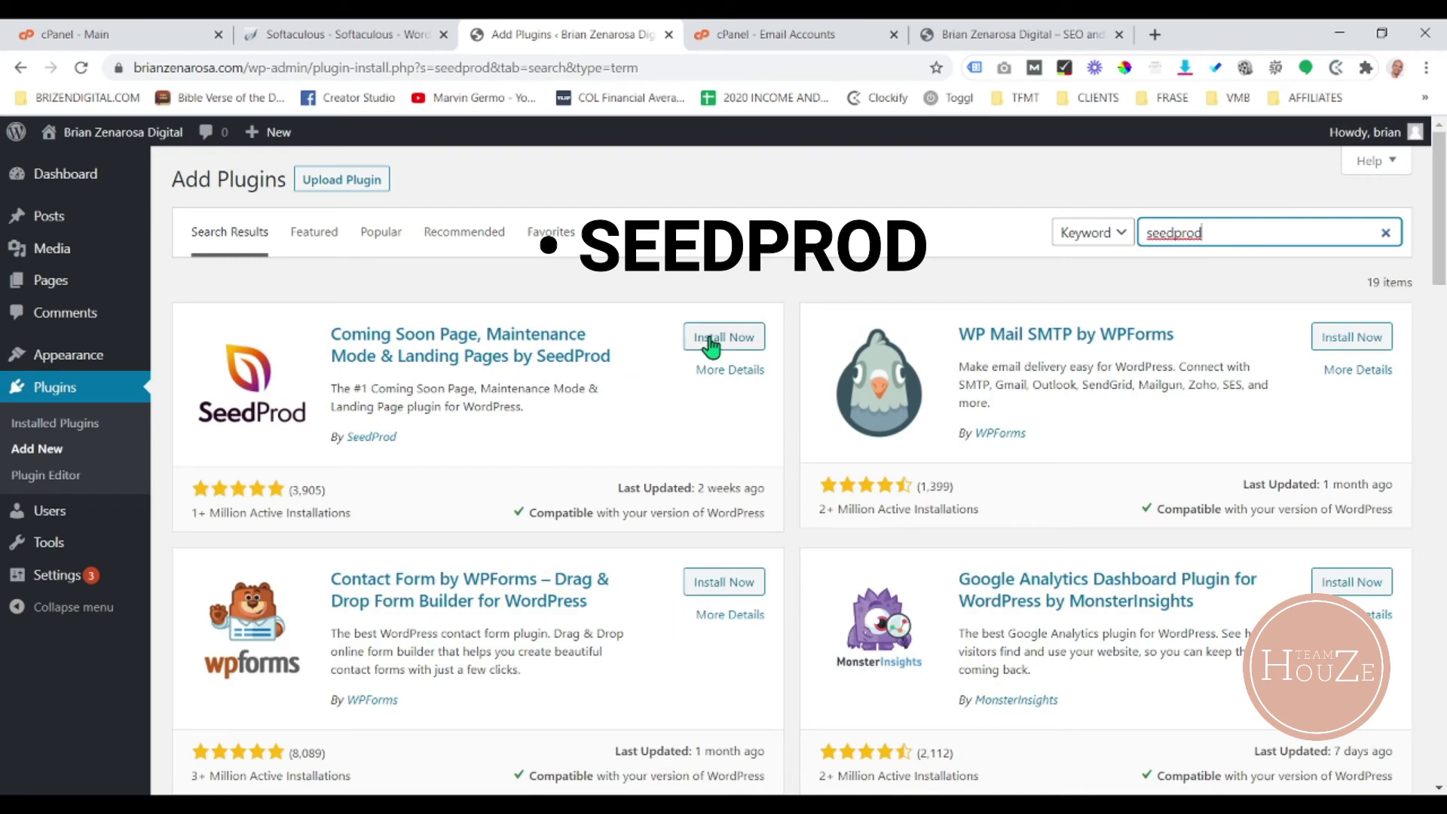
left_click(711, 339)
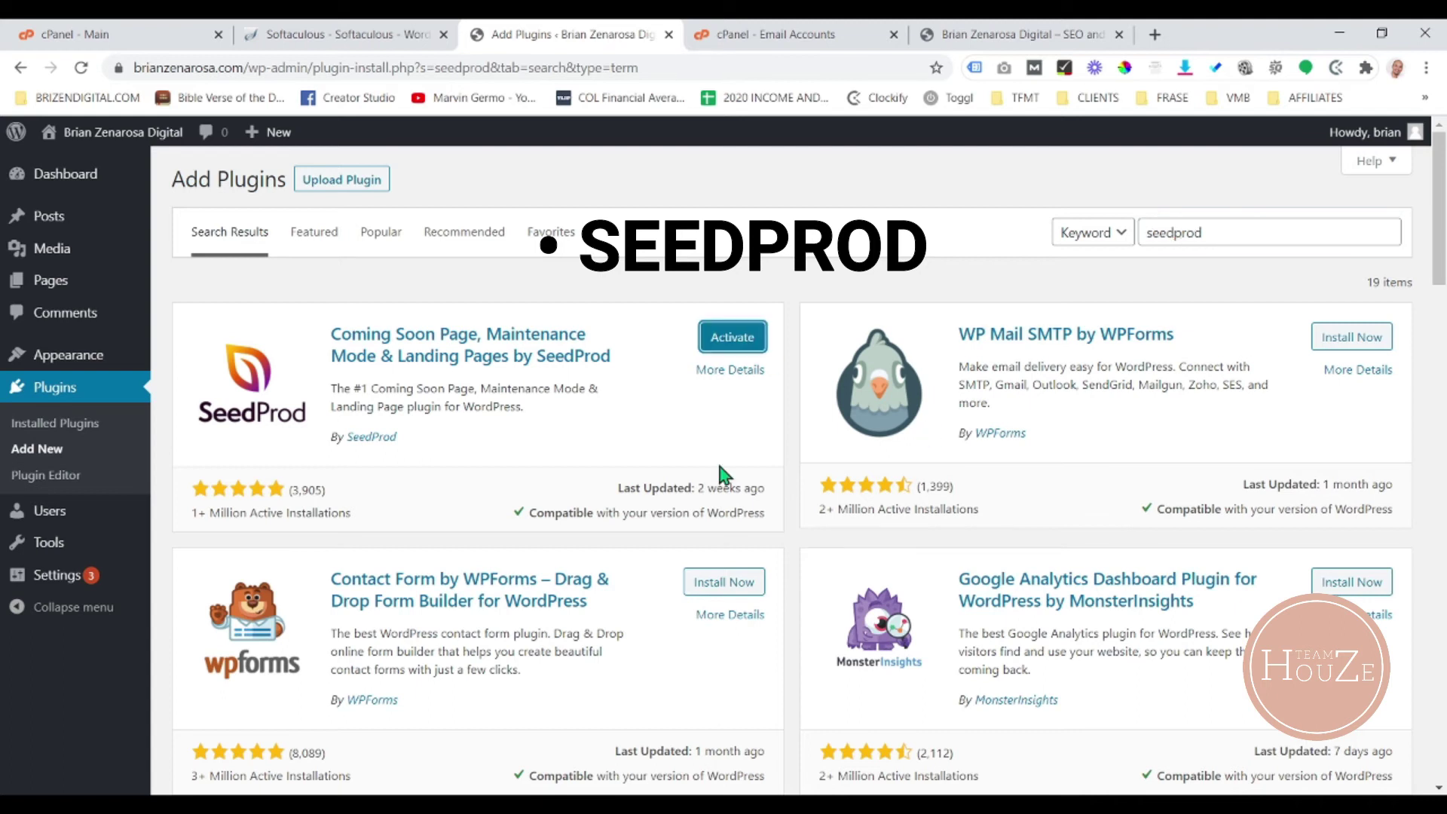
left_click(732, 337)
scroll(404, 467, "down", 4)
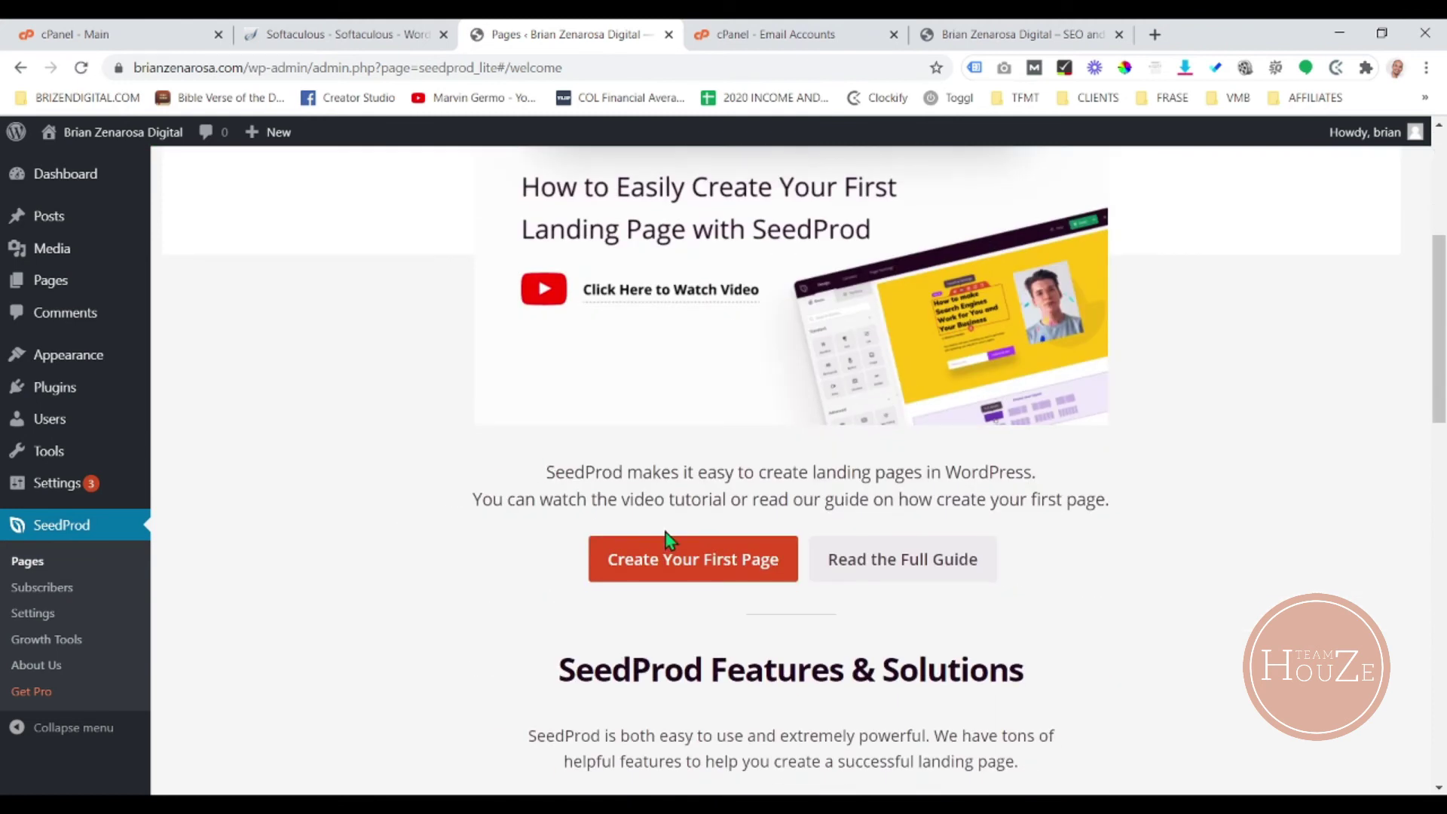
Step: Set up a coming soon page using the Rocket Coming Soon Page template
left_click(711, 563)
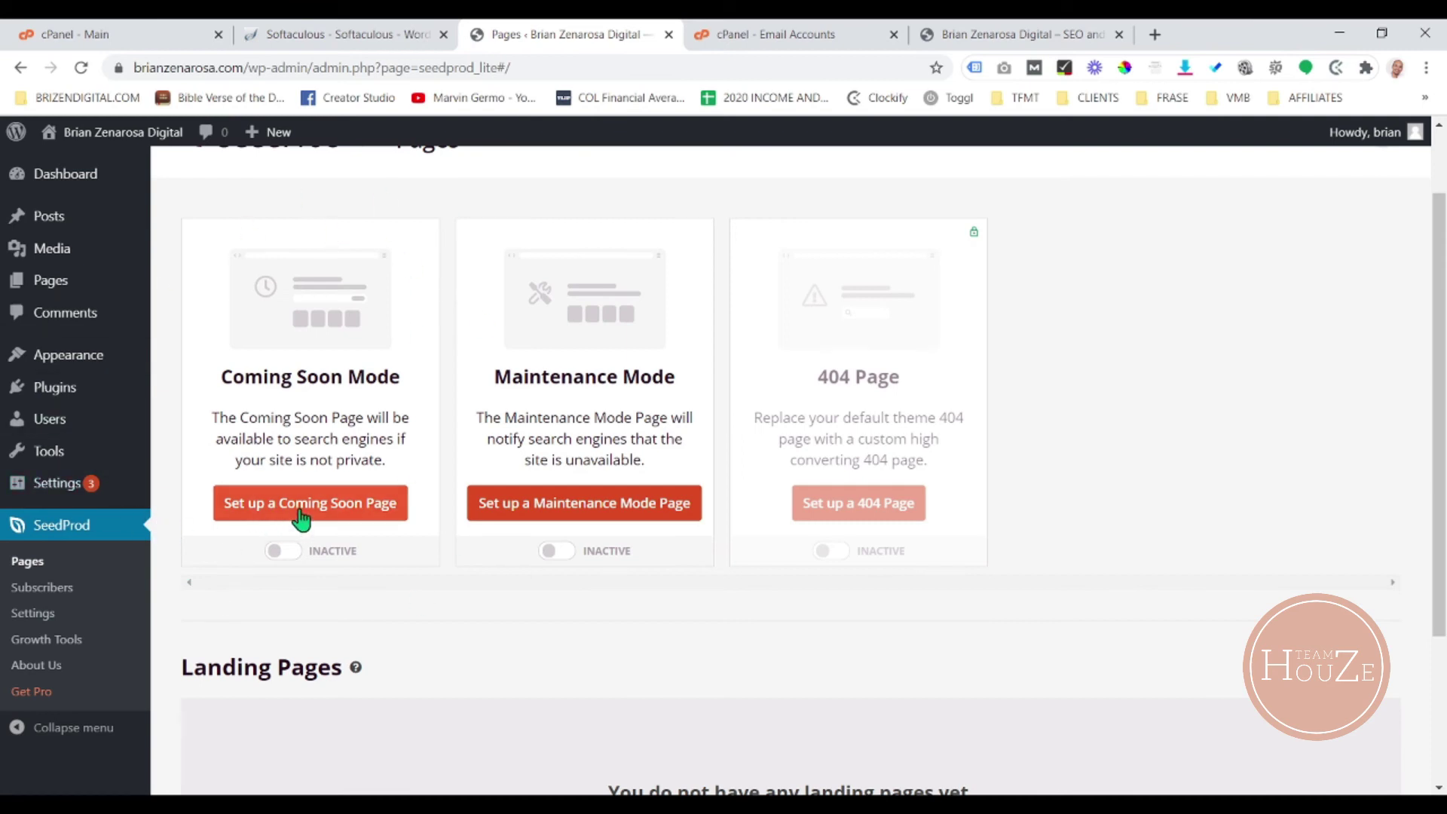
left_click(300, 517)
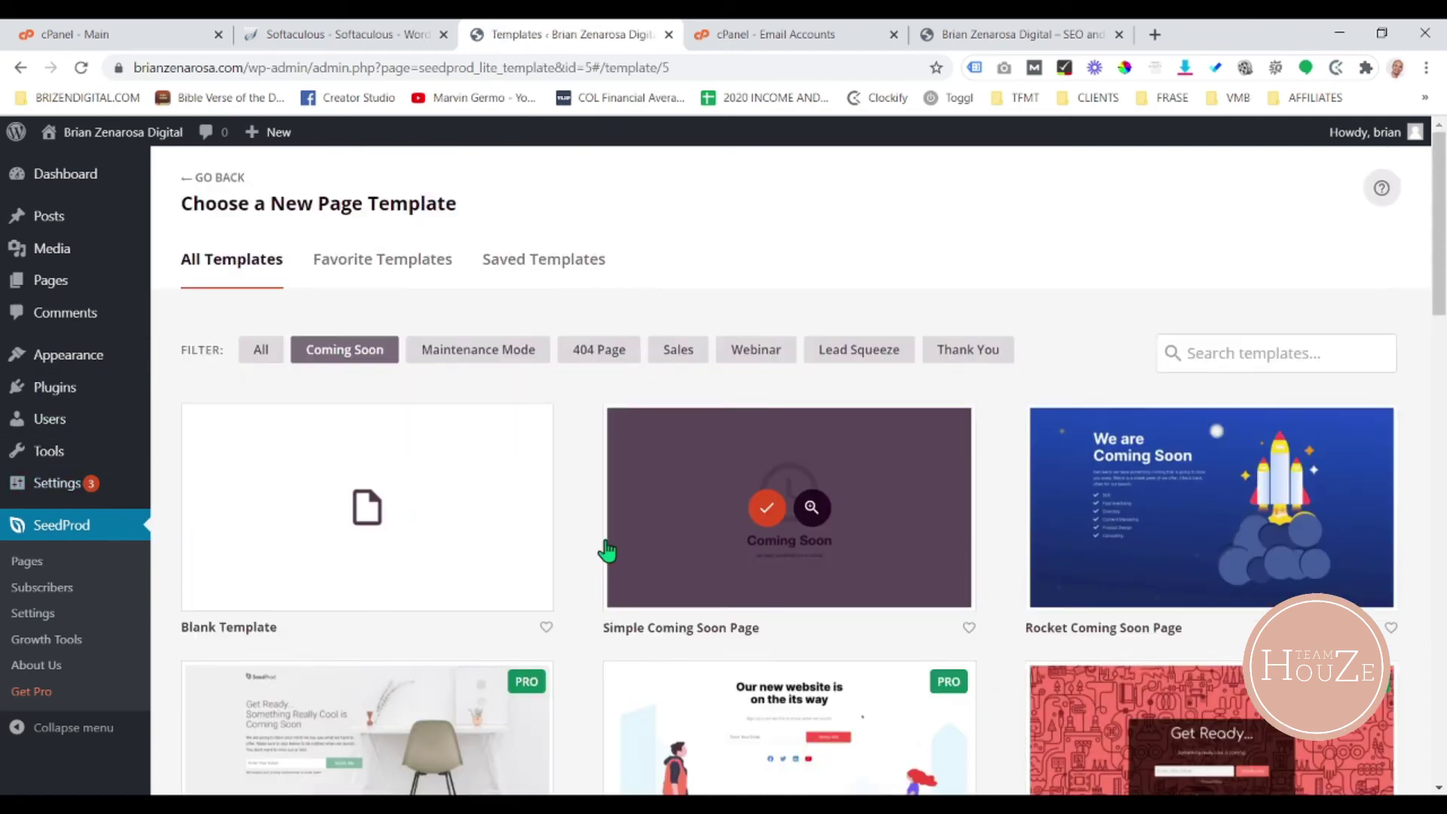
scroll(607, 520, "down", 3)
scroll(754, 532, "up", 1)
scroll(902, 531, "up", 1)
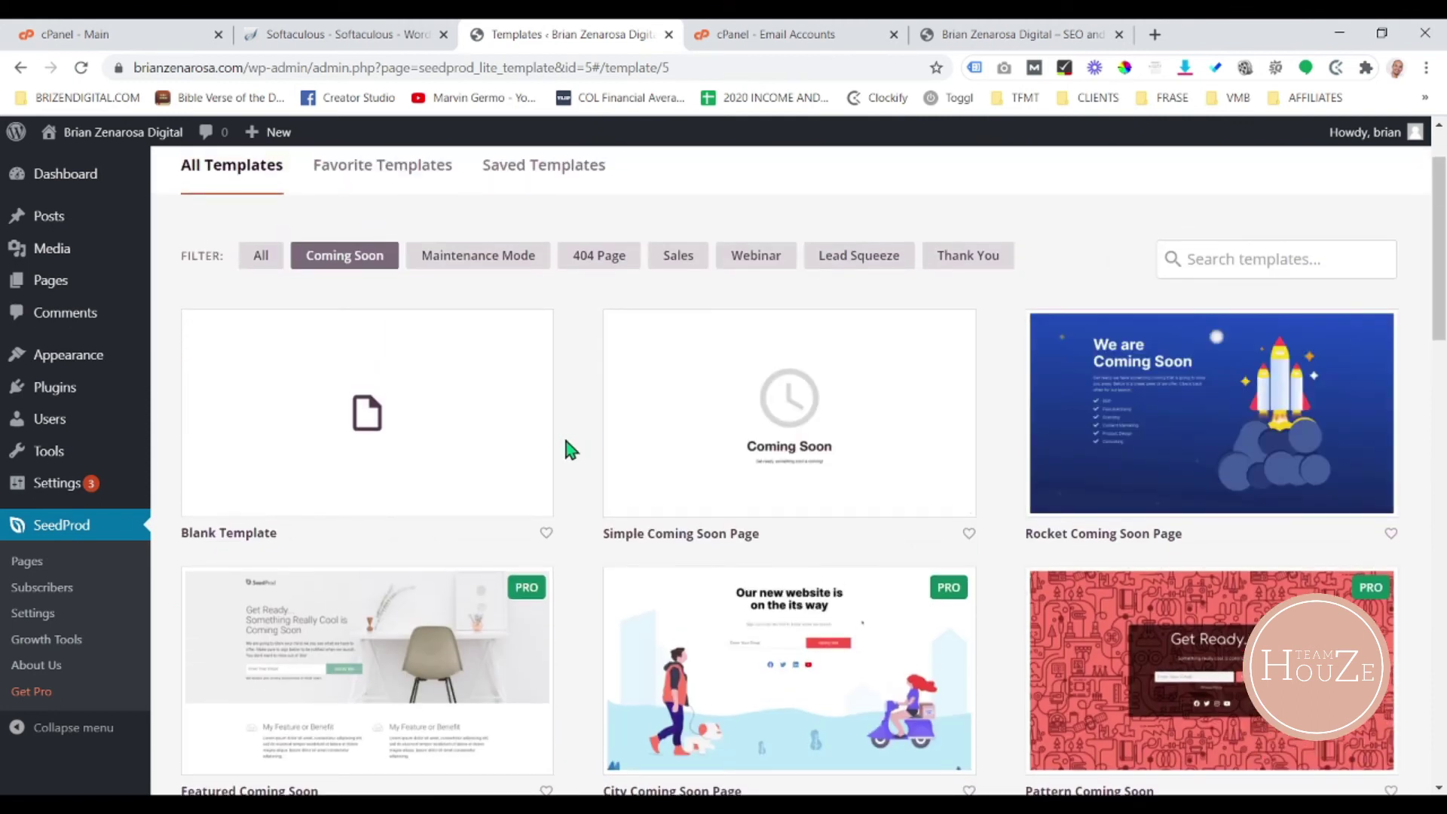
scroll(1107, 467, "down", 7)
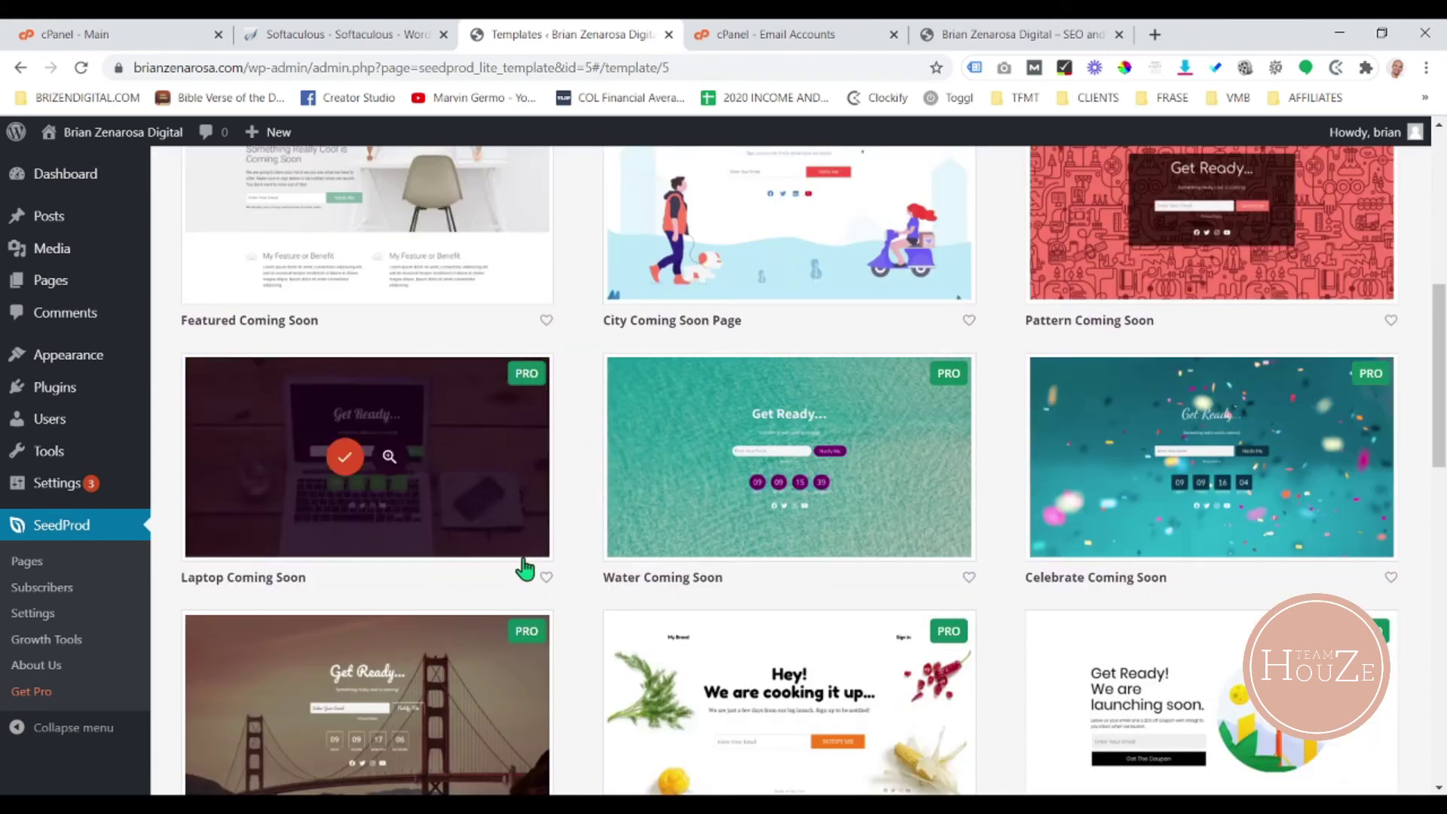
scroll(428, 584, "down", 4)
scroll(1143, 609, "down", 4)
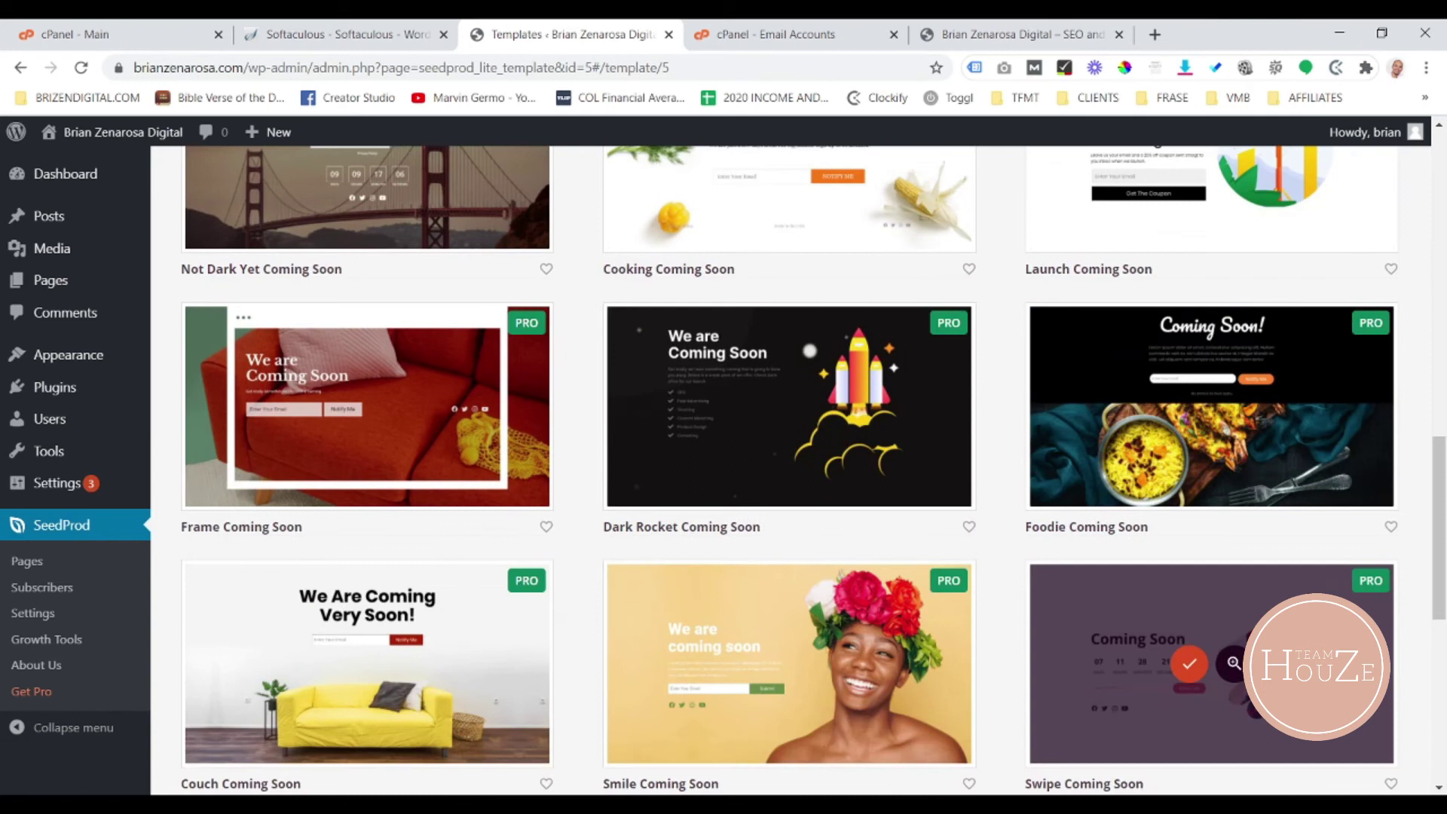
scroll(1213, 527, "up", 15)
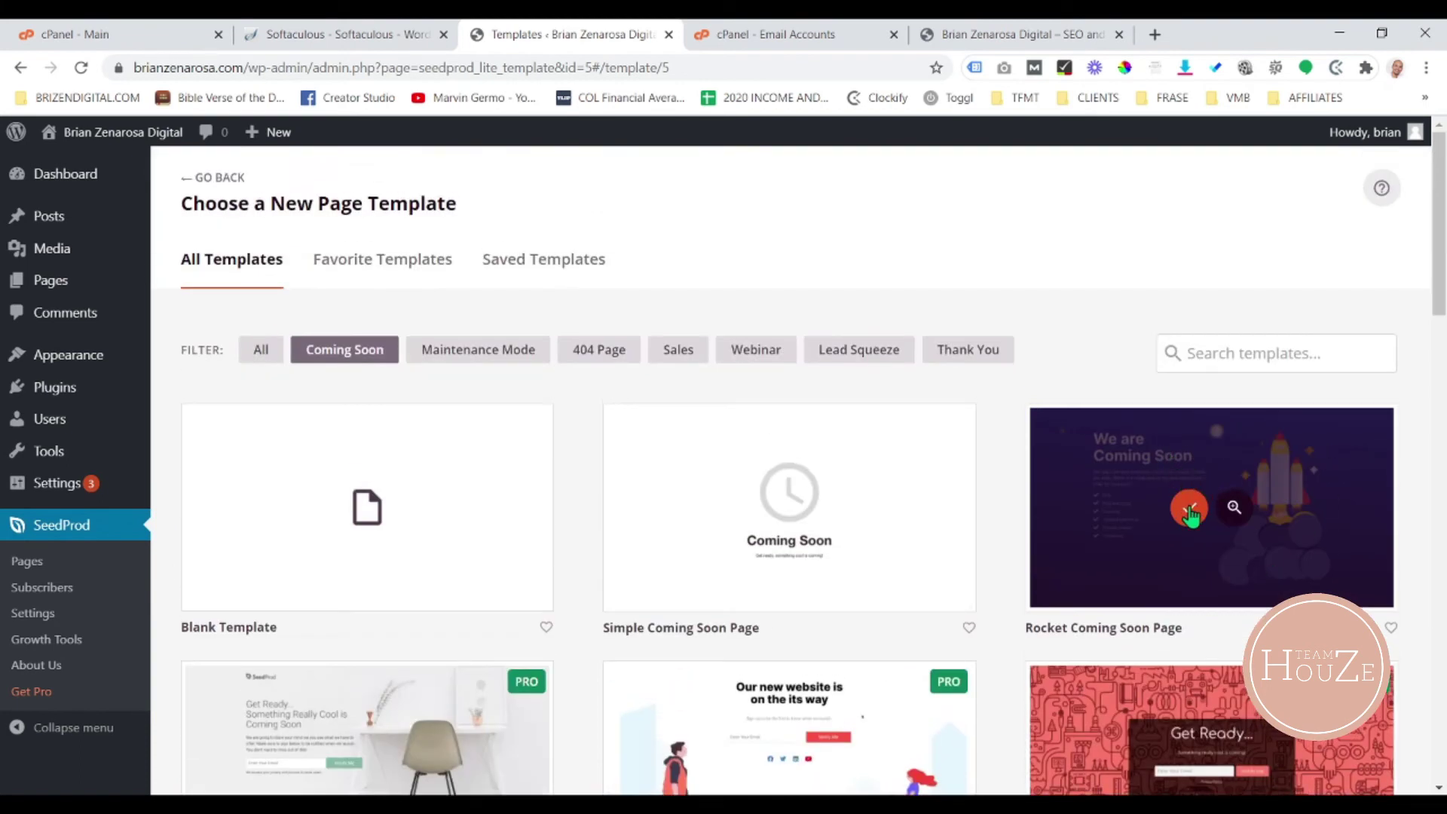
left_click(1188, 507)
scroll(648, 579, "down", 5)
scroll(1053, 617, "up", 5)
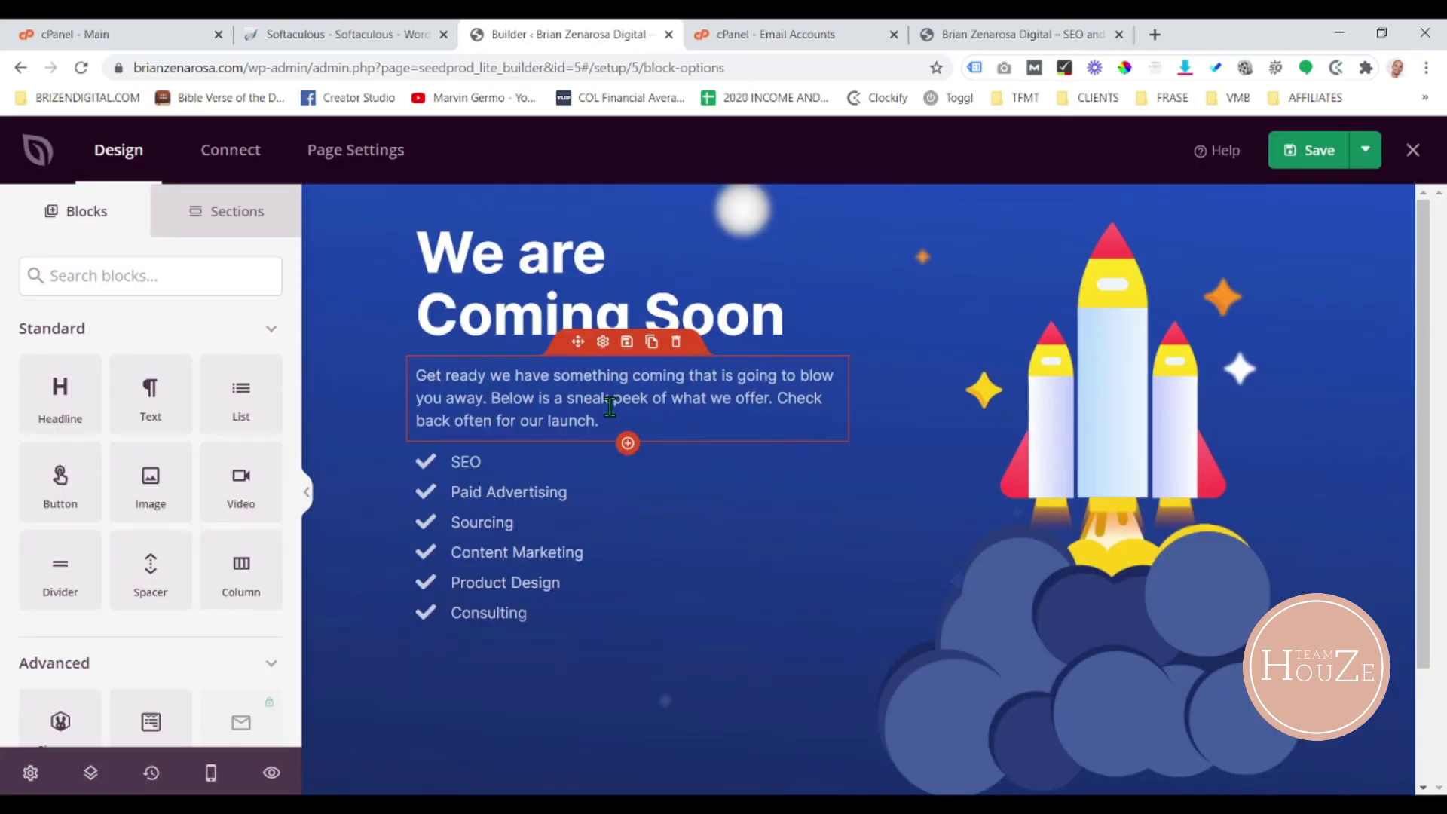
Step: Rename the SEO list item to On-Page SEO and delete Paid Advertising and Sourcing
left_click(526, 525)
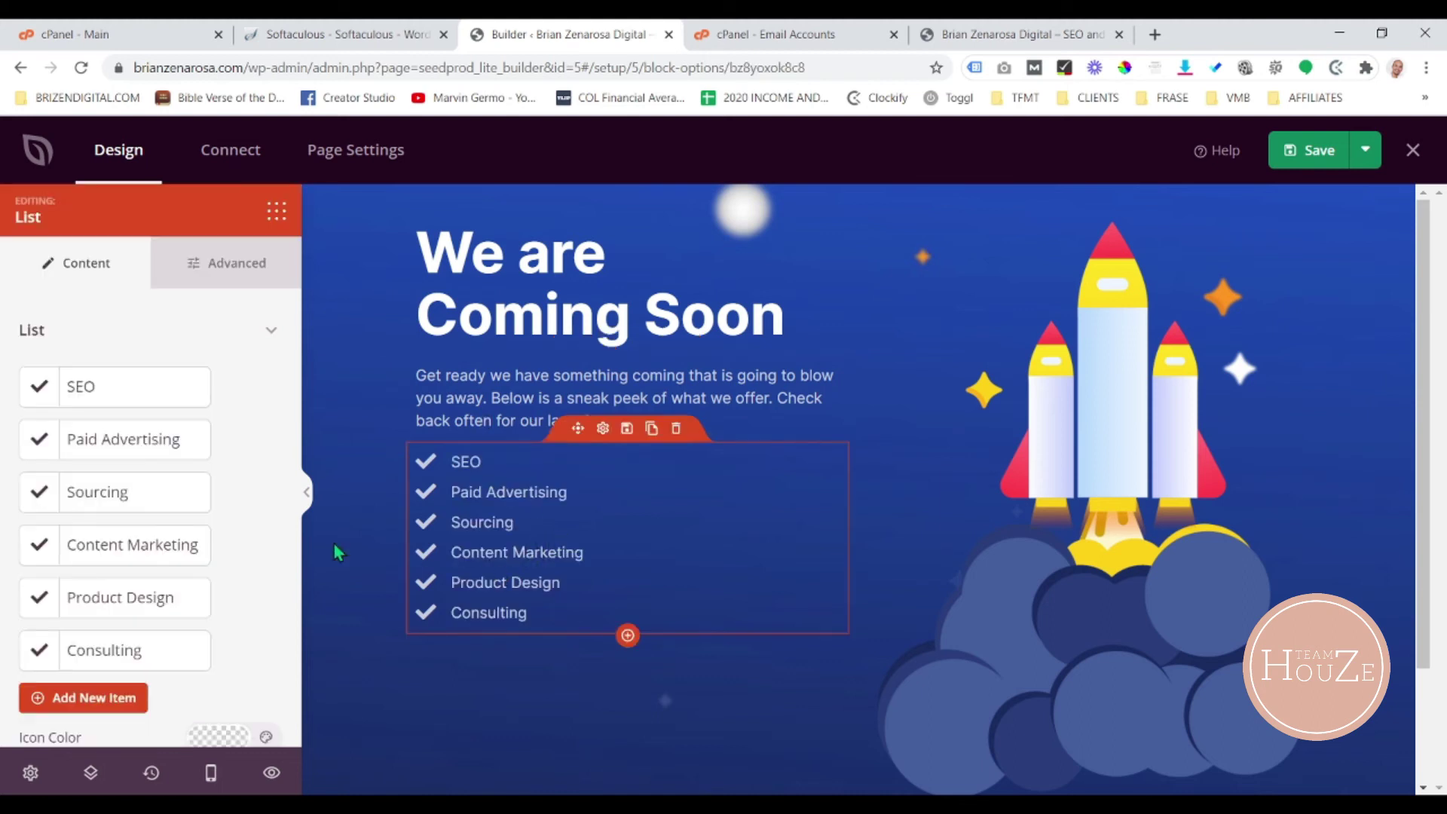
left_click(113, 386)
left_click(38, 500)
type("On-Page SEO")
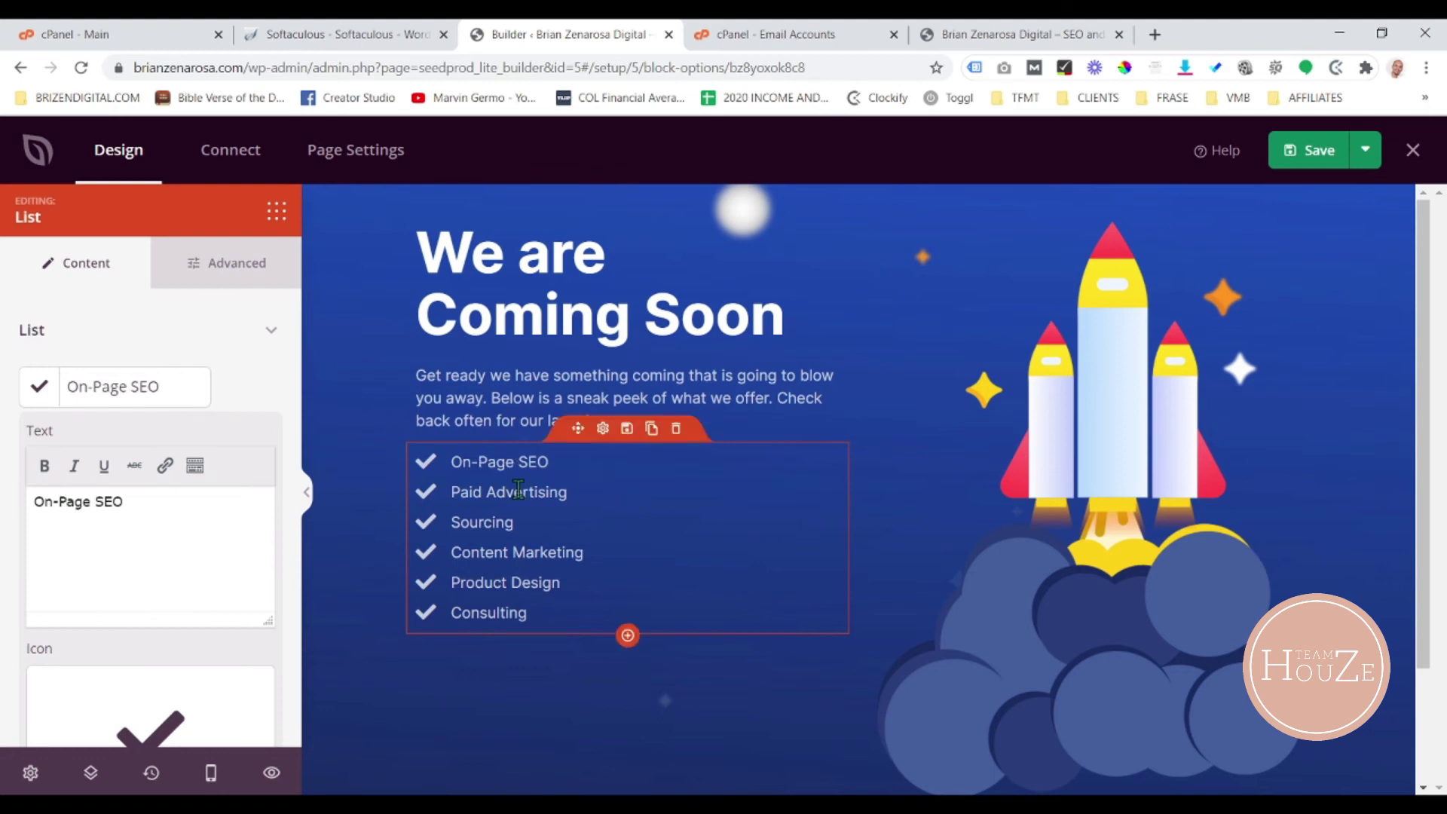
left_click(143, 716)
key("Escape")
scroll(252, 510, "down", 3)
left_click(258, 499)
left_click(259, 499)
Step: Move Product Design up, rename it Web Design, delete Content Marketing, and save
left_click_drag(136, 555, 132, 487)
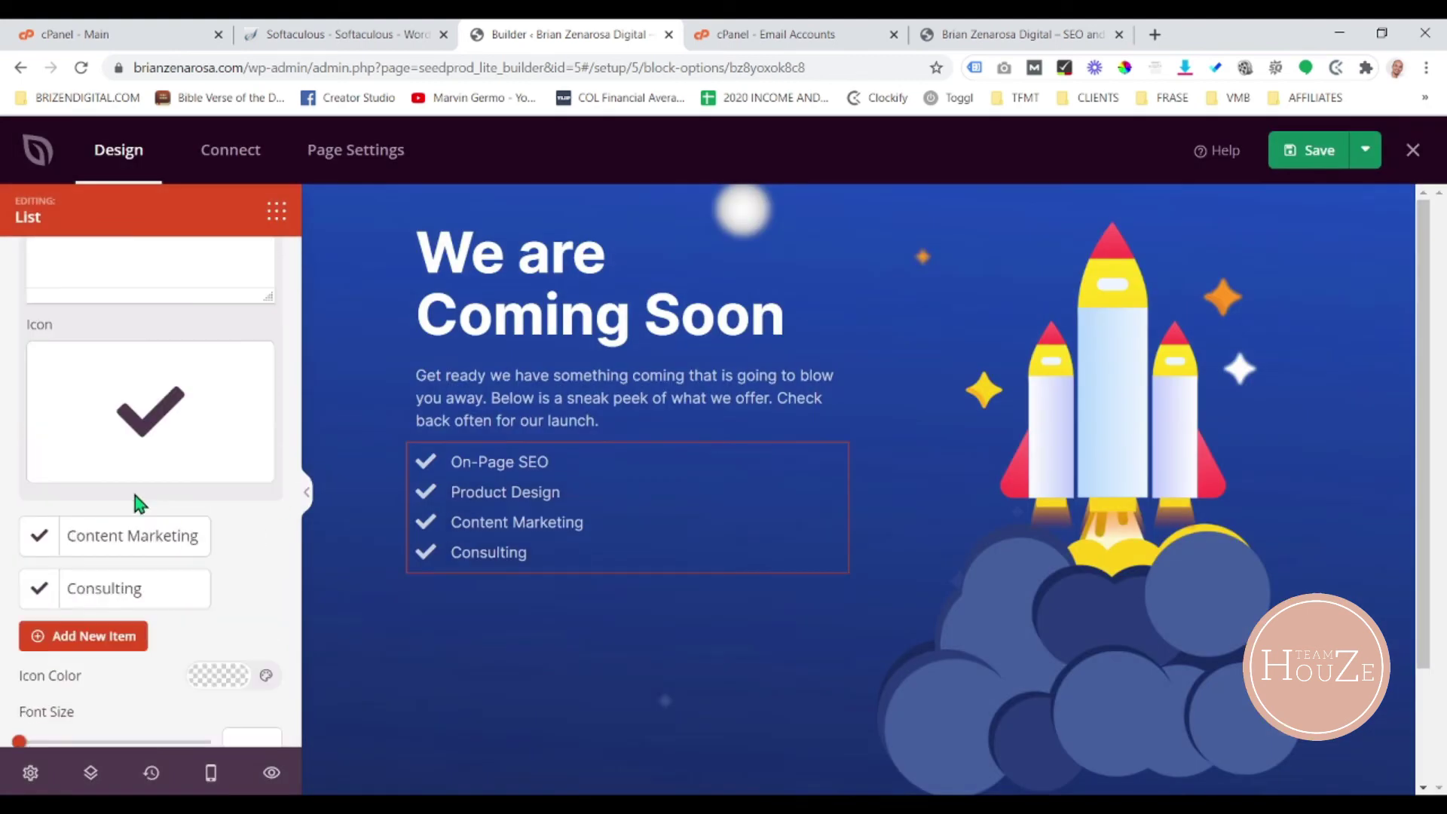
left_click(131, 487)
triple_click(155, 460)
type("Web Design")
scroll(179, 528, "down", 6)
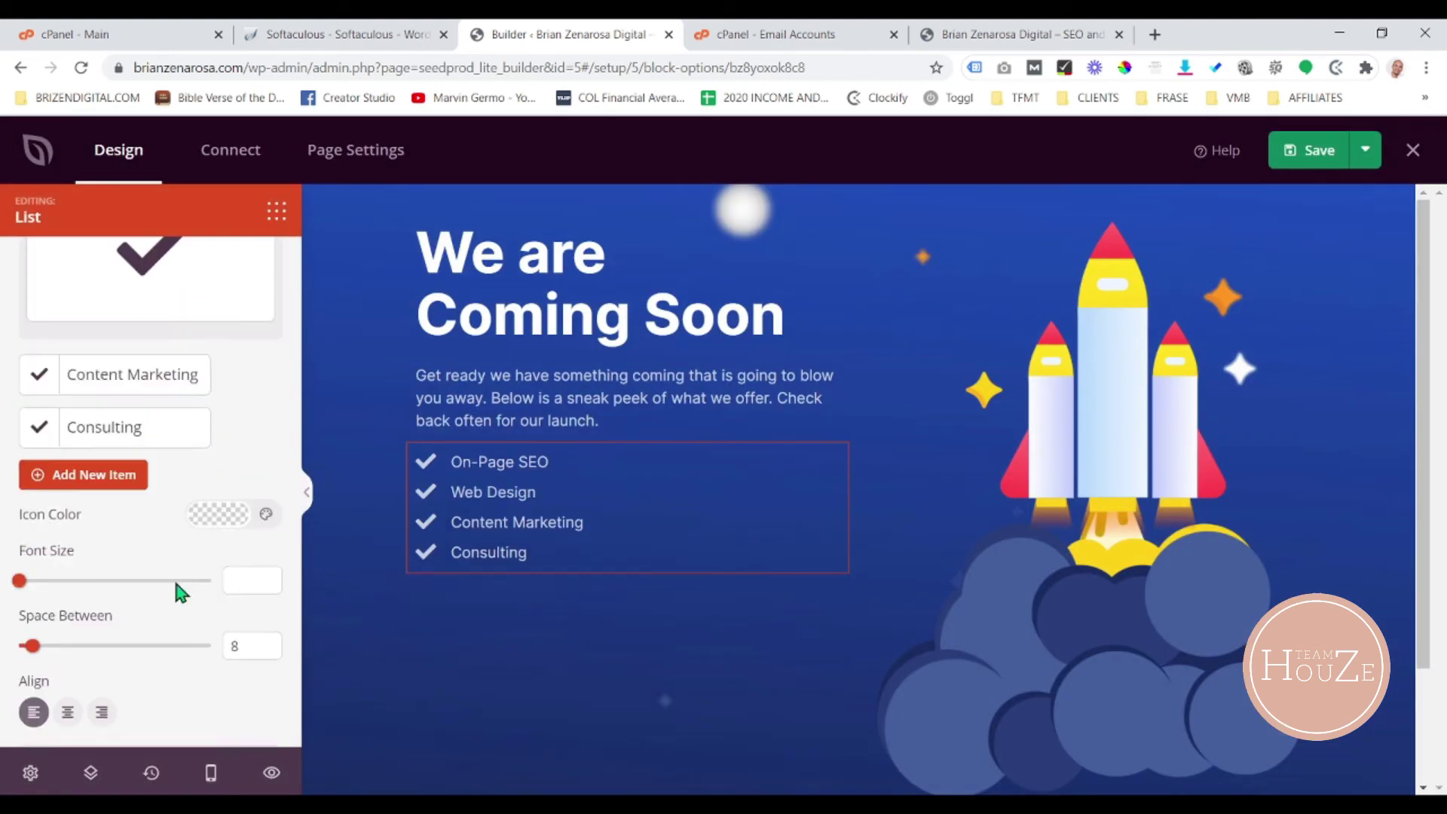
left_click(517, 526)
key("BackSpace")
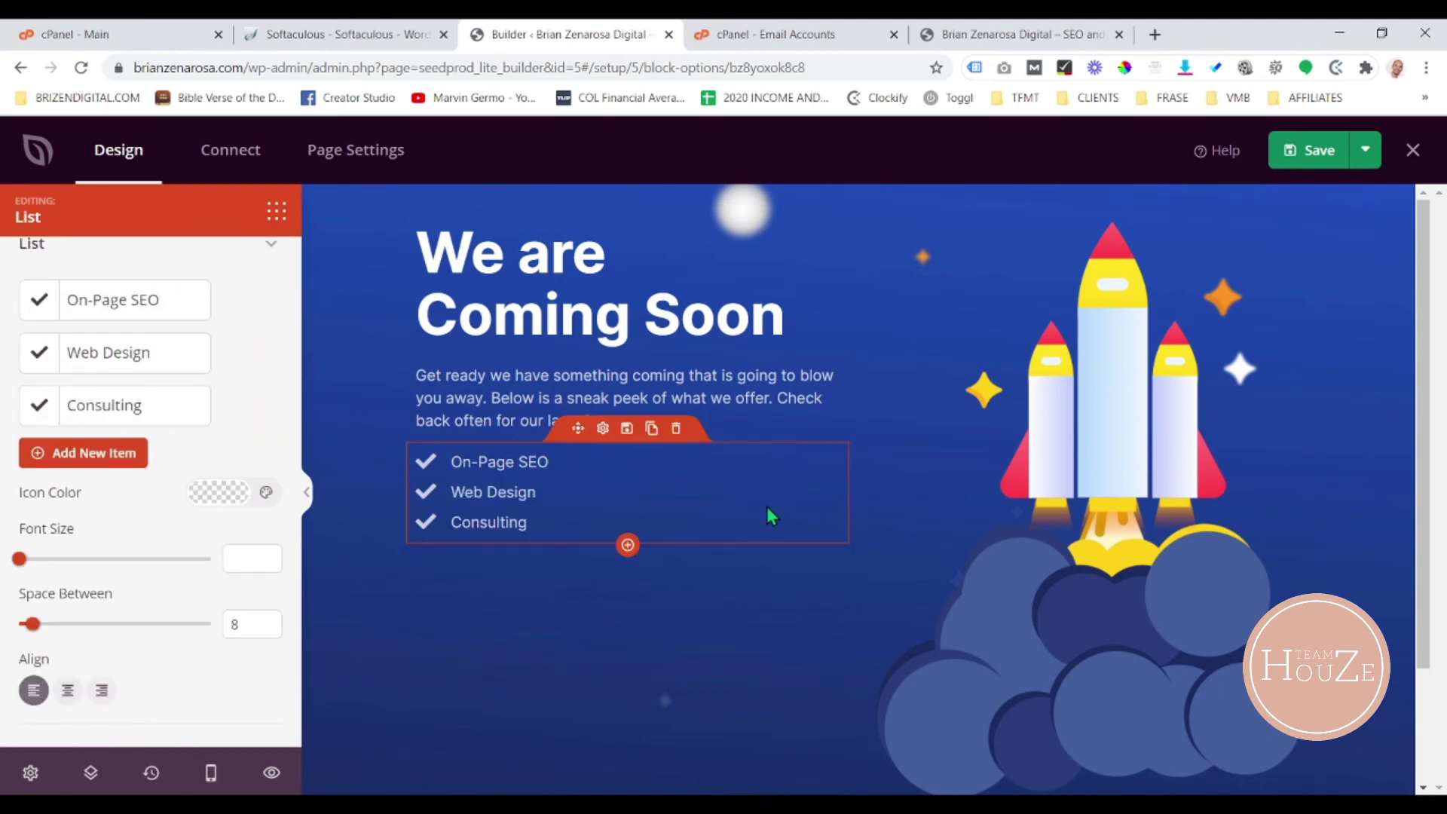
left_click(1315, 152)
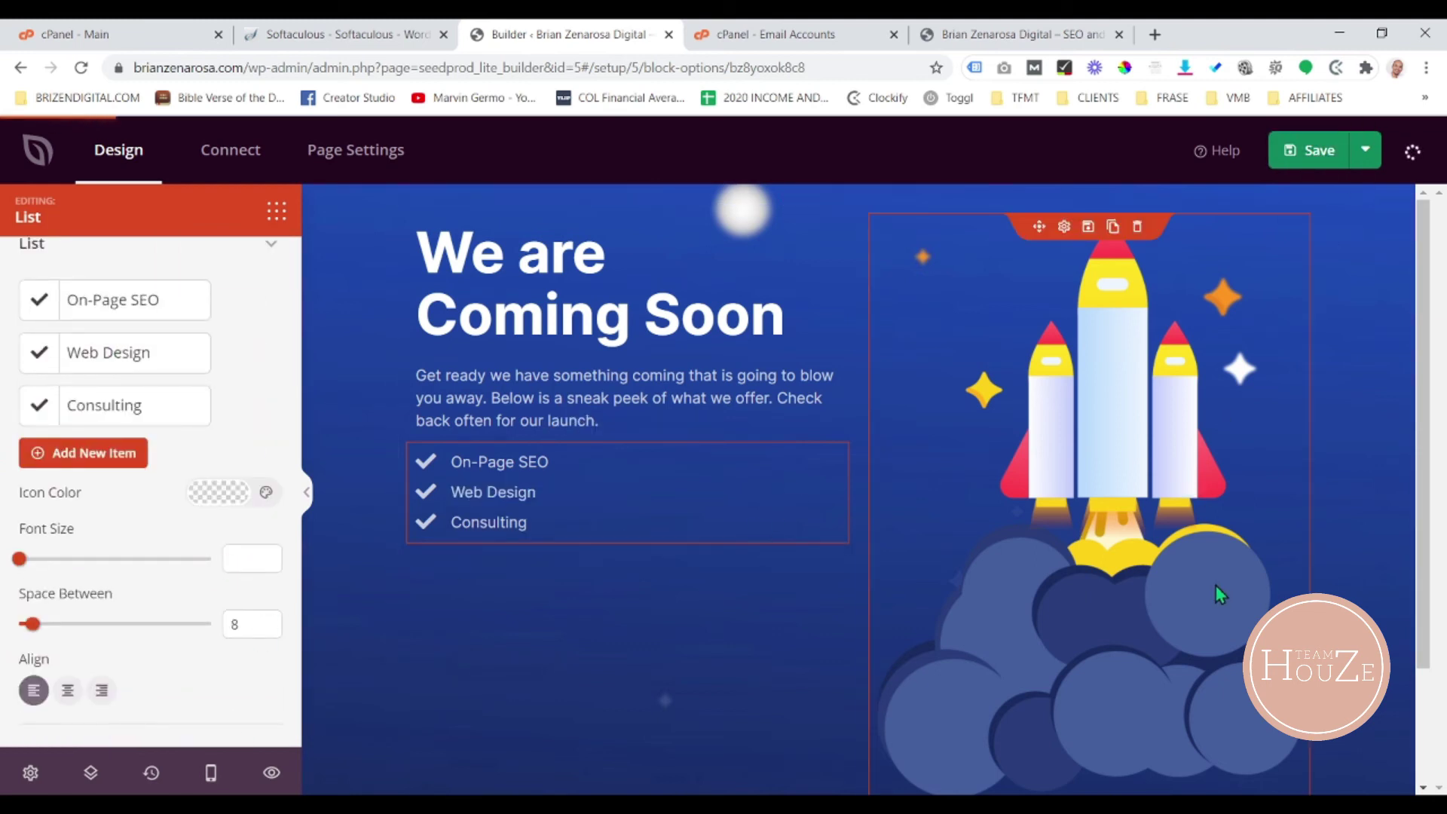
Step: Publish the rocket coming soon page and view it live
left_click(1365, 150)
left_click(1323, 198)
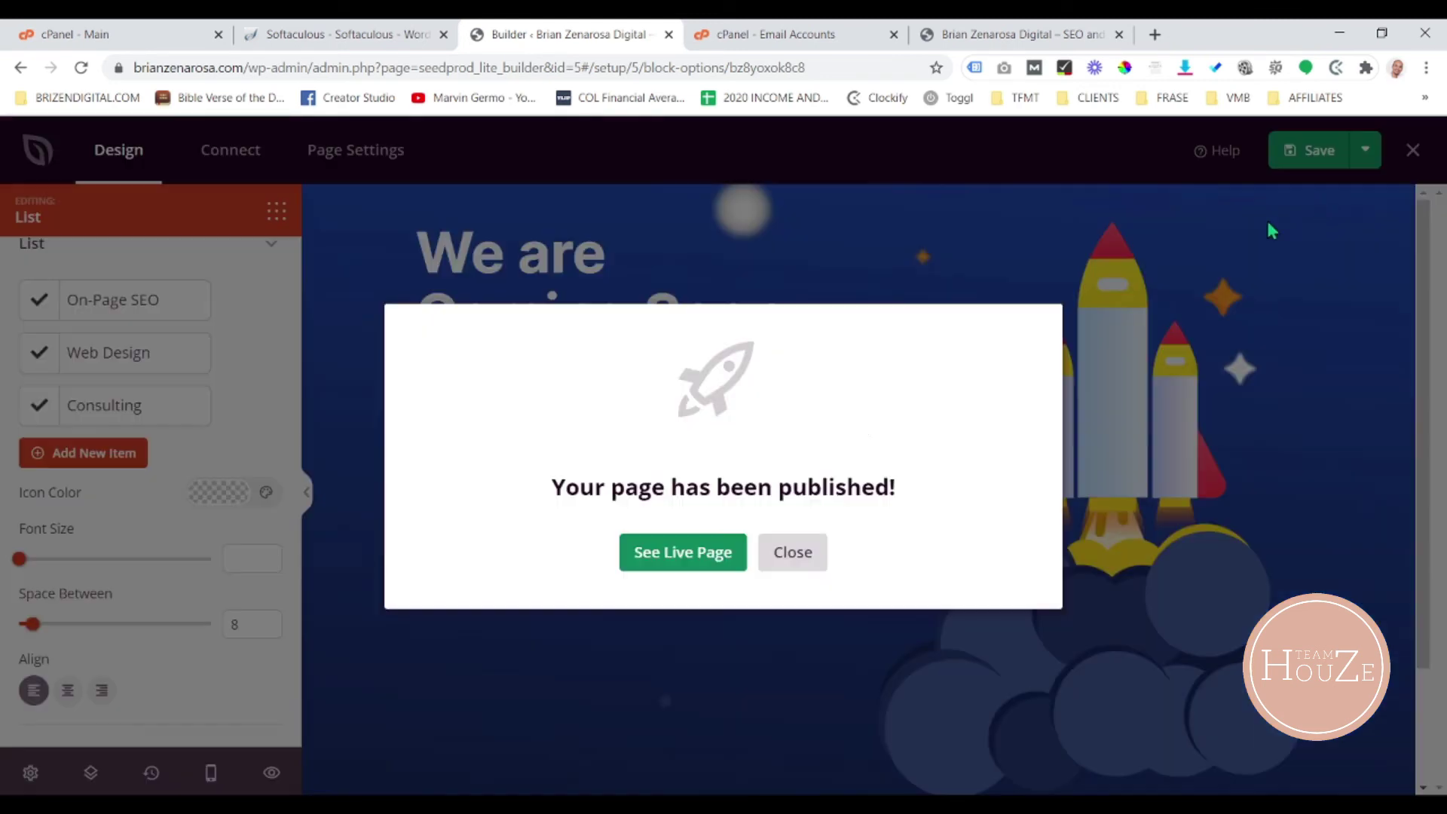
left_click(699, 573)
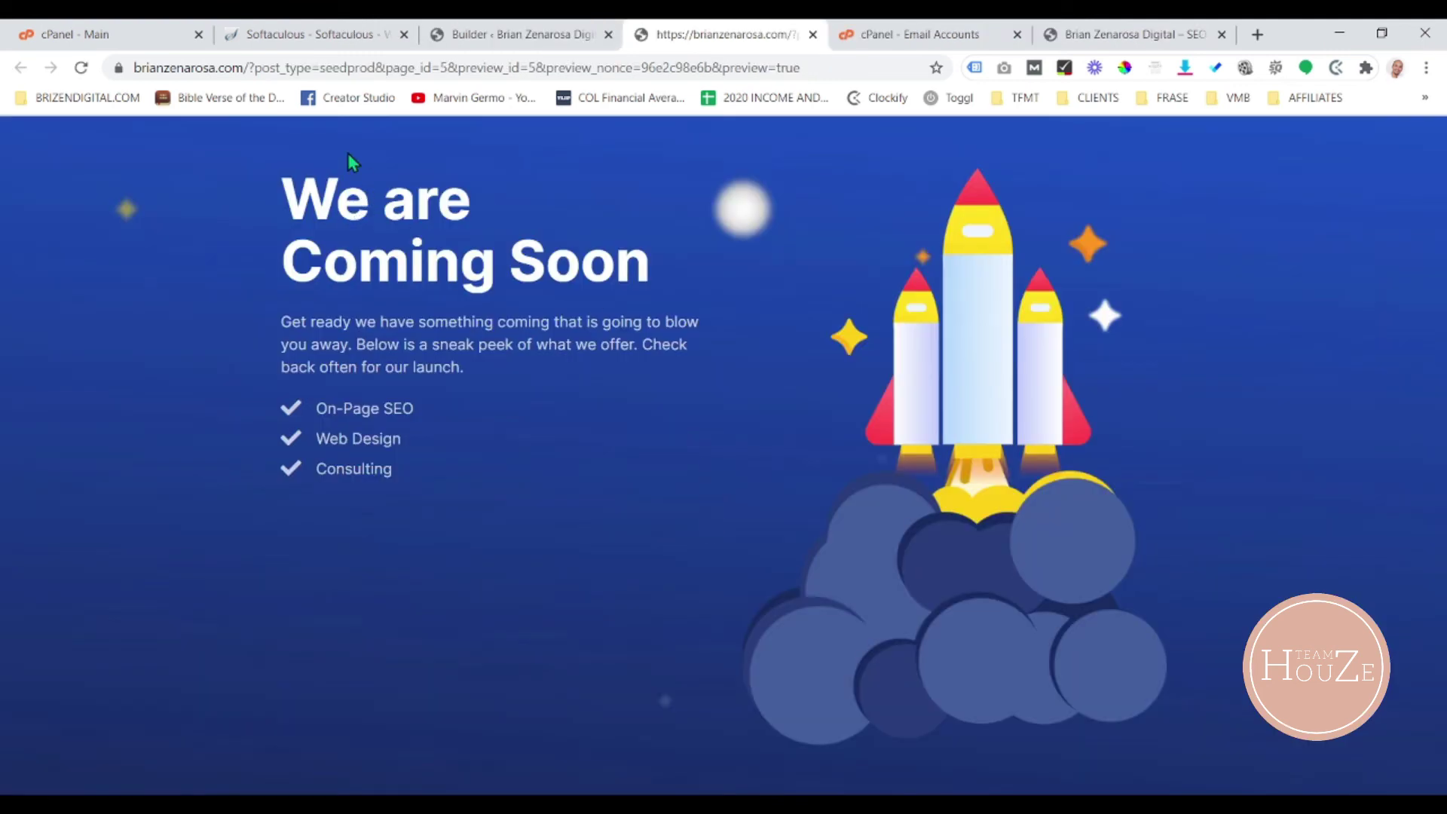
Step: Back in the builder, dismiss the published confirmation and exit the builder
left_click(566, 42)
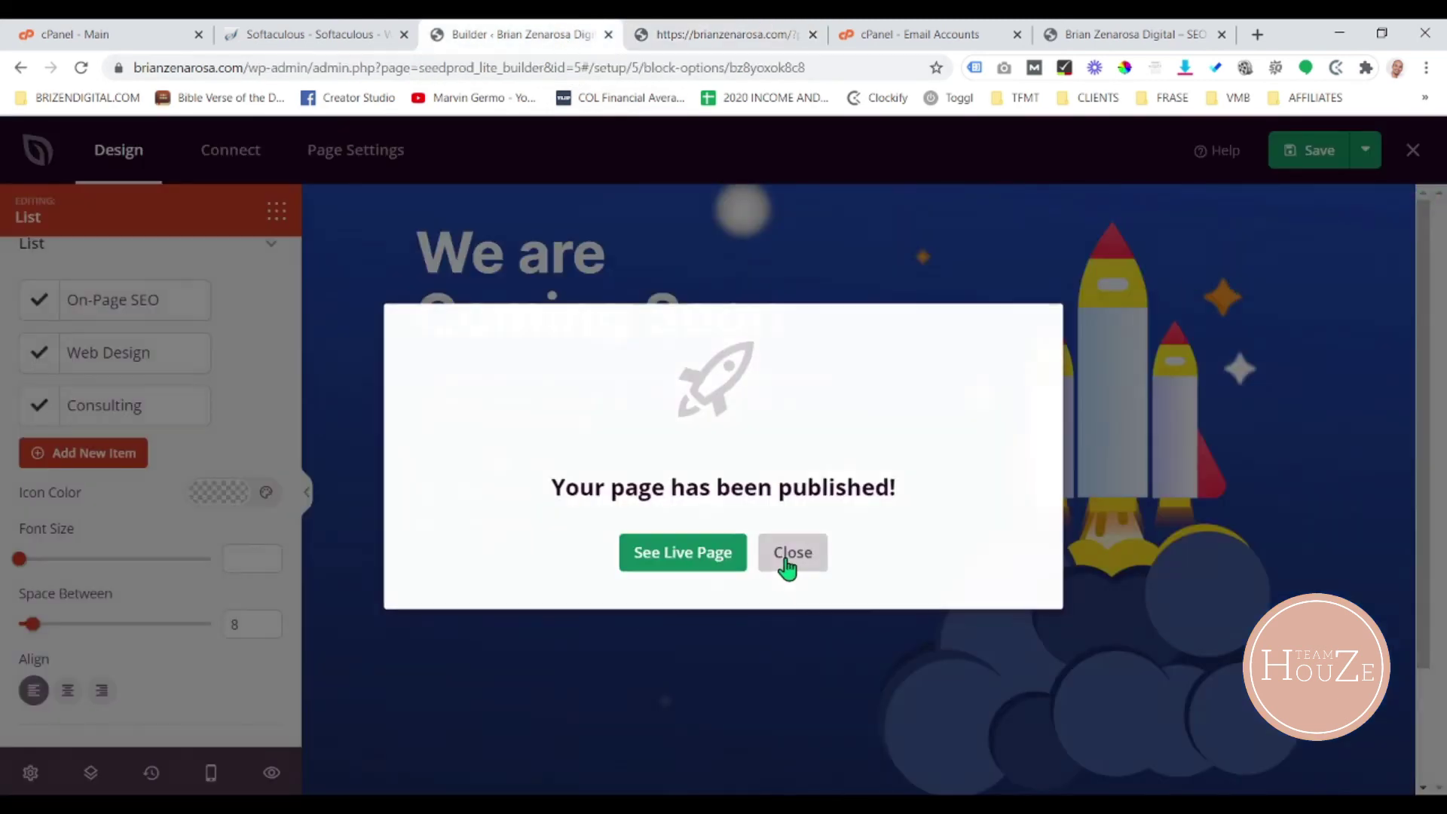
left_click(788, 556)
left_click(1412, 153)
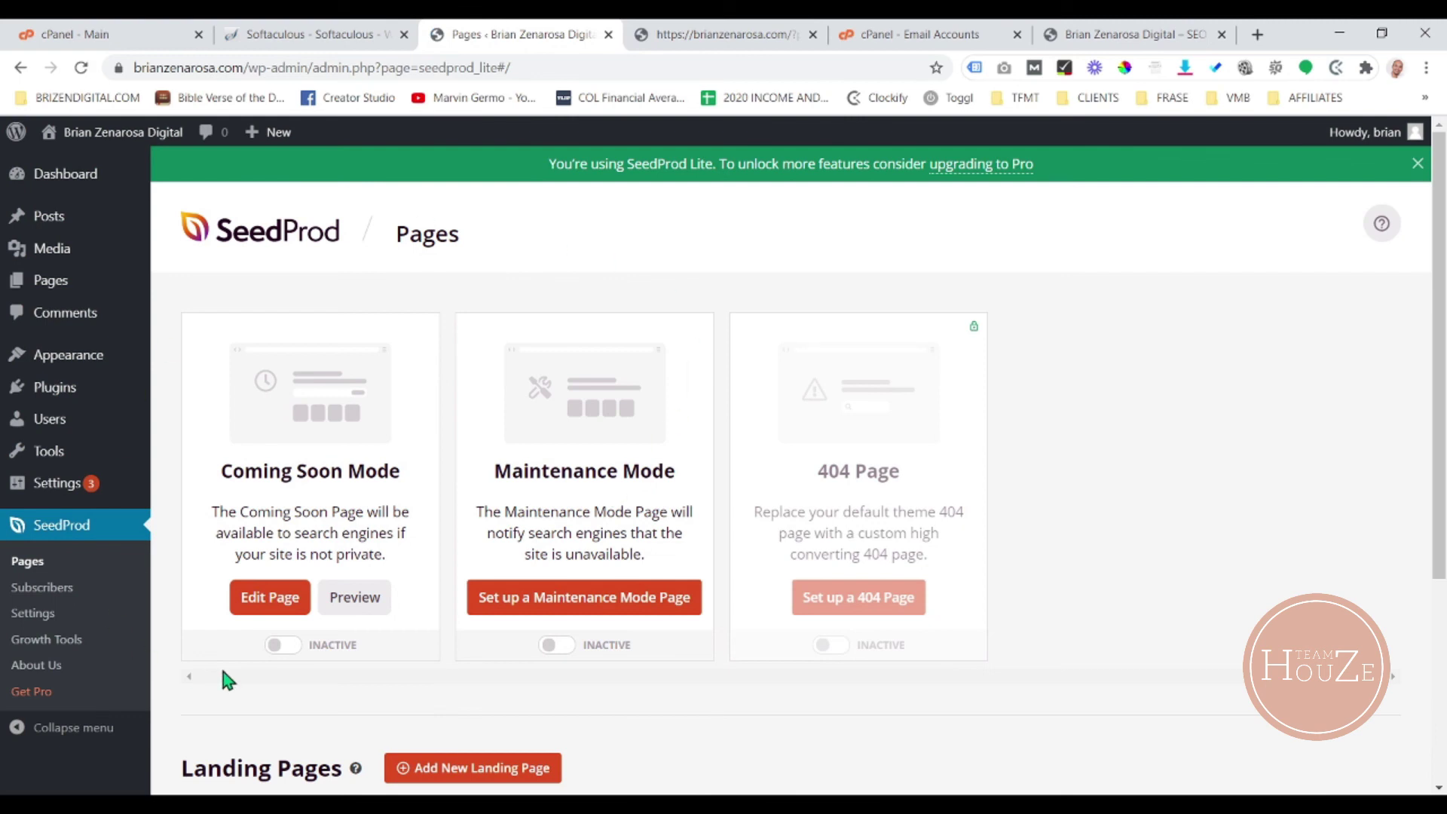
Step: Set Coming Soon Mode to Active and load the site's homepage in a new tab
left_click(284, 650)
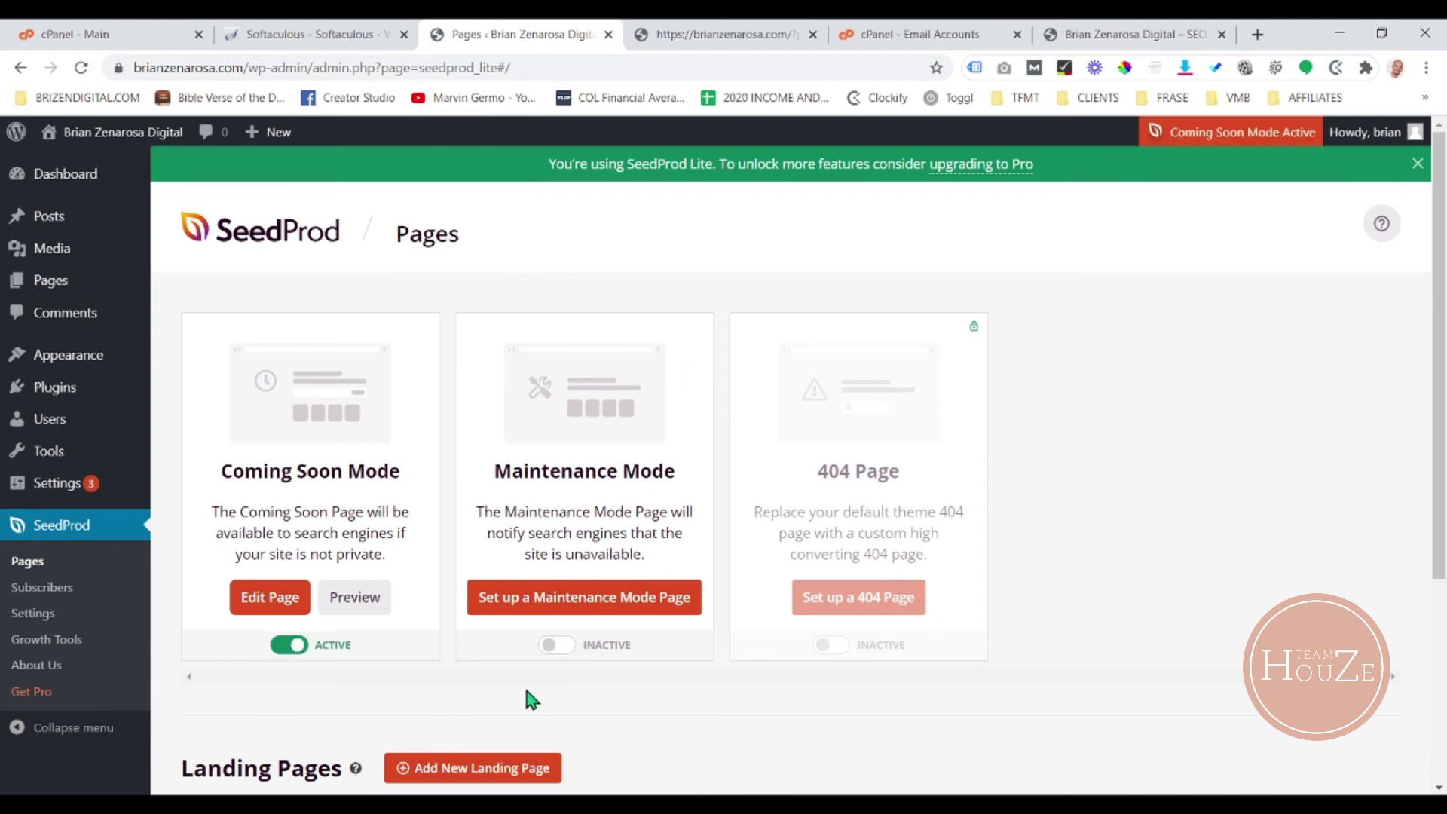
left_click(66, 173)
left_click(1257, 35)
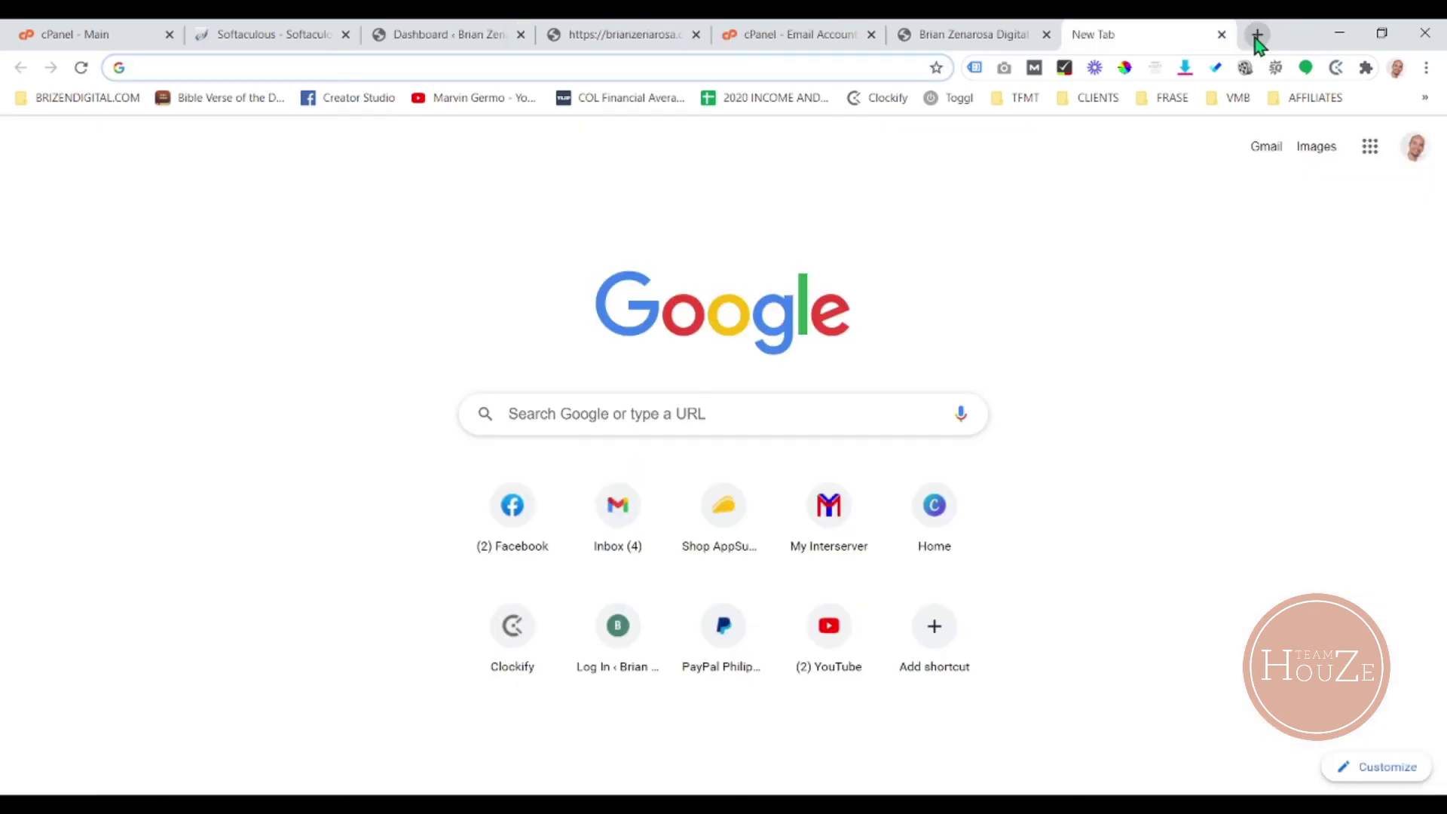
type("bria")
key("Return")
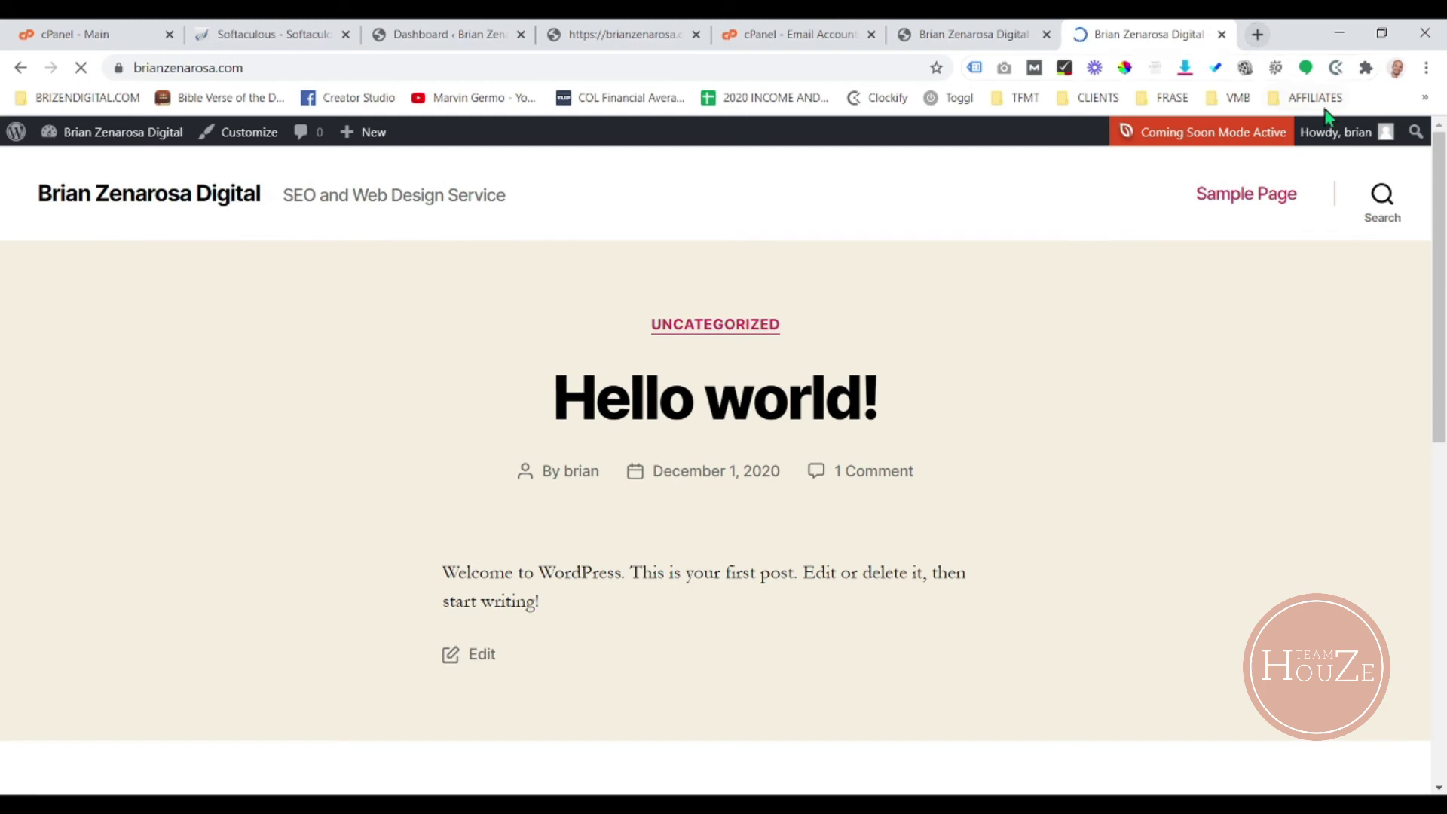
Step: Log out of WordPress and reload the homepage as a logged-out visitor
mouse_move(1335, 133)
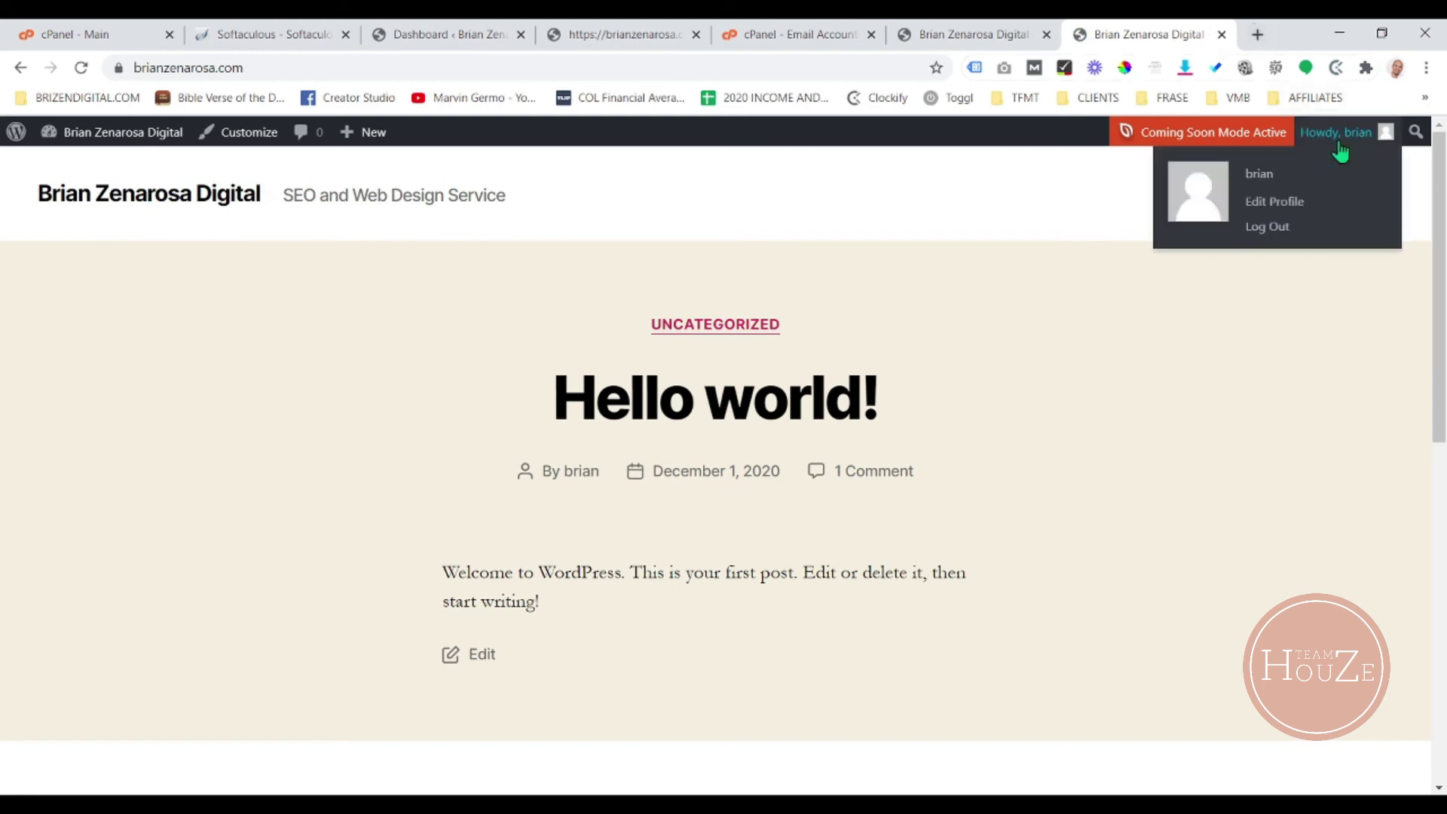
left_click(1276, 231)
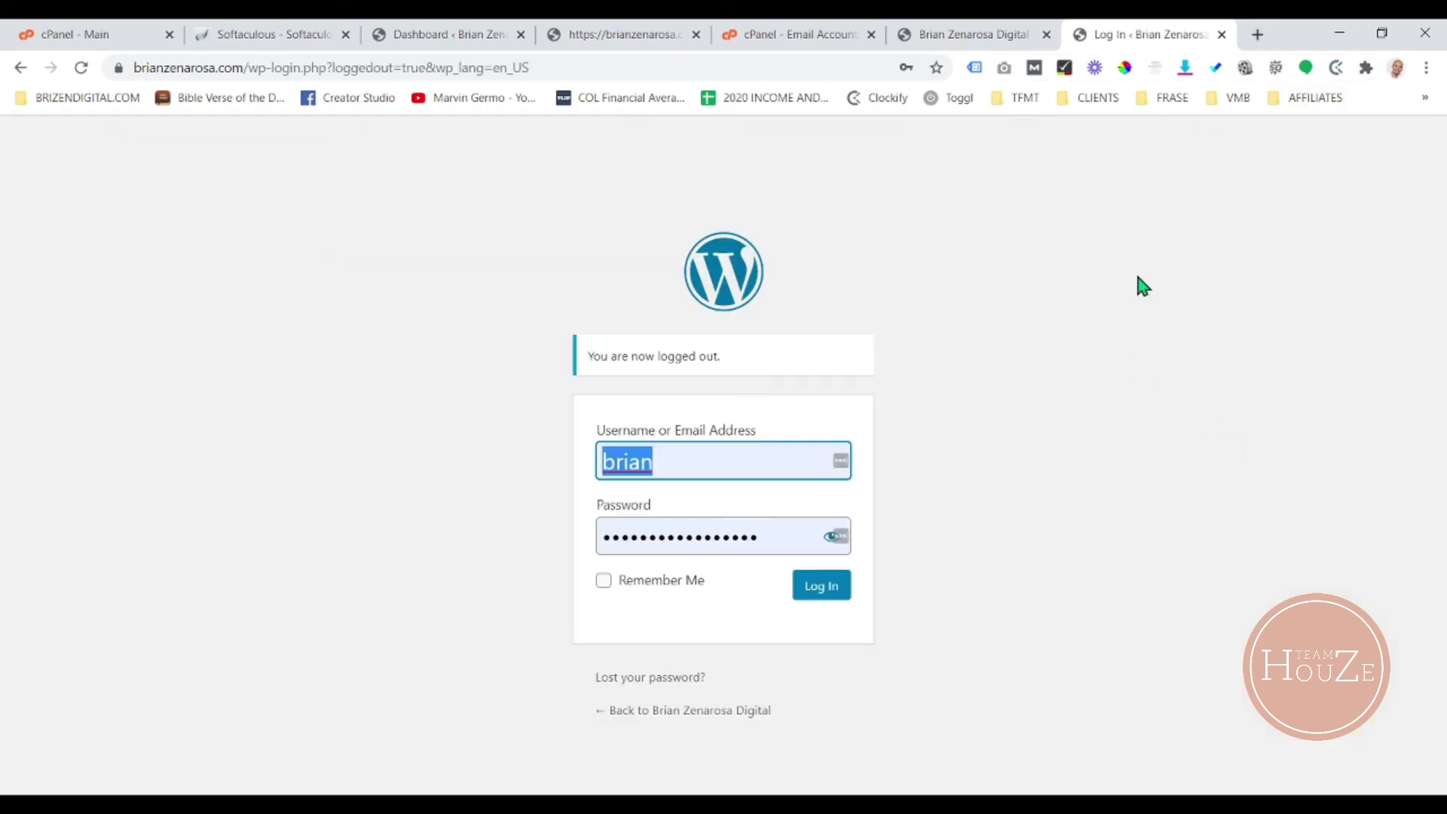
left_click(421, 69)
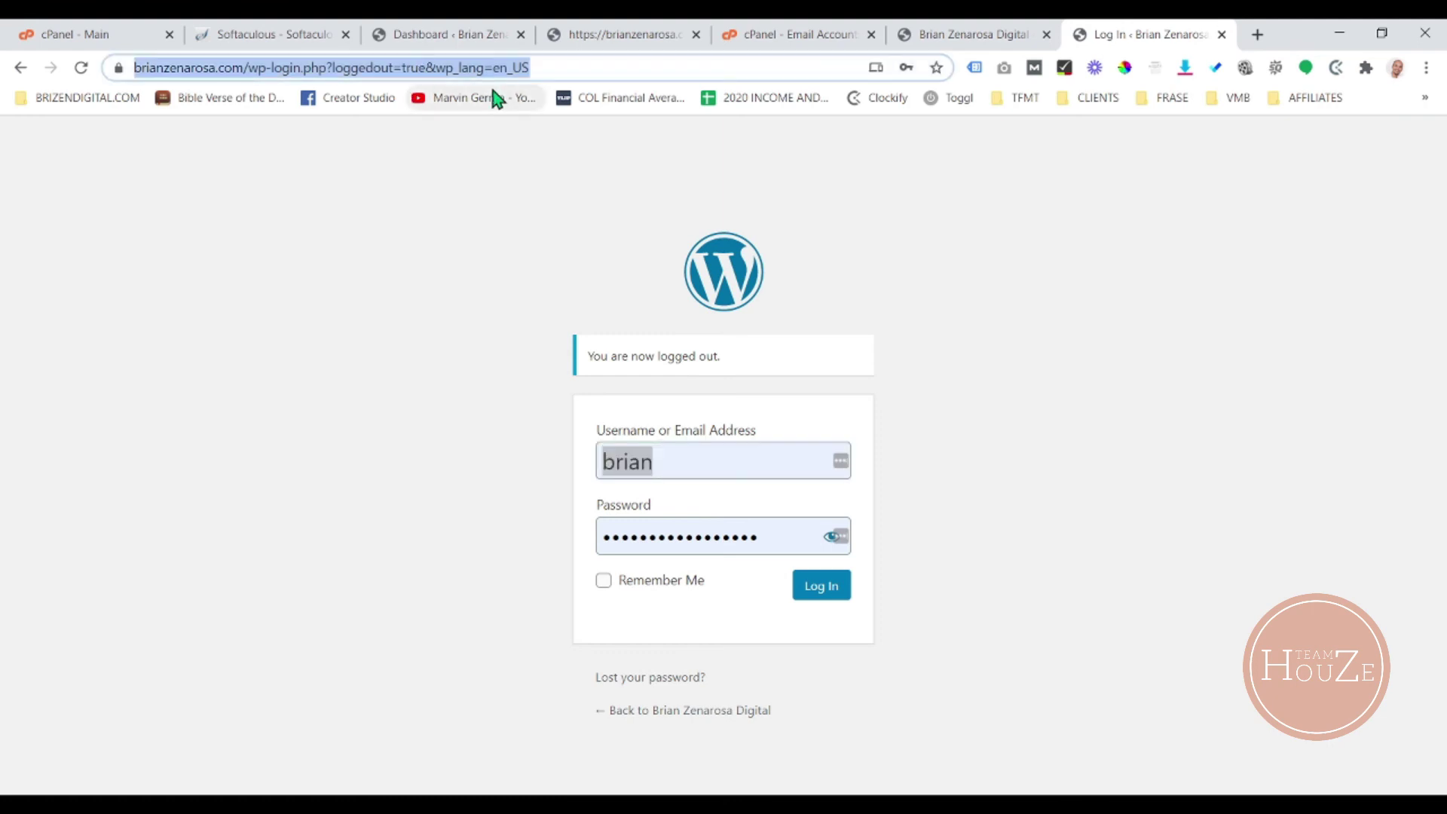
type("bria")
key("Return")
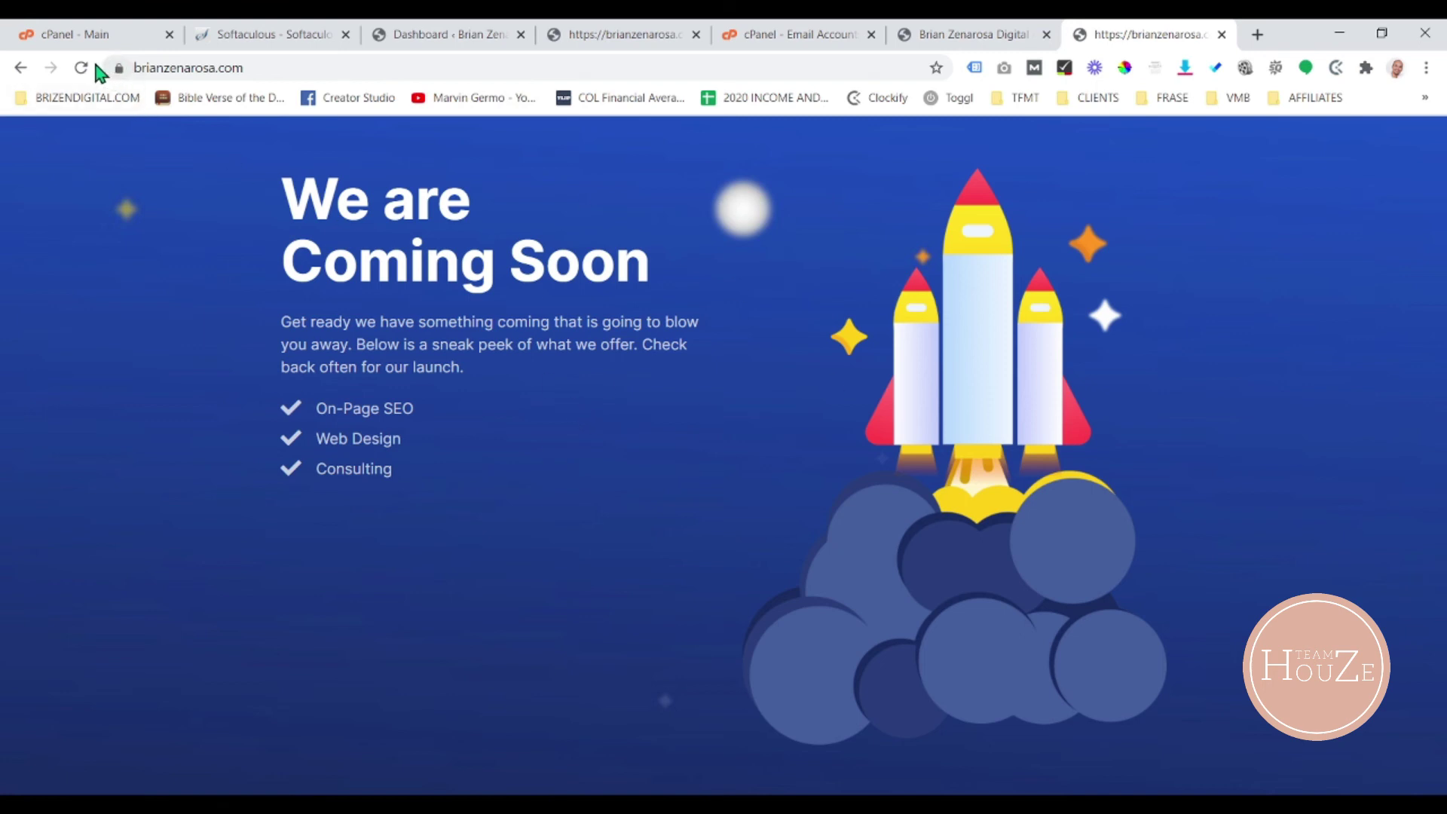
left_click(957, 38)
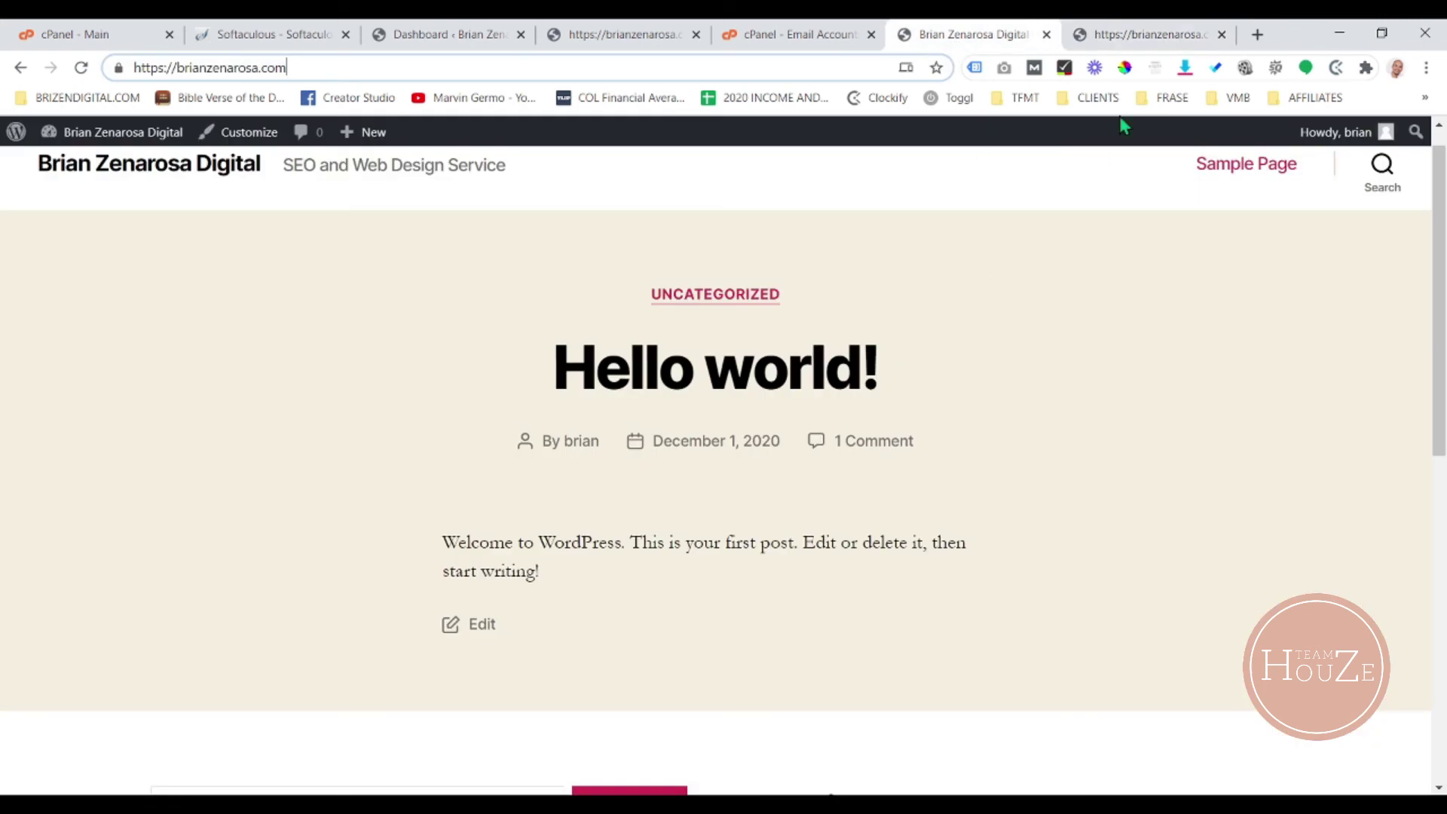
left_click(1132, 37)
key("ctrl+1")
scroll(553, 526, "up", 5)
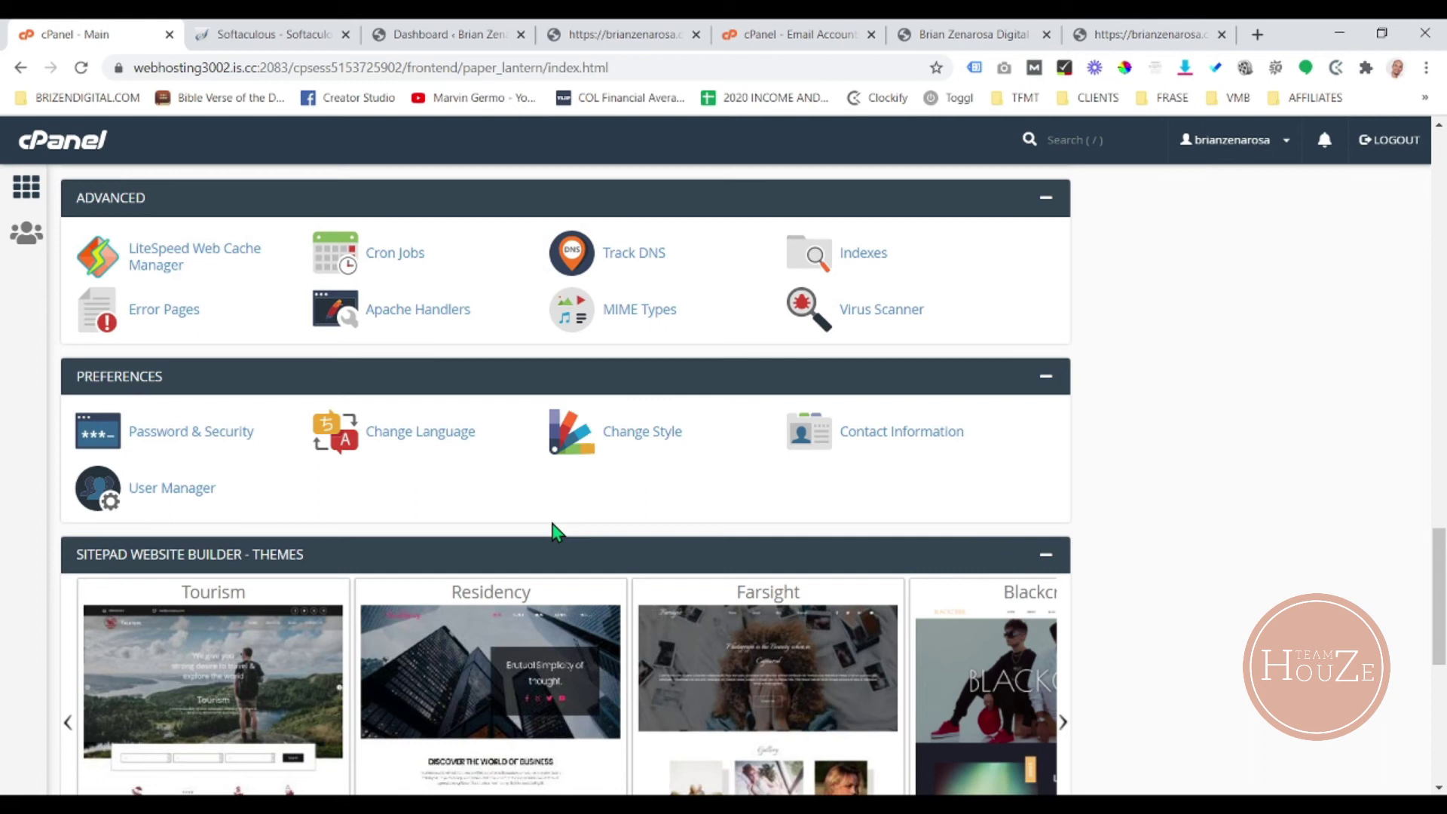
scroll(554, 528, "up", 6)
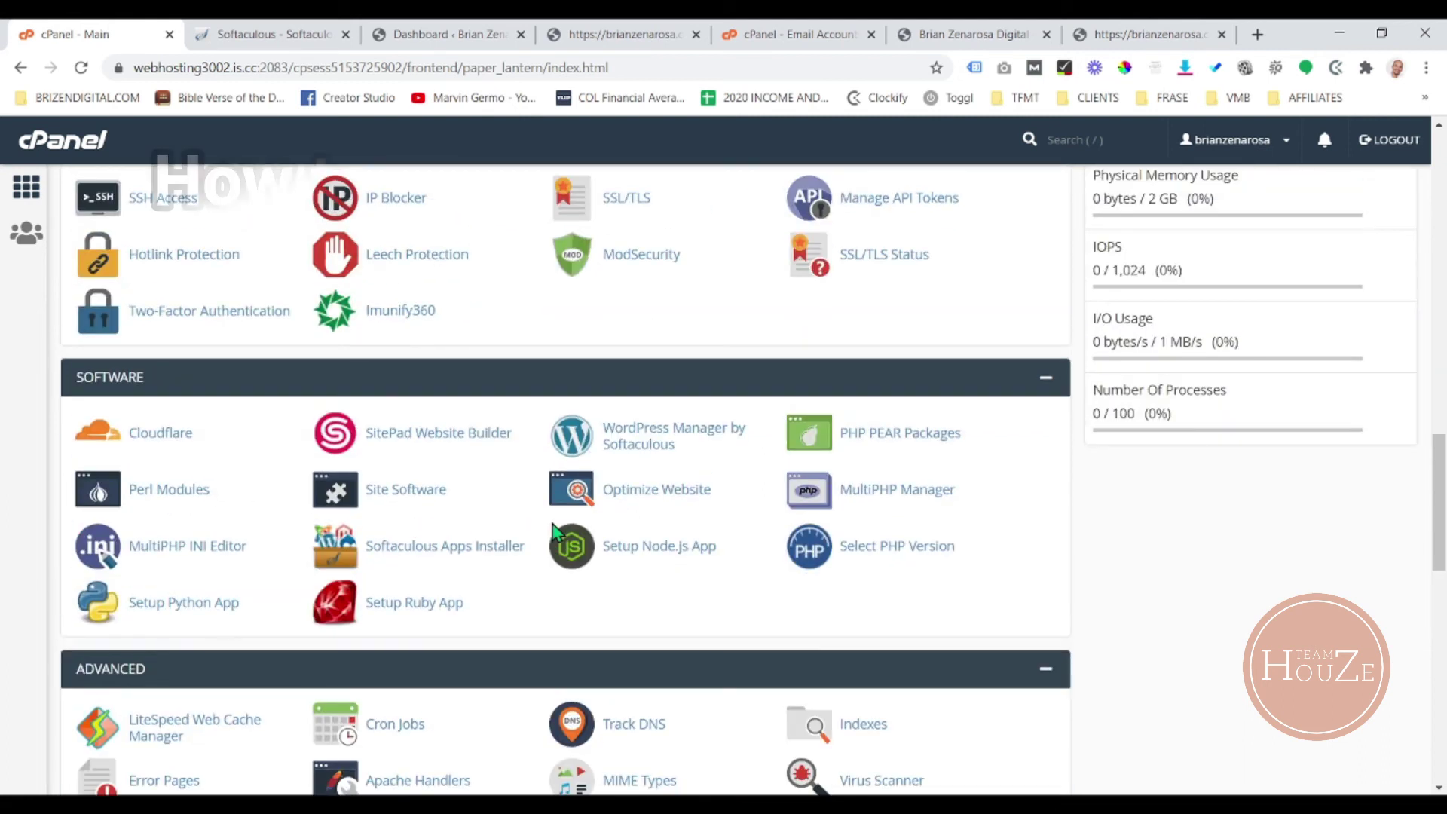
scroll(554, 527, "up", 3)
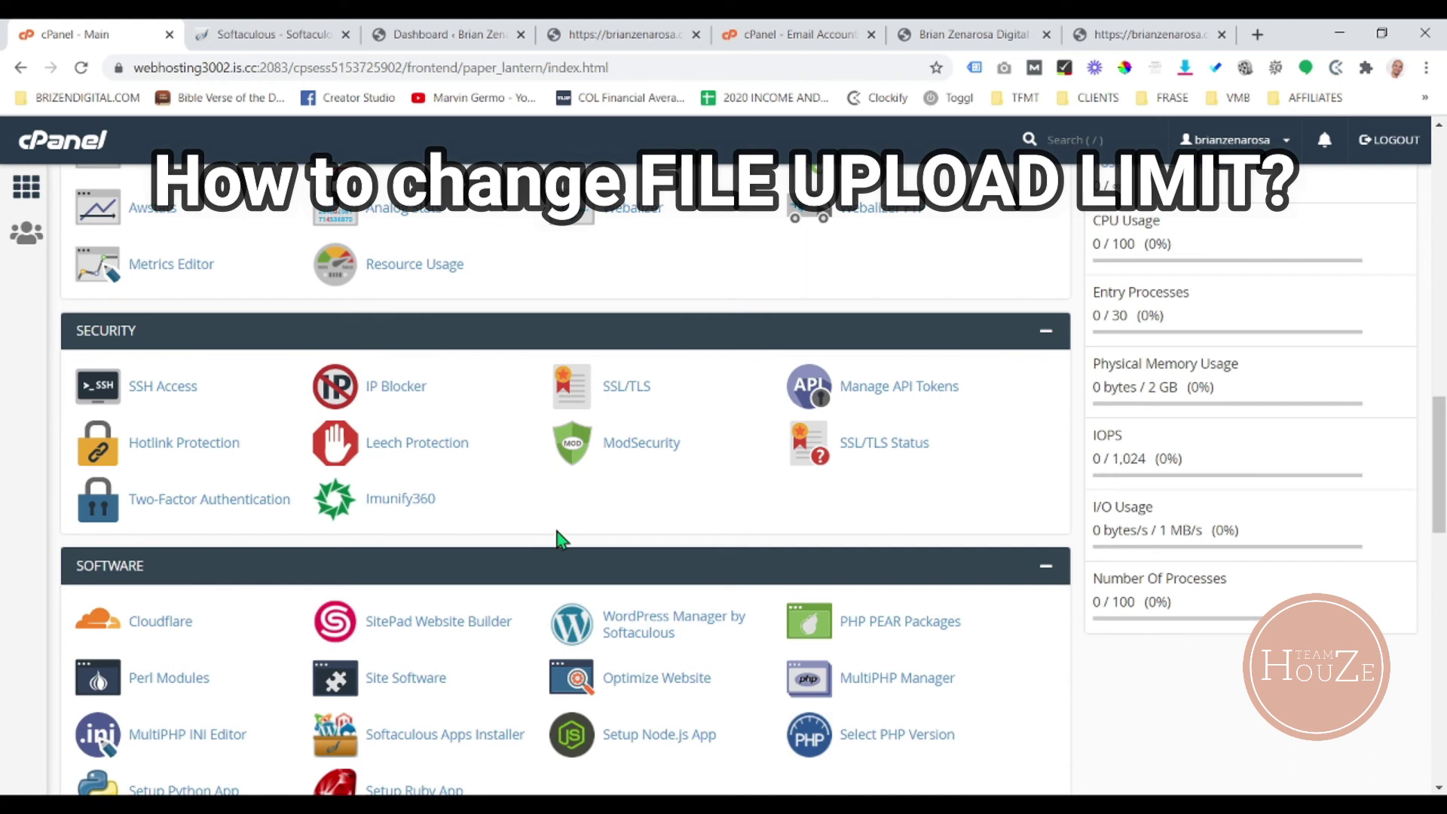
scroll(558, 539, "up", 20)
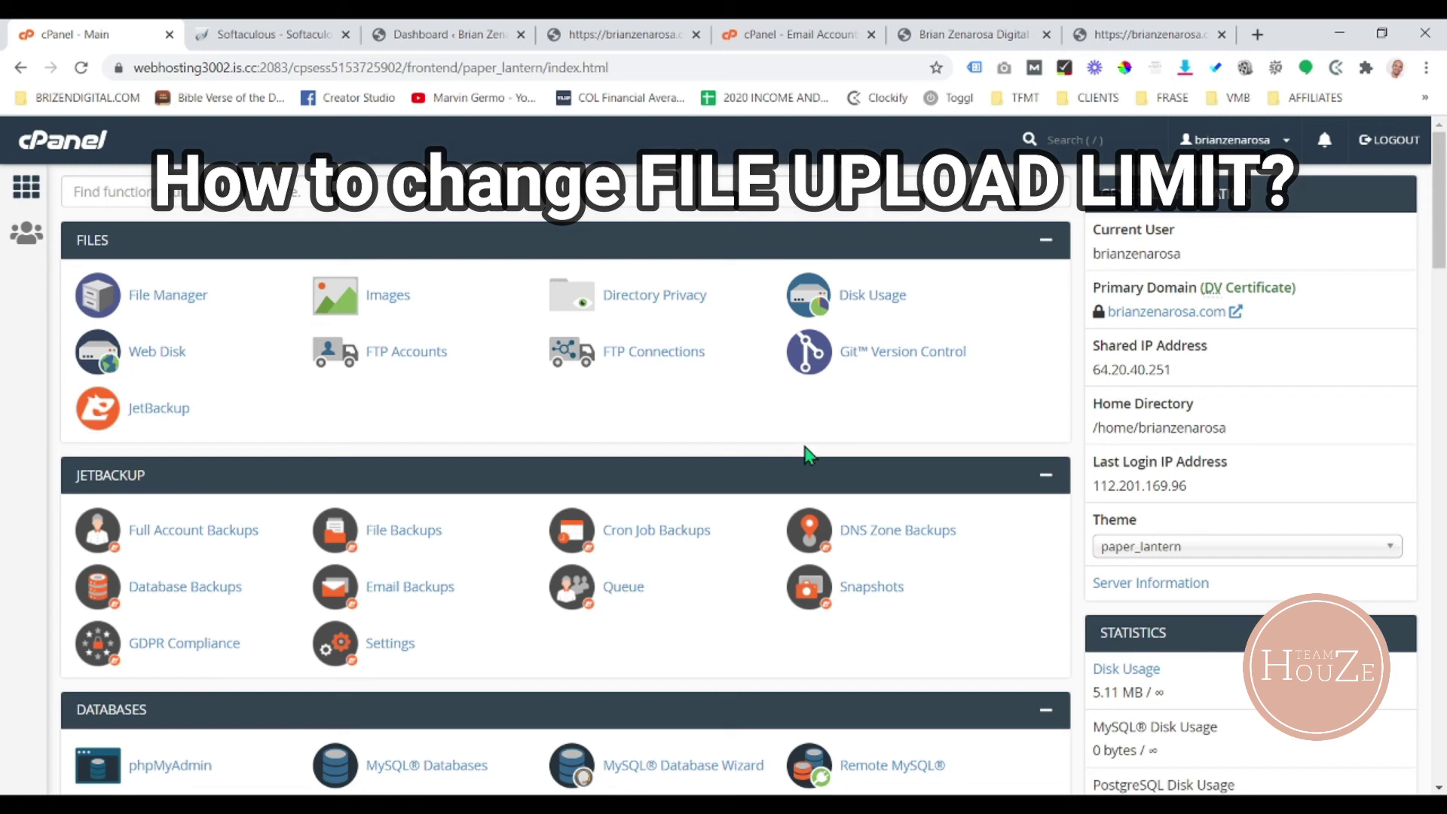
scroll(805, 452, "down", 3)
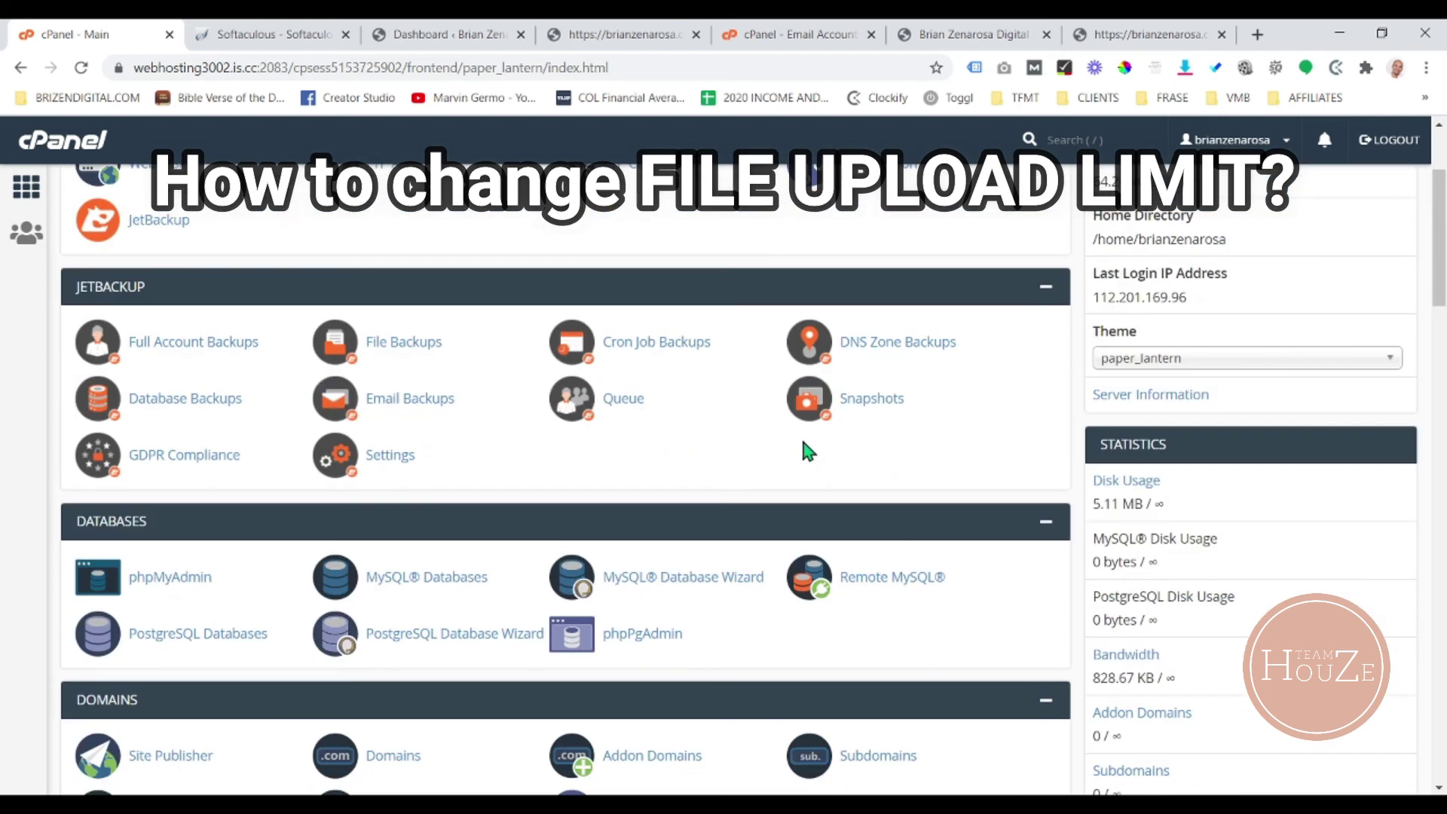
scroll(803, 446, "down", 5)
scroll(678, 376, "up", 8)
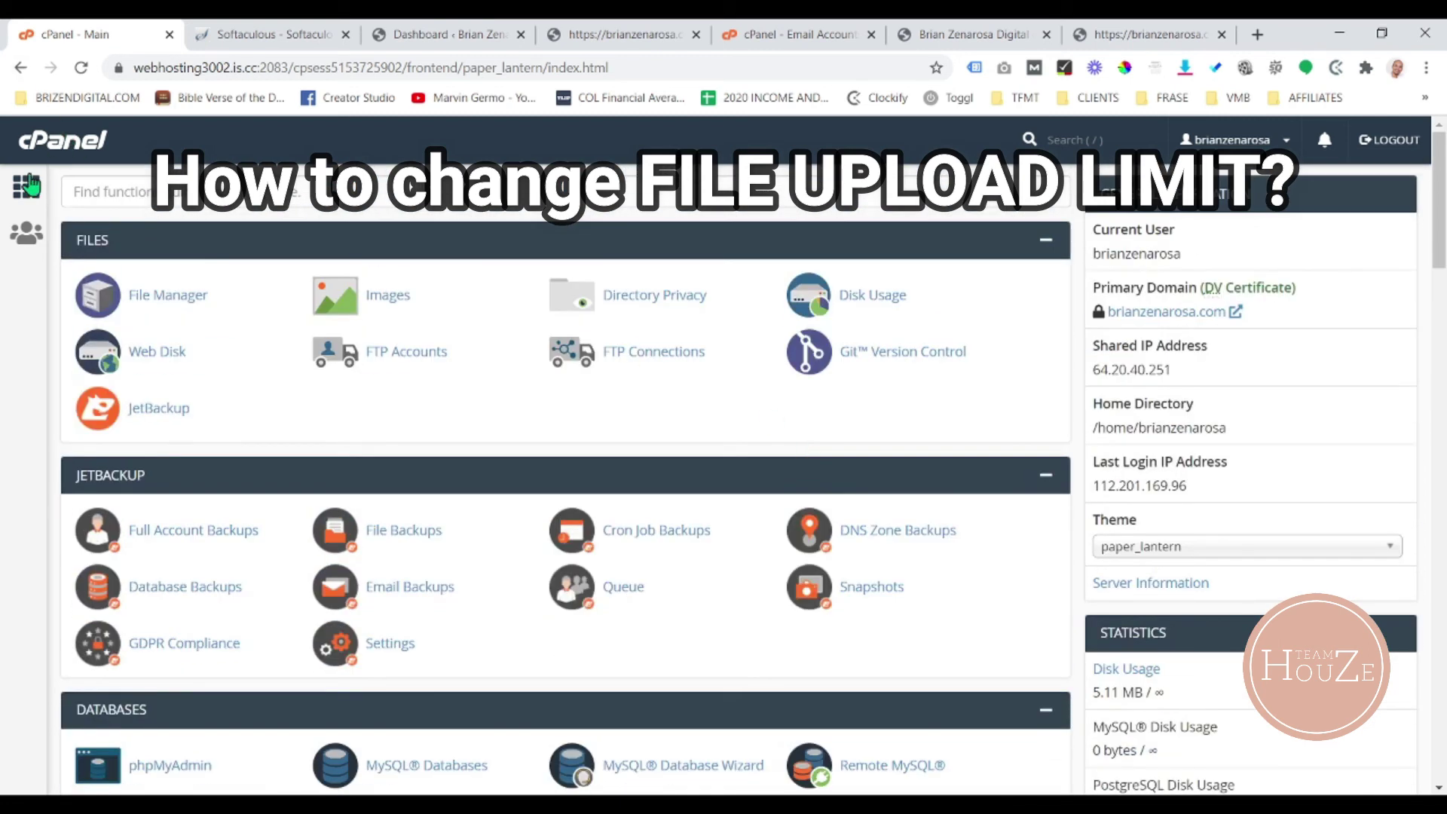
scroll(1014, 486, "down", 20)
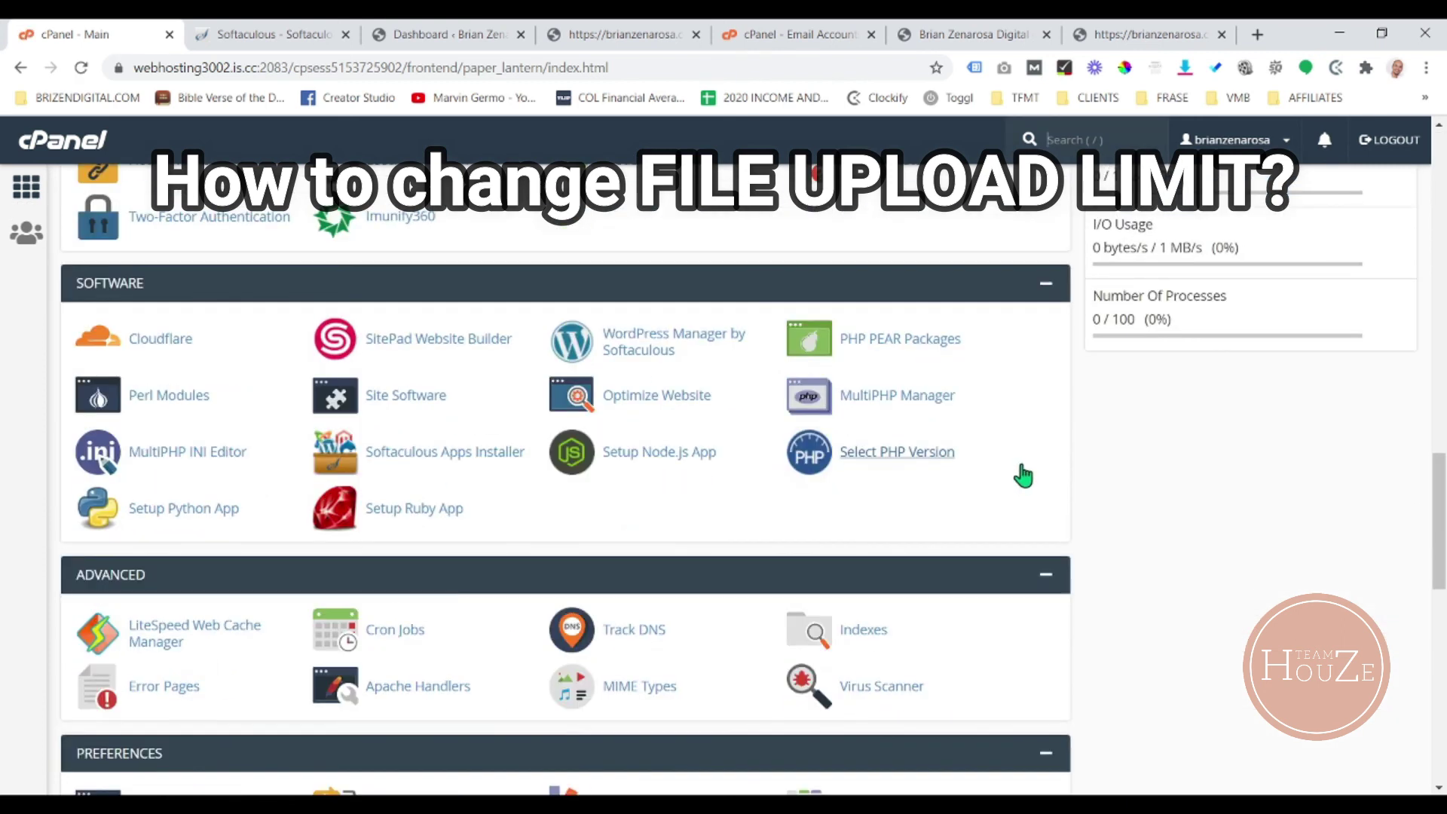
scroll(1025, 472, "down", 1)
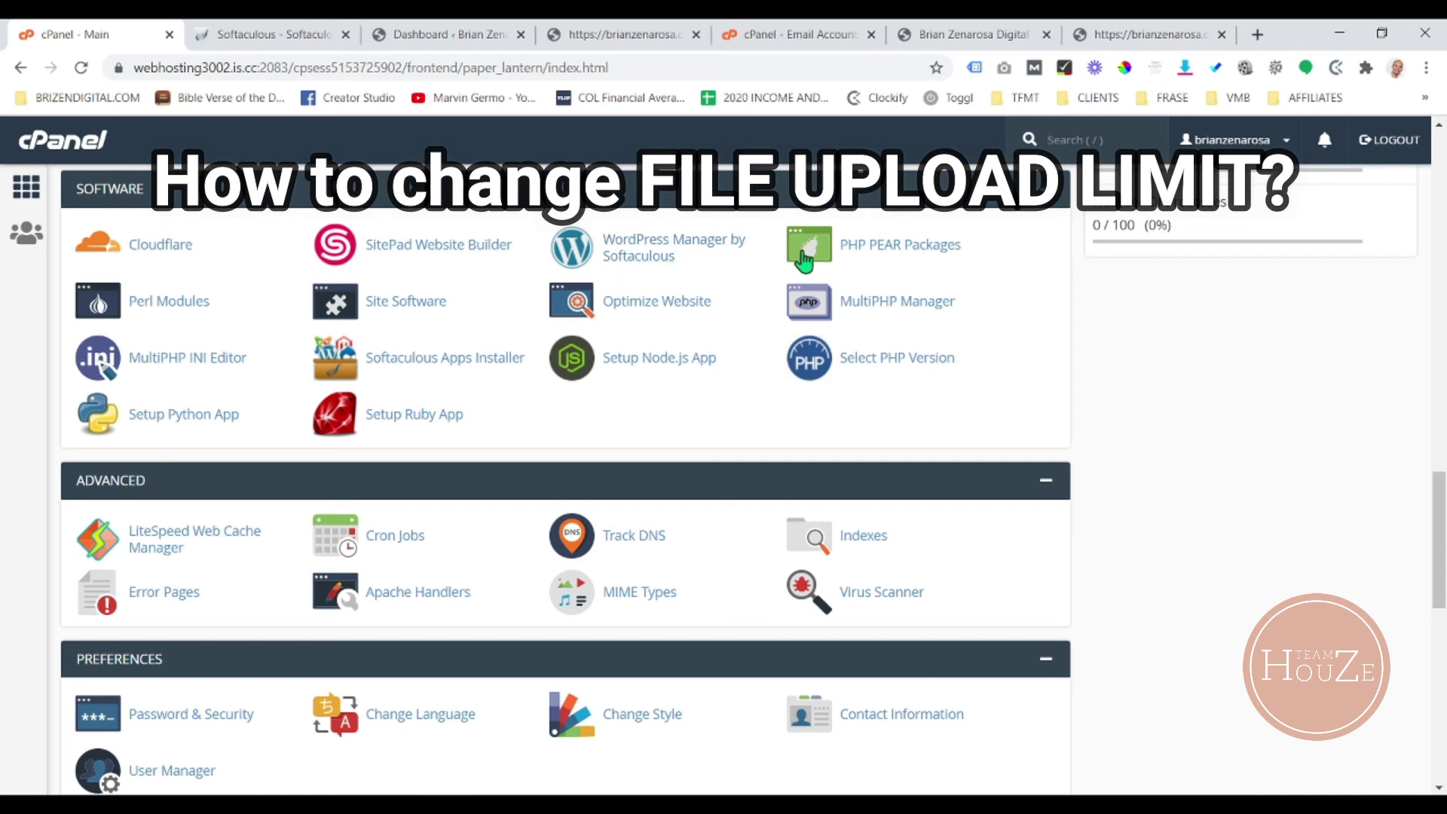
Step: In Select PHP Version, reselect 7.4 (current) from the Current PHP version dropdown
left_click(863, 362)
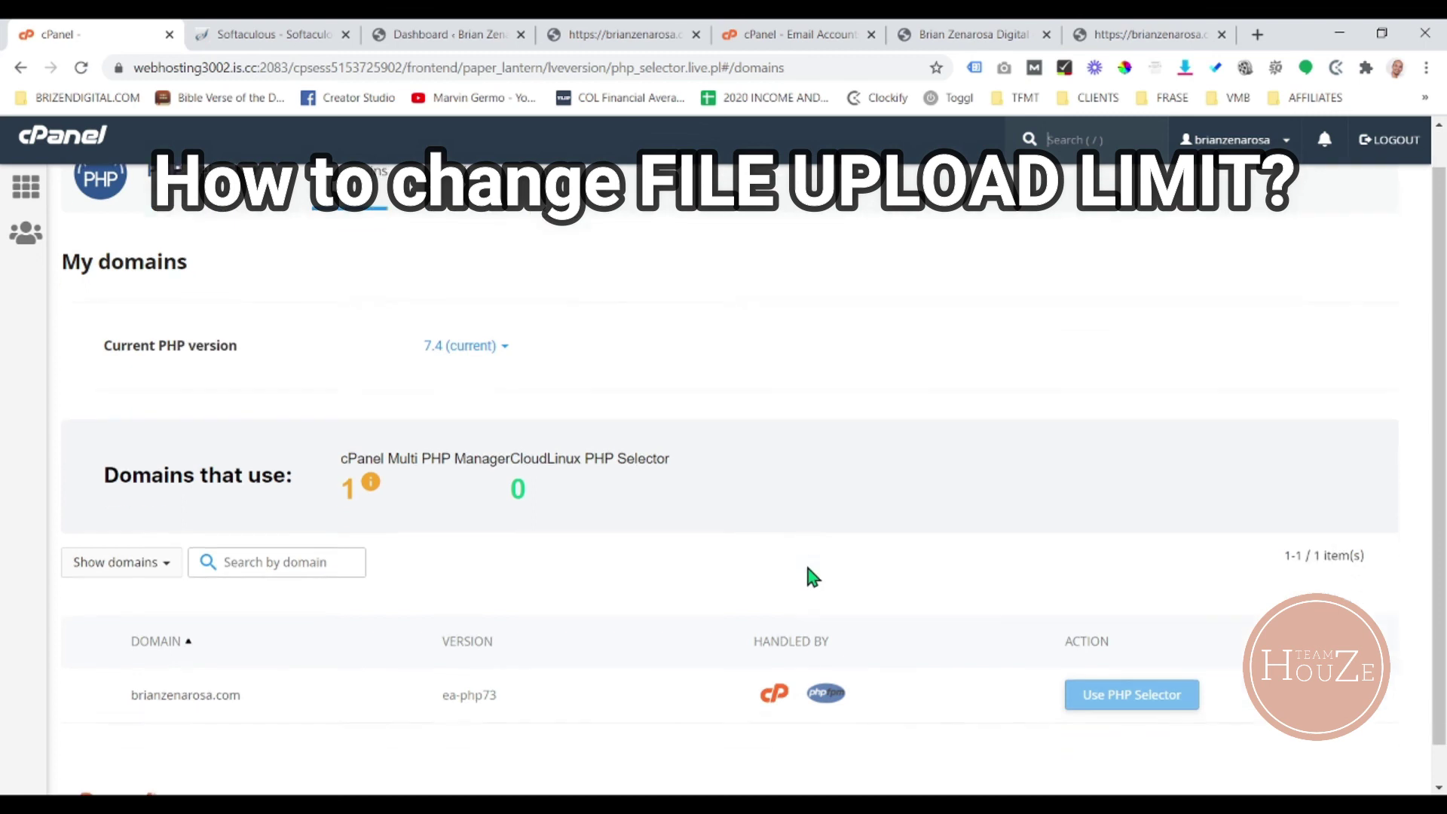
left_click(477, 393)
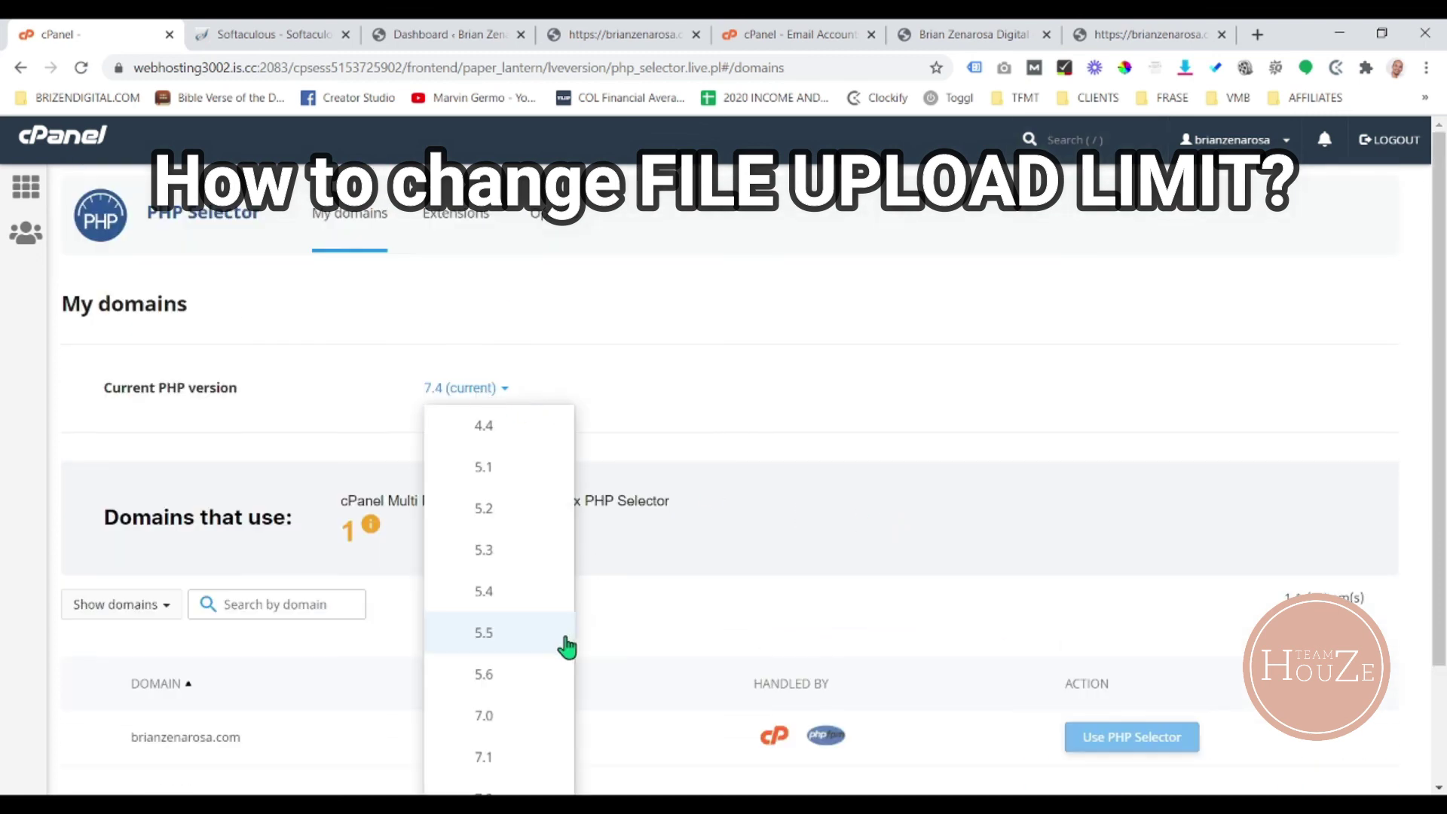
scroll(618, 603, "down", 2)
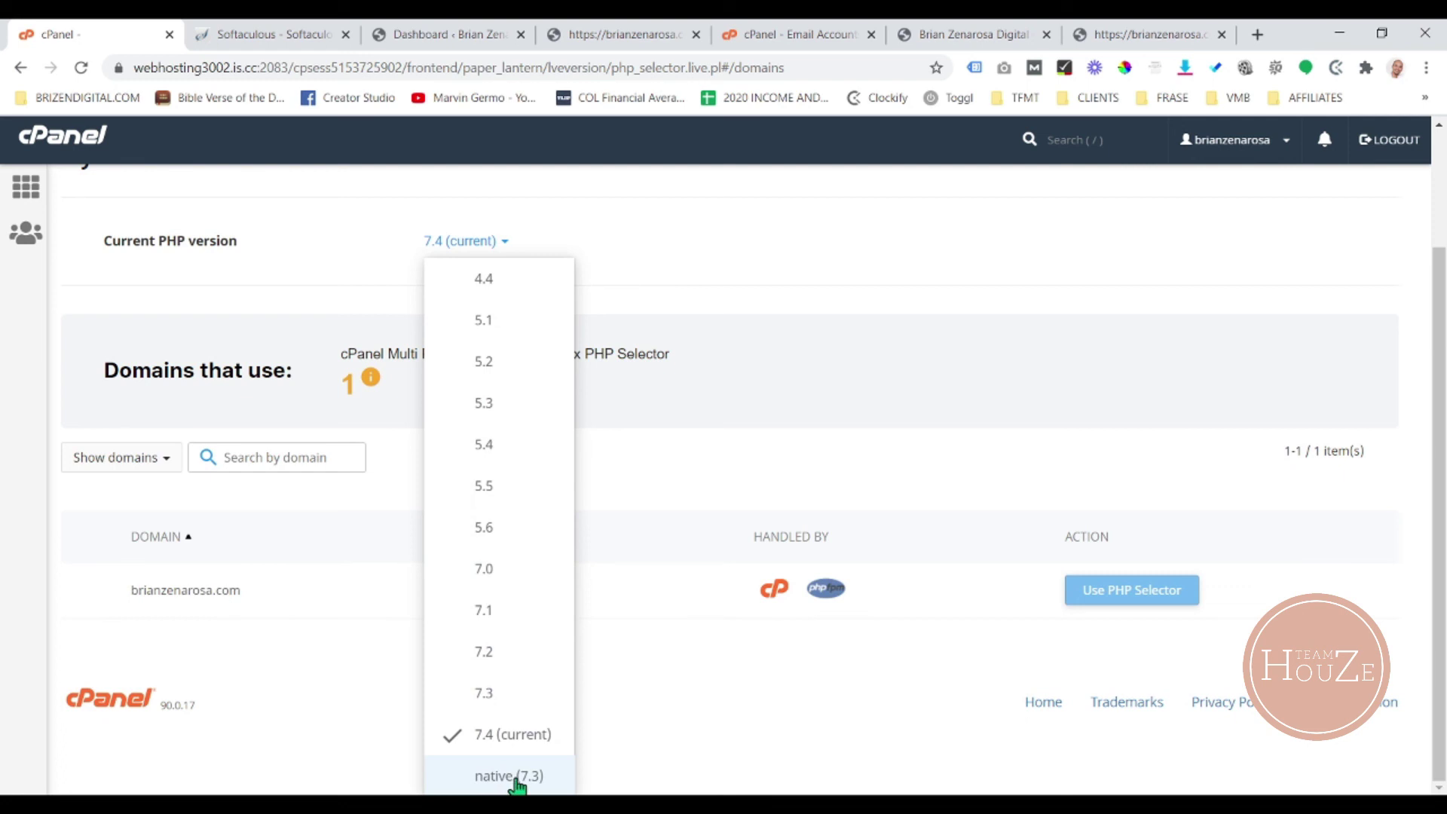
left_click(509, 735)
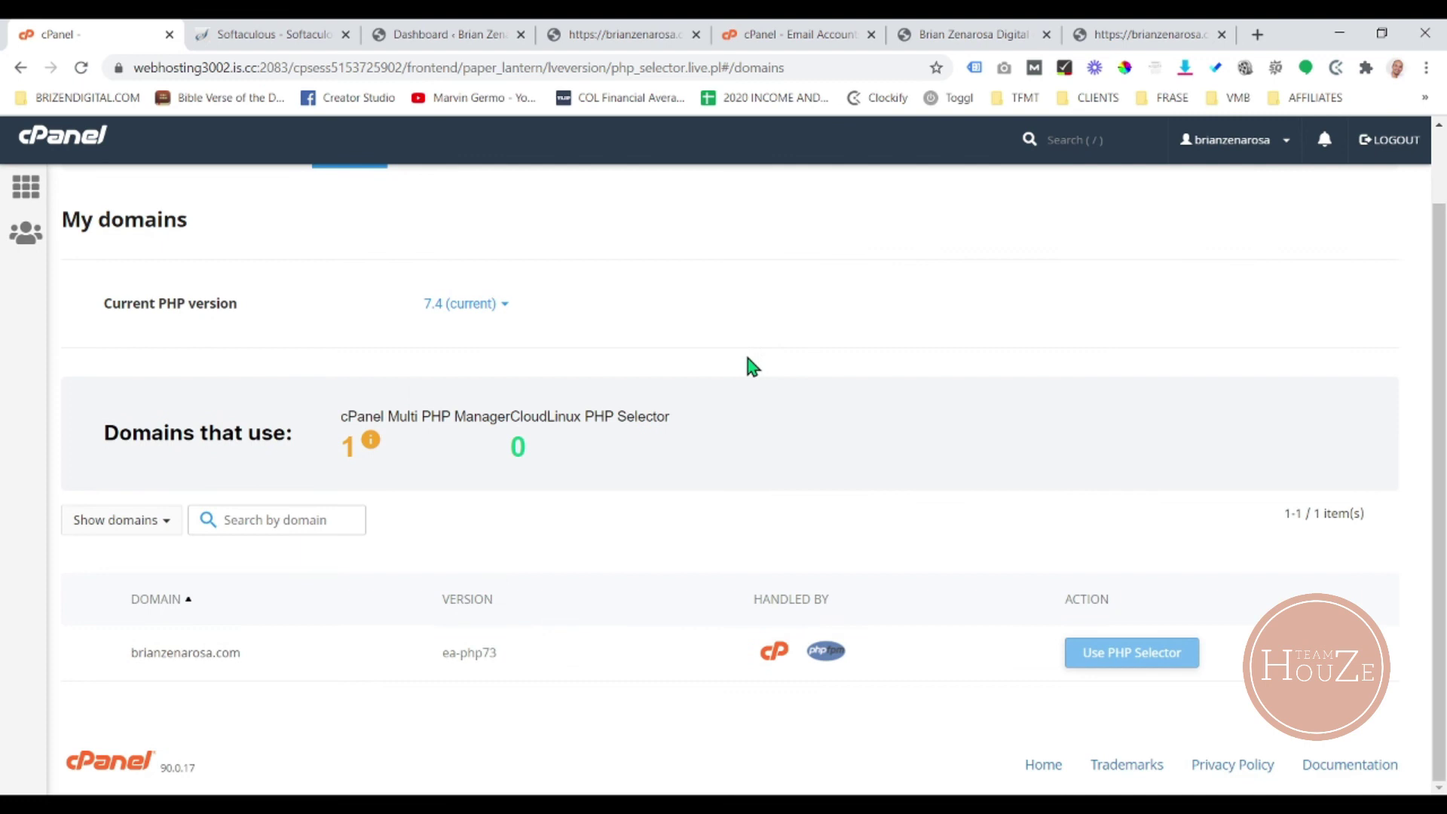
scroll(752, 367, "up", 2)
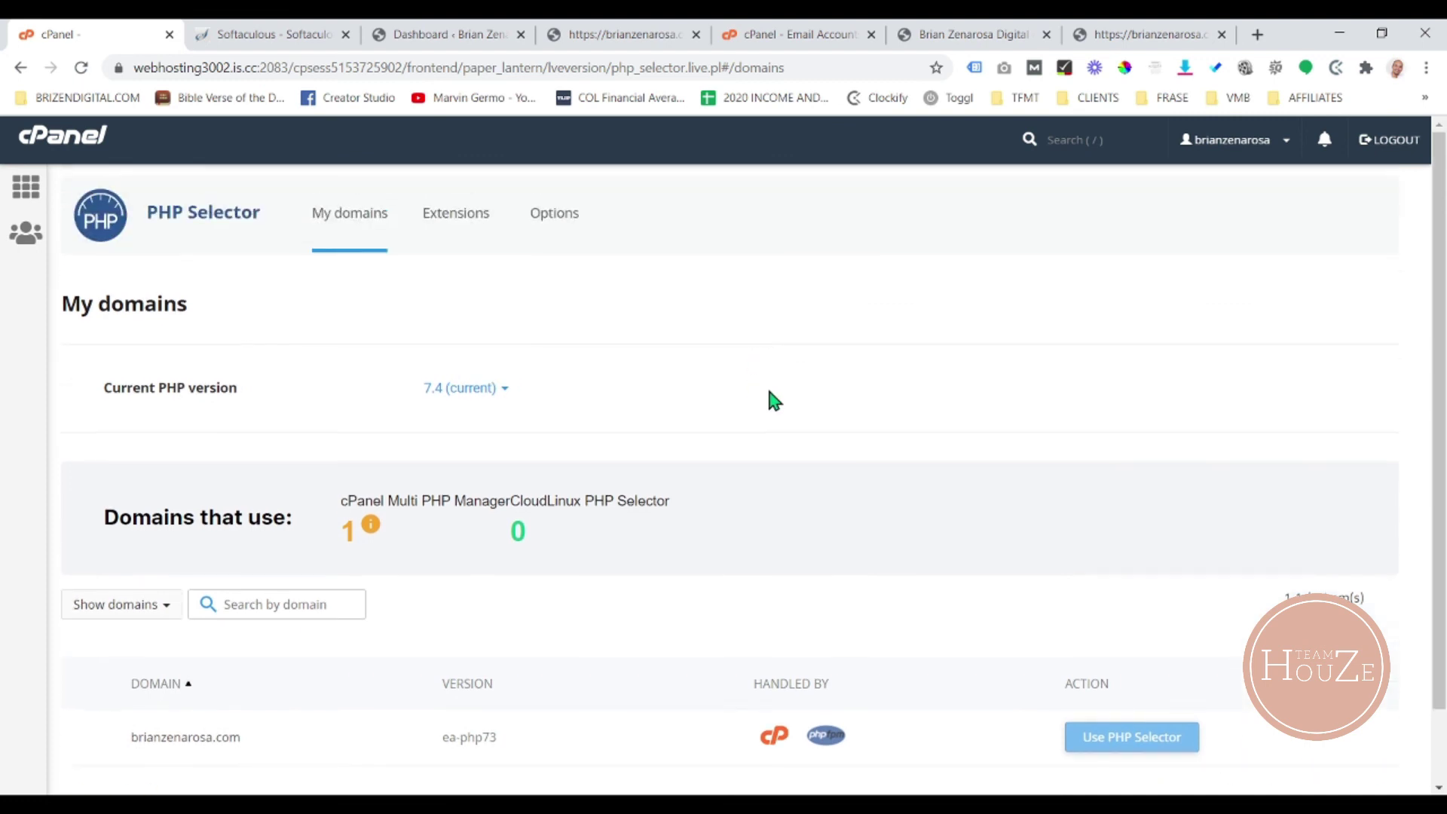
Step: Show the PHP Selector Options list and keep upload_max_filesize at 256M
left_click(559, 218)
scroll(829, 422, "down", 4)
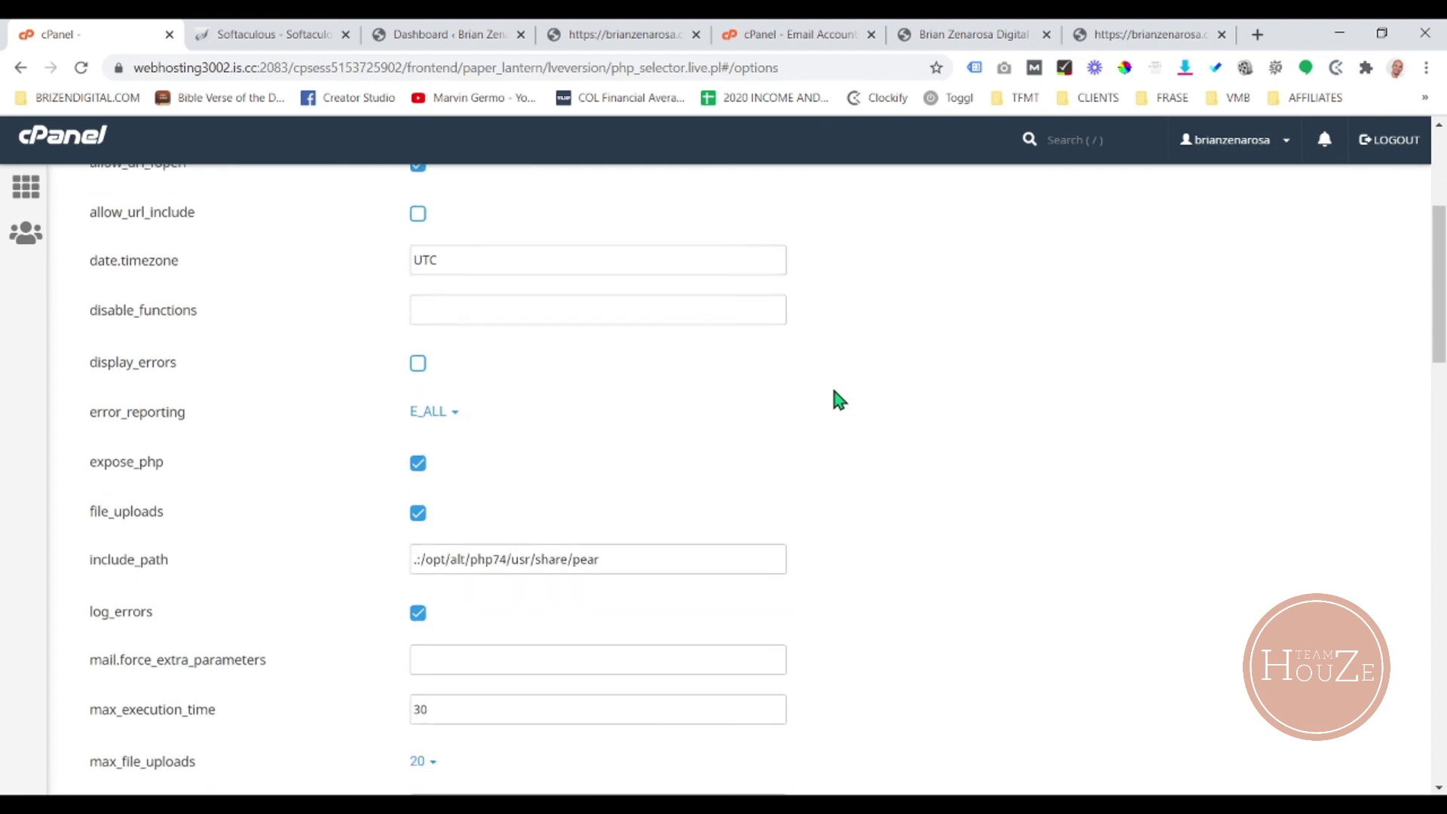
scroll(833, 391, "down", 20)
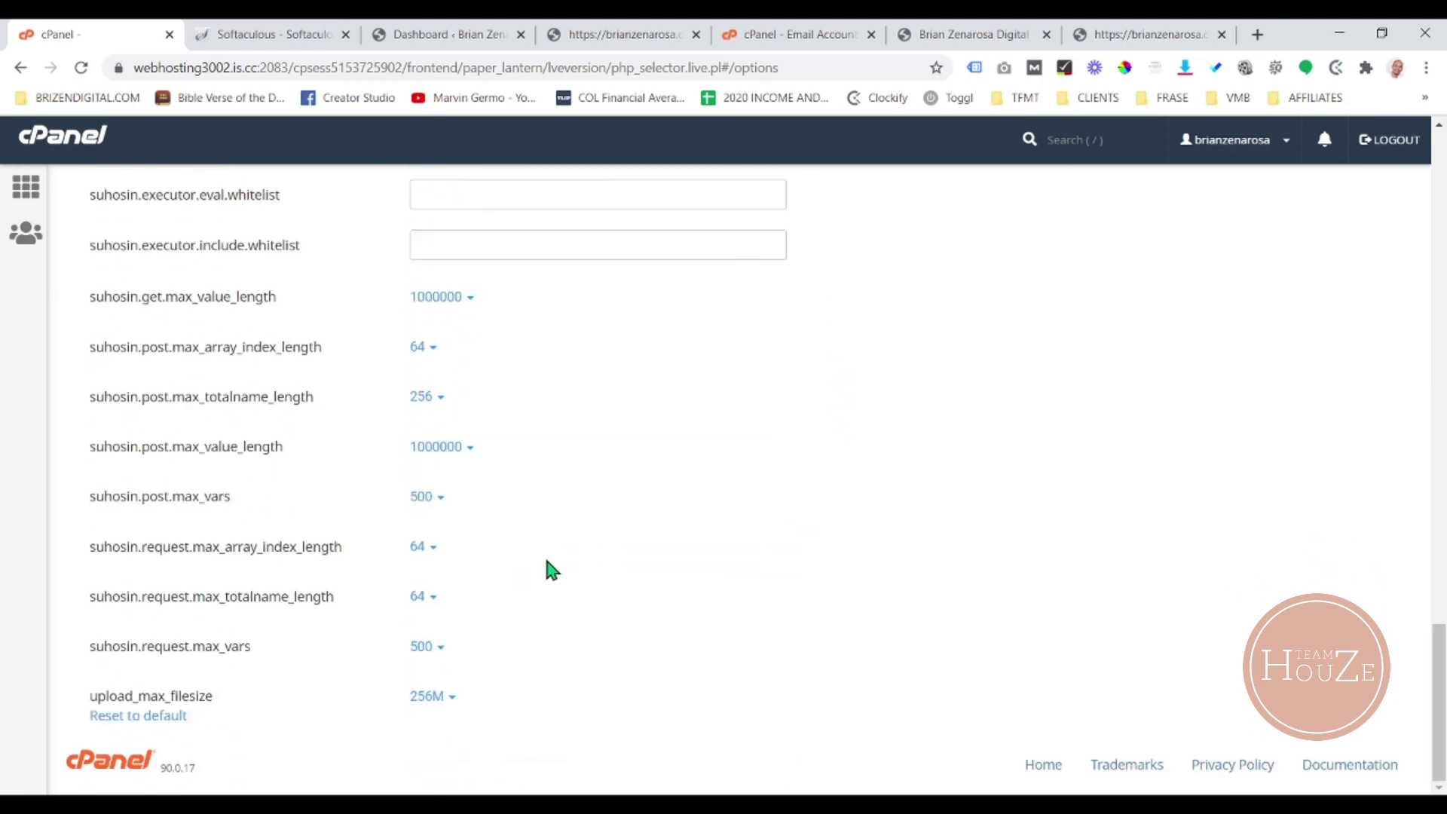
left_click(441, 701)
scroll(648, 678, "down", 1)
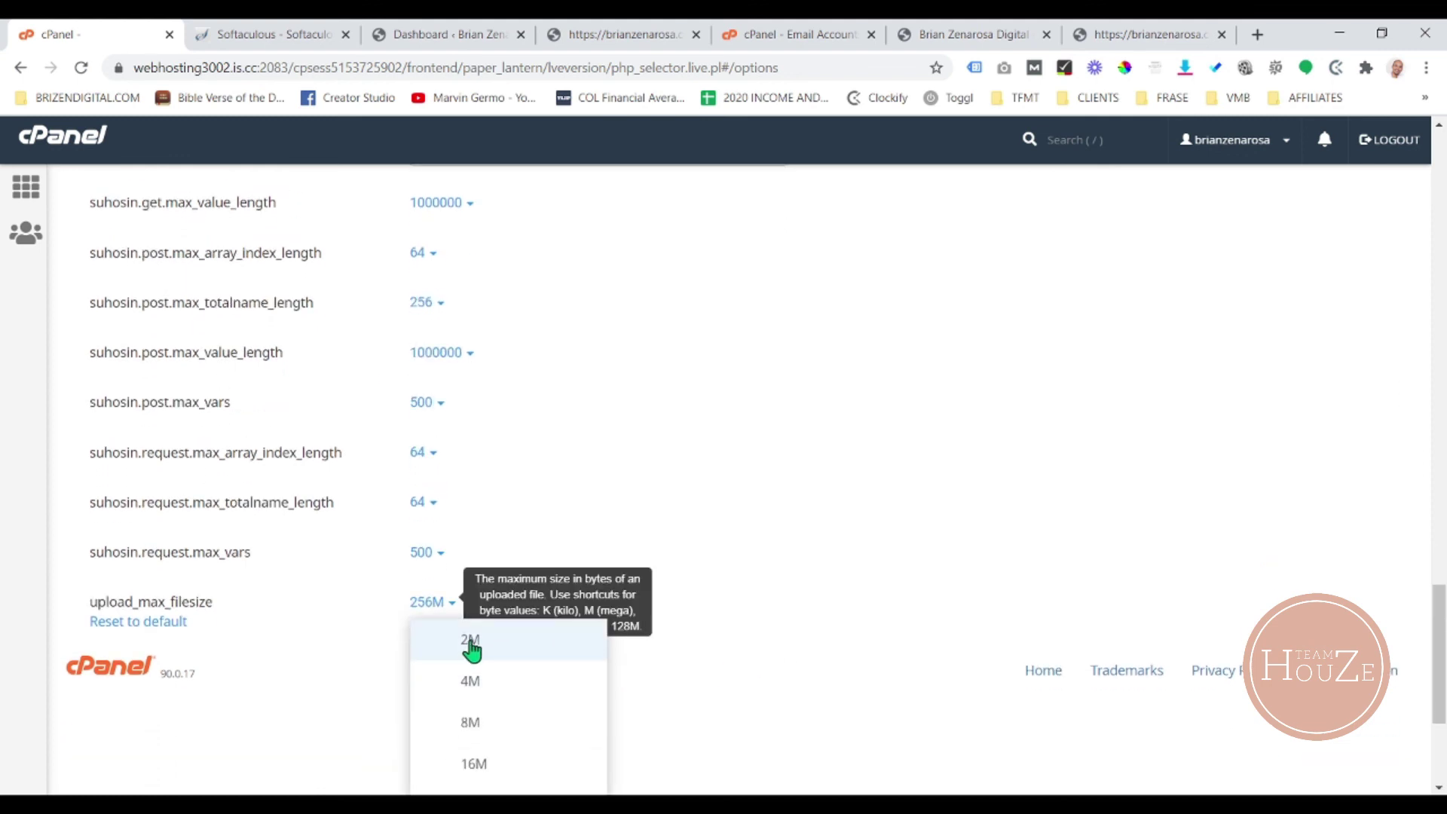
scroll(695, 666, "up", 1)
scroll(692, 658, "down", 4)
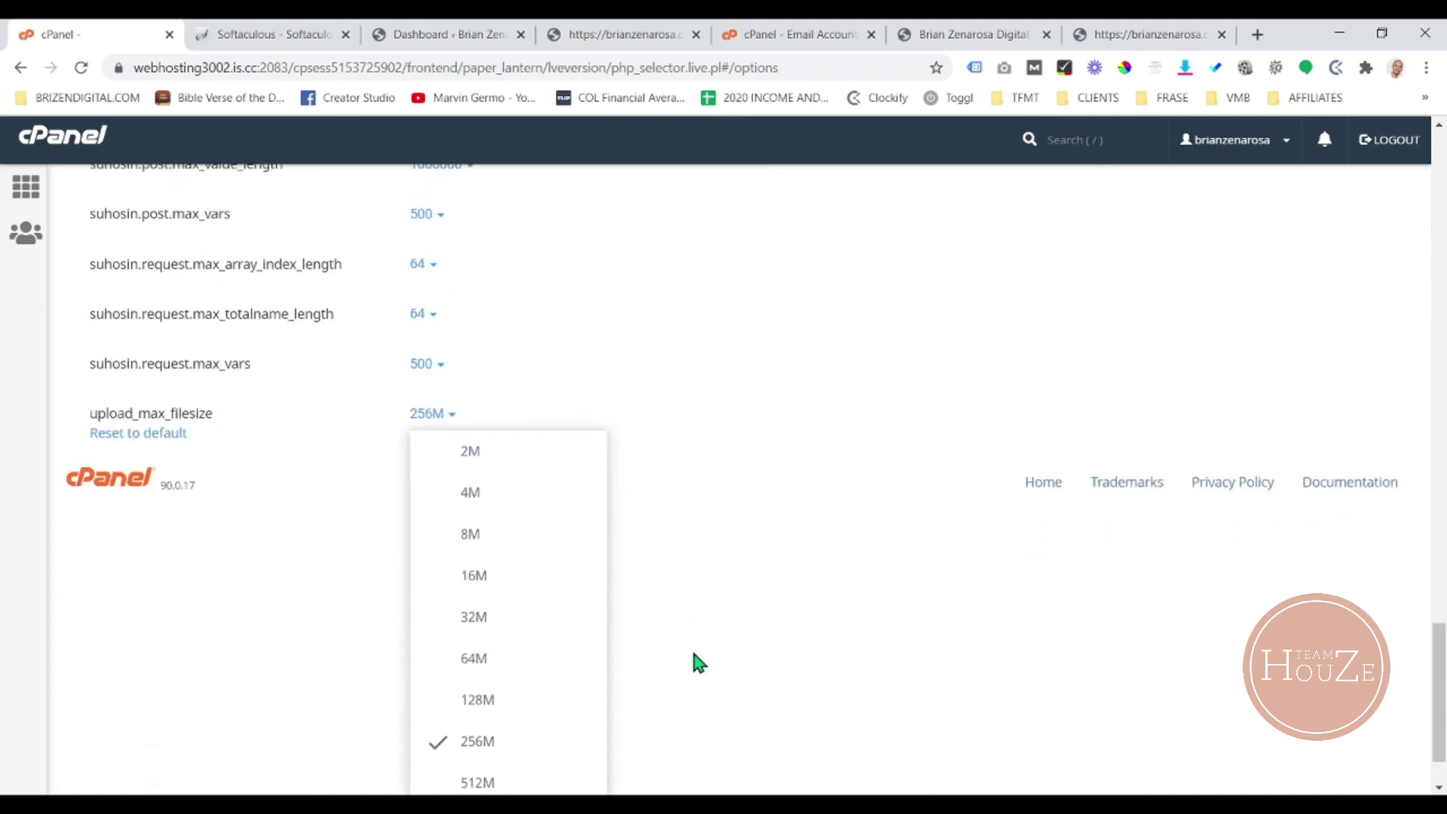
left_click(476, 657)
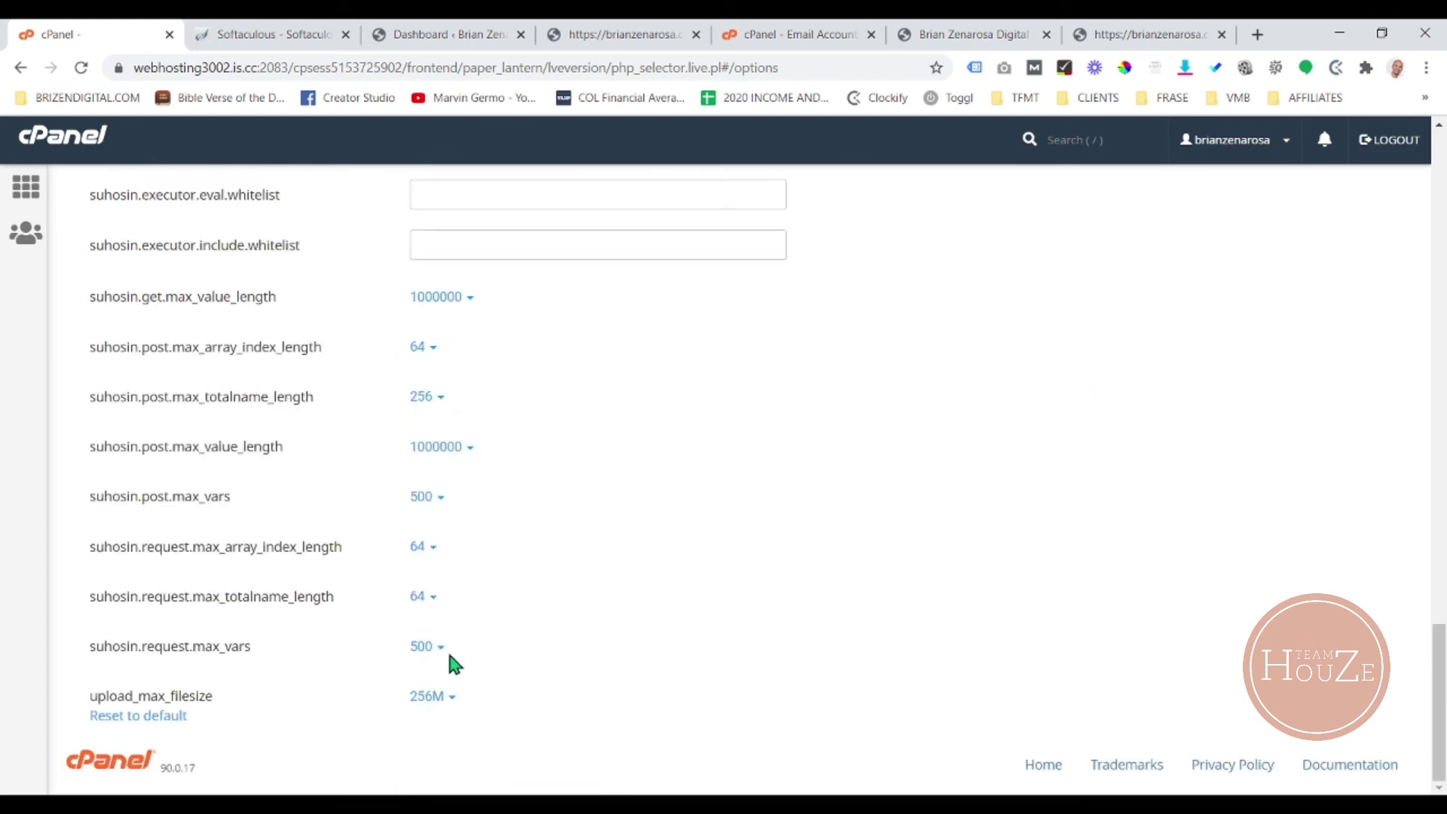
scroll(472, 653, "up", 7)
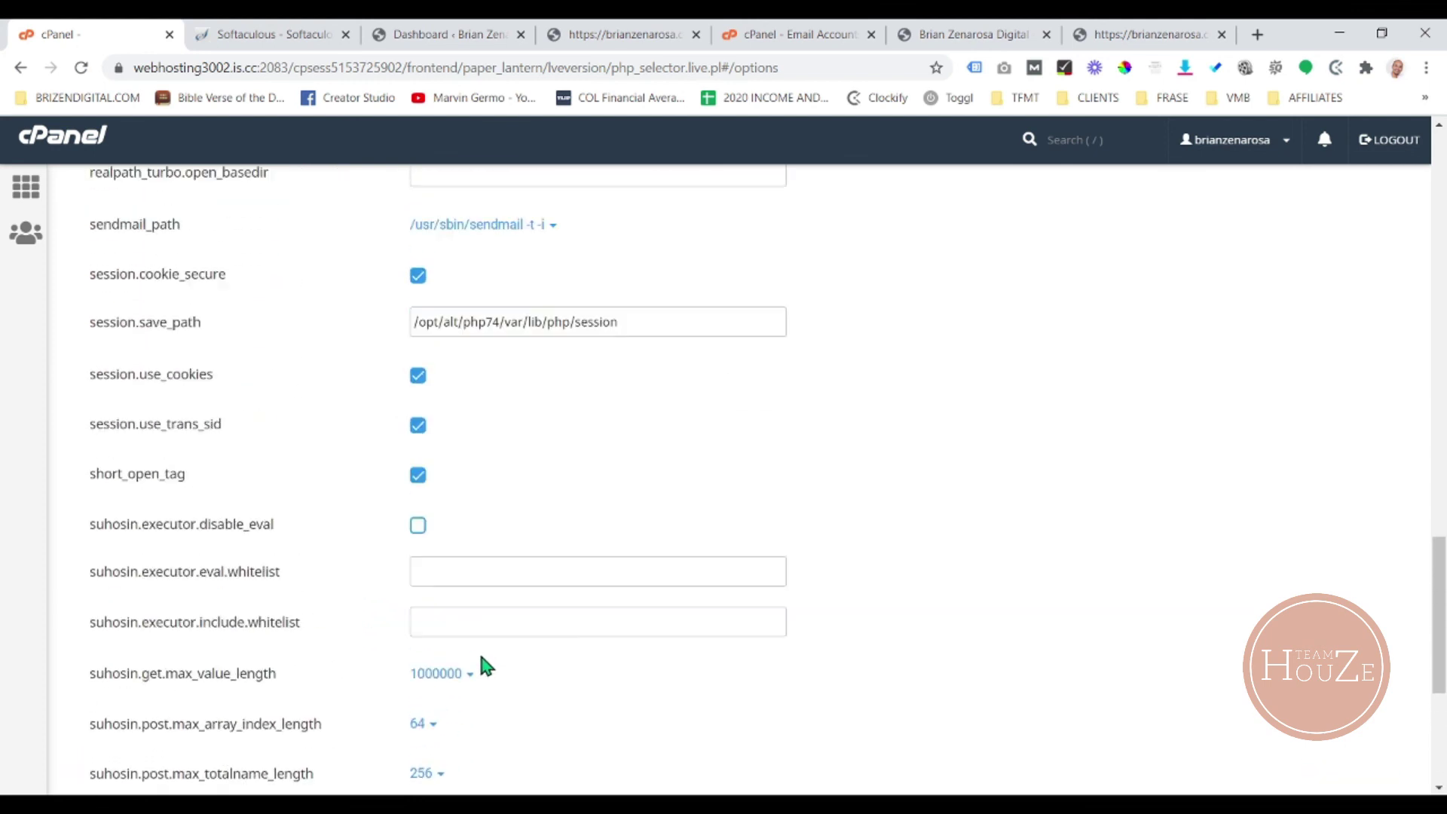
scroll(488, 661, "up", 1)
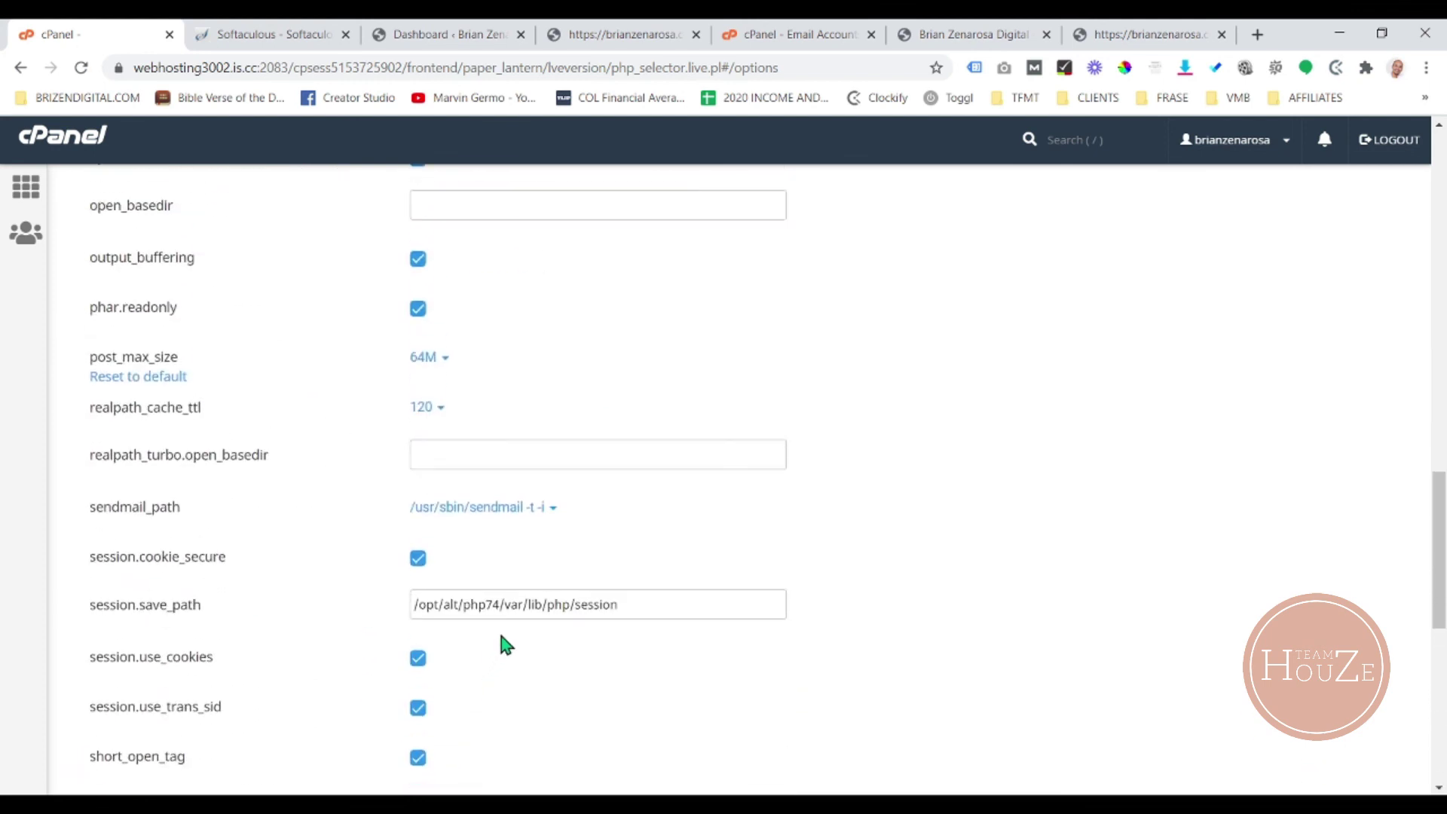
scroll(499, 644, "up", 4)
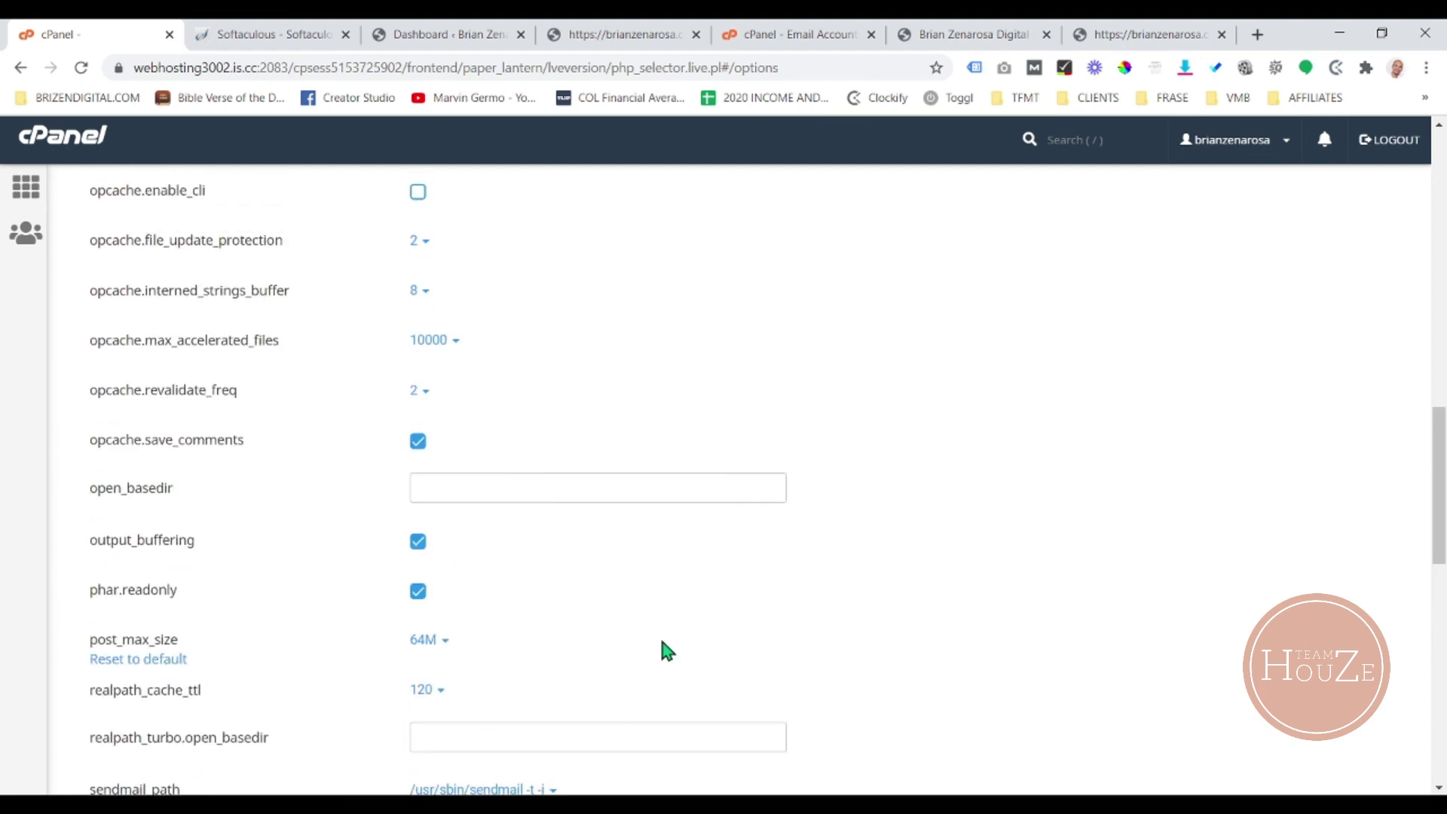
scroll(667, 650, "down", 1)
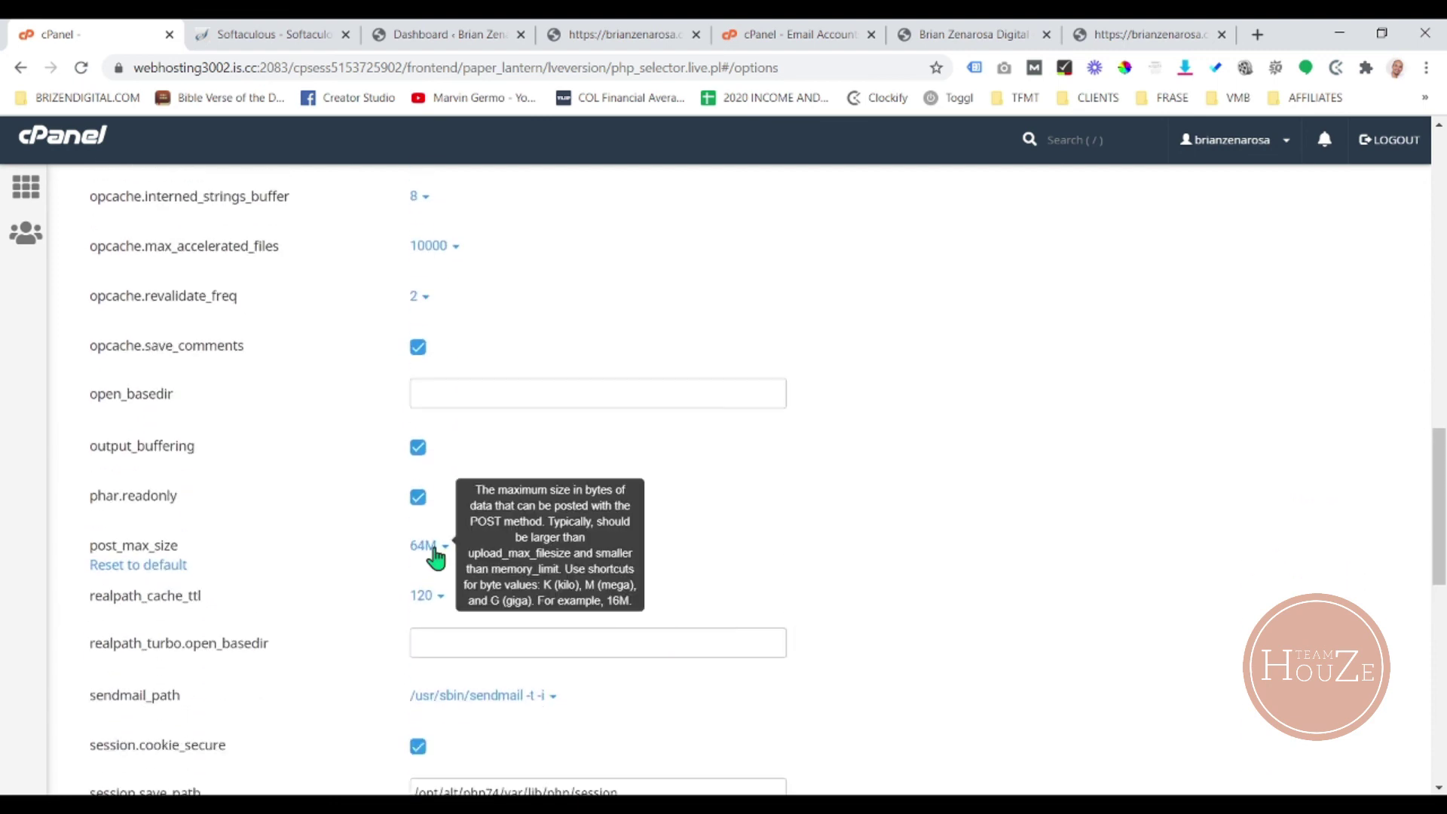
Step: Briefly switch post_max_size to 8M, then set it back to 64M
left_click(431, 548)
scroll(822, 581, "down", 1)
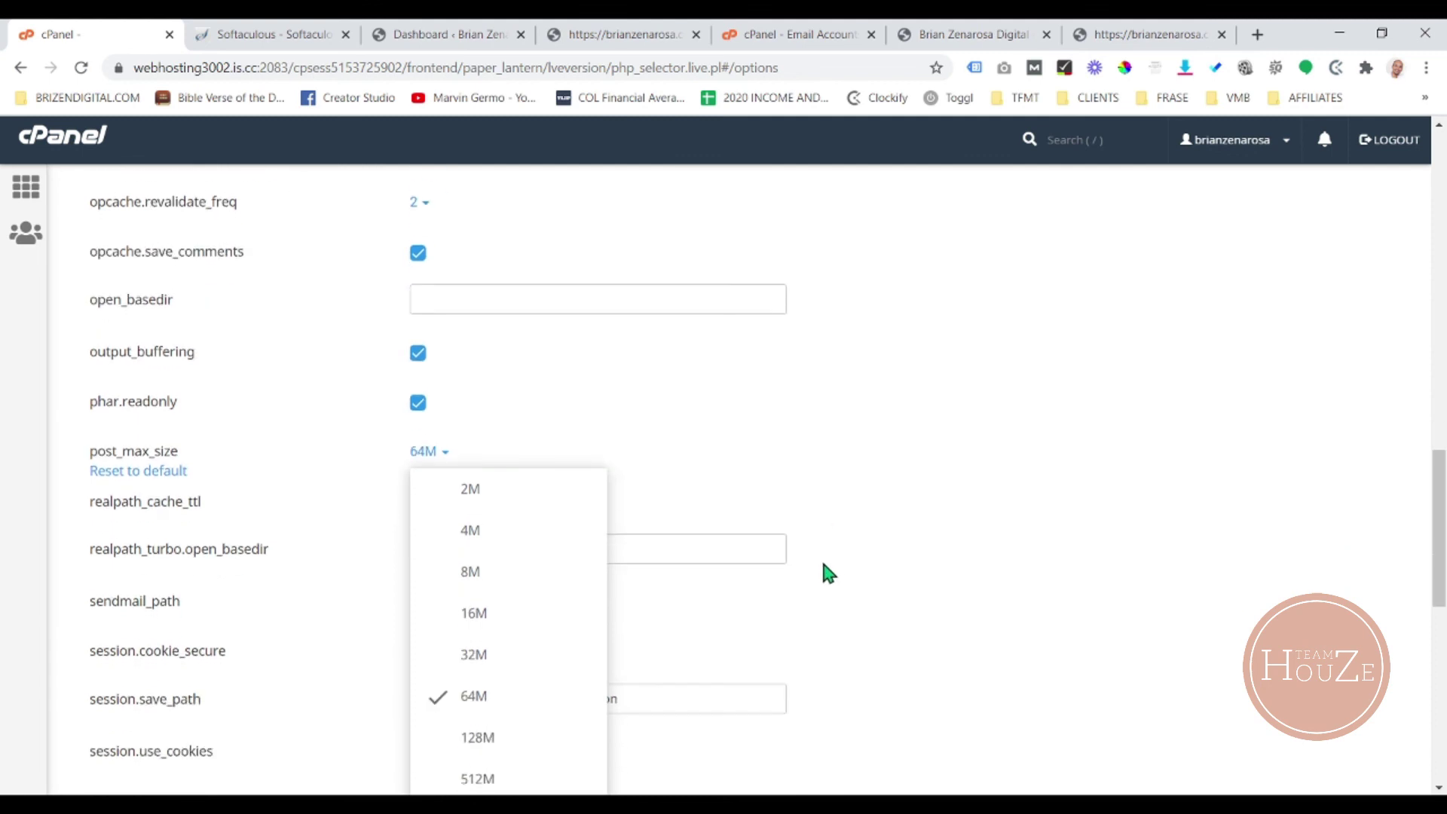
left_click(475, 574)
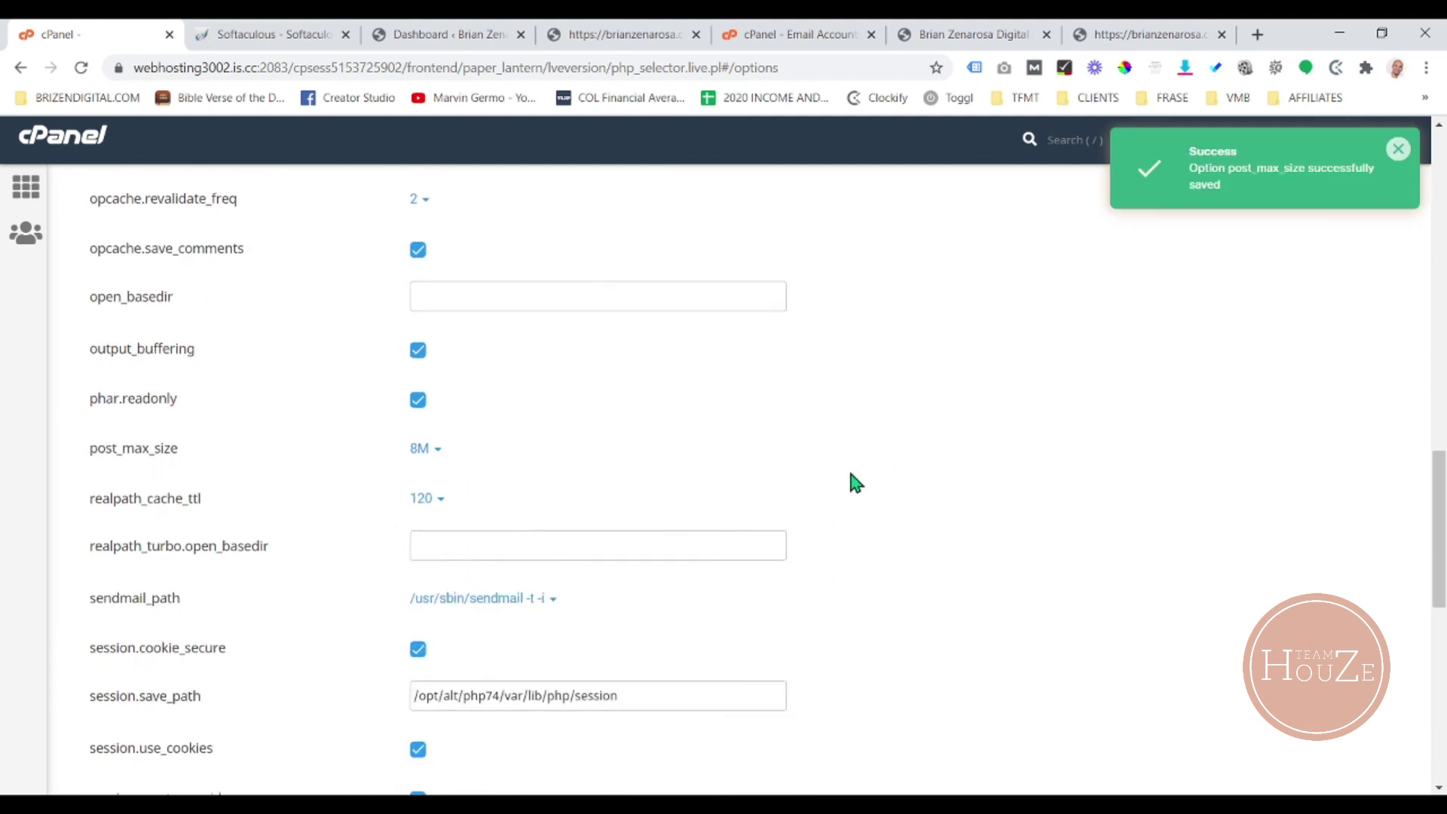
scroll(847, 466, "down", 1)
left_click(417, 360)
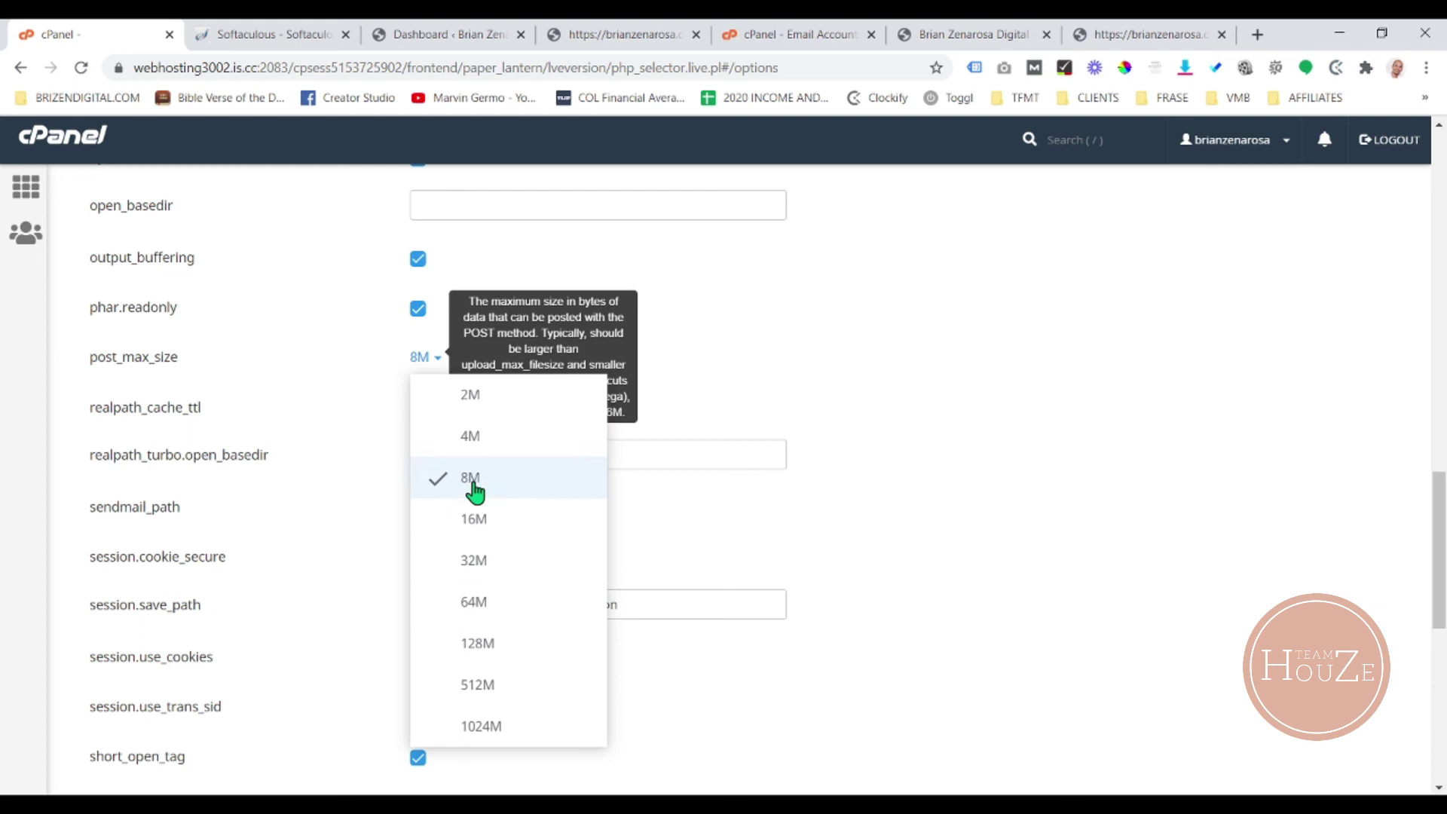
left_click(476, 607)
scroll(1001, 548, "down", 2)
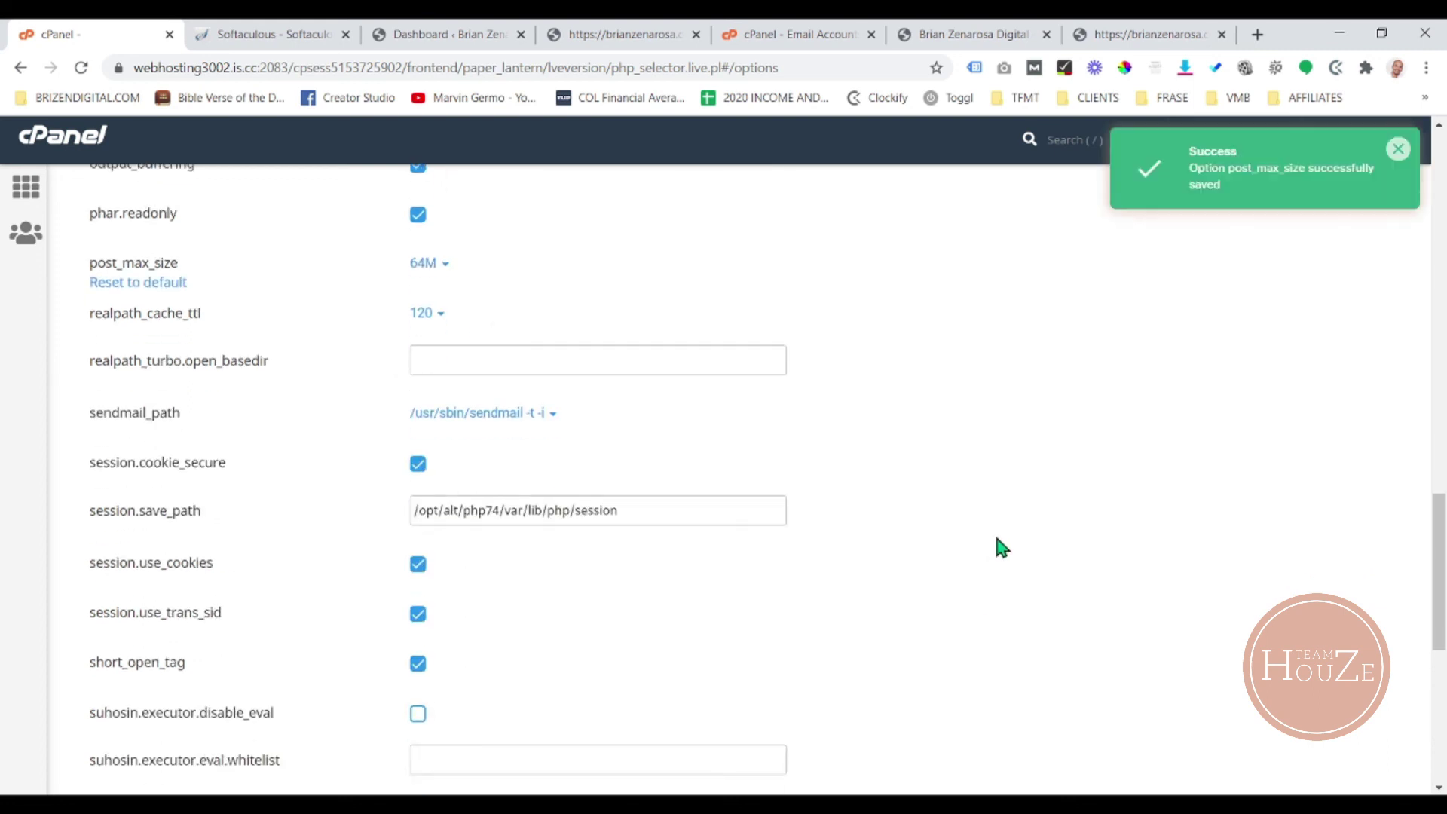
scroll(1070, 596, "down", 6)
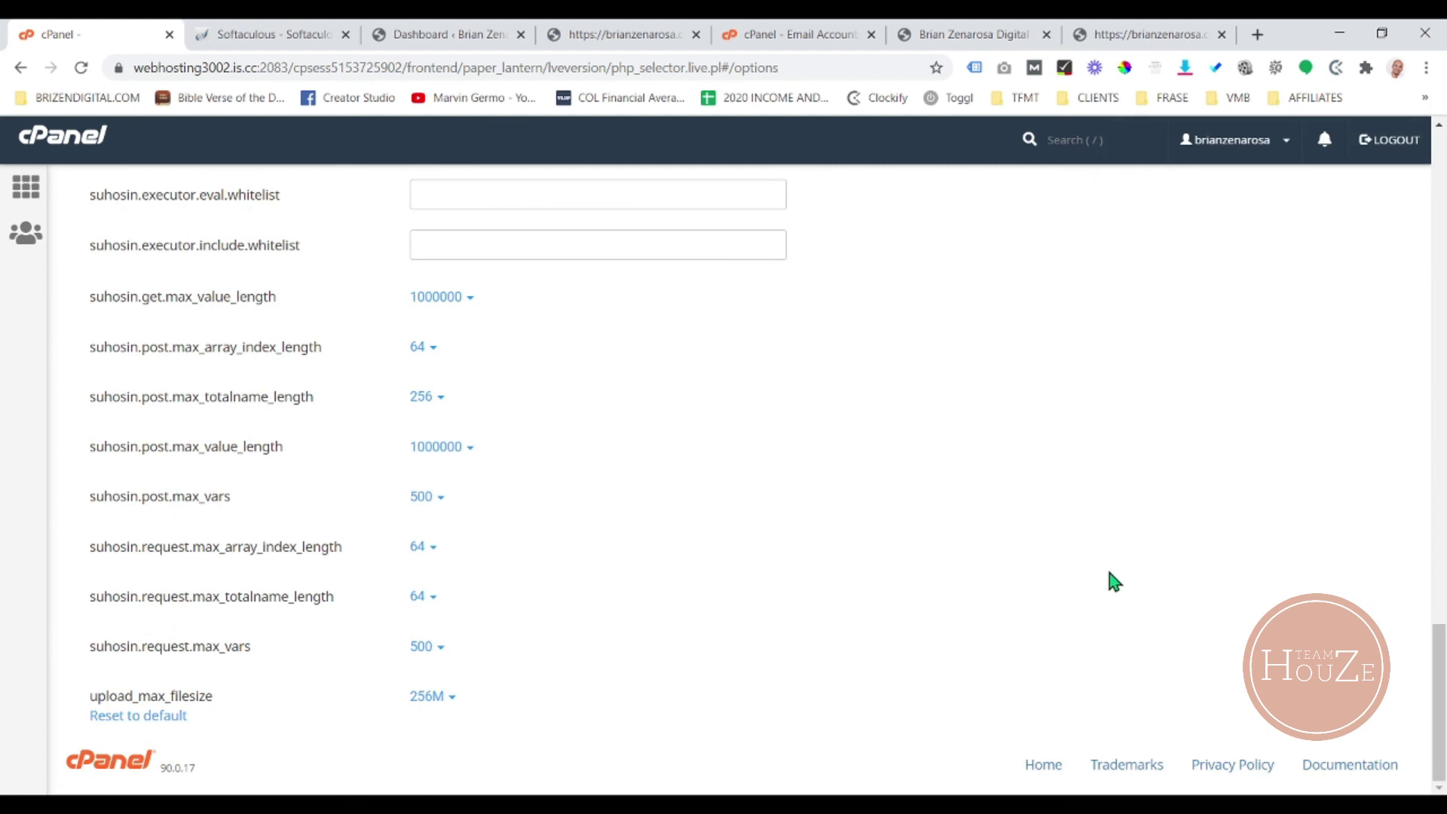
scroll(1096, 595, "up", 2)
scroll(1100, 599, "up", 15)
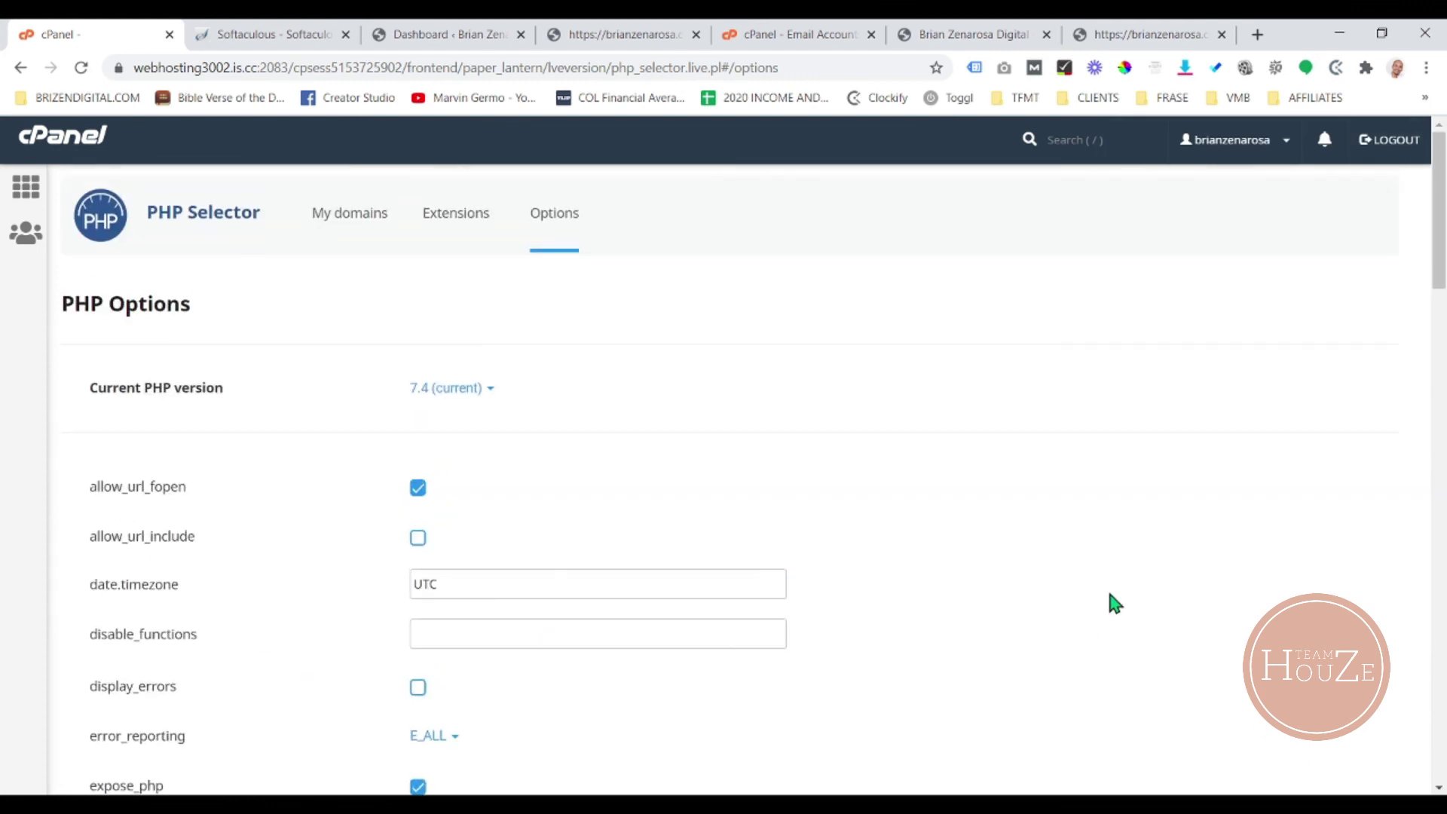